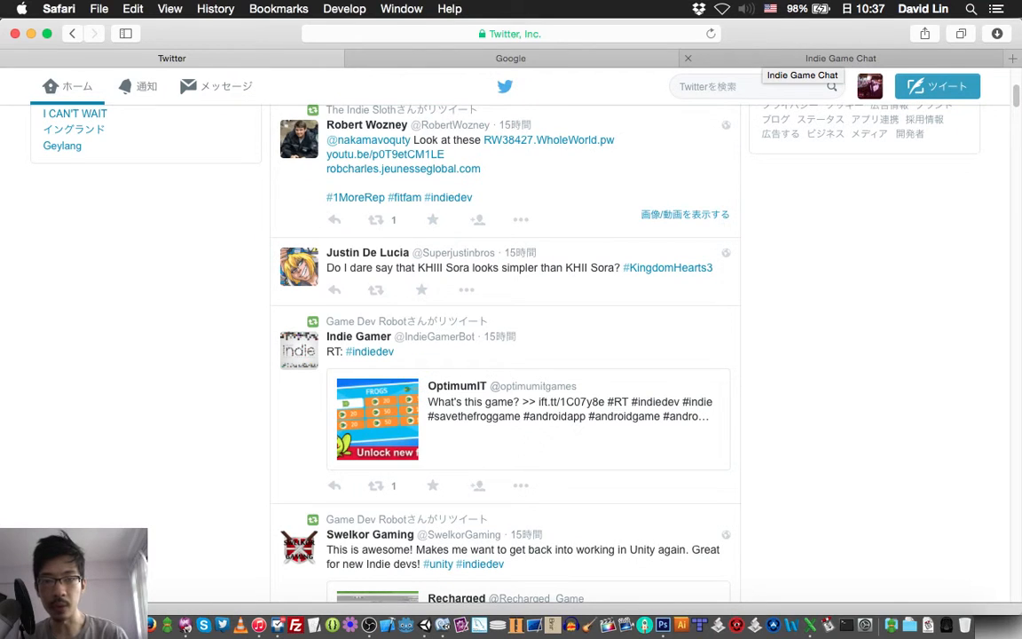
# - Insert a short self-introduction with the poster's first name after "Hello!" in the Indie Game Chat group post and publish it
pyautogui.click(802, 57)
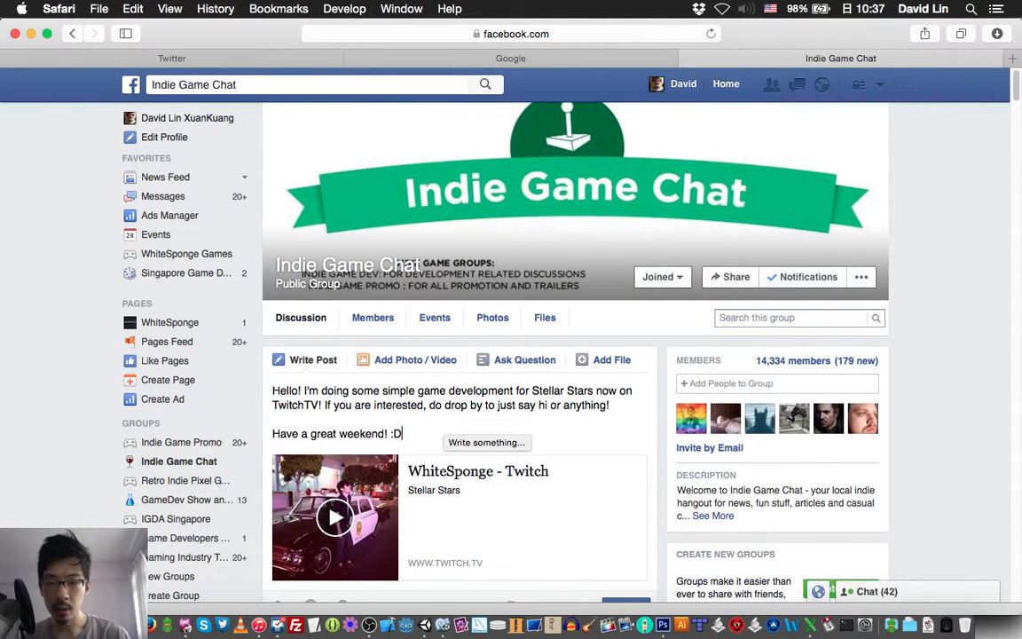
pyautogui.click(304, 391)
pyautogui.write('Davi')
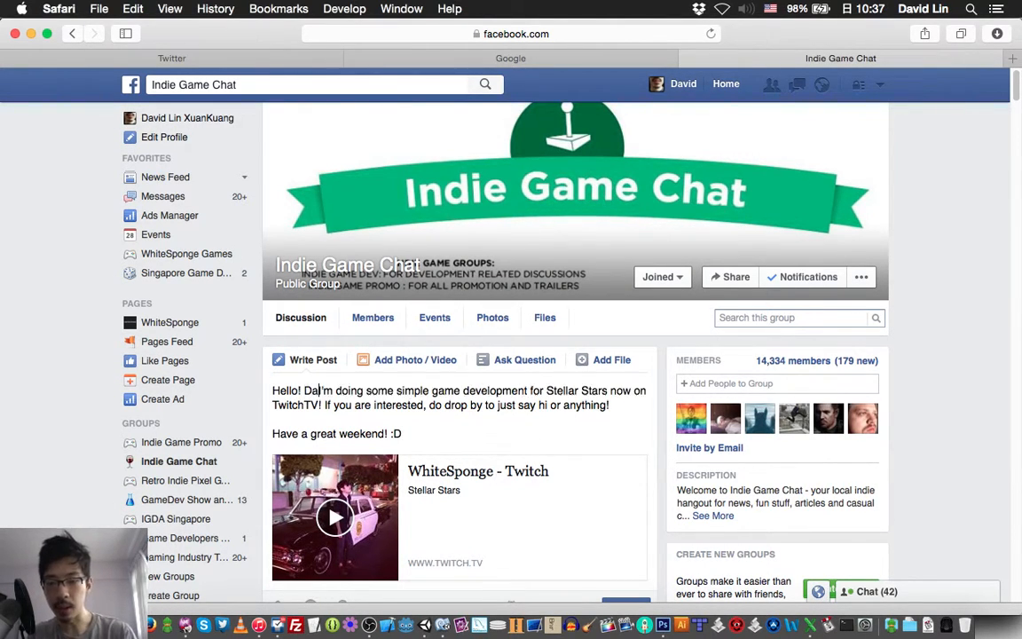
pyautogui.write('d here!')
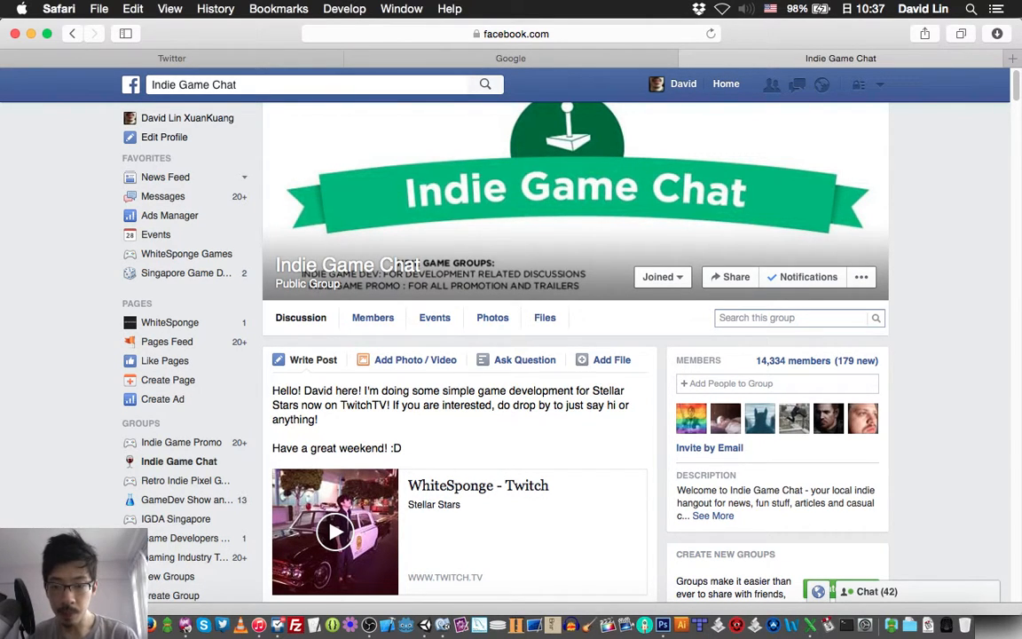
pyautogui.scroll(-3, 532, 399)
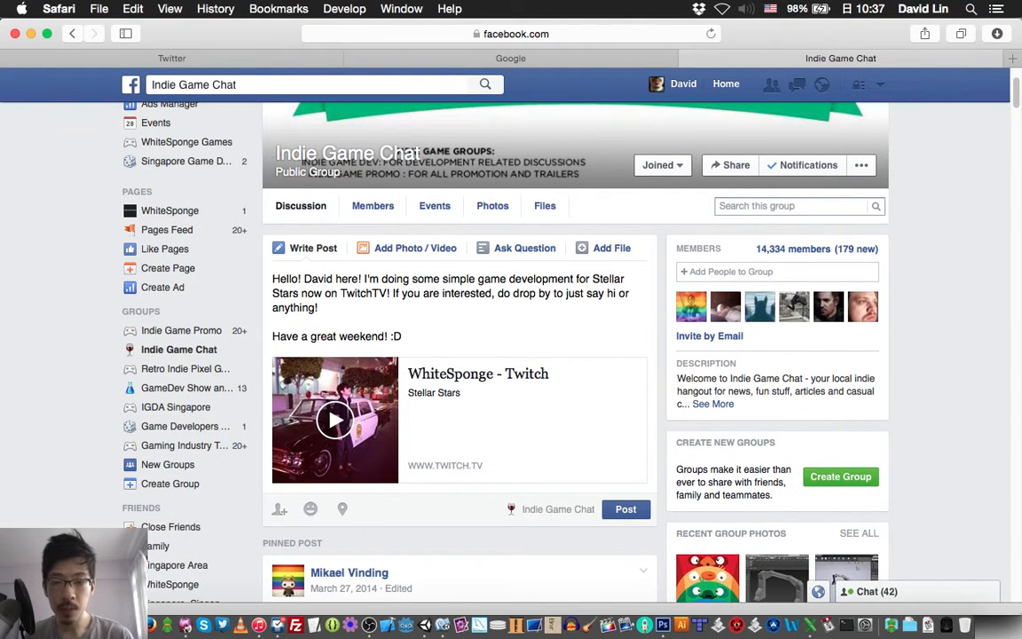
pyautogui.click(626, 509)
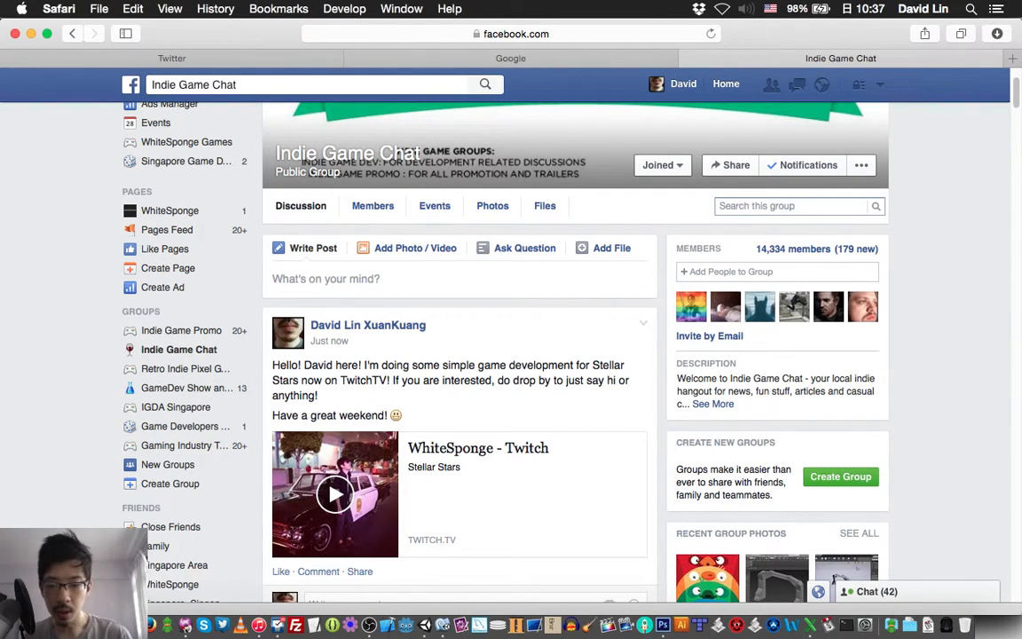
# - Check the whitesponge chat room in Colloquy and the stream status in OBS, returning to the Unity project
pyautogui.click(417, 624)
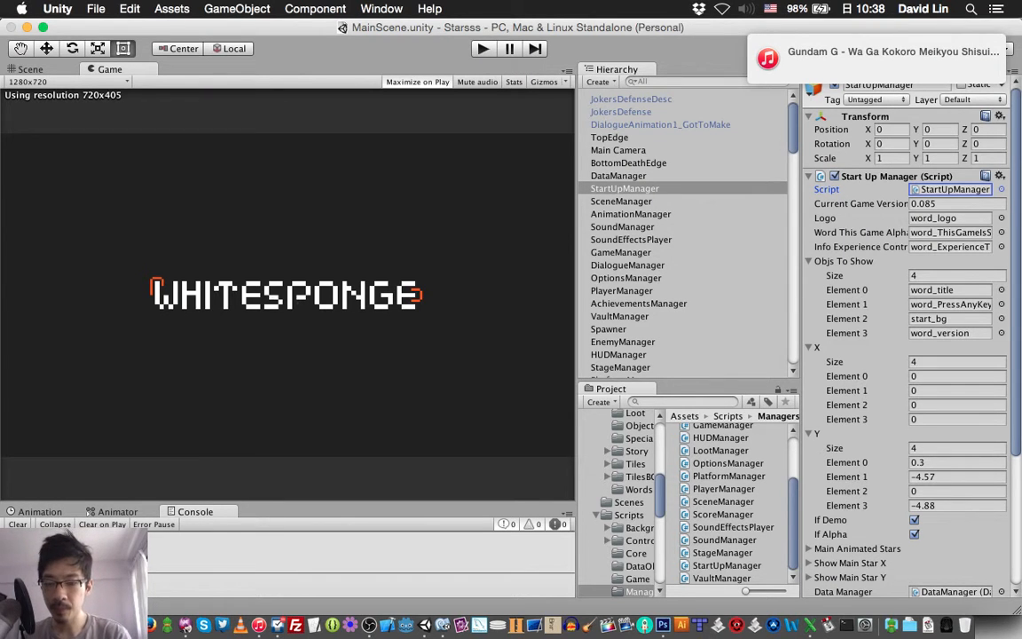
pyautogui.click(185, 625)
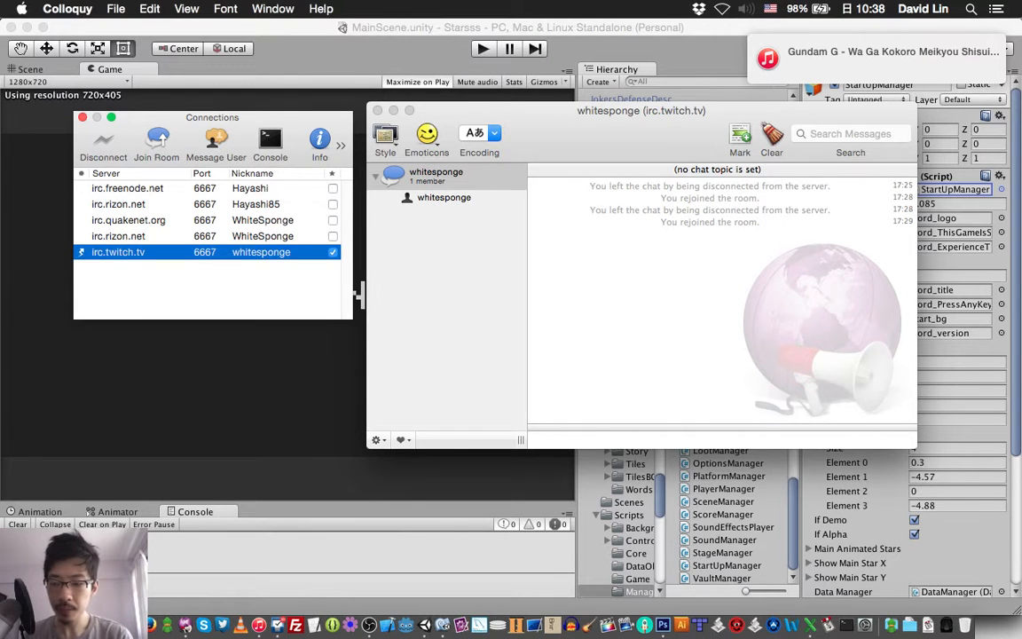
pyautogui.click(358, 294)
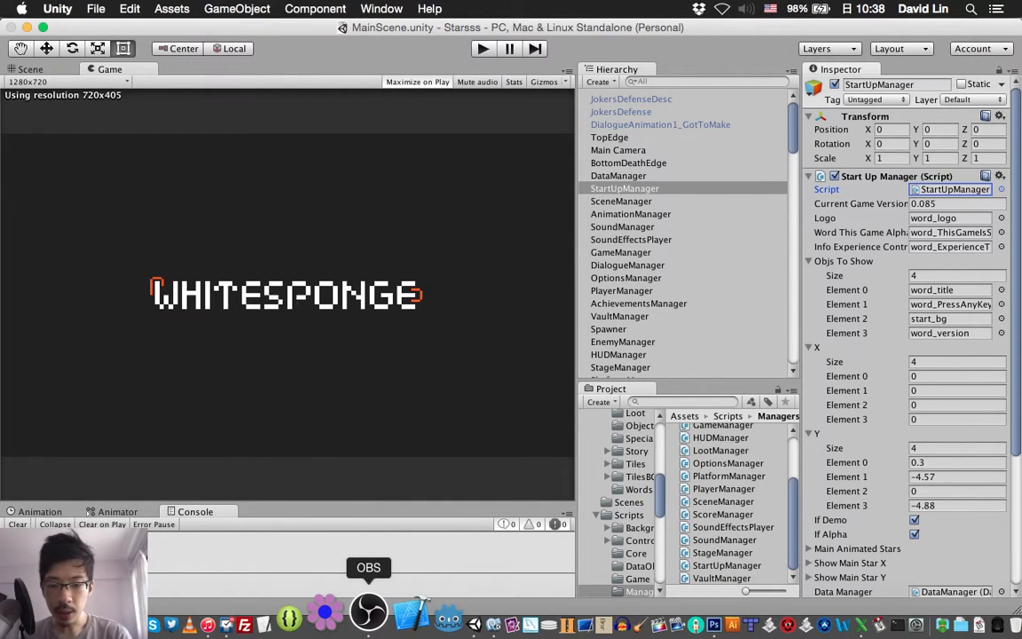
pyautogui.click(368, 612)
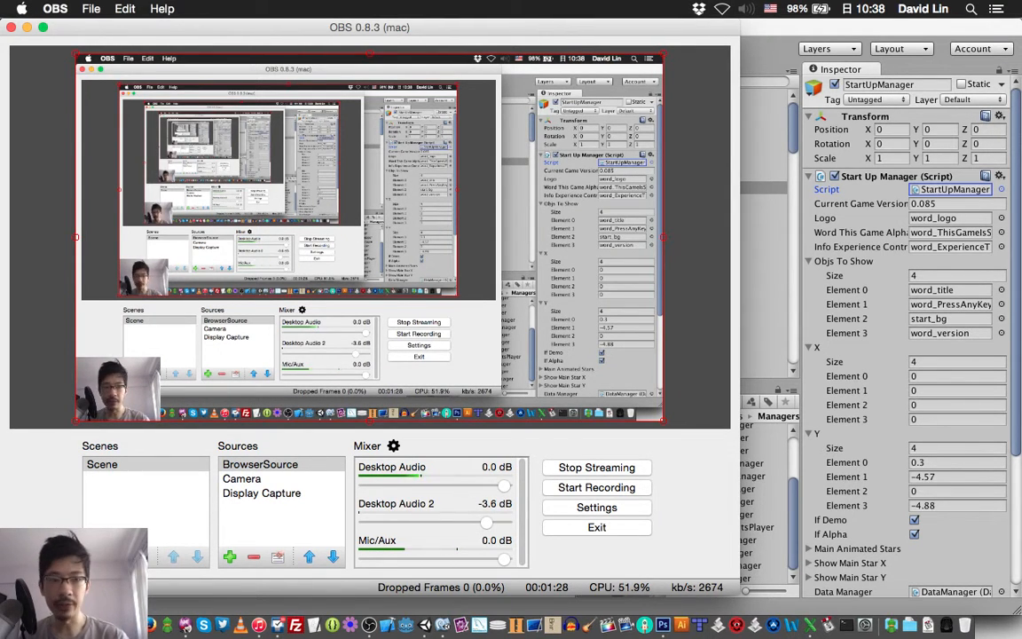
pyautogui.press('super+Tab')
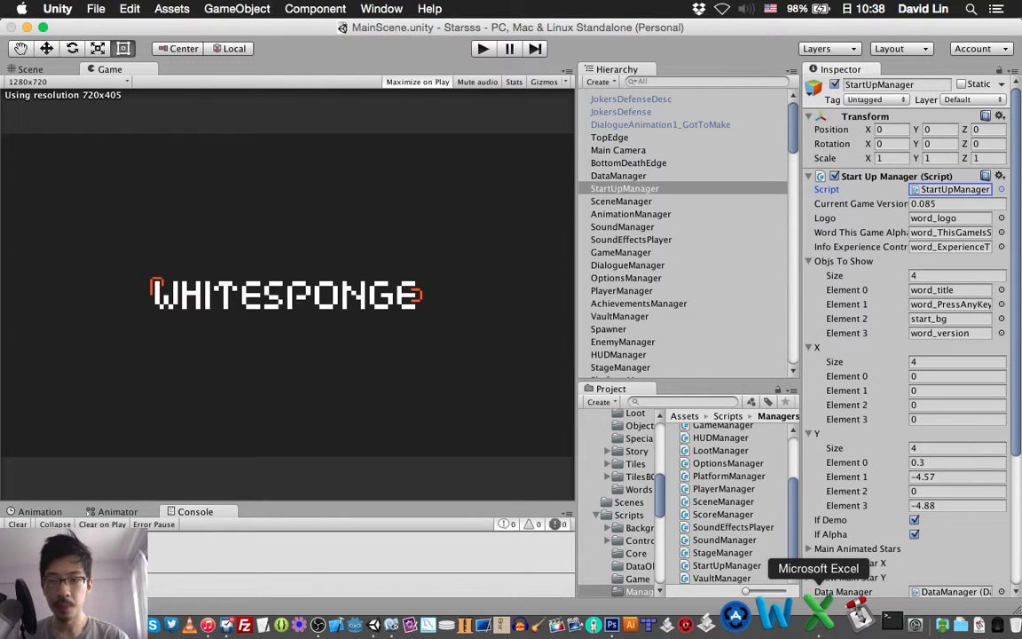
# - Switch to the UITextTranslations.xlsx workbook in Excel and review the English start-up messages in cells A2 to A7
pyautogui.click(818, 612)
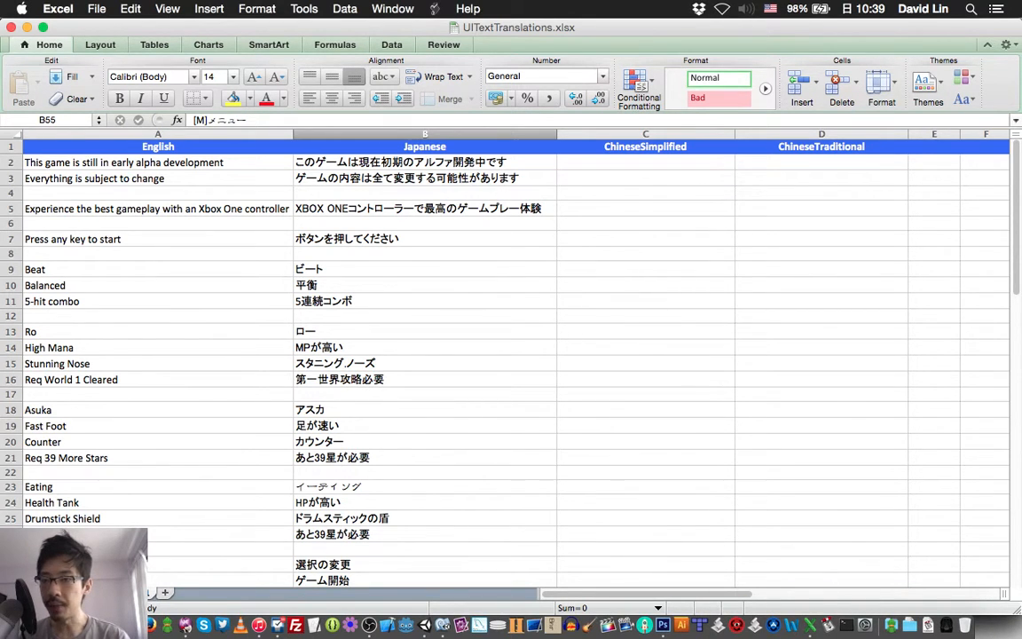
pyautogui.click(158, 163)
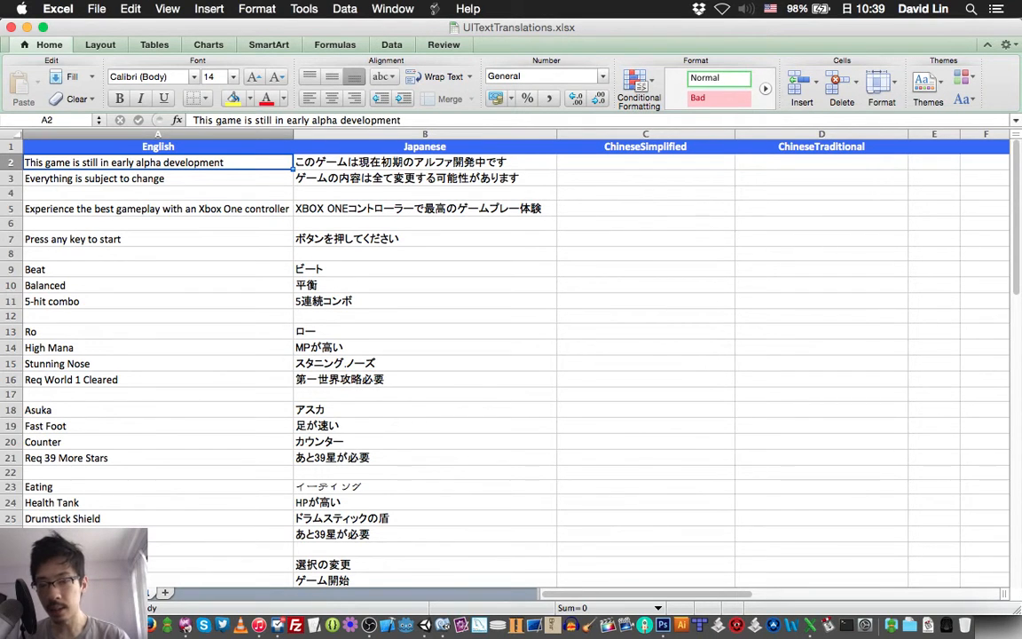
pyautogui.press('Down')
pyautogui.press('Down')
pyautogui.press('Down')
pyautogui.press('Down')
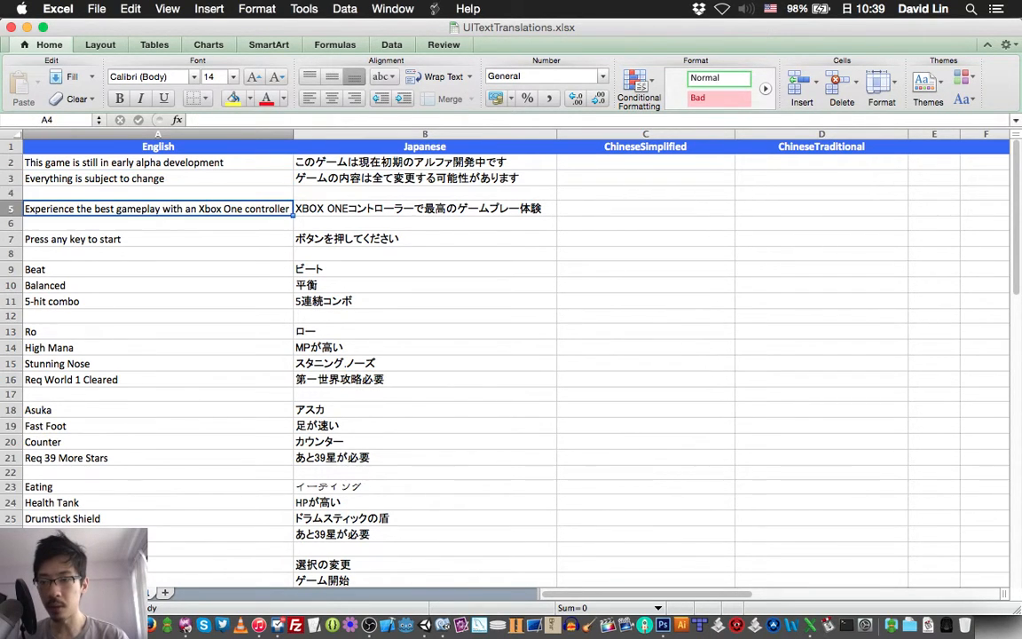
pyautogui.press('Down')
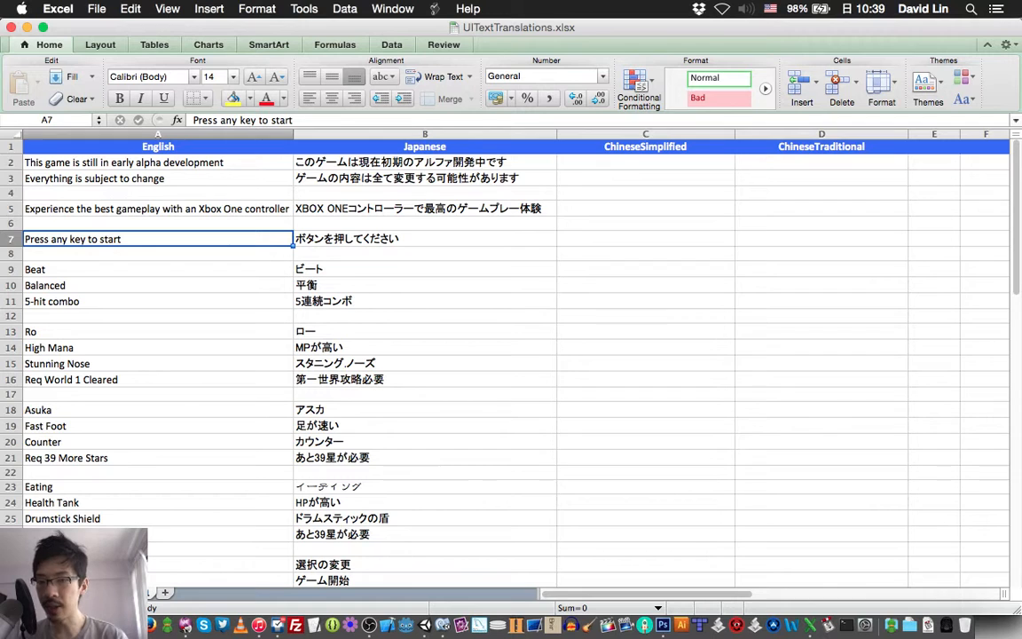
pyautogui.press('Up')
pyautogui.press('Up')
pyautogui.press('Up')
pyautogui.press('Up')
pyautogui.press('Up')
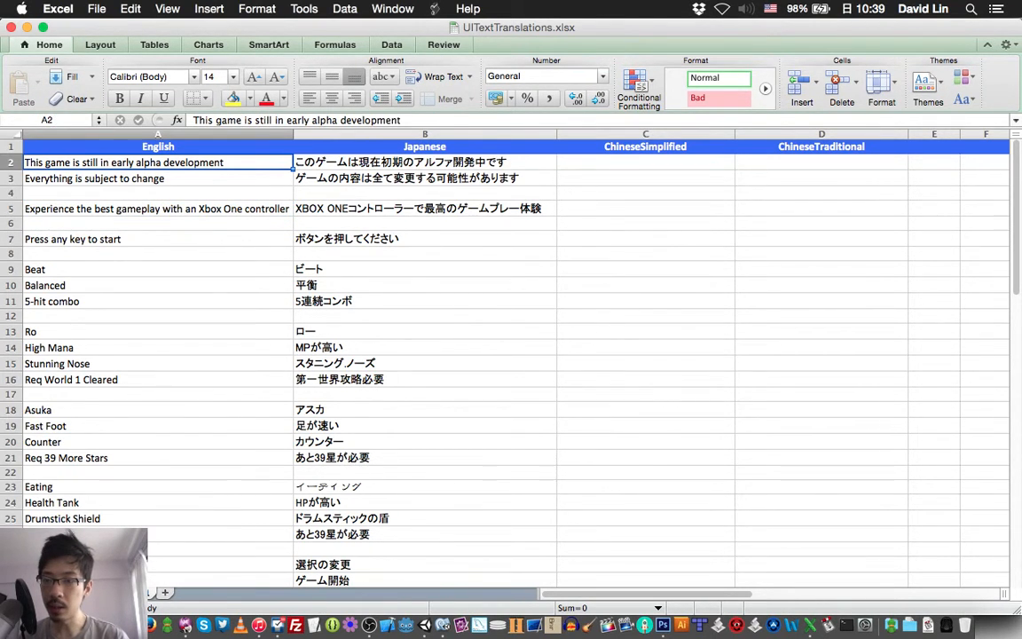
pyautogui.press('Down')
pyautogui.press('Up')
pyautogui.press('Down')
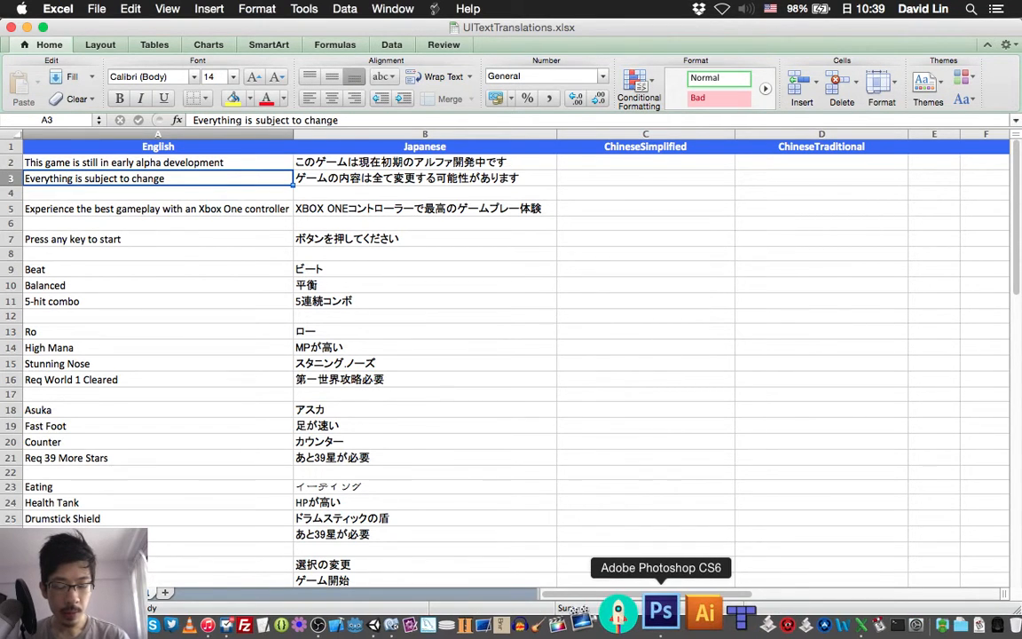
# - Switch to Photoshop and, in WordsCanvas.psd, hide the "Best Played..." and "This Game... (Japanese)" groups and show the English "This Game...Early Alpha..." group
pyautogui.click(661, 616)
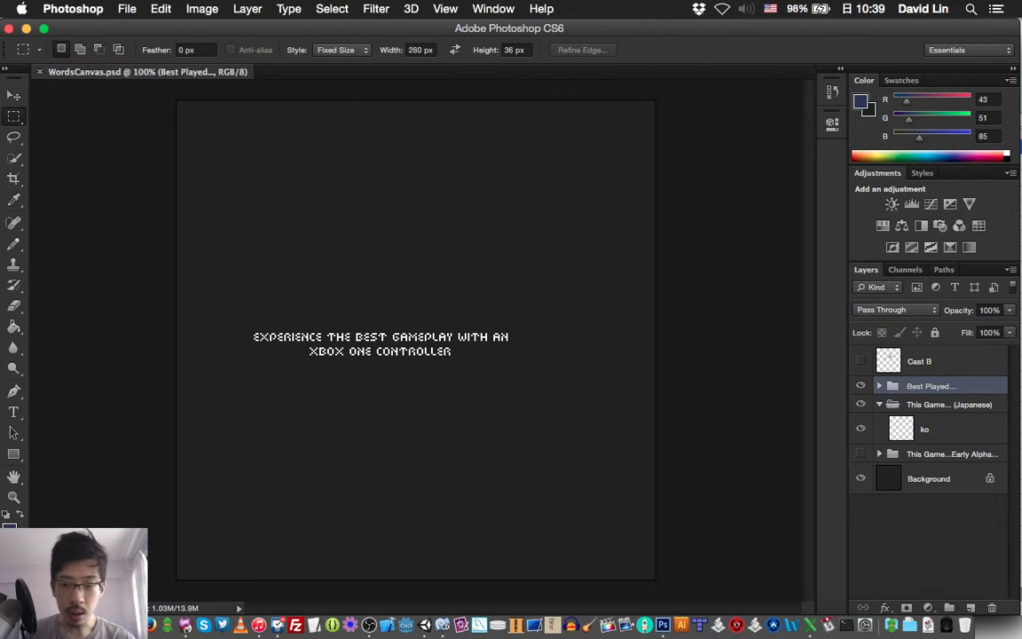
pyautogui.press('super+comma')
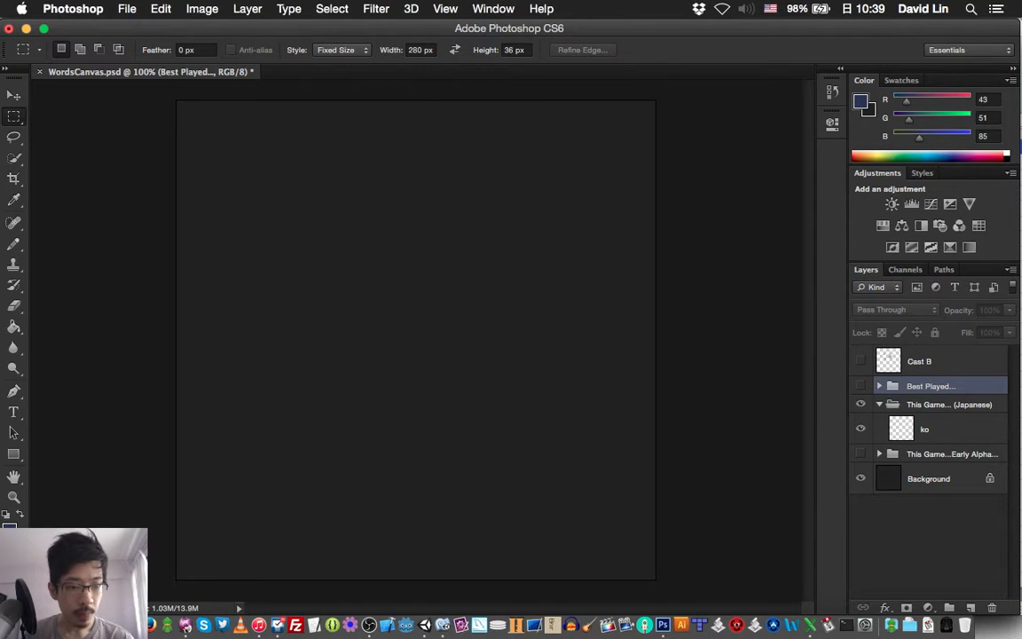
pyautogui.click(860, 404)
pyautogui.click(860, 453)
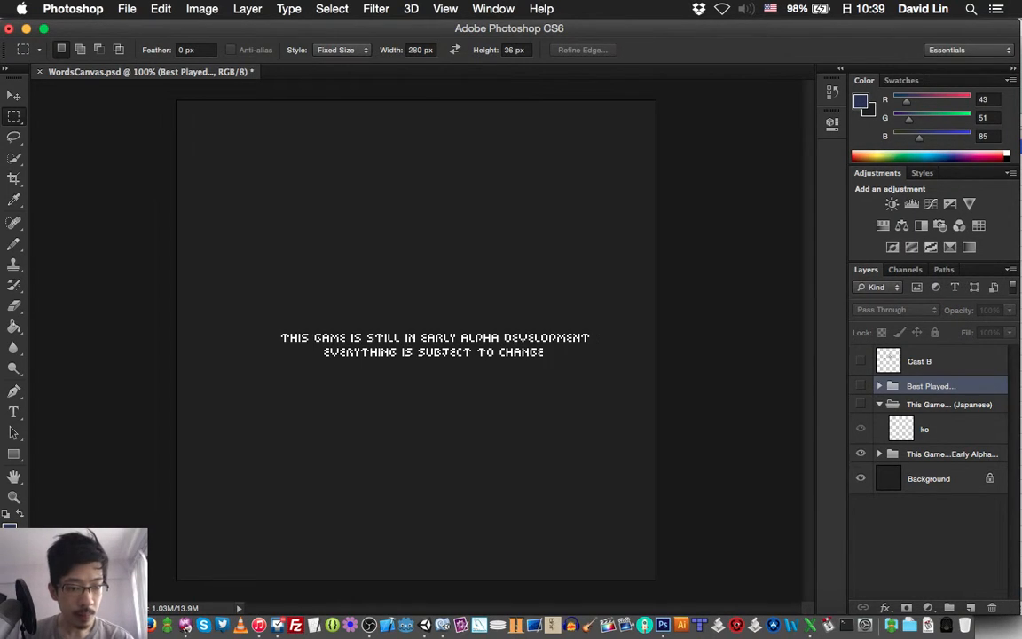
pyautogui.click(879, 453)
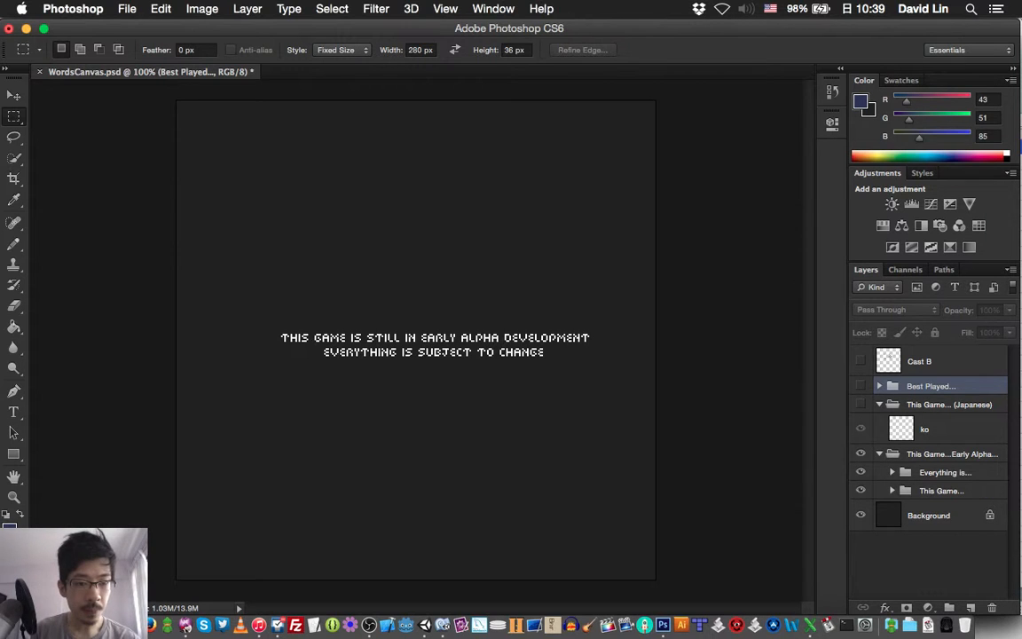
pyautogui.click(879, 453)
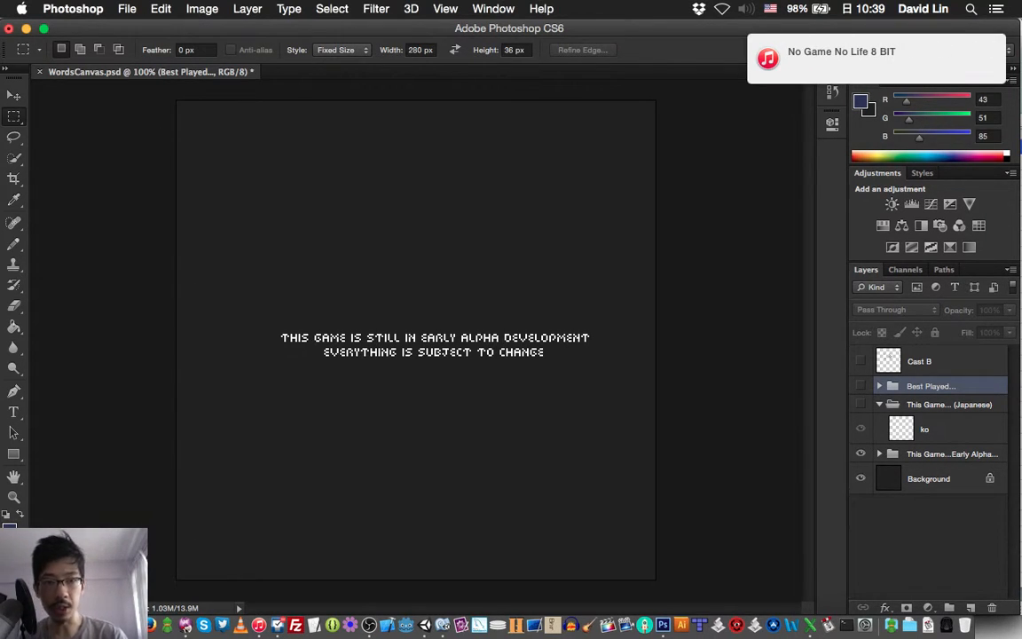
# - Open word_ThisGameIsStill.psd from the Words folder and make its Background layer visible
pyautogui.press('super+o')
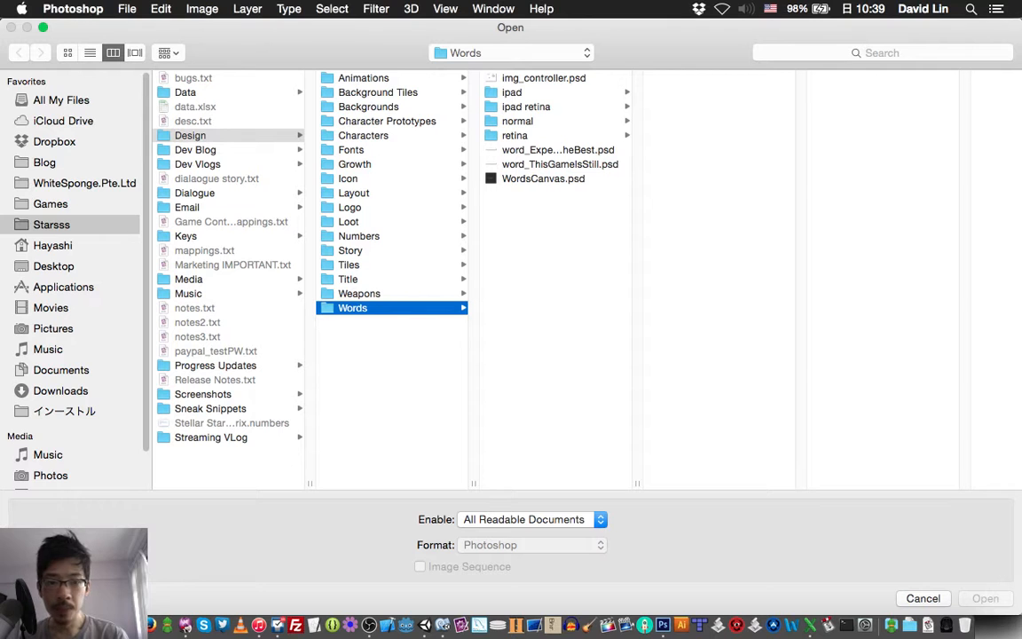
pyautogui.click(560, 164)
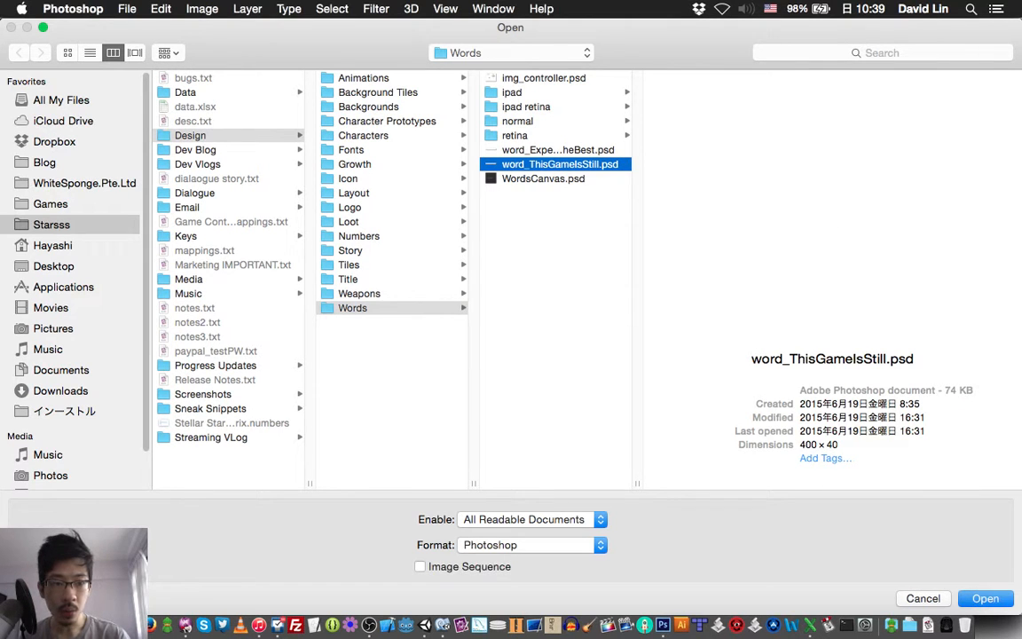
pyautogui.press('Return')
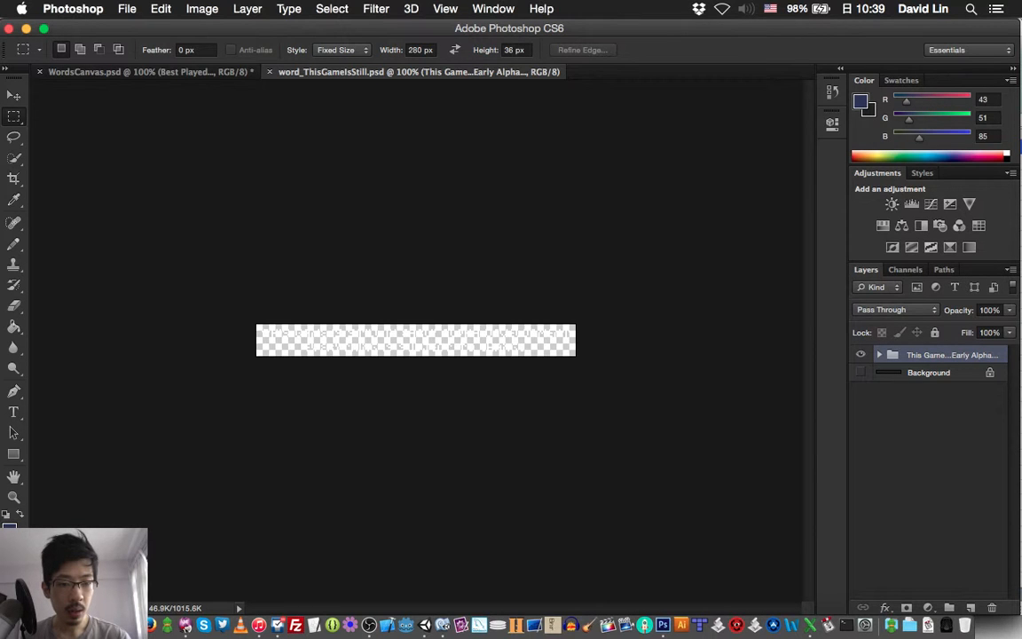
pyautogui.click(861, 373)
# - Set up a 1200% pixel-level view of word_ThisGameIsStill.psd and open a second window of it at 100%
pyautogui.press('super+equal')
pyautogui.press('super+equal')
pyautogui.press('super+equal')
pyautogui.press('super+equal')
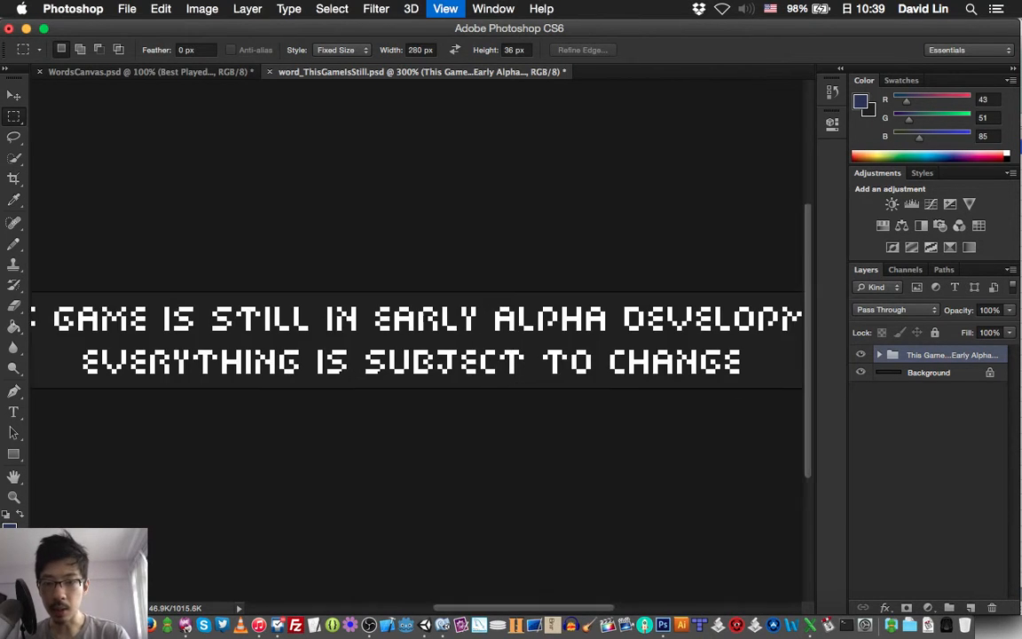
pyautogui.press('super+equal')
pyautogui.press('super+equal')
pyautogui.press('super+equal')
pyautogui.press('super+equal')
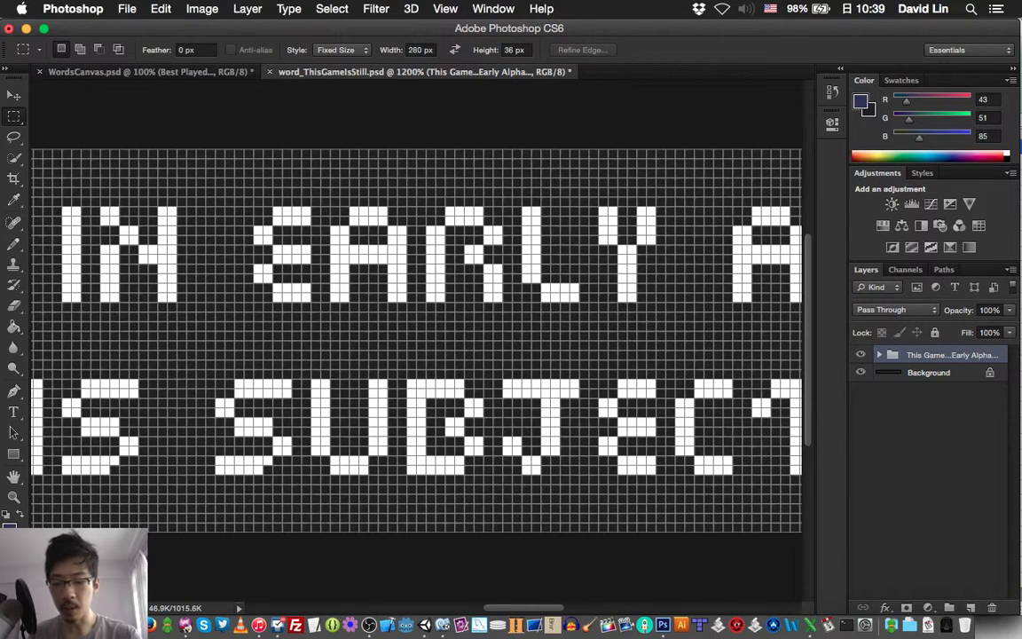
pyautogui.press('super+1')
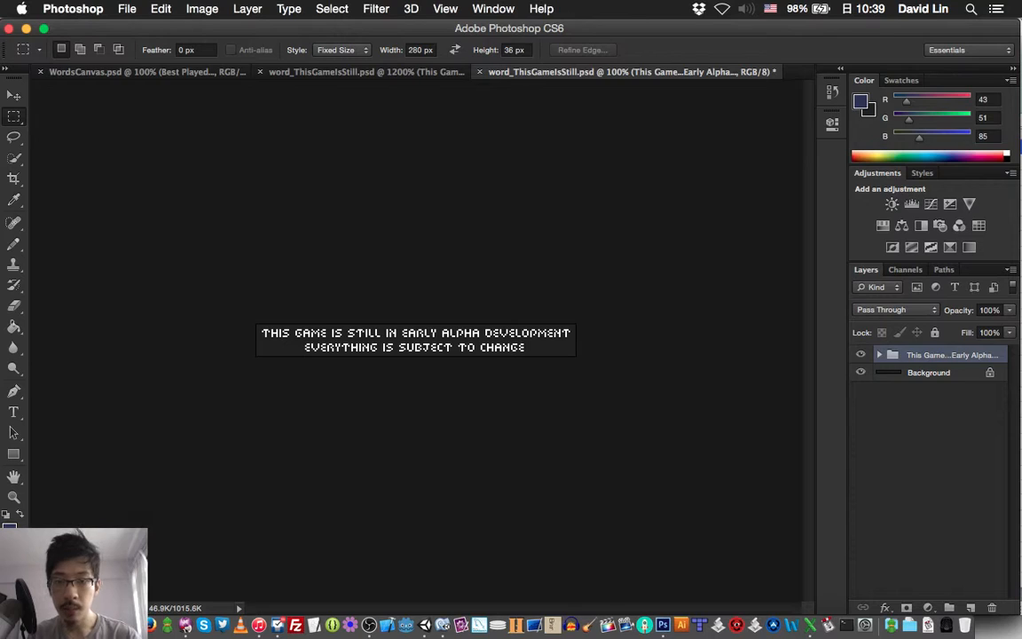
# - Examine the pixel lettering of both English text lines in the 1200% window against the 100% window
pyautogui.hotkey('ctrl', 'Tab')
pyautogui.hotkey('ctrl', 'Tab')
pyautogui.hscroll(-15, 417, 355)
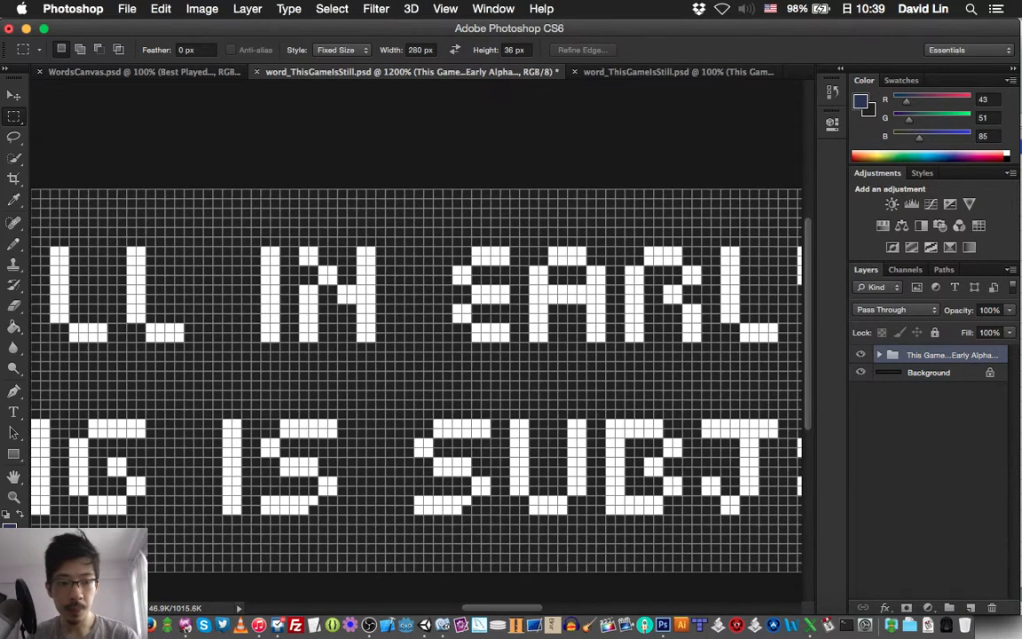
pyautogui.hscroll(-15, 417, 355)
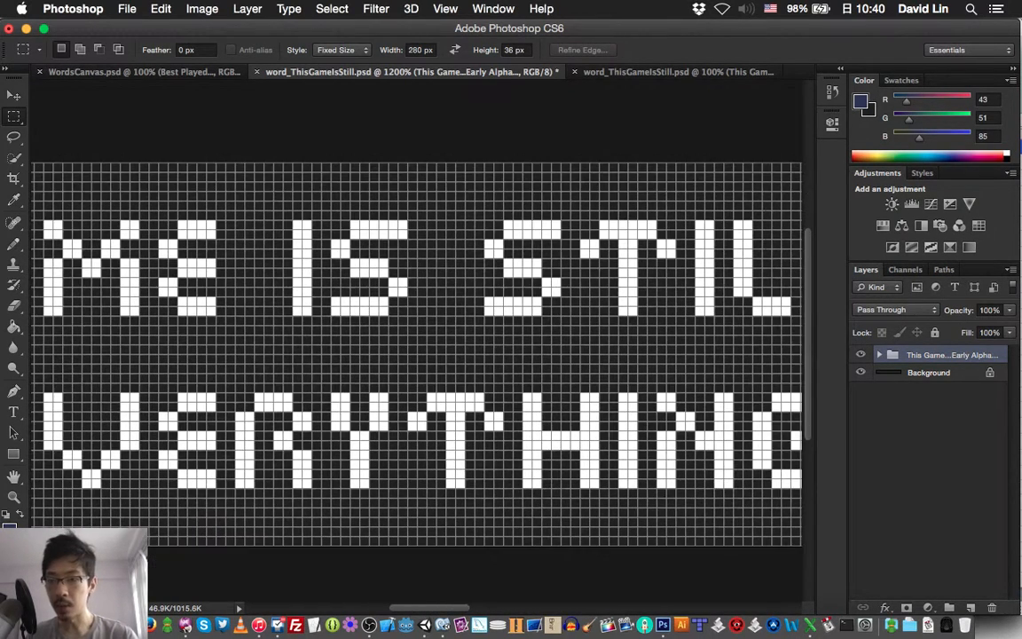
pyautogui.hscroll(-5, 417, 355)
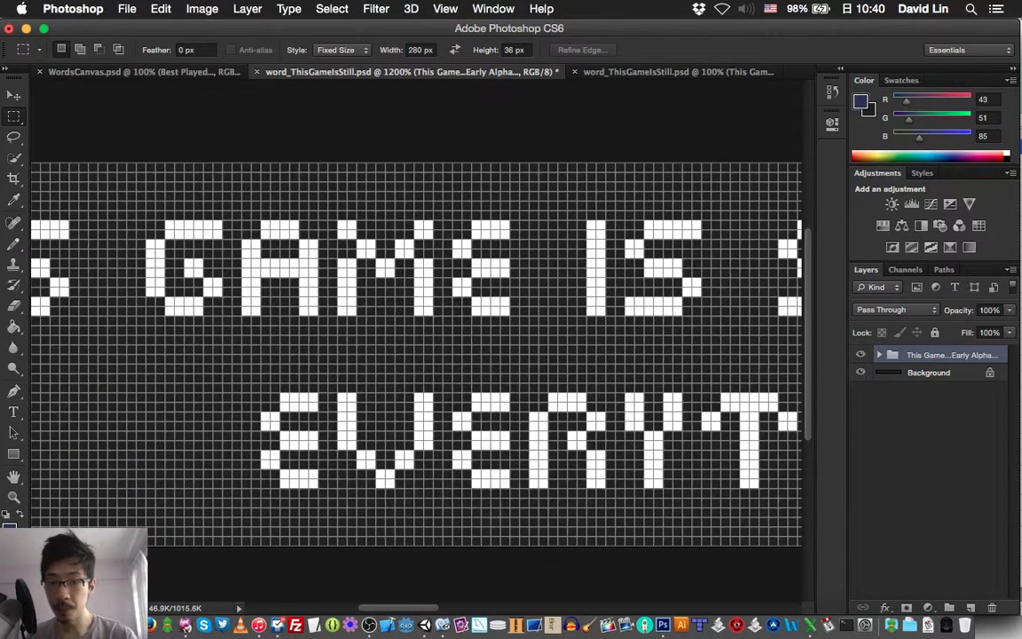
pyautogui.hotkey('ctrl', 'Tab')
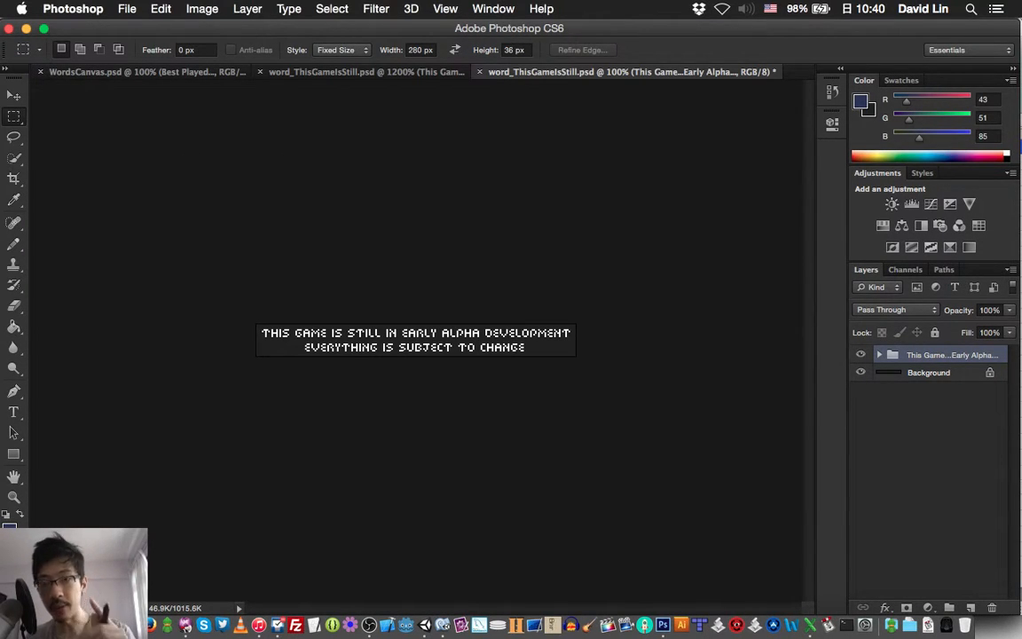
pyautogui.hotkey('ctrl', 'Tab')
pyautogui.hotkey('ctrl', 'Tab')
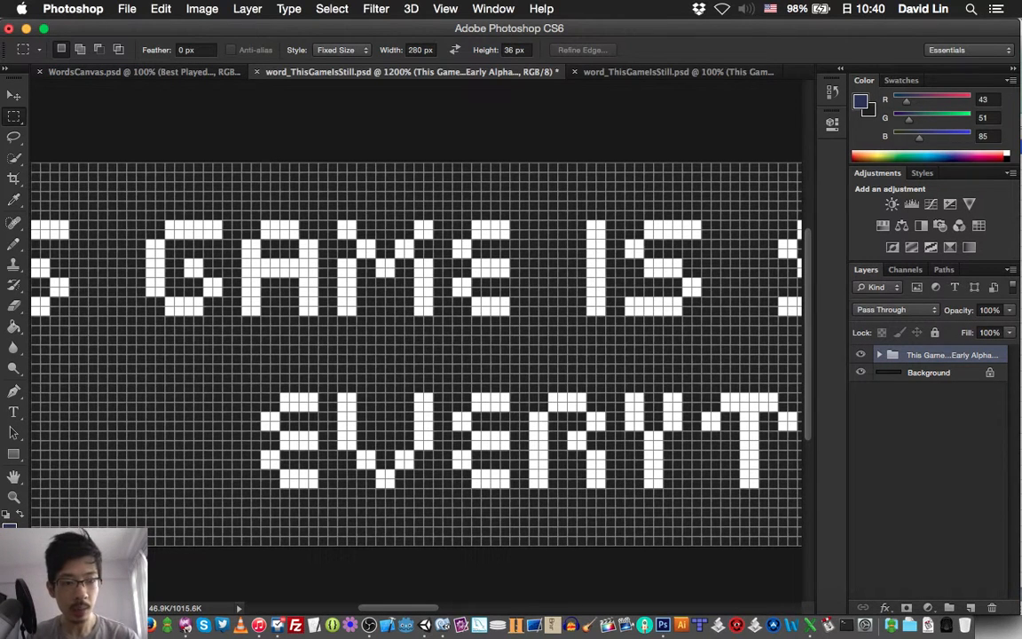
# - Expand the "This Game...Early Alpha..." group and its "Everything is..." subgroup, and select the topmost E layer
pyautogui.click(879, 355)
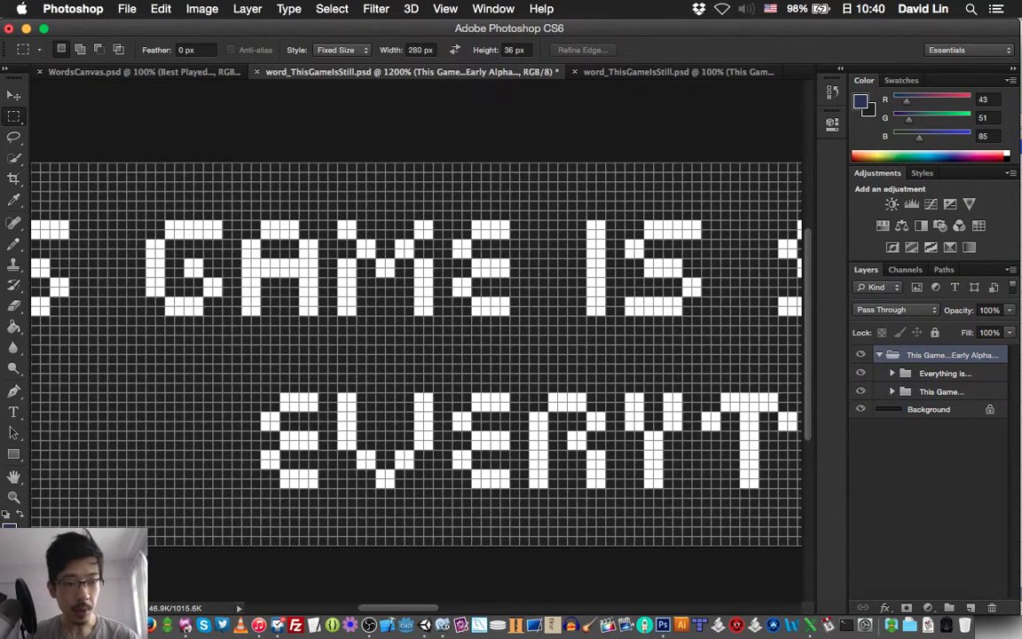
pyautogui.click(893, 374)
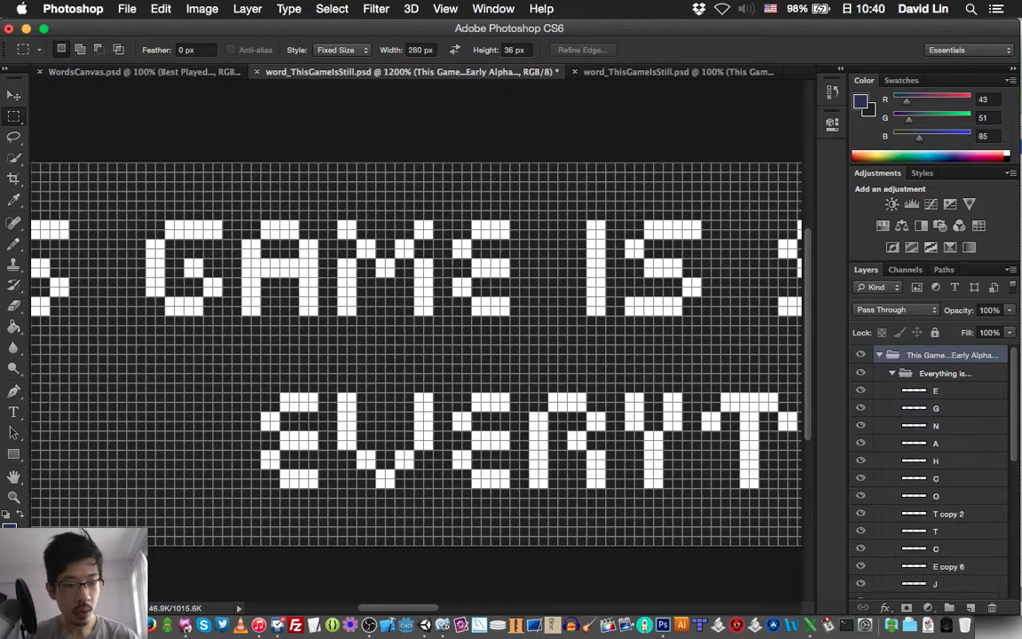
pyautogui.click(940, 390)
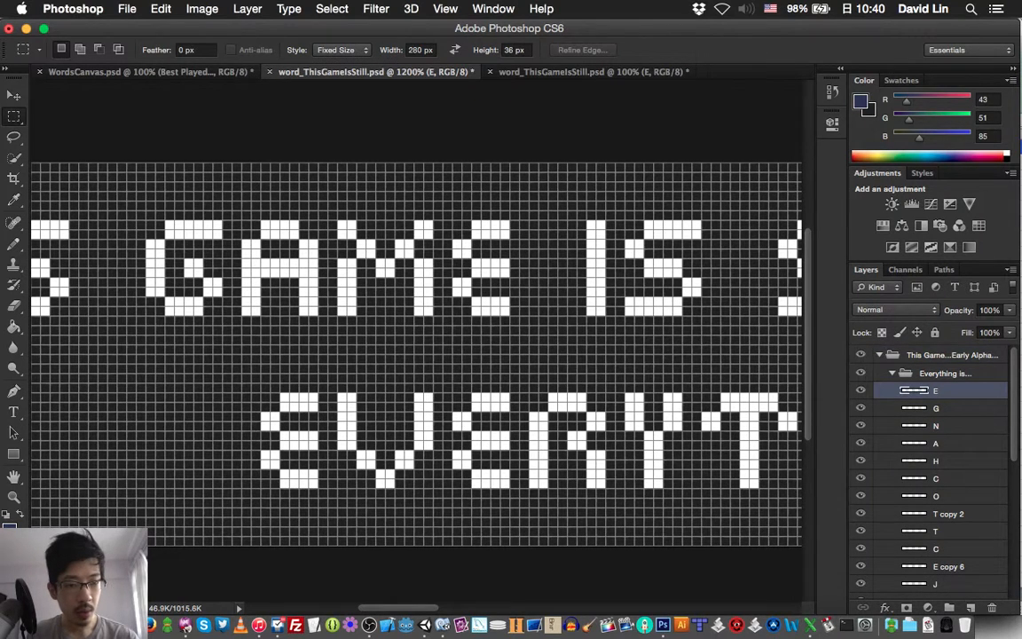
# - Select the lowest E layer in the "Everything is..." subgroup and ready the 1 px Pencil with white as foreground colour
pyautogui.scroll(-10, 931, 470)
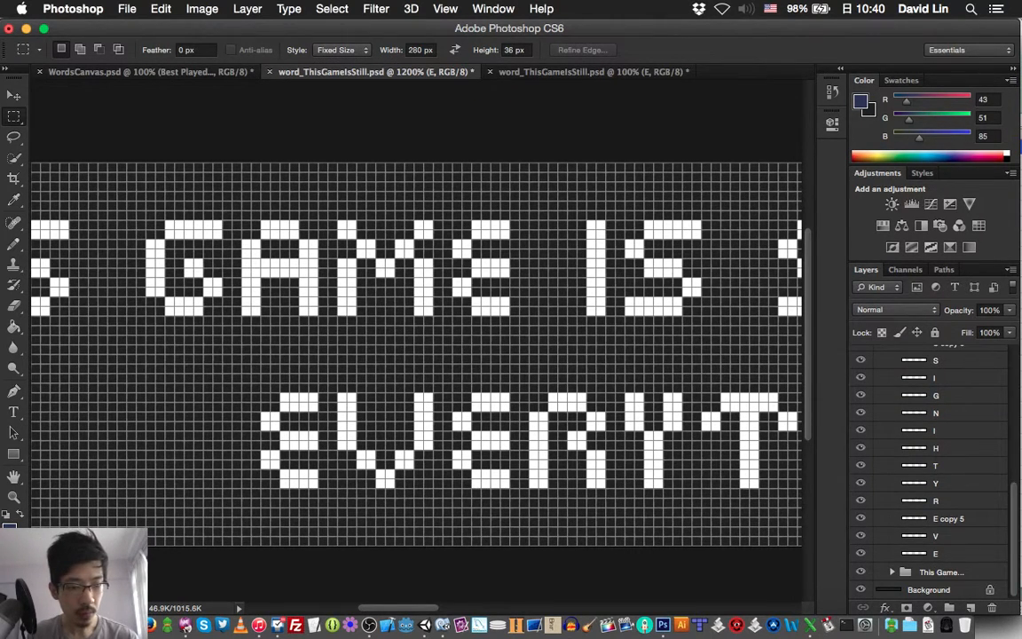
pyautogui.click(940, 554)
pyautogui.hscroll(-5, 417, 355)
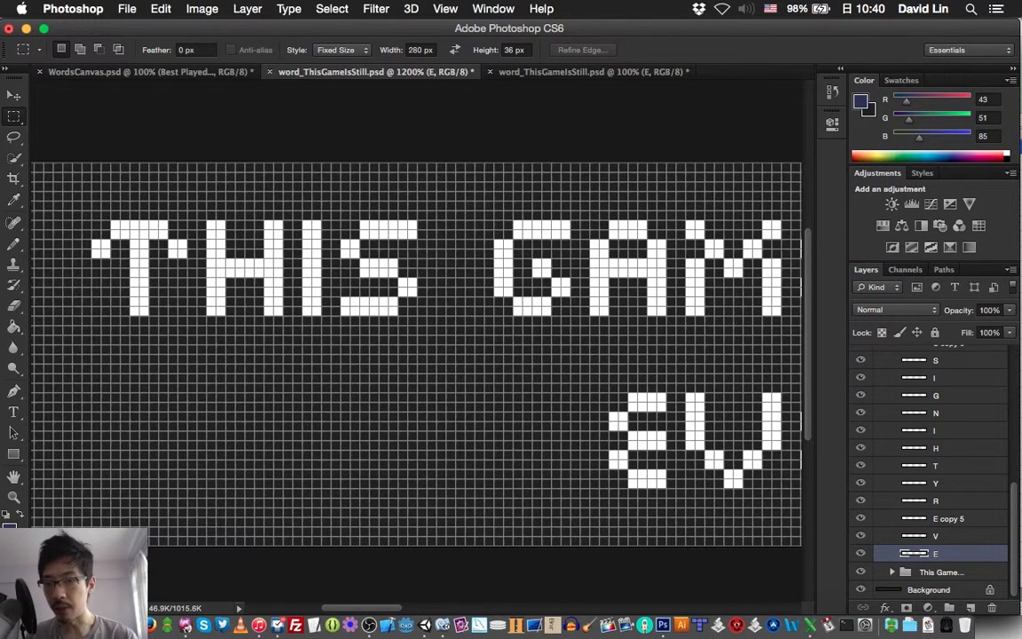
pyautogui.hscroll(5, 417, 355)
pyautogui.press('b')
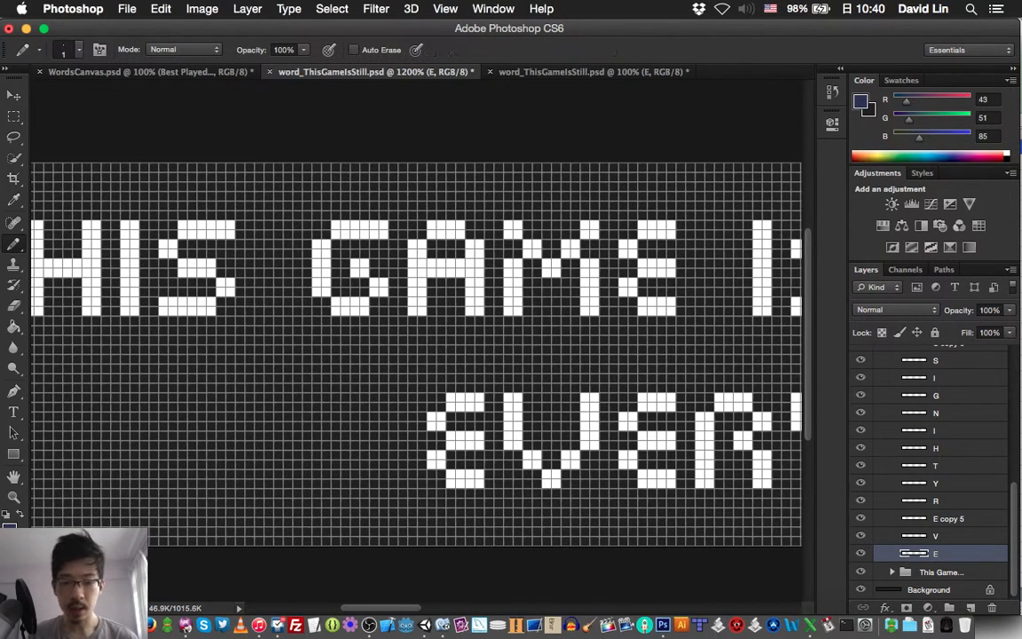
pyautogui.press('d')
pyautogui.press('x')
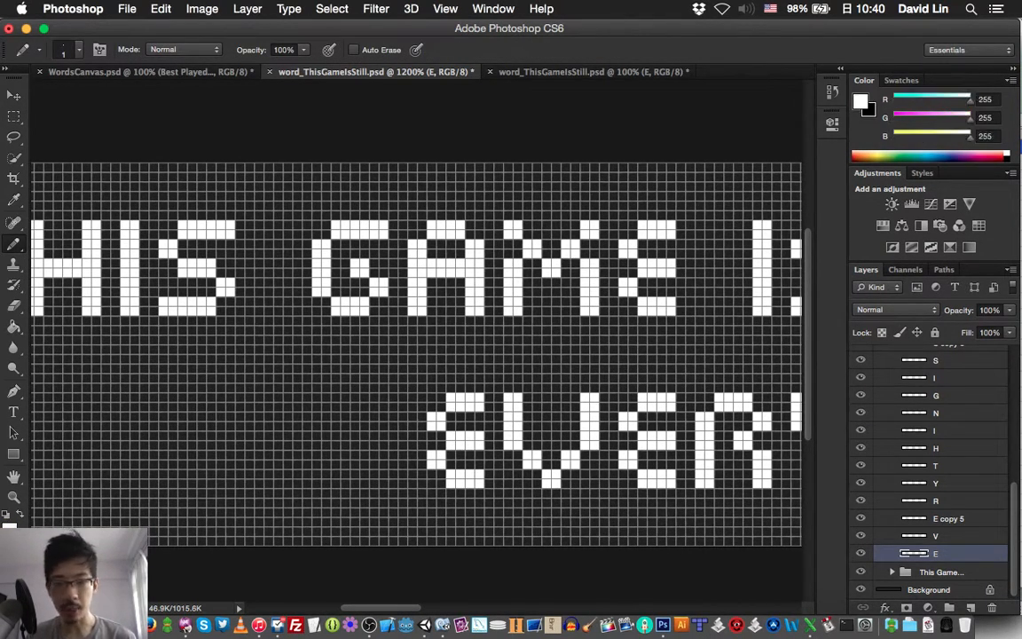
# - Try filling the entire left side of the E in GAME with white pixels, and undo the strokes
pyautogui.click(560, 210)
pyautogui.moveTo(632, 226); pyautogui.dragTo(623, 311)
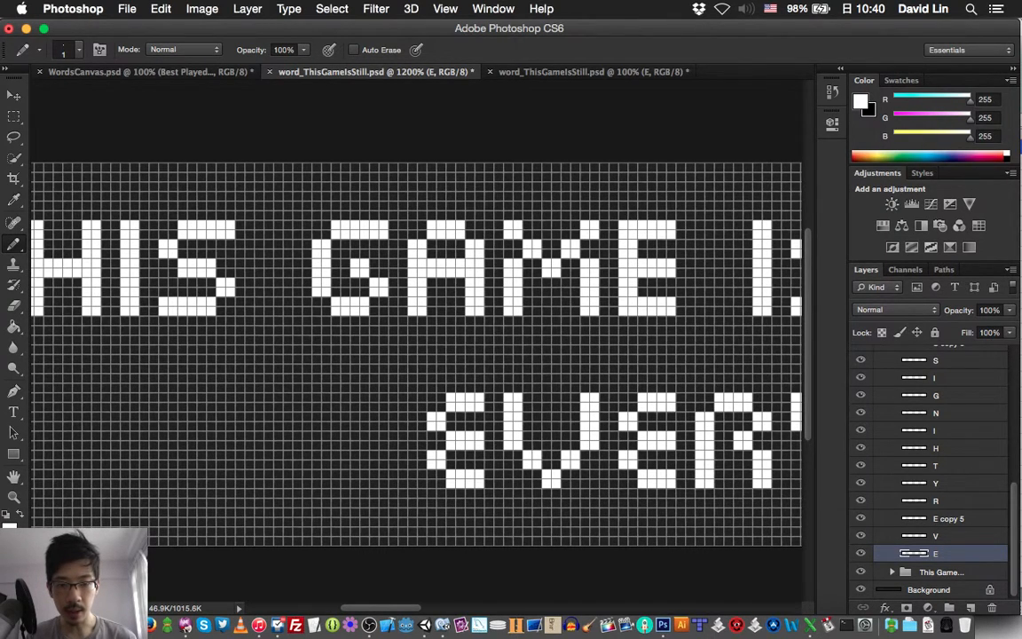
pyautogui.press('alt+super+z')
pyautogui.press('alt+super+z')
pyautogui.press('alt+super+z')
pyautogui.press('alt+super+z')
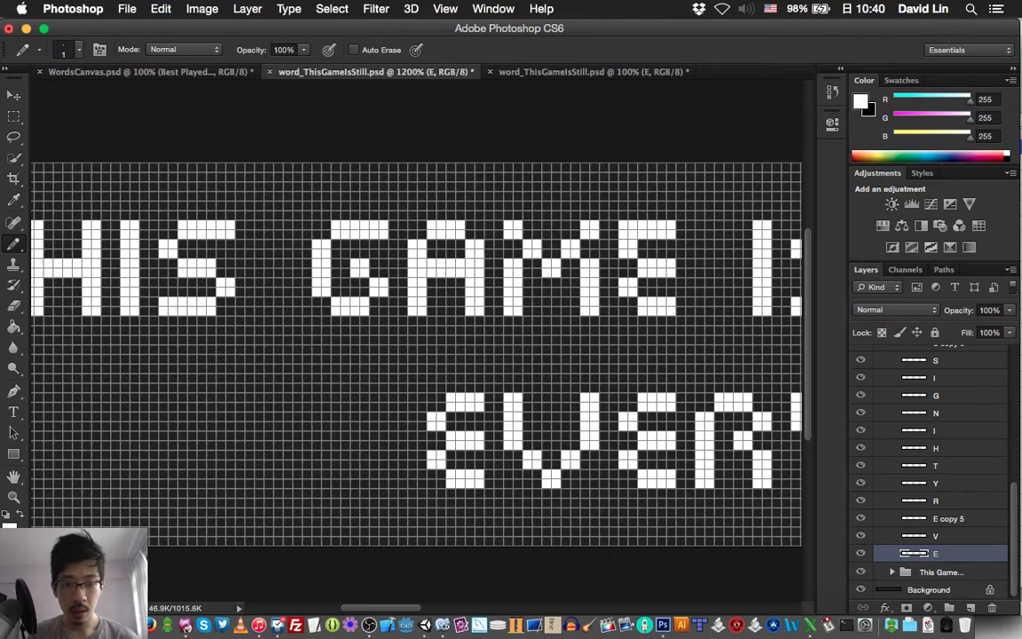
pyautogui.press('alt+super+z')
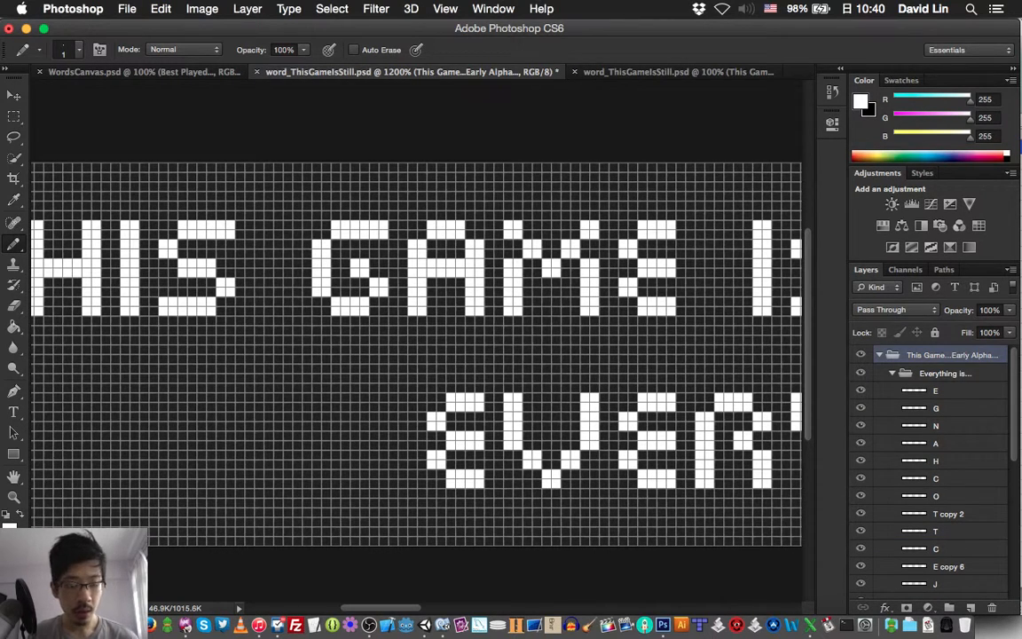
# - On the lowest E layer, pencil white pixels into the left-side middle gap of GAME's E and check it at 100%
pyautogui.scroll(-10, 931, 470)
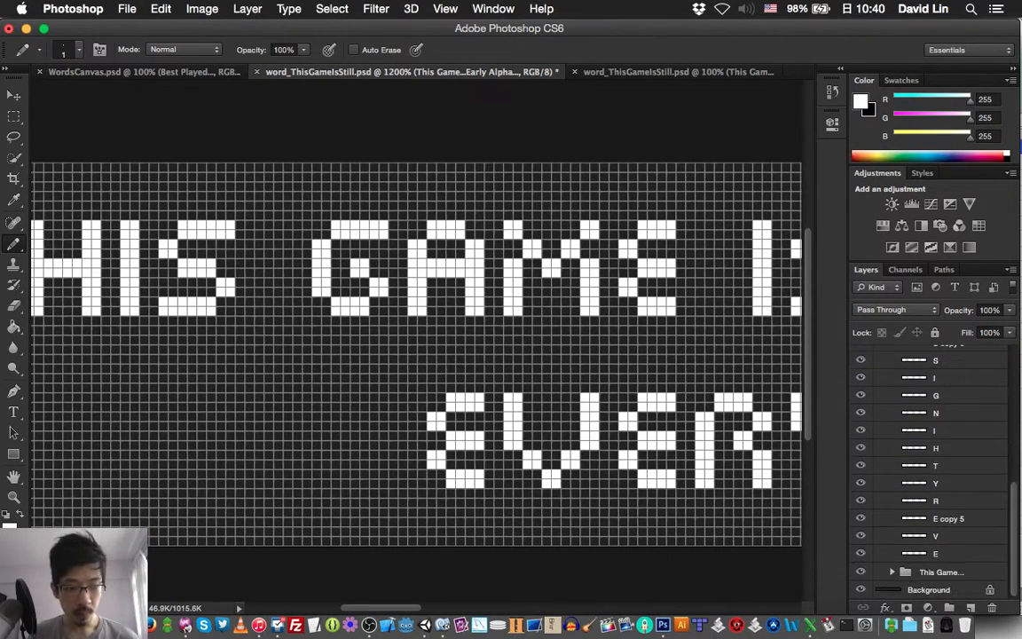
pyautogui.click(937, 553)
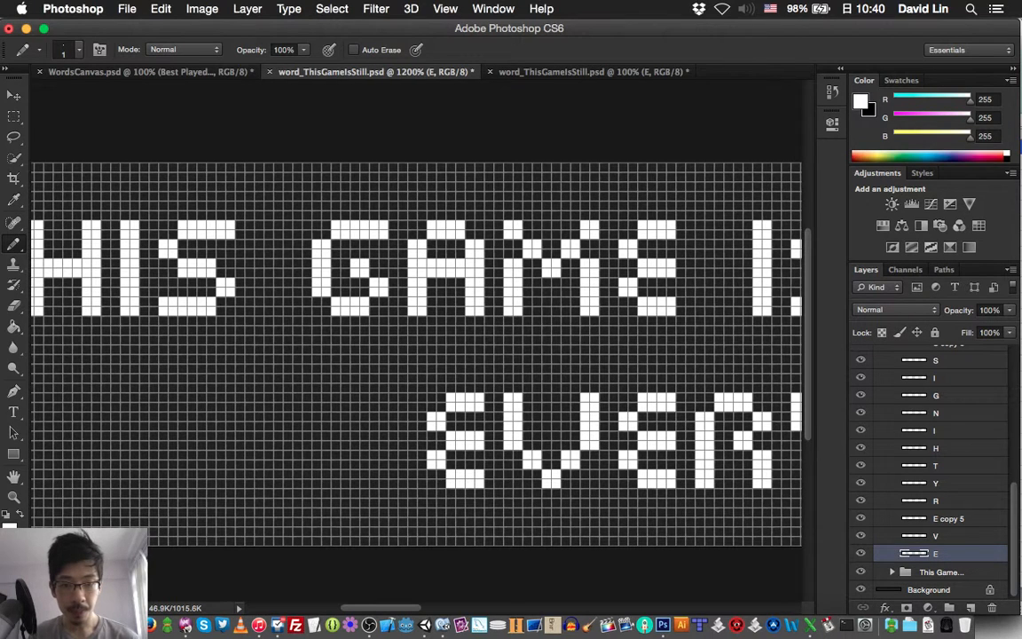
pyautogui.click(633, 263)
pyautogui.moveTo(632, 262); pyautogui.dragTo(632, 272)
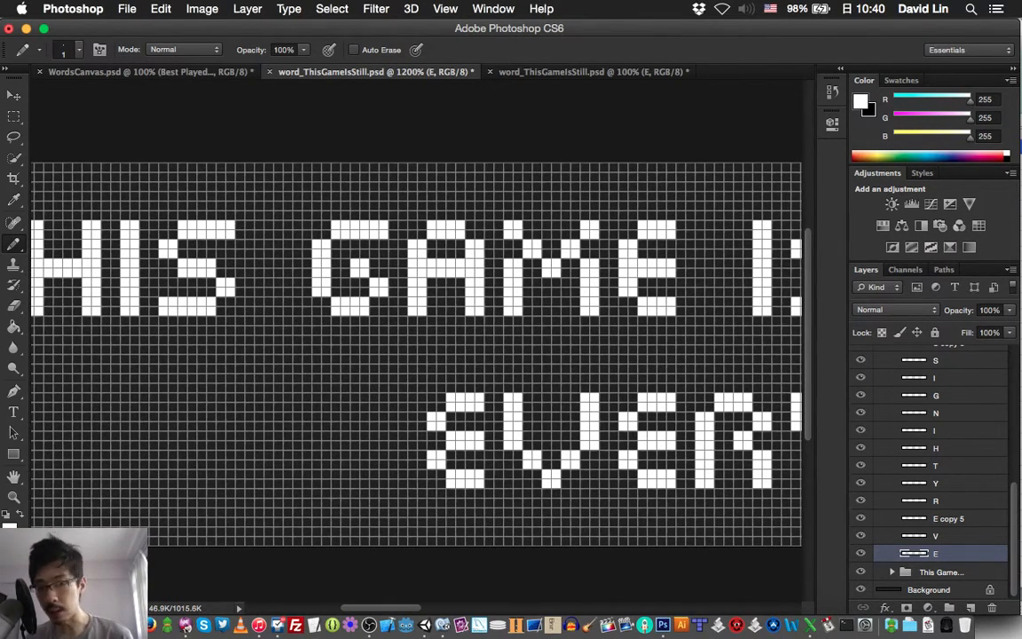
pyautogui.hotkey('ctrl', 'Tab')
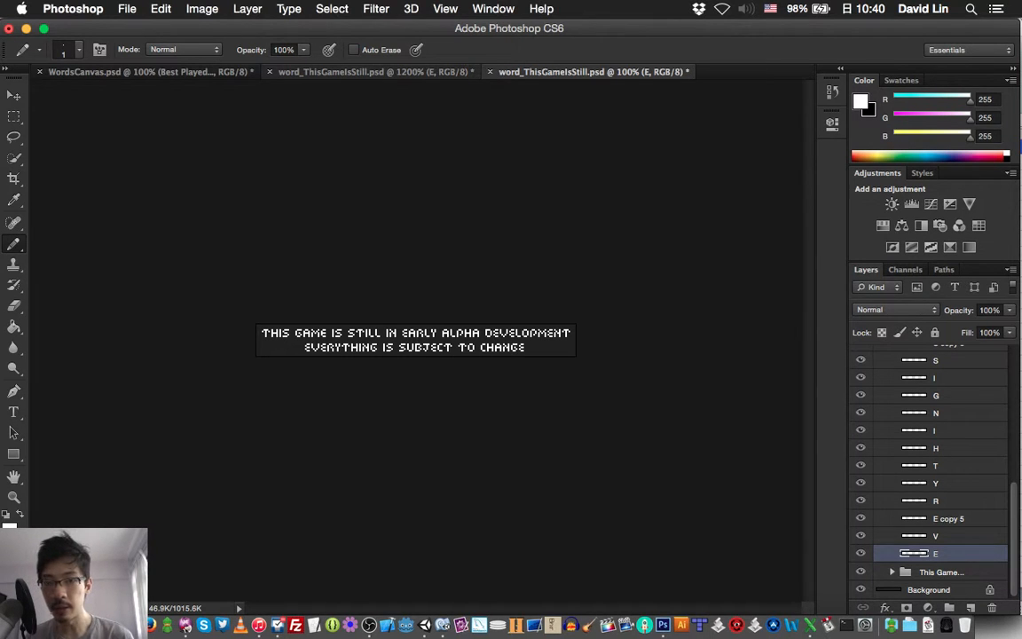
pyautogui.hotkey('ctrl', 'shift', 'Tab')
# - On the E copy 5 layer, pencil white pixels into the left-side middle gap of the second E in EVERYTHING
pyautogui.hscroll(5, 417, 355)
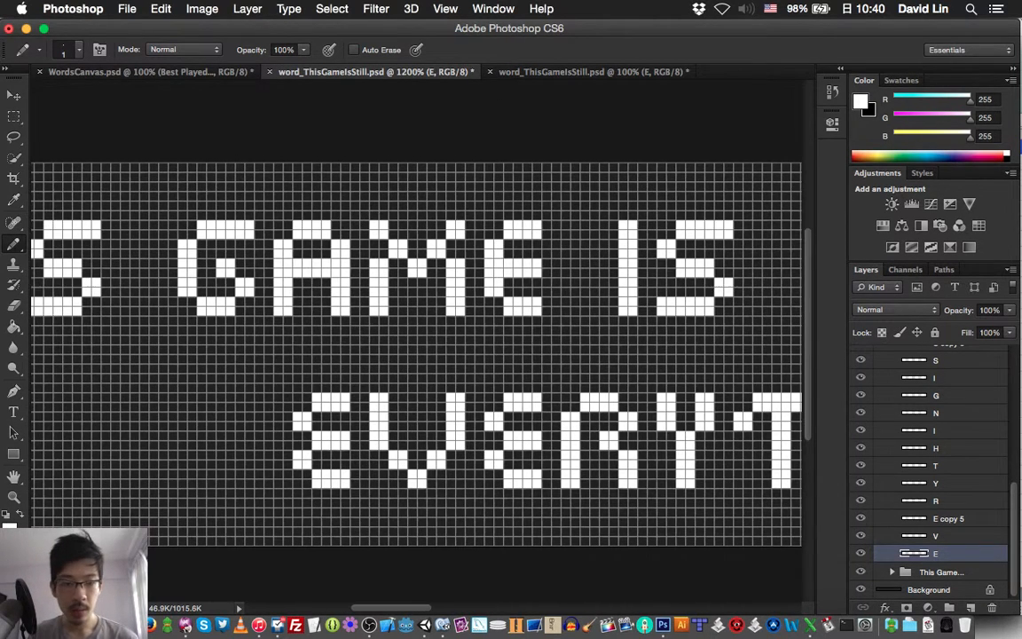
pyautogui.click(948, 518)
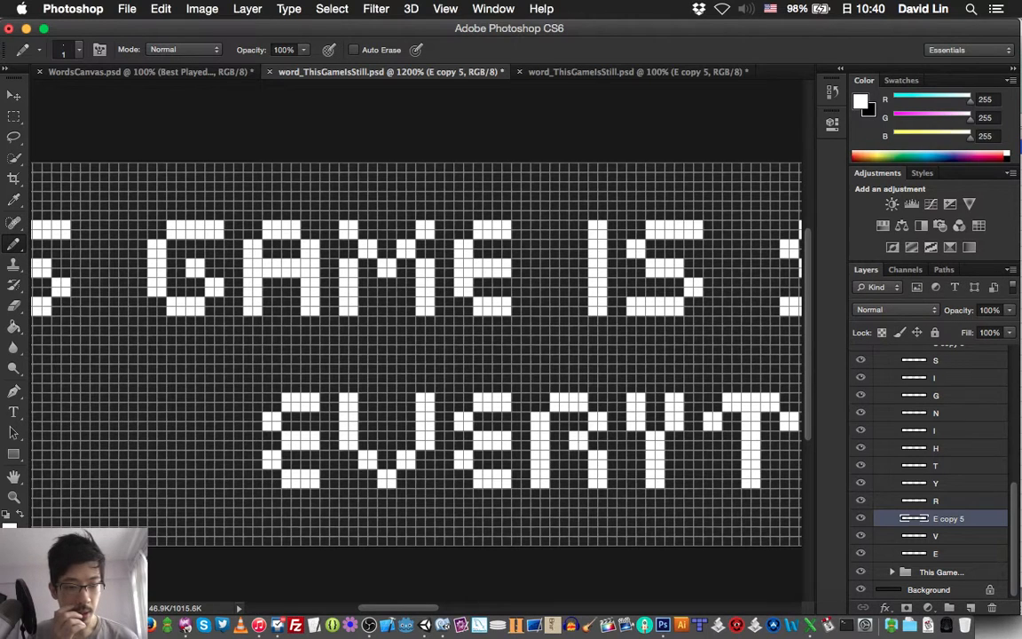
pyautogui.click(860, 518)
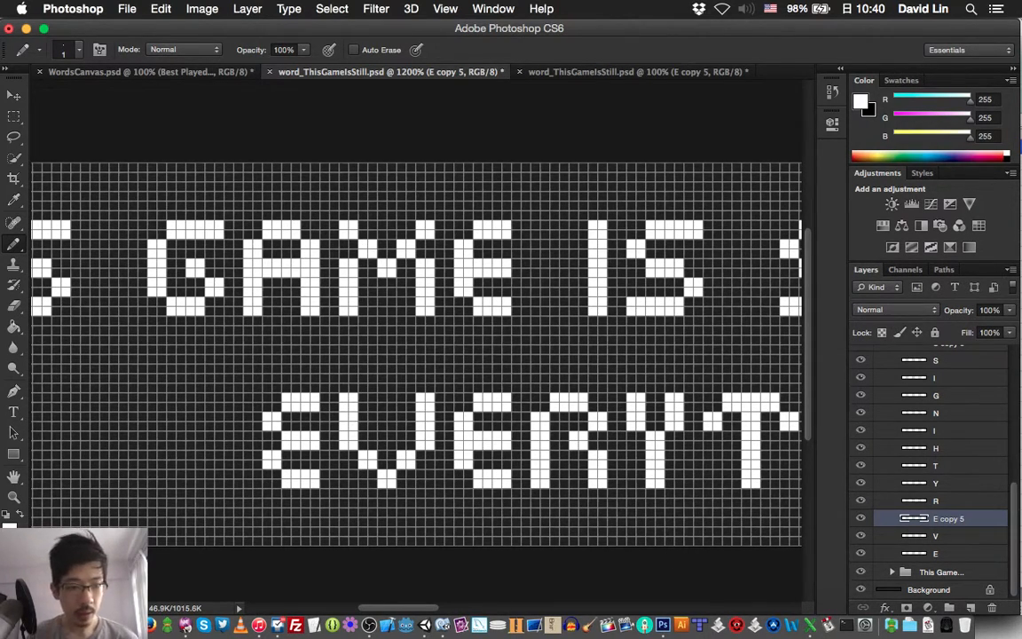
# - On the E copy 6 layer, pencil white pixels into the left-side middle gap of the E in SUBJECT
pyautogui.scroll(3, 932, 470)
pyautogui.scroll(1, 932, 471)
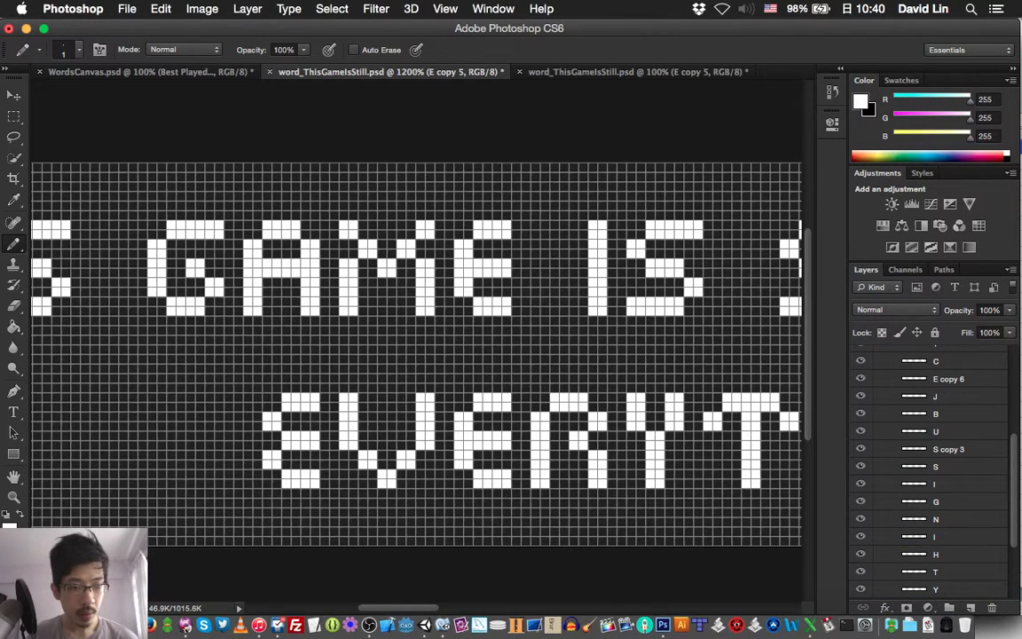
pyautogui.click(949, 379)
pyautogui.hscroll(10, 417, 355)
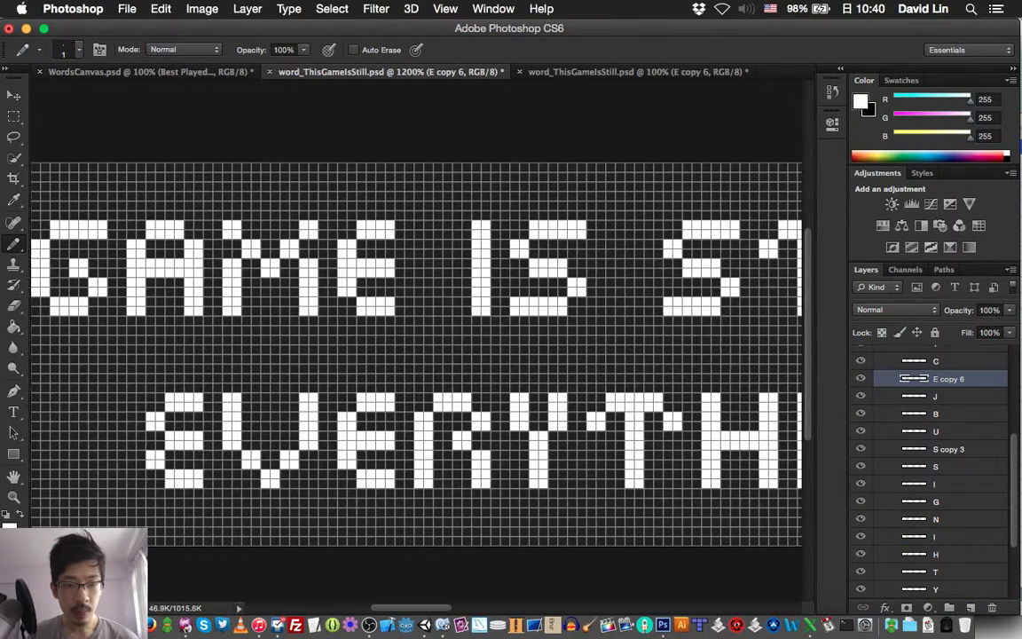
pyautogui.hscroll(-3, 417, 355)
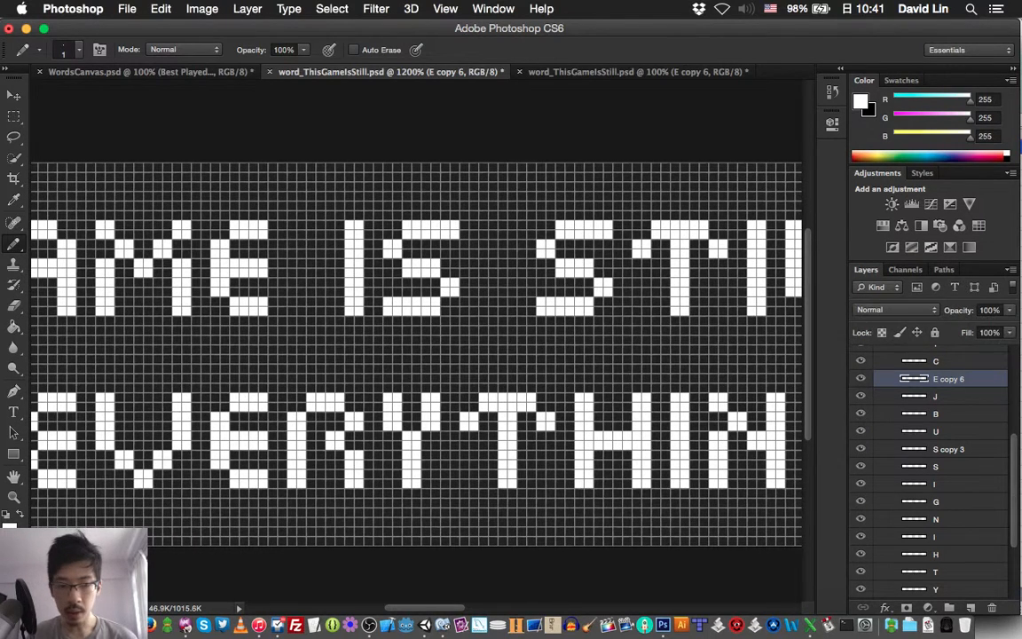
pyautogui.hscroll(20, 417, 355)
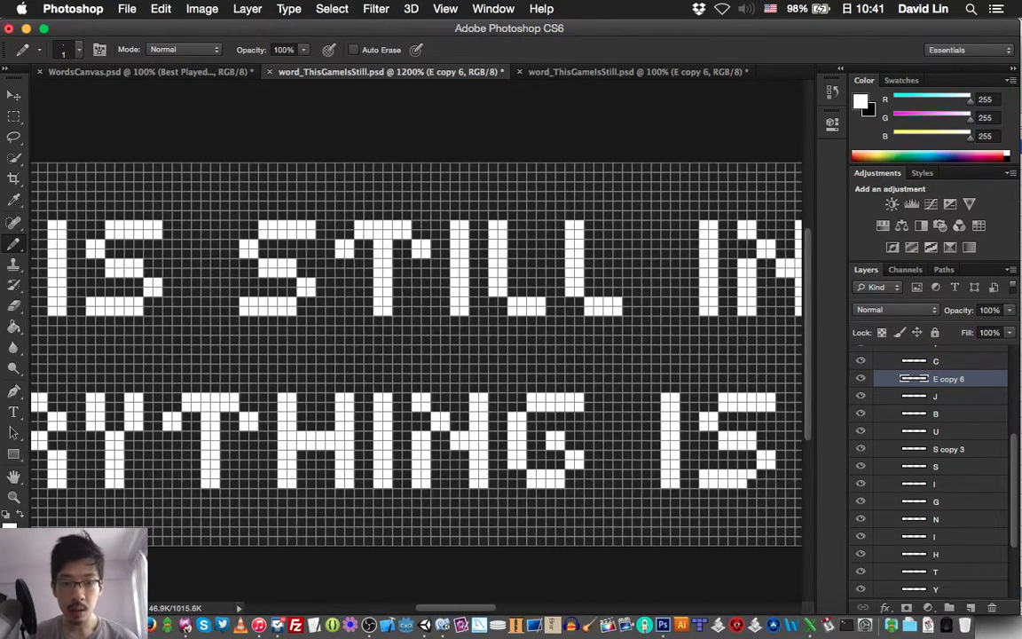
pyautogui.hscroll(15, 417, 355)
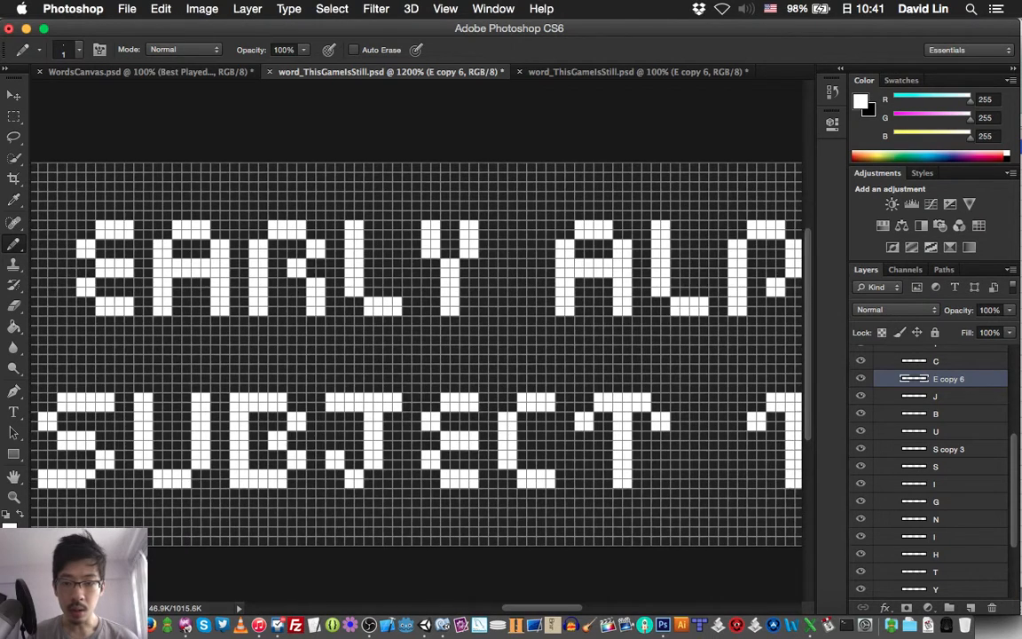
pyautogui.click(861, 379)
pyautogui.click(860, 379)
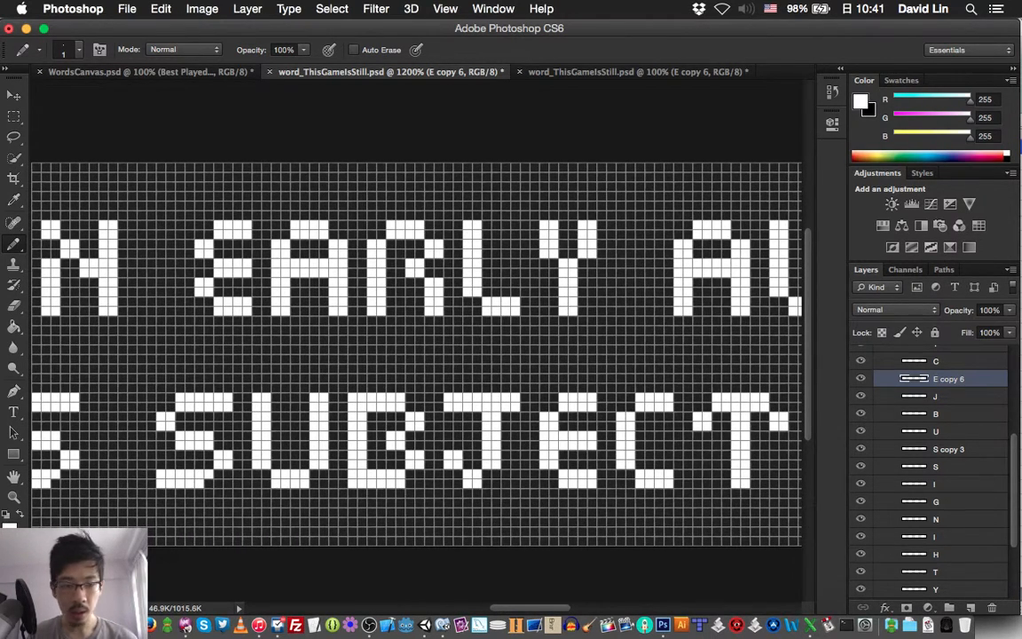
# - On the topmost E layer of the "Everything is..." subgroup, pencil white pixels into the left-side middle gap of the E in CHANGE
pyautogui.scroll(8, 932, 470)
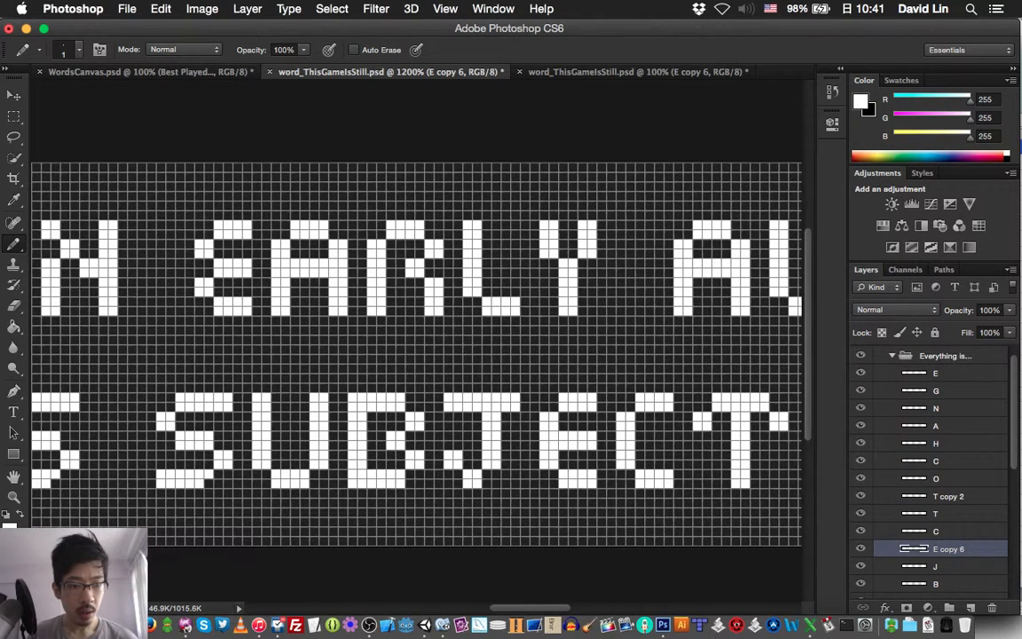
pyautogui.click(949, 373)
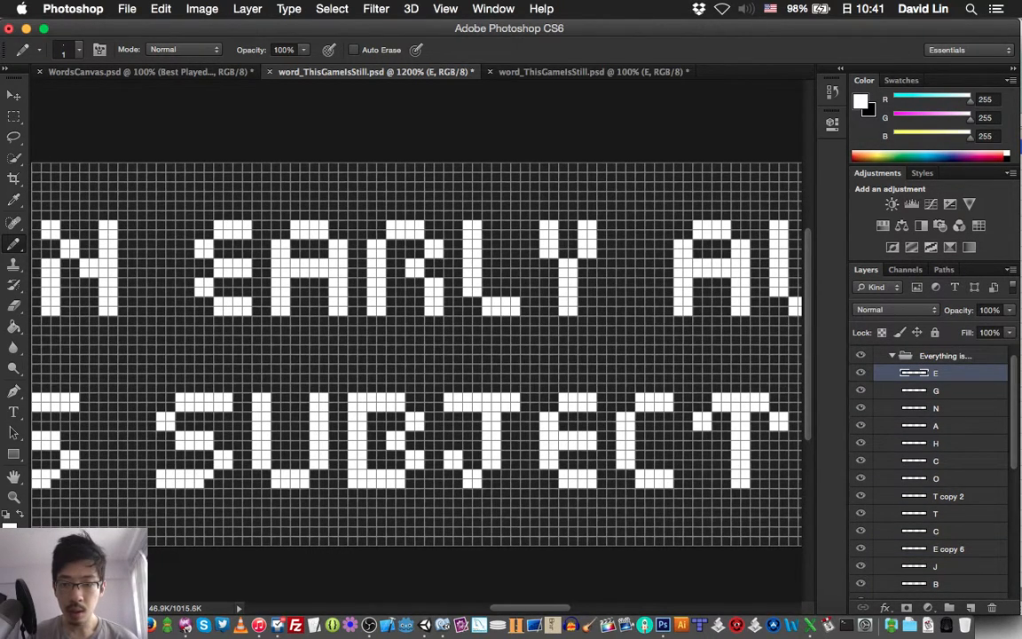
pyautogui.hscroll(-10, 417, 368)
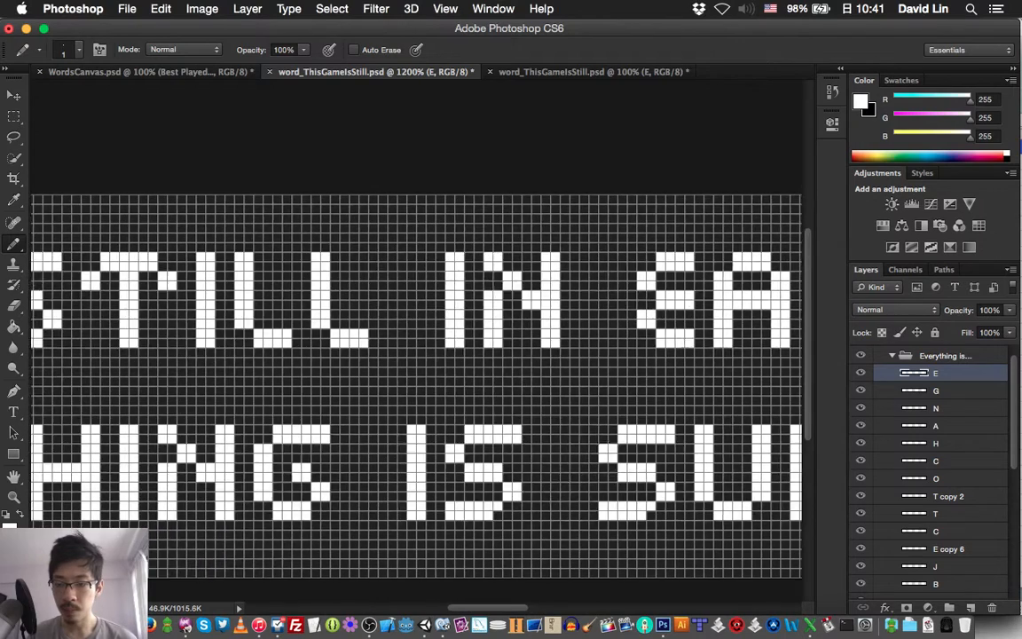
pyautogui.hscroll(-10, 416, 369)
pyautogui.scroll(-2, 417, 369)
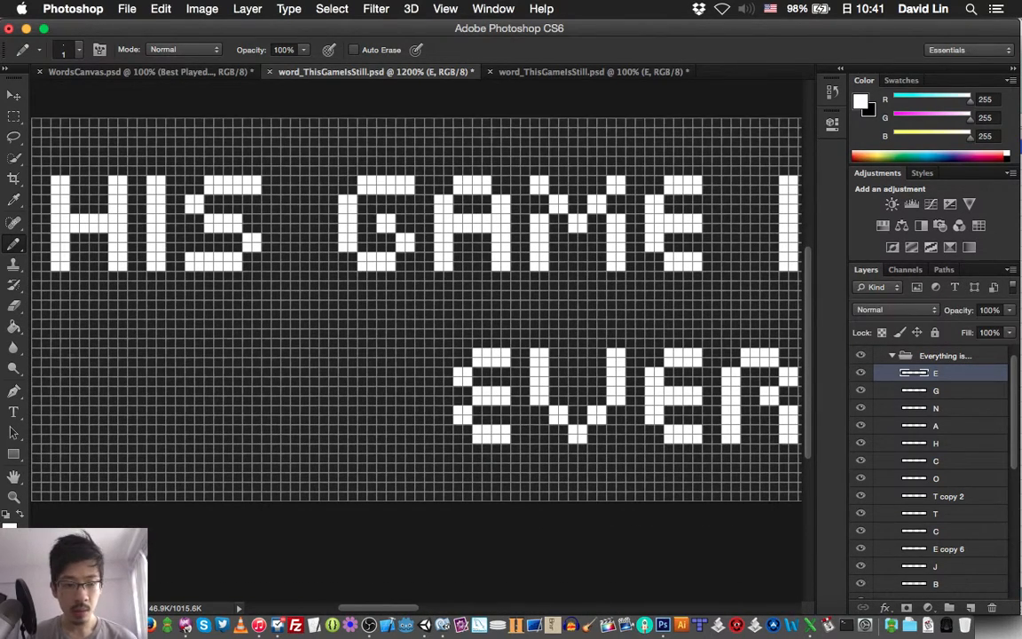
pyautogui.hscroll(-2, 417, 368)
pyautogui.hscroll(12, 417, 368)
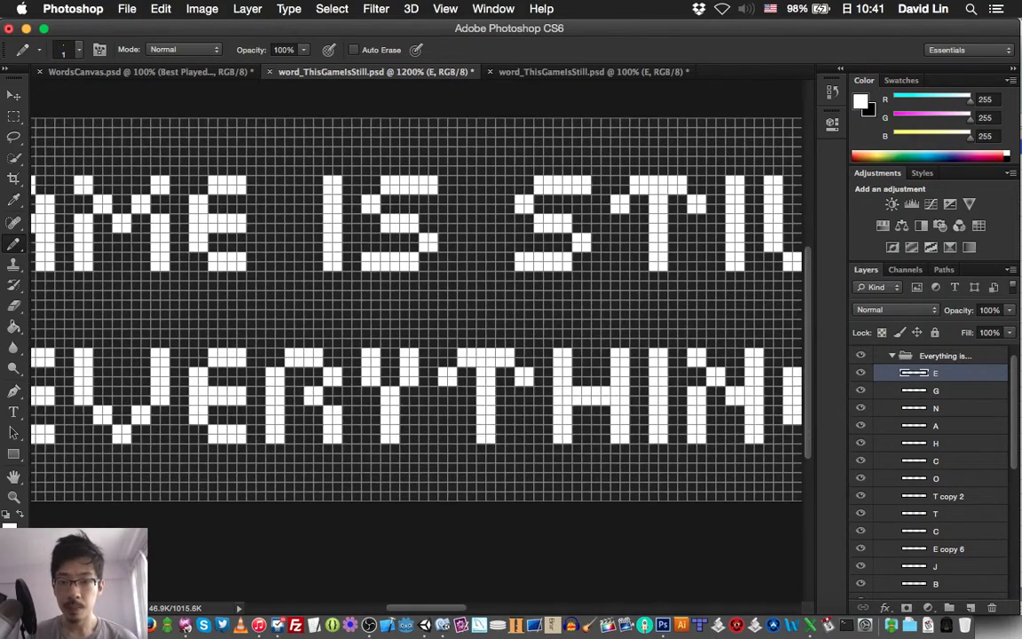
pyautogui.scroll(2, 417, 368)
pyautogui.hscroll(10, 417, 368)
pyautogui.scroll(-2, 417, 368)
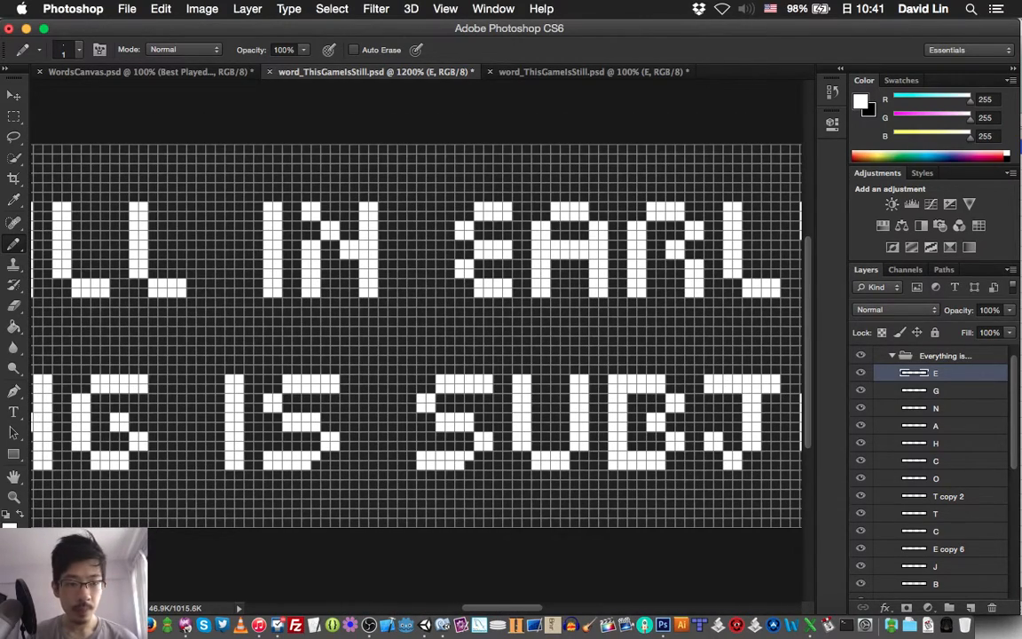
pyautogui.hscroll(8, 417, 335)
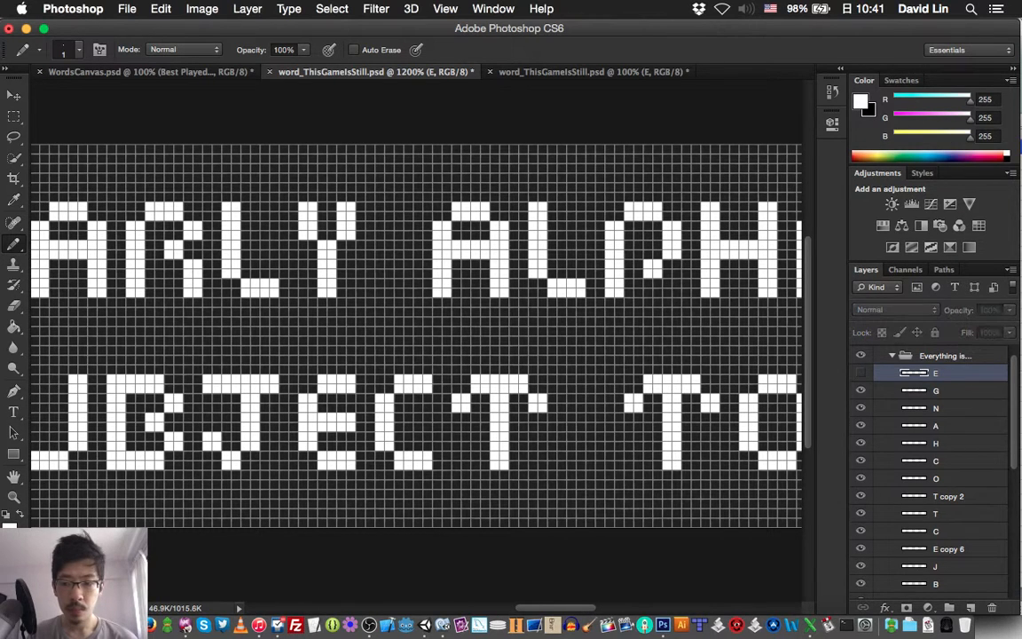
pyautogui.hscroll(8, 417, 336)
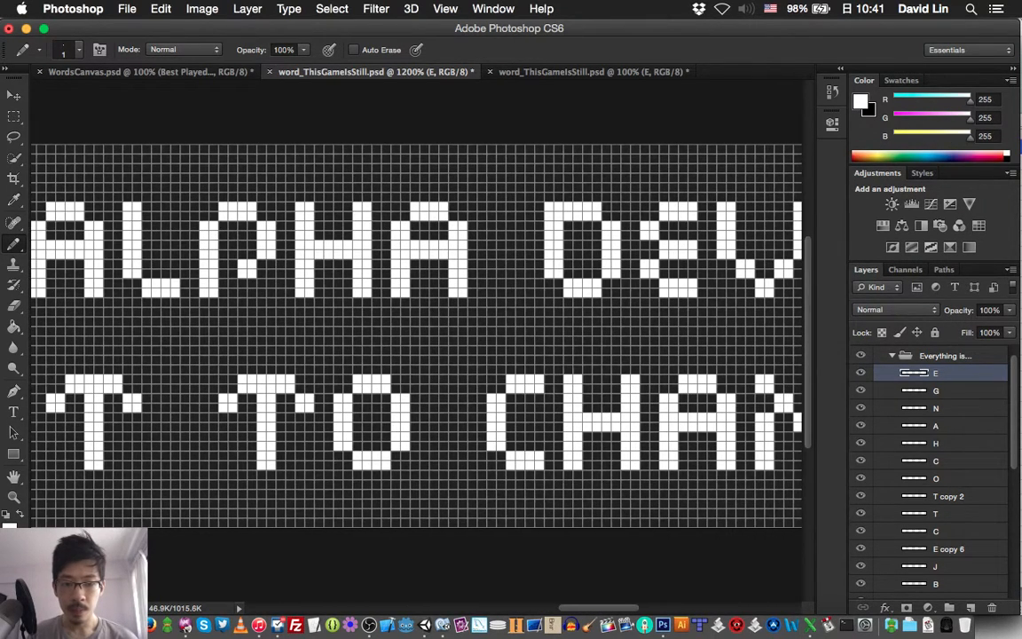
pyautogui.hscroll(8, 417, 335)
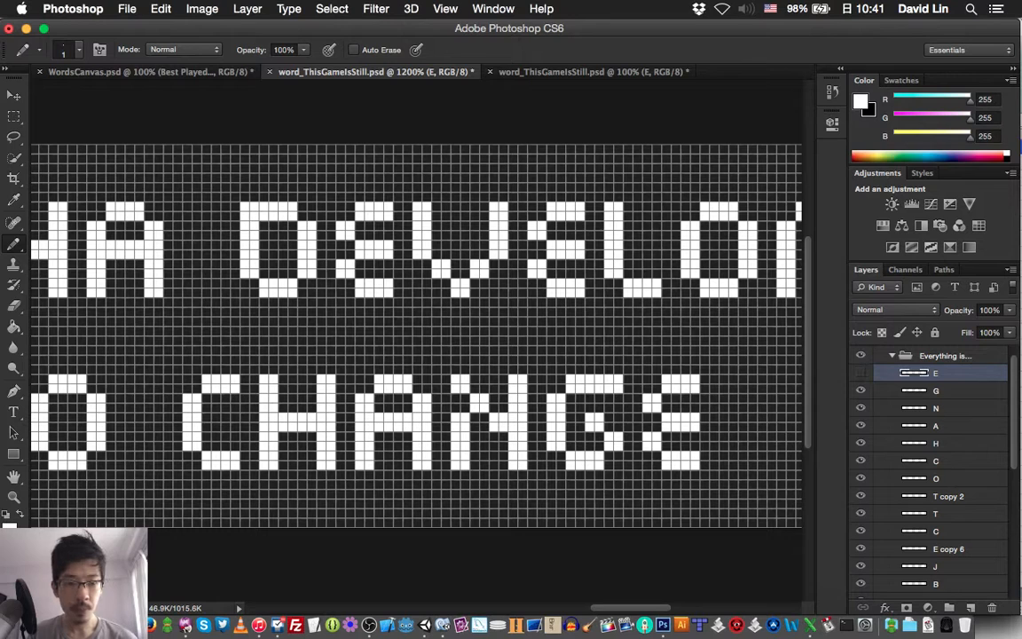
pyautogui.press('super+comma')
pyautogui.press('super+comma')
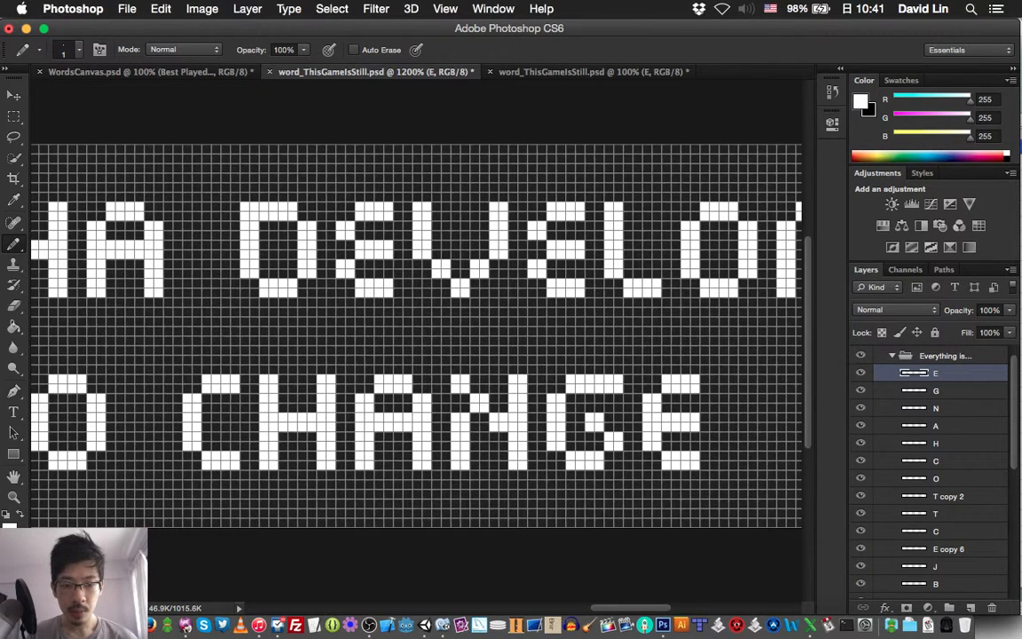
# - Collapse the "Everything is..." subgroup and expand the "This Game..." subgroup
pyautogui.click(945, 355)
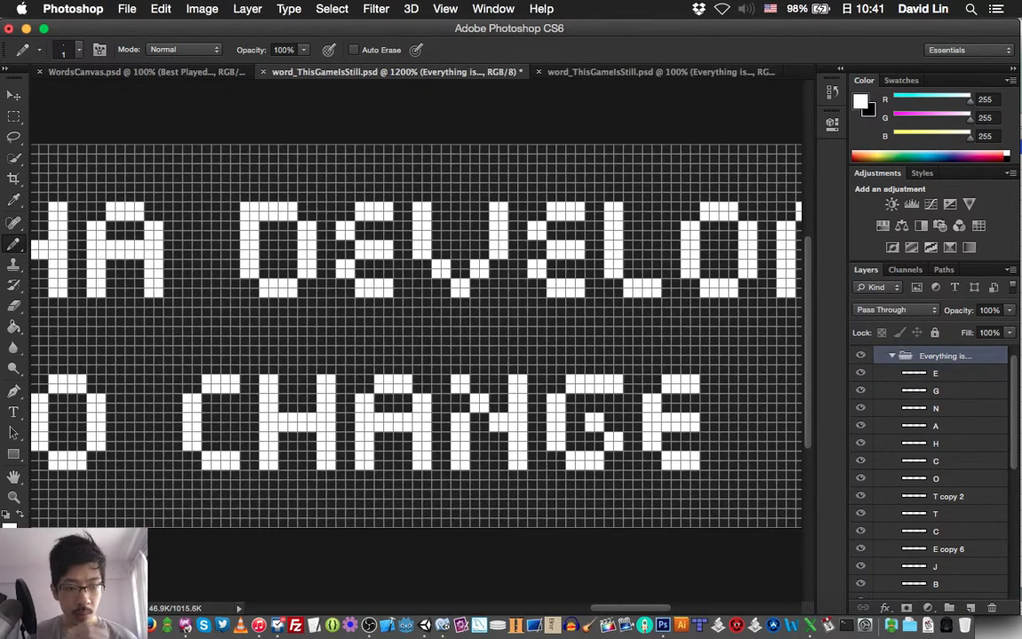
pyautogui.click(891, 354)
pyautogui.click(892, 391)
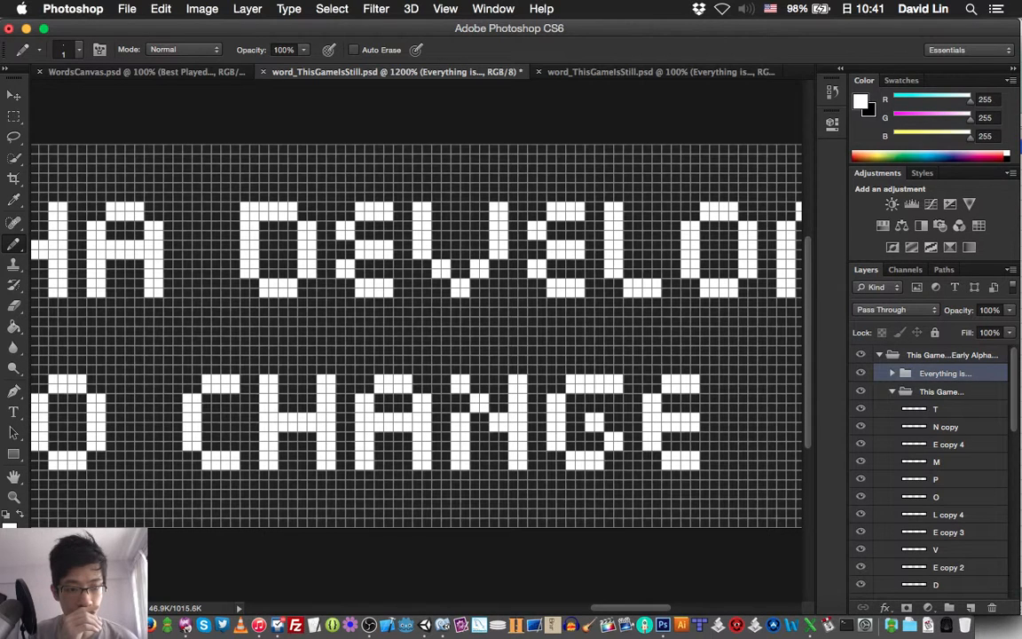
# - On the E copy 4 layer, pencil white pixels into the left-side middle gap of the last E in DEVELOPMENT
pyautogui.click(947, 444)
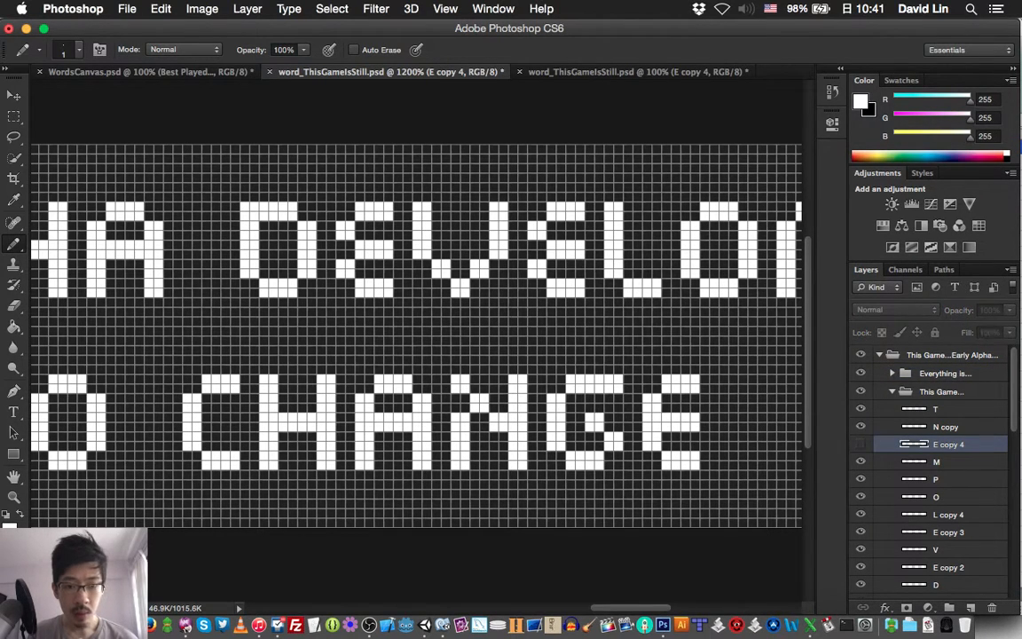
pyautogui.hscroll(3, 417, 337)
pyautogui.hscroll(6, 417, 337)
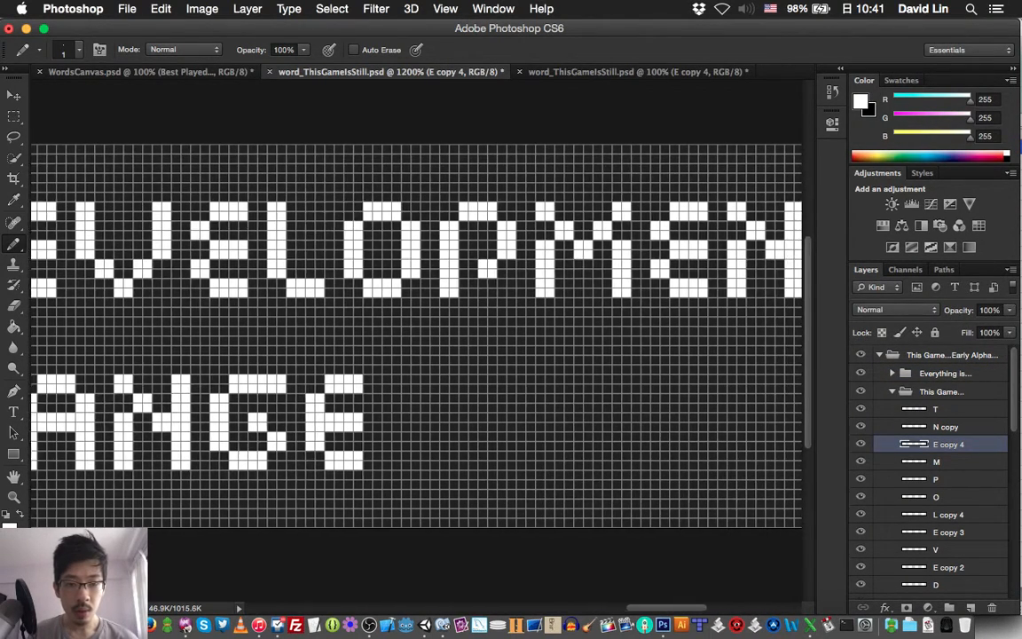
pyautogui.press('super+comma')
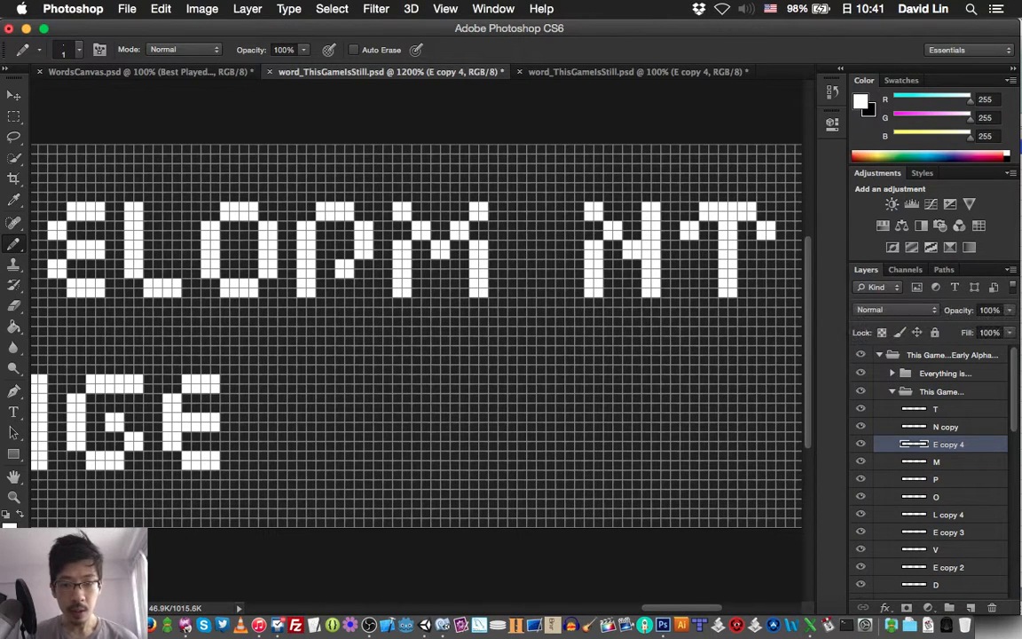
pyautogui.press('super+alt+comma')
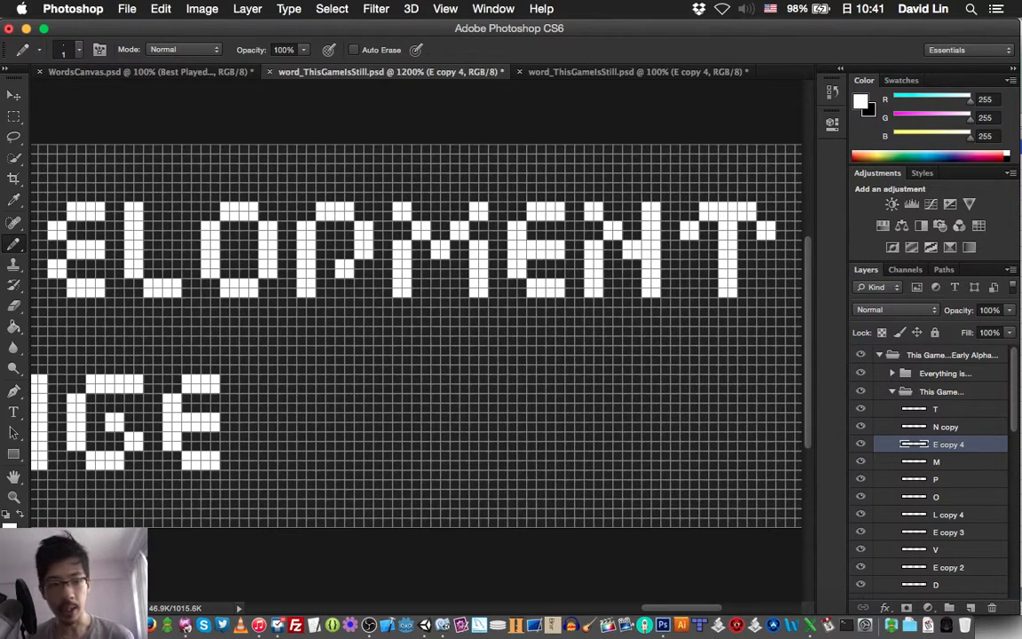
# - On the E copy 3 layer, pencil white pixels into the left-side middle gap of the second E in DEVELOPMENT
pyautogui.scroll(-4, 932, 470)
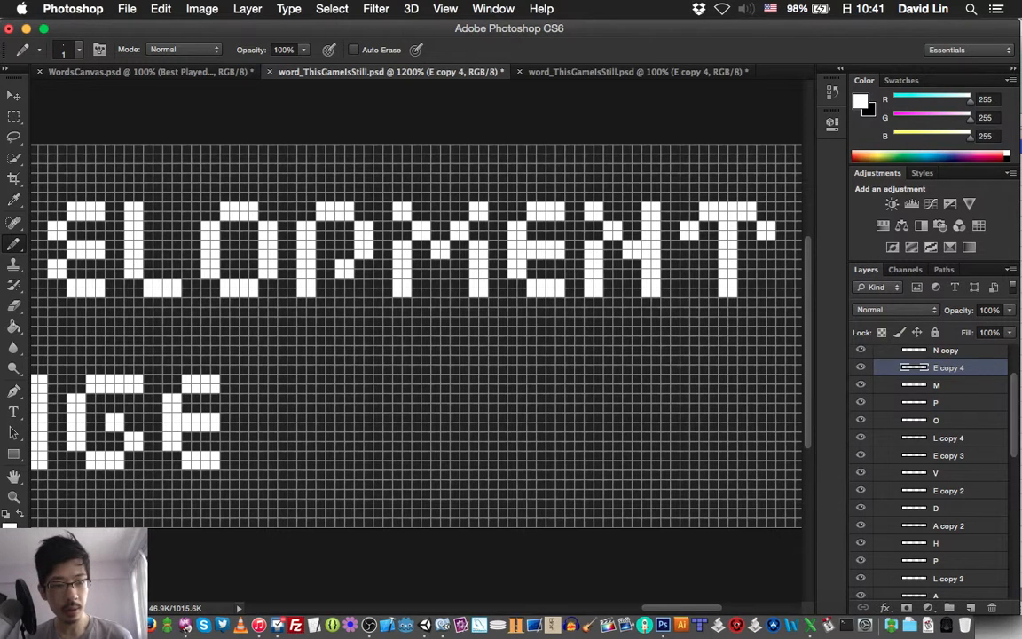
pyautogui.click(947, 455)
pyautogui.click(55, 221)
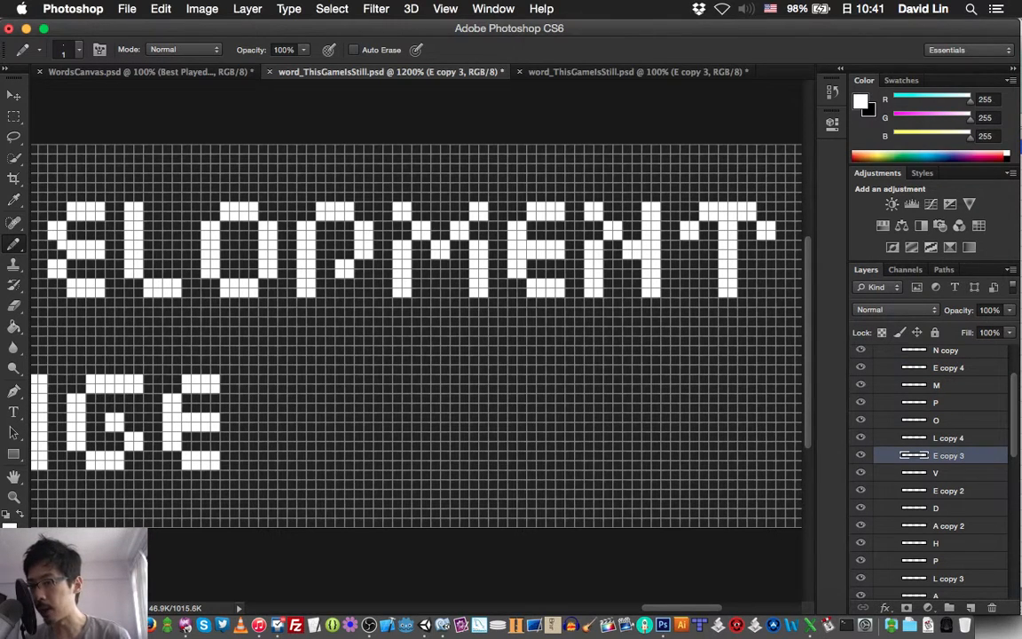
pyautogui.moveTo(47, 221); pyautogui.dragTo(52, 229)
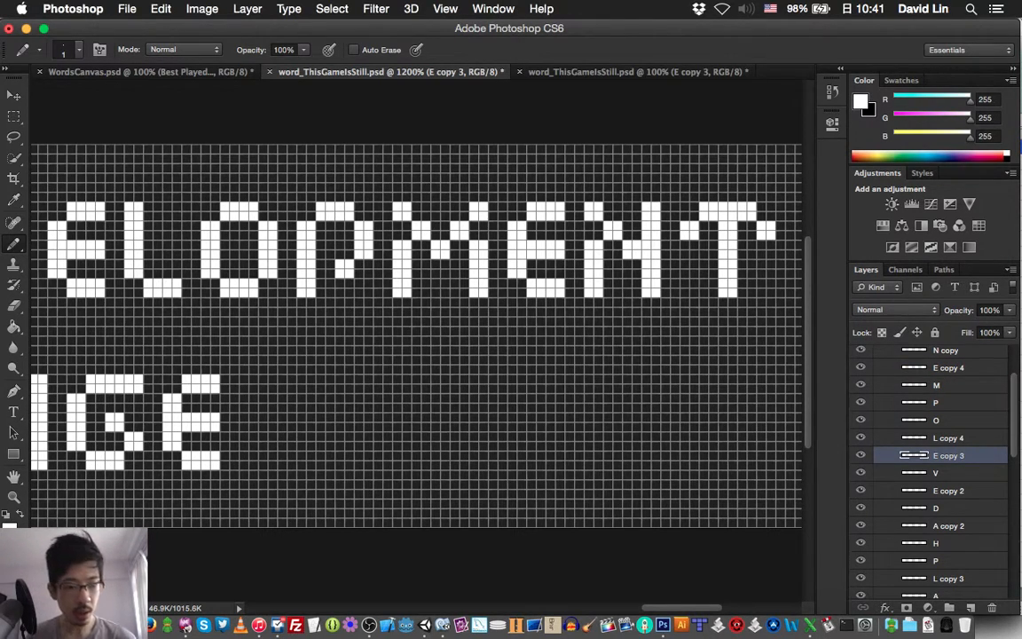
# - On the E copy layer, pencil white pixels into the left-side middle gap of the E in EARLY
pyautogui.scroll(-9, 932, 470)
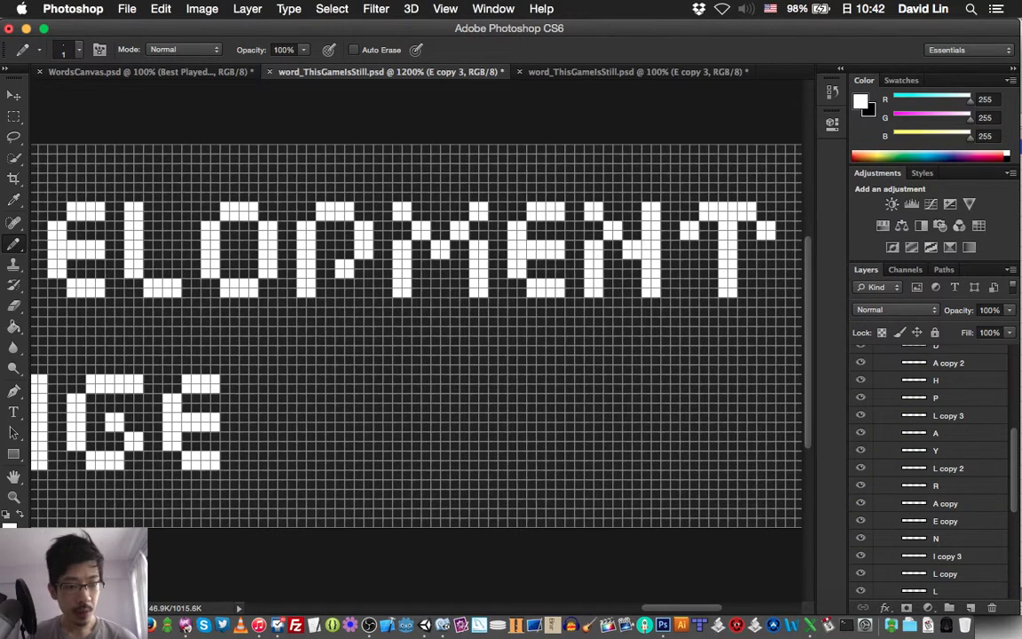
pyautogui.click(945, 521)
pyautogui.hscroll(-10, 417, 337)
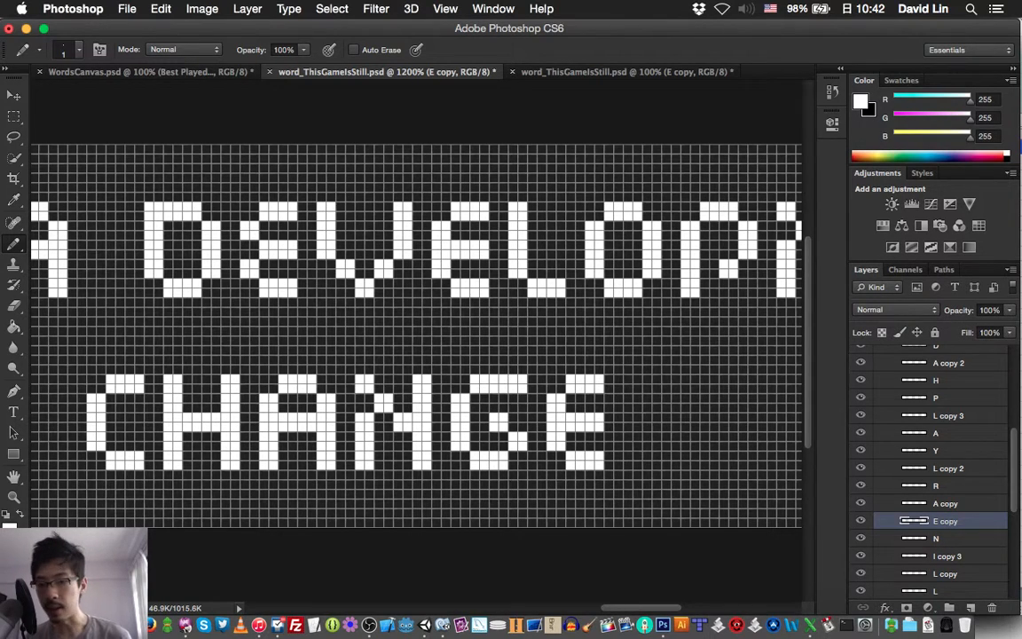
pyautogui.hscroll(-10, 417, 337)
pyautogui.hscroll(-10, 417, 338)
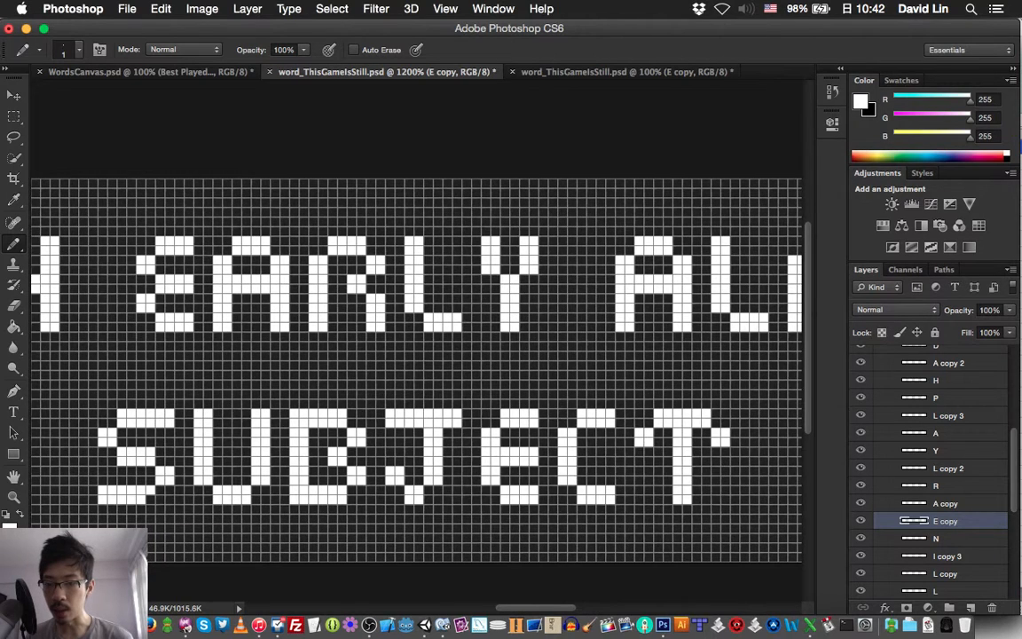
pyautogui.hscroll(-3, 417, 337)
pyautogui.press('super+z')
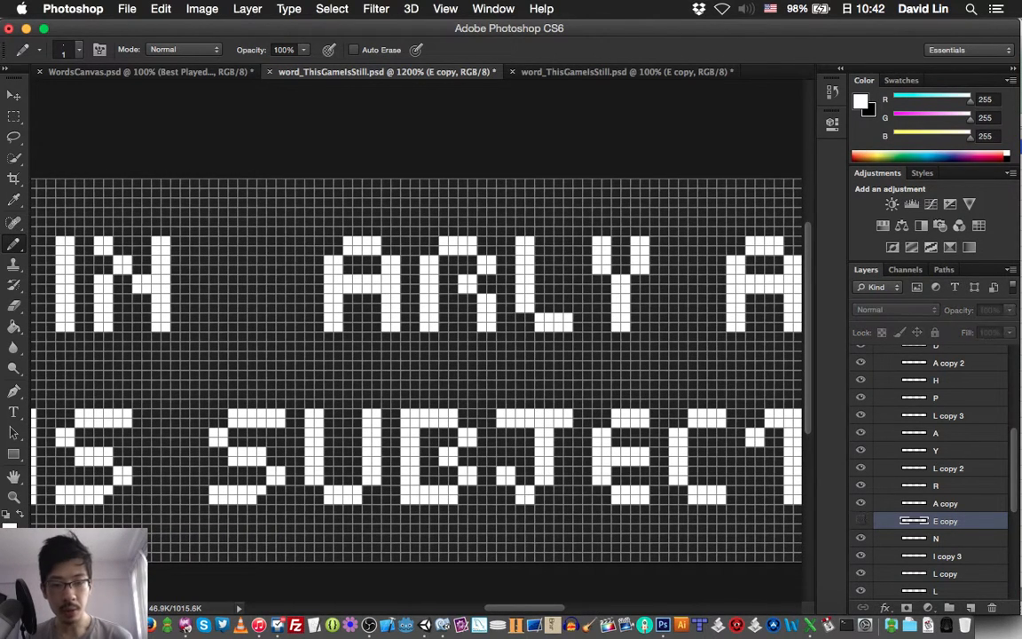
pyautogui.press('super+z')
pyautogui.moveTo(261, 280)
pyautogui.mouseDown()
pyautogui.moveTo(252, 279)
pyautogui.moveTo(260, 289)
pyautogui.mouseUp()
# - Select the E layer of the "This Game..." subgroup and toggle its visibility off and on to check the E in GAME
pyautogui.scroll(-6, 931, 470)
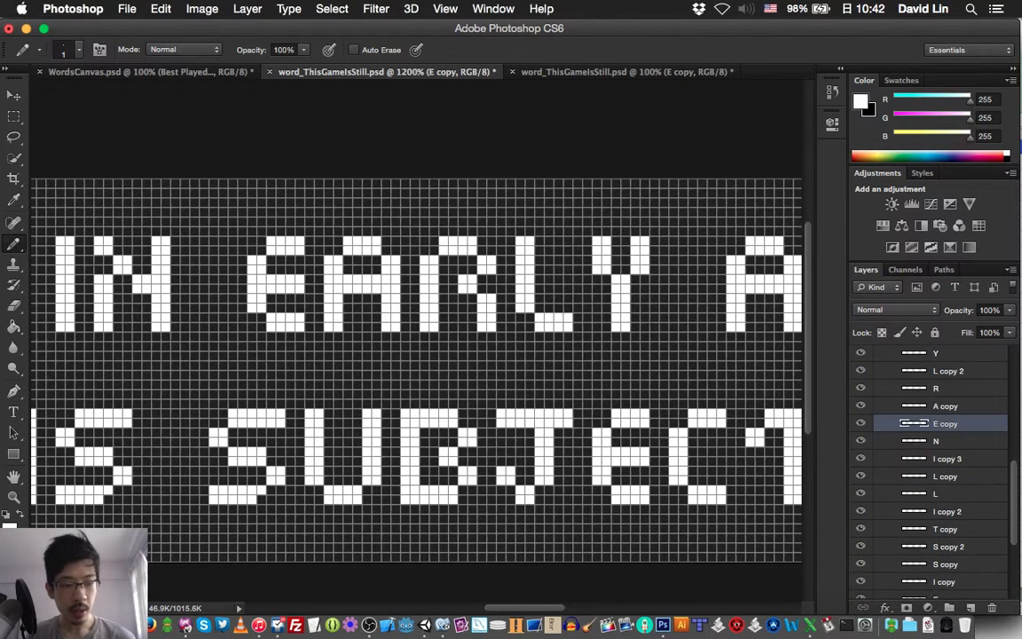
pyautogui.click(937, 521)
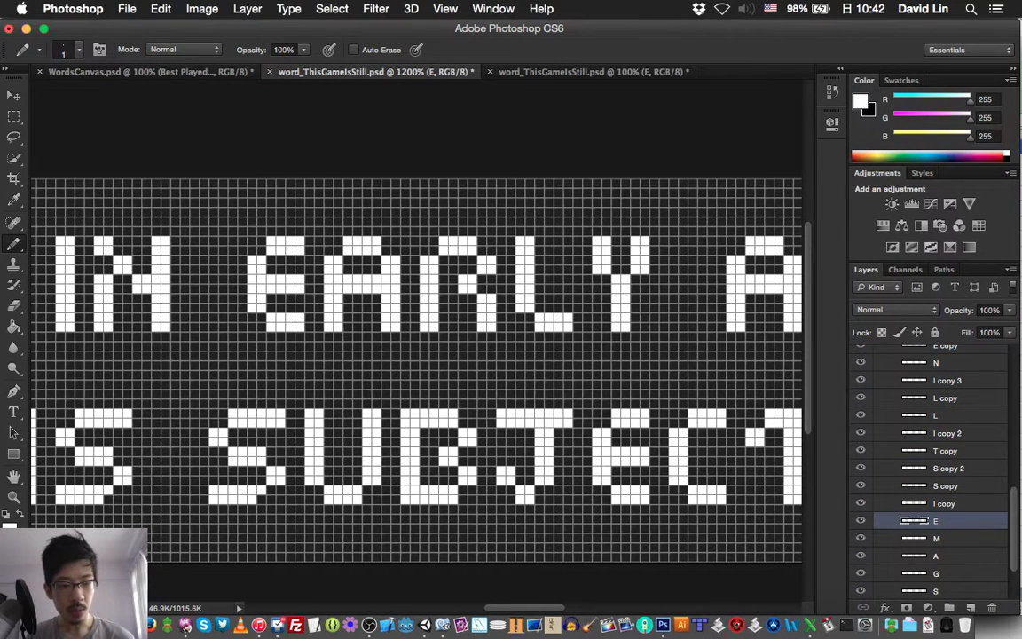
pyautogui.hscroll(-10, 417, 368)
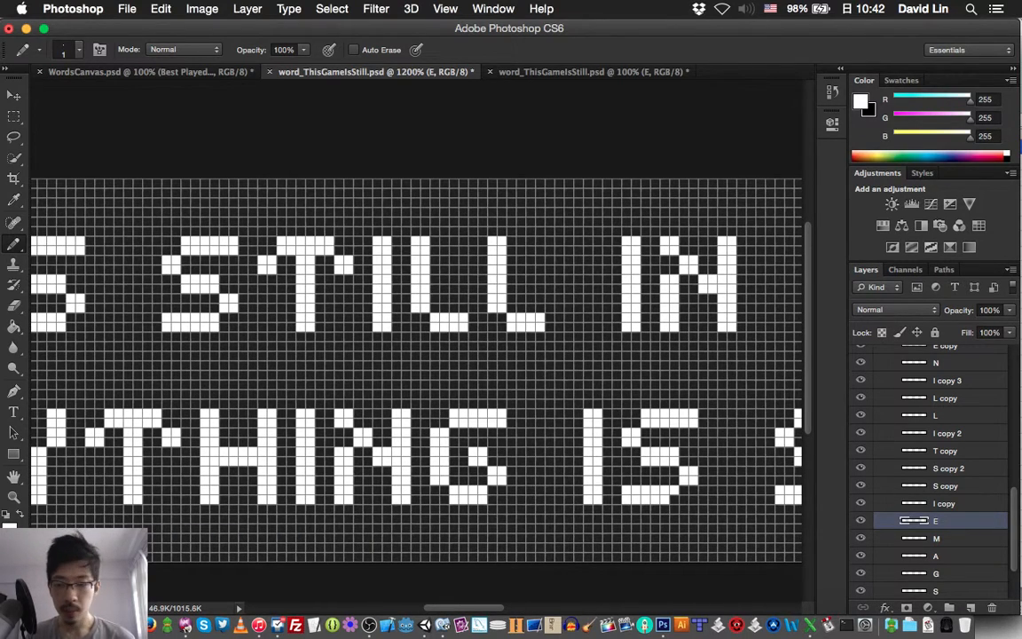
pyautogui.hscroll(-15, 417, 368)
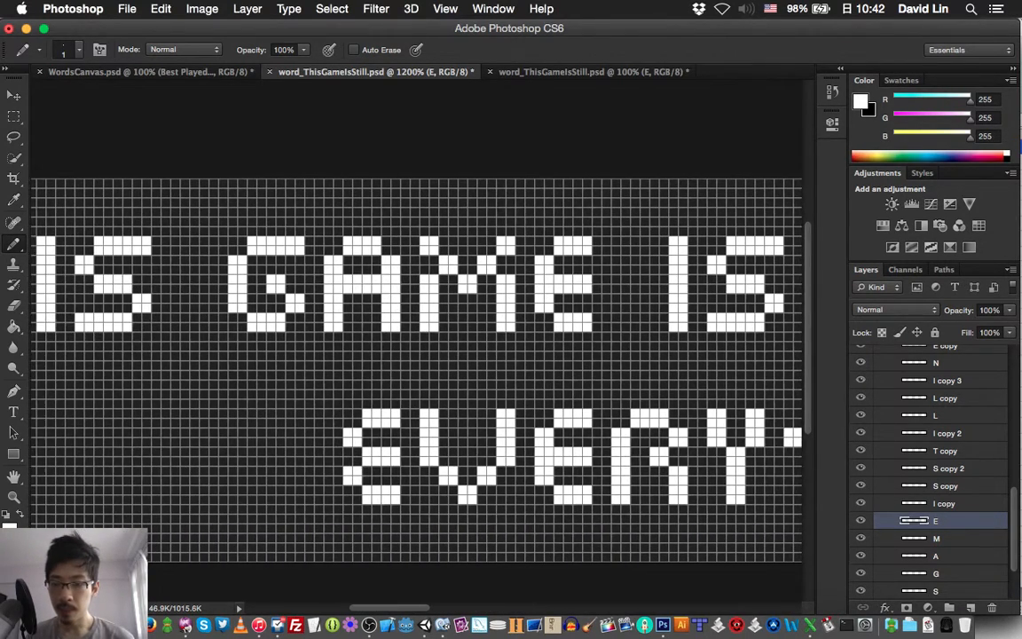
pyautogui.click(860, 521)
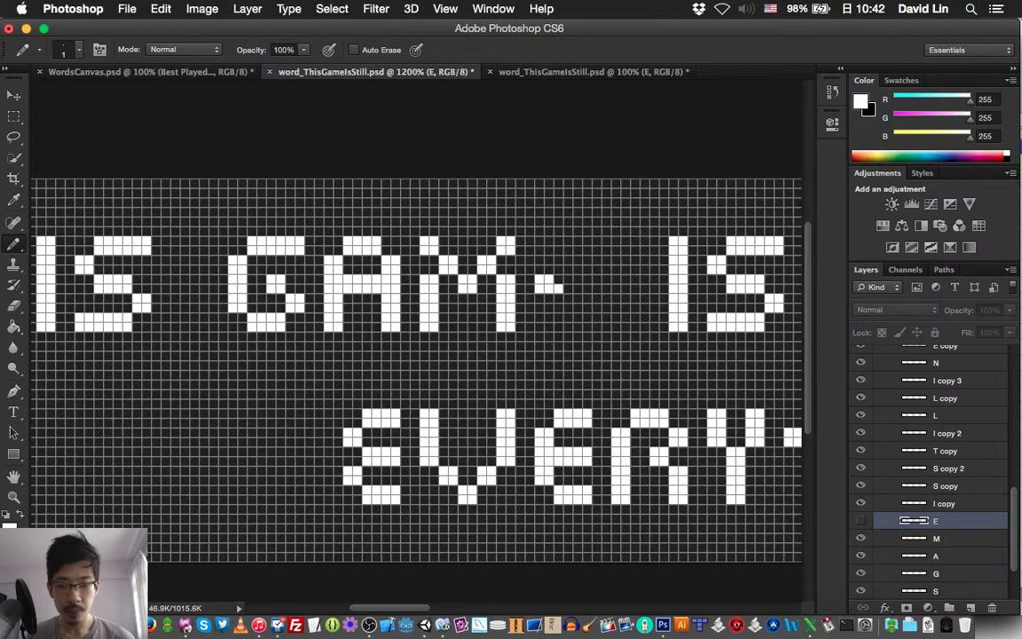
pyautogui.click(861, 521)
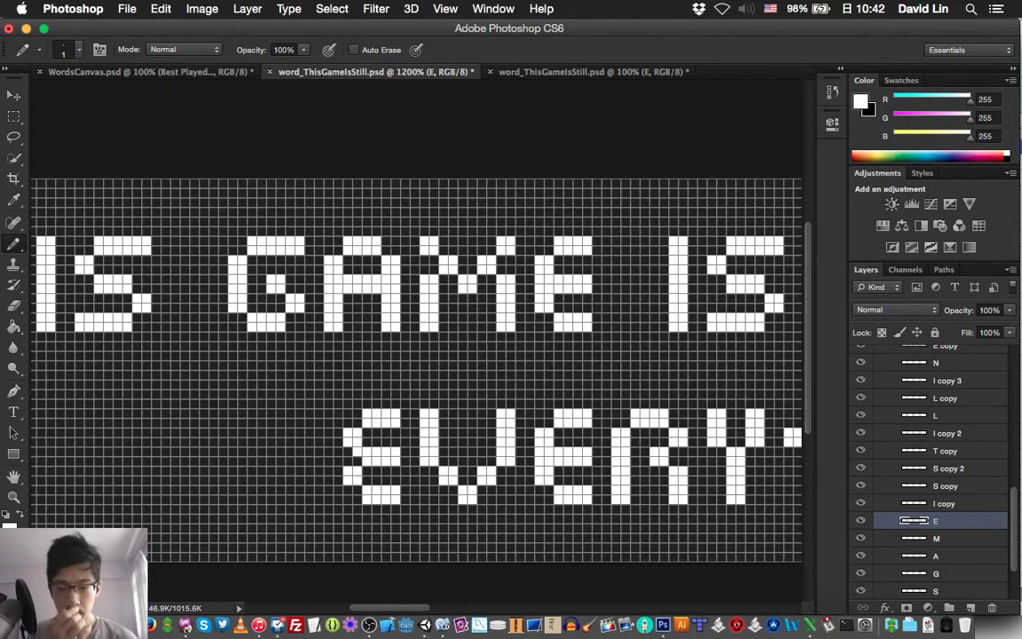
# - Examine the pixel lettering along both lines of the notice from THIS to DEVELOPMENT
pyautogui.hscroll(-5, 417, 369)
pyautogui.hscroll(-10, 417, 368)
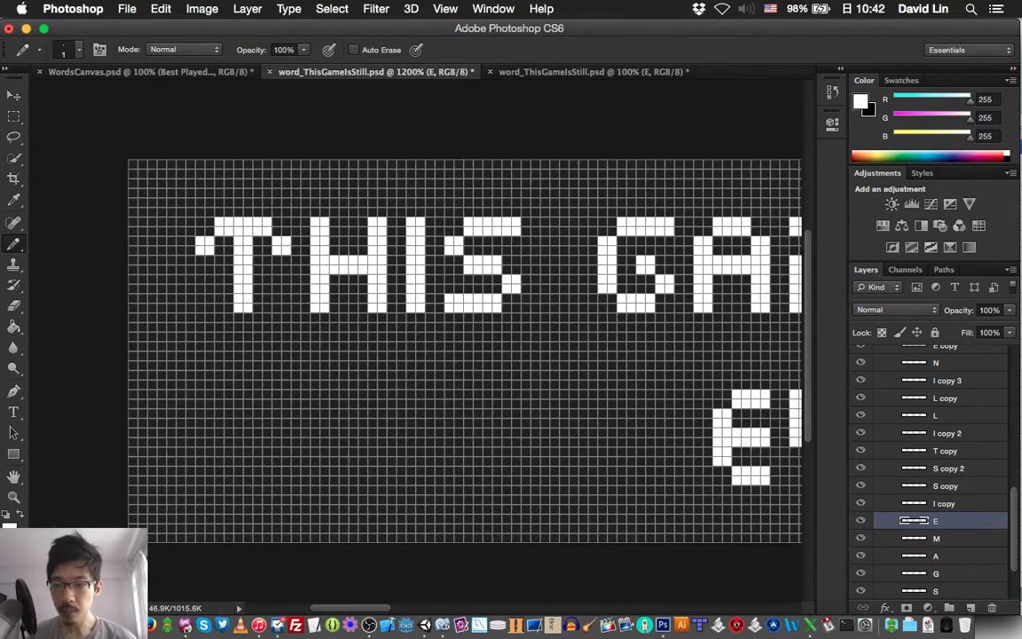
pyautogui.hscroll(12, 417, 368)
pyautogui.scroll(3, 417, 368)
pyautogui.hscroll(10, 417, 368)
pyautogui.scroll(-1, 417, 368)
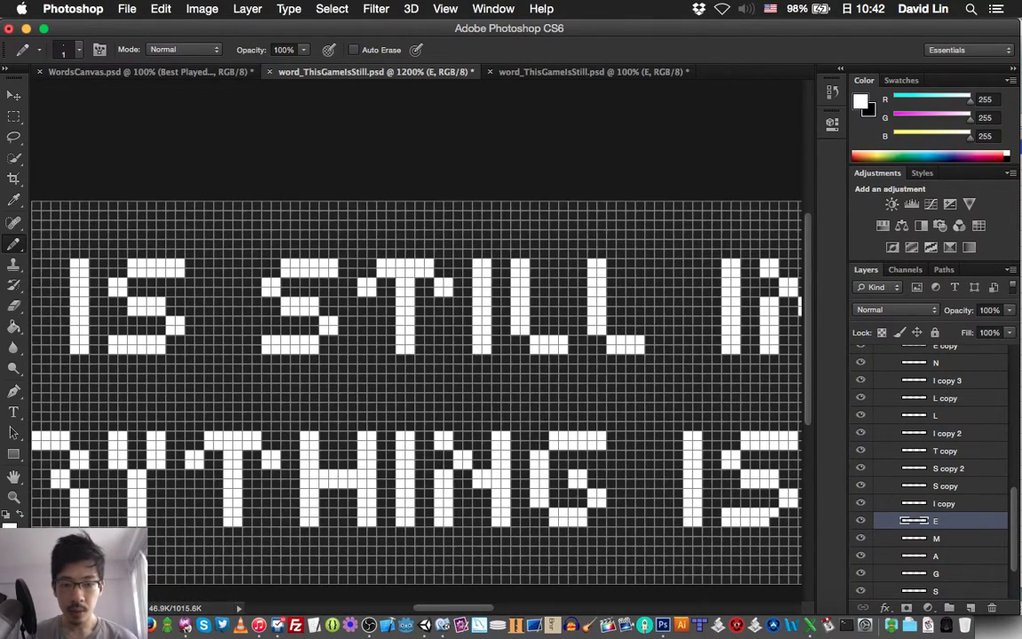
pyautogui.hscroll(15, 417, 368)
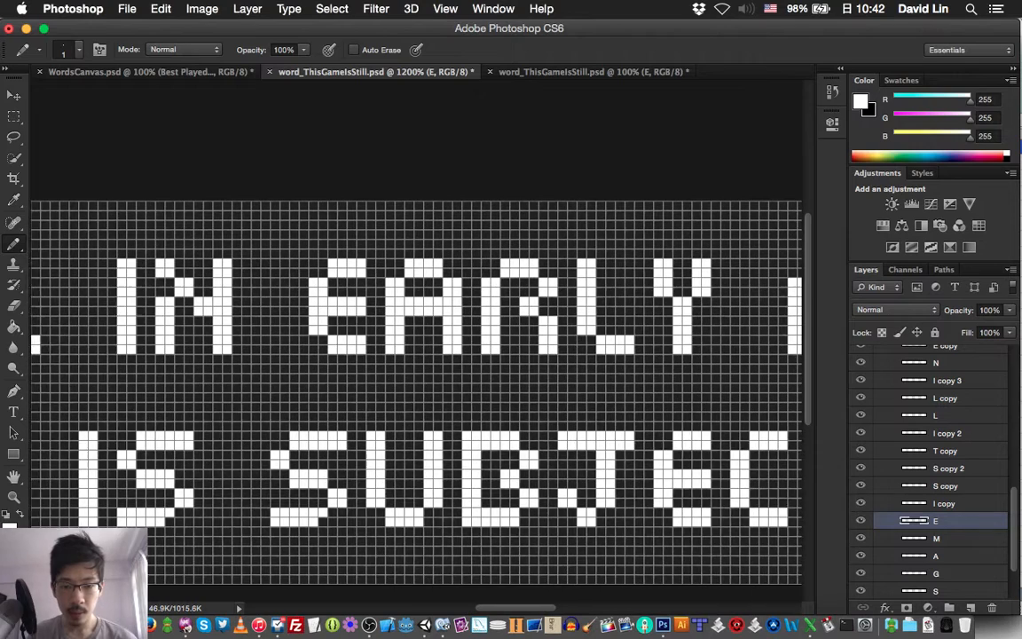
pyautogui.hscroll(15, 417, 368)
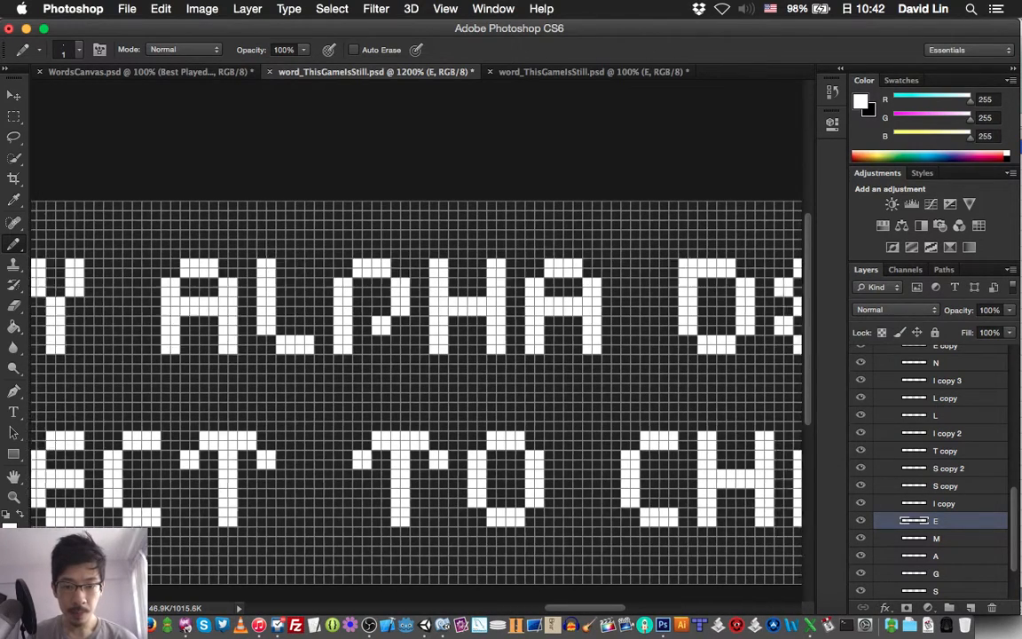
pyautogui.hscroll(5, 417, 369)
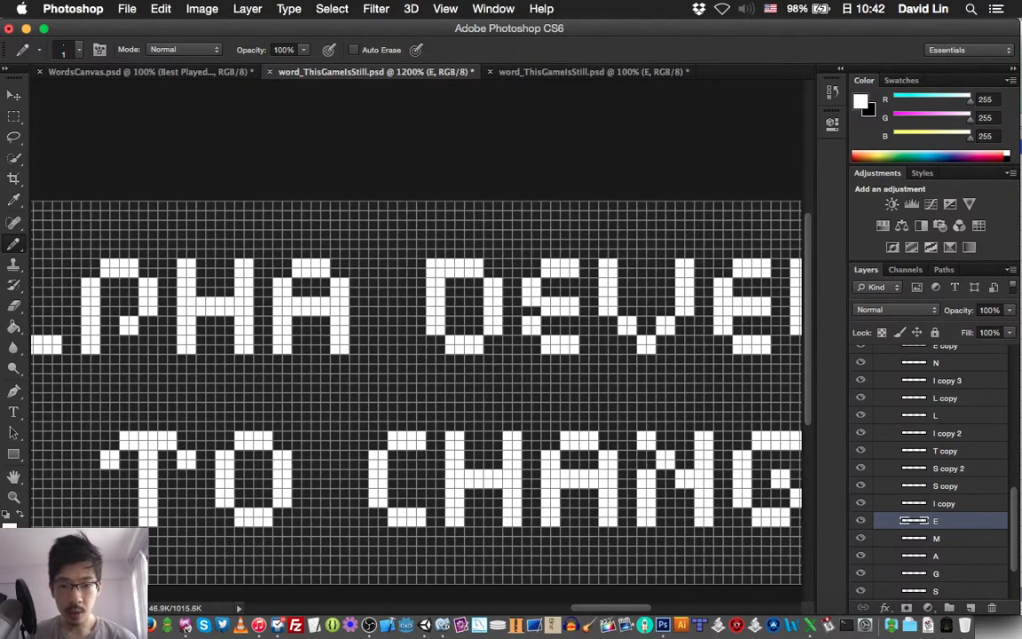
pyautogui.hscroll(5, 416, 368)
pyautogui.hscroll(12, 417, 368)
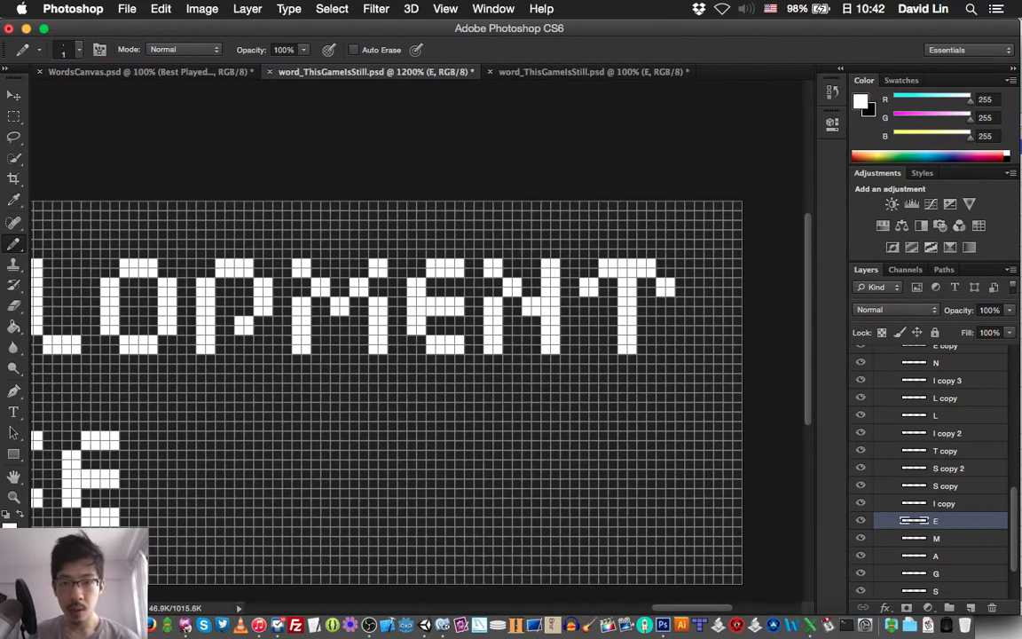
# - In the 100% view of word_ThisGameIsStill.psd, hide the Background layer and save the document
pyautogui.hotkey('ctrl', 'Tab')
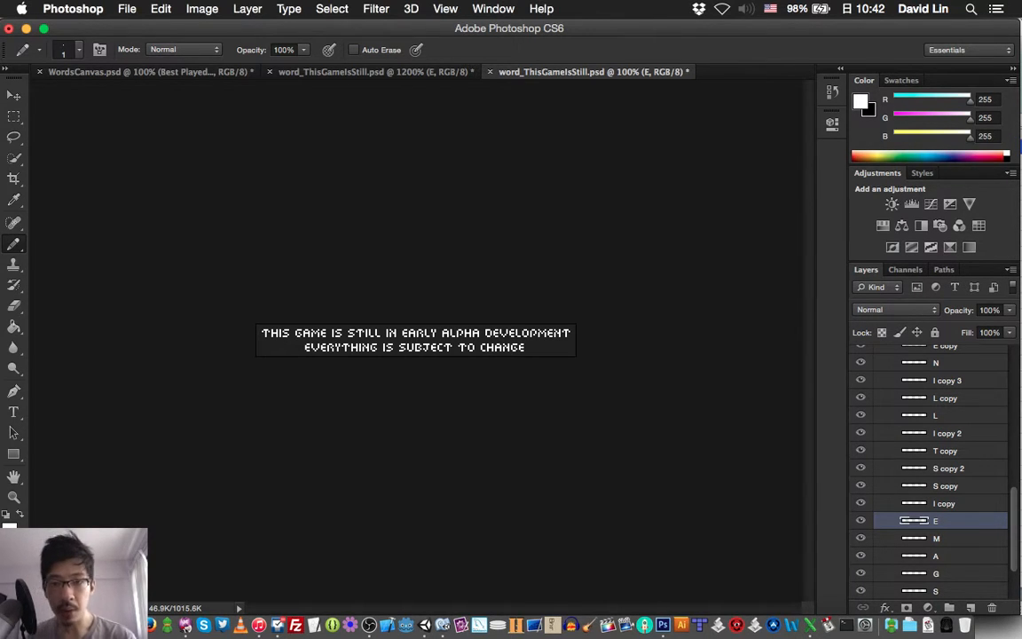
pyautogui.scroll(-3, 932, 470)
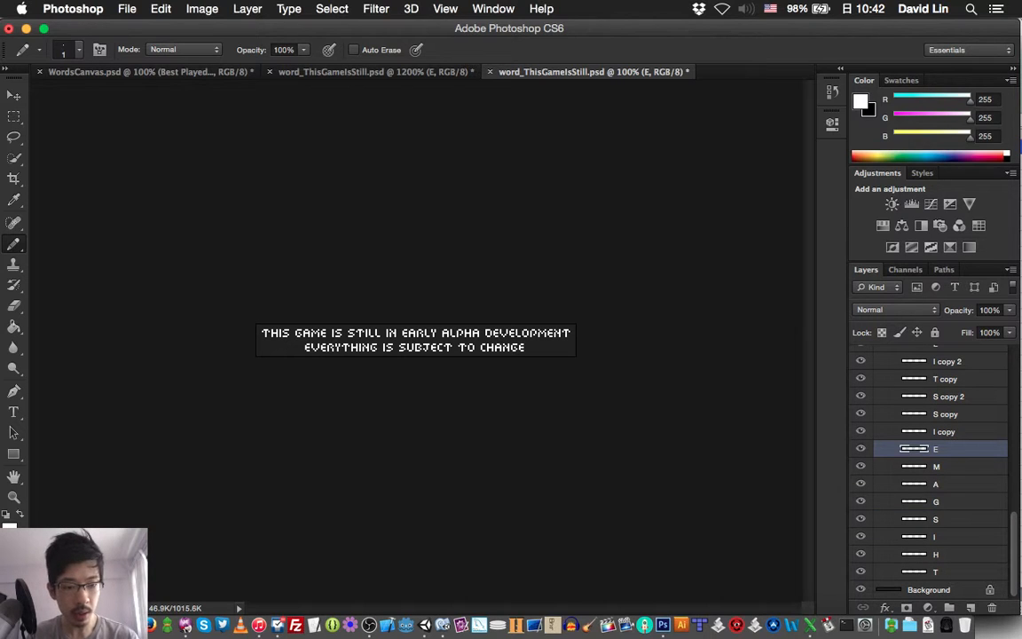
pyautogui.click(860, 589)
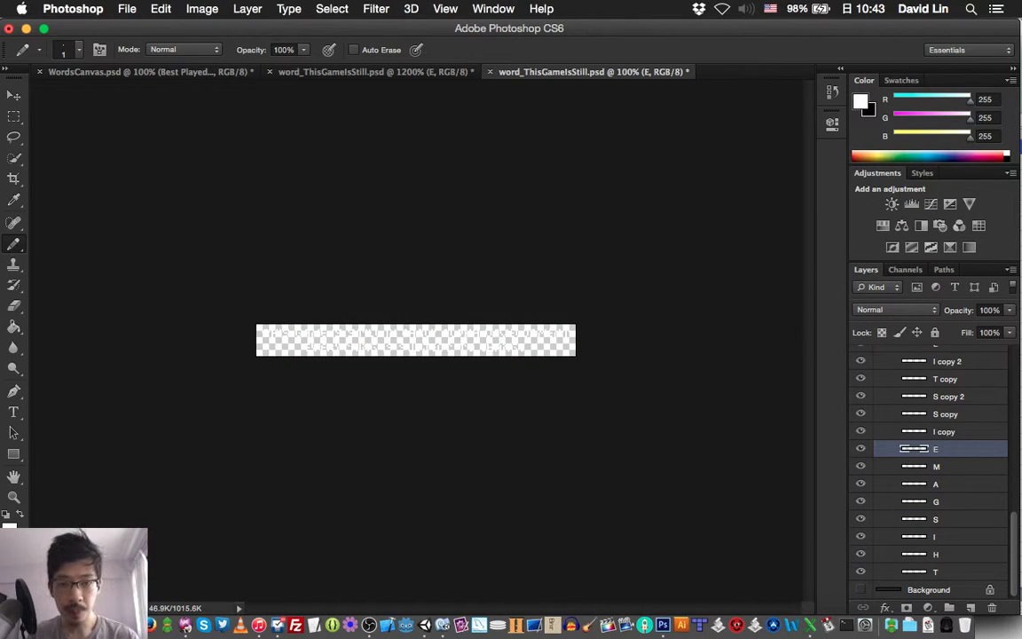
pyautogui.press('super+s')
# - Start a Save for Web export as a transparent PNG-24 and choose the Words folder inside Starsss > Design
pyautogui.press('super+alt+shift+s')
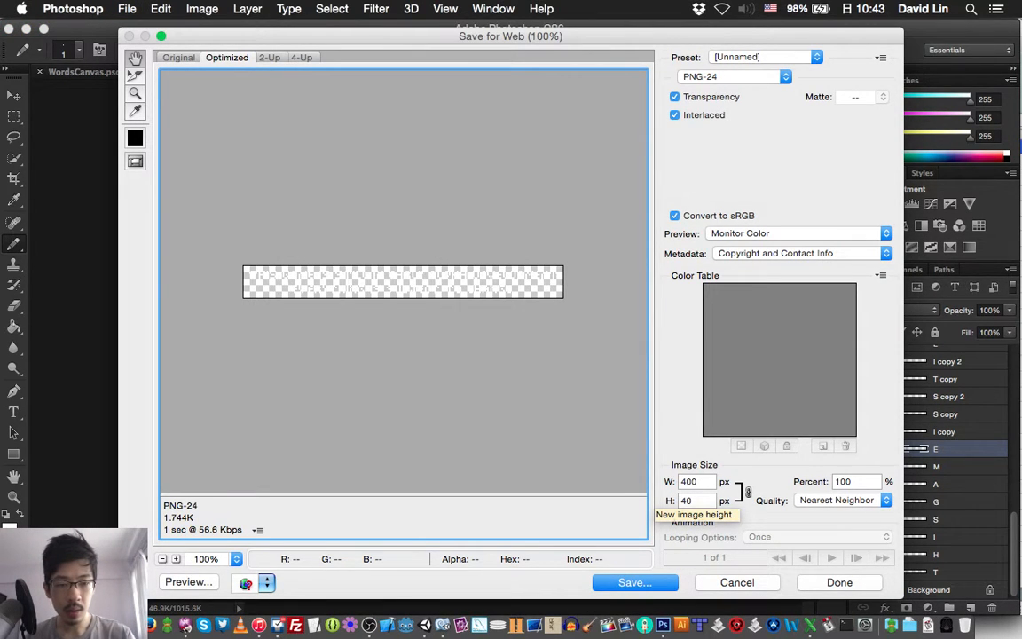
pyautogui.press('Return')
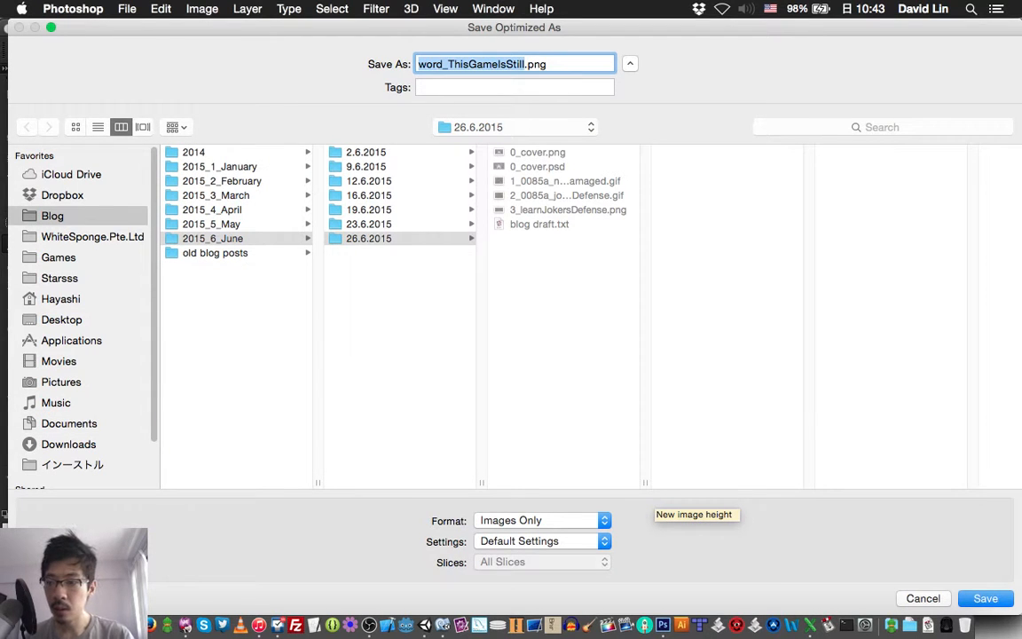
pyautogui.click(60, 278)
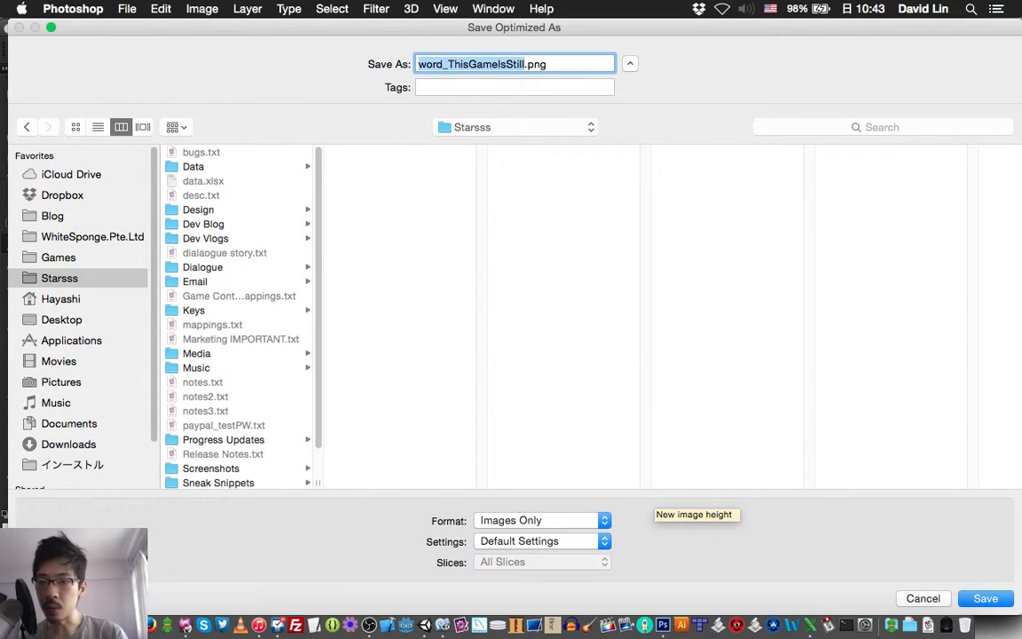
pyautogui.click(198, 209)
pyautogui.click(360, 381)
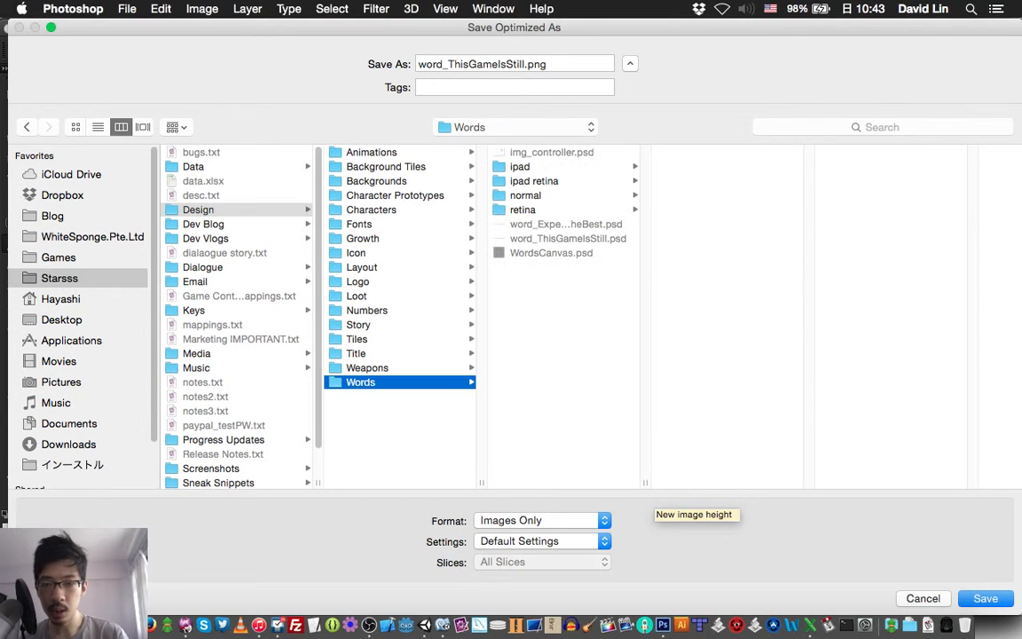
# - Save the export as word_ThisGameIsStill.png in the retina subfolder of Words, over the existing file
pyautogui.click(523, 209)
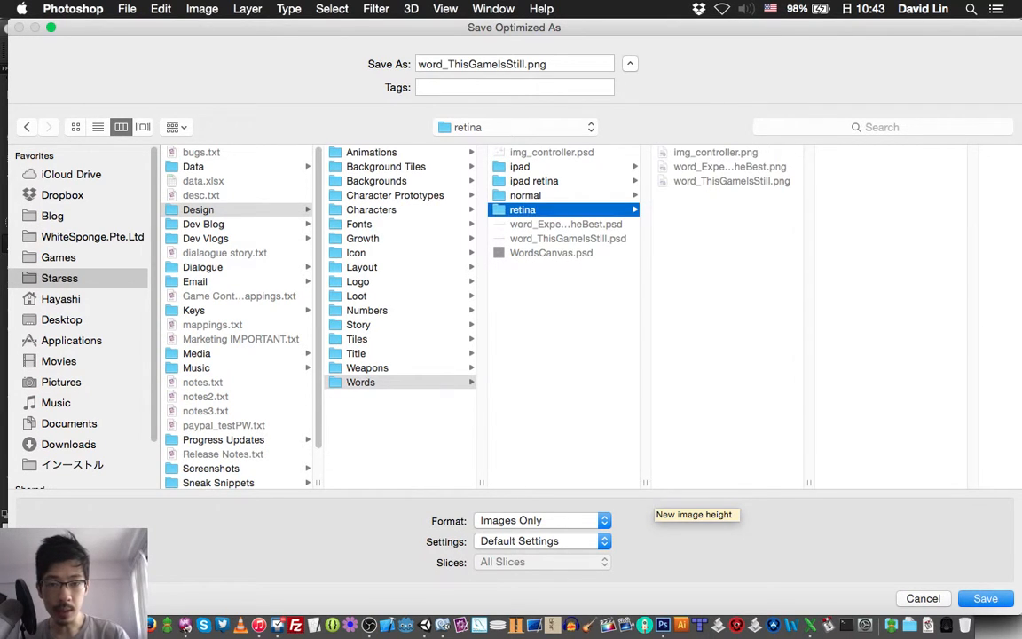
pyautogui.press('Up')
pyautogui.press('Up')
pyautogui.press('Up')
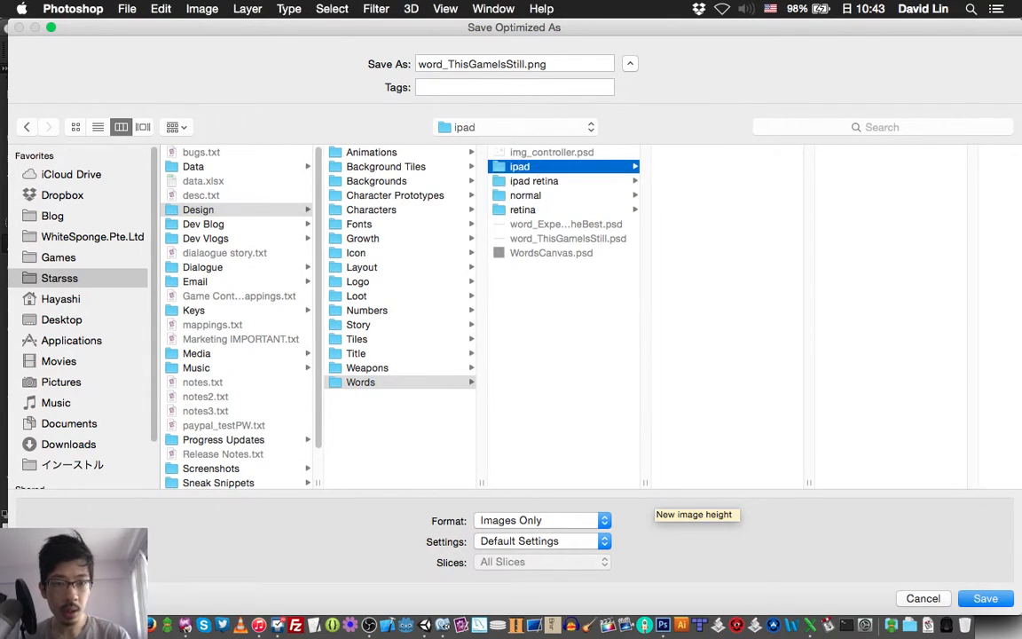
pyautogui.press('Down')
pyautogui.press('Down')
pyautogui.press('Down')
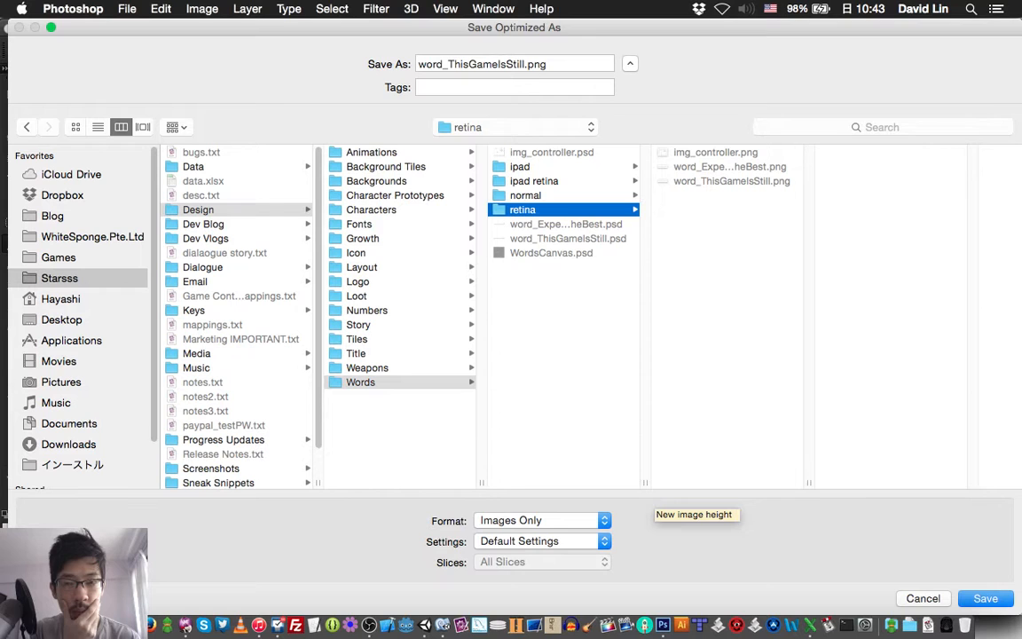
pyautogui.press('Return')
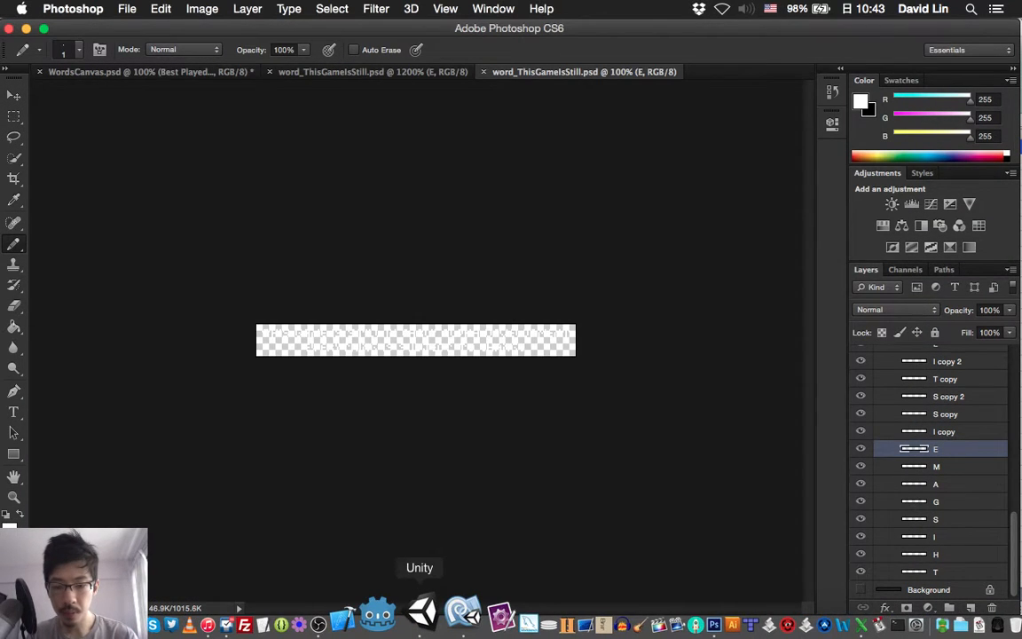
# - Switch to the Starsss project in Unity and bring up the Colloquy chat windows
pyautogui.click(422, 612)
pyautogui.click(192, 613)
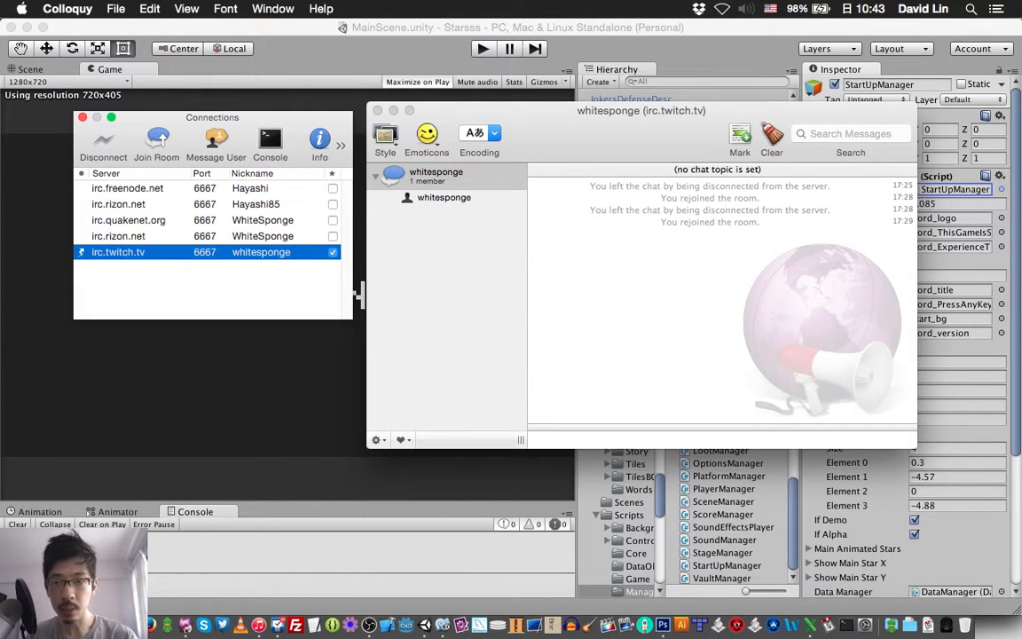
# - Switch to Unity and select the word_ThisGameIsStill texture in the sprites' Words folder to inspect its import settings
pyautogui.press('super+Tab')
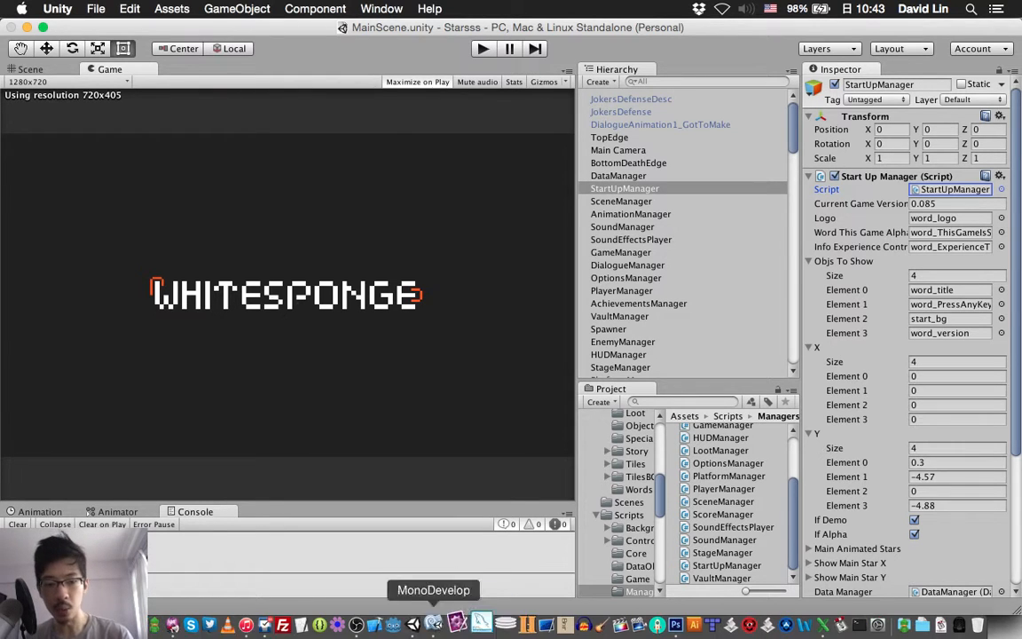
pyautogui.scroll(-10, 621, 502)
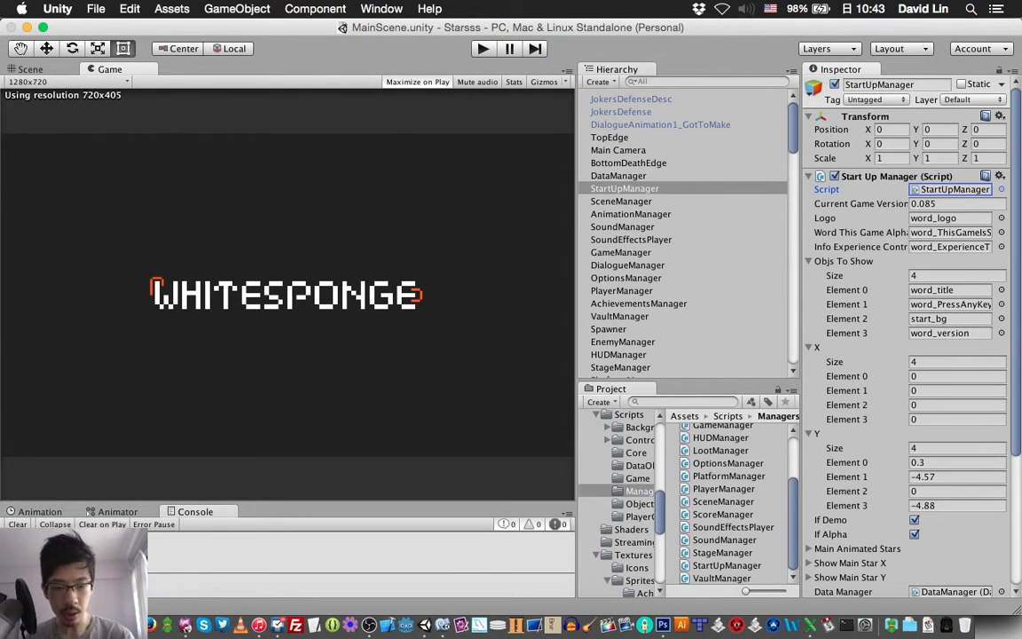
pyautogui.scroll(-10, 621, 502)
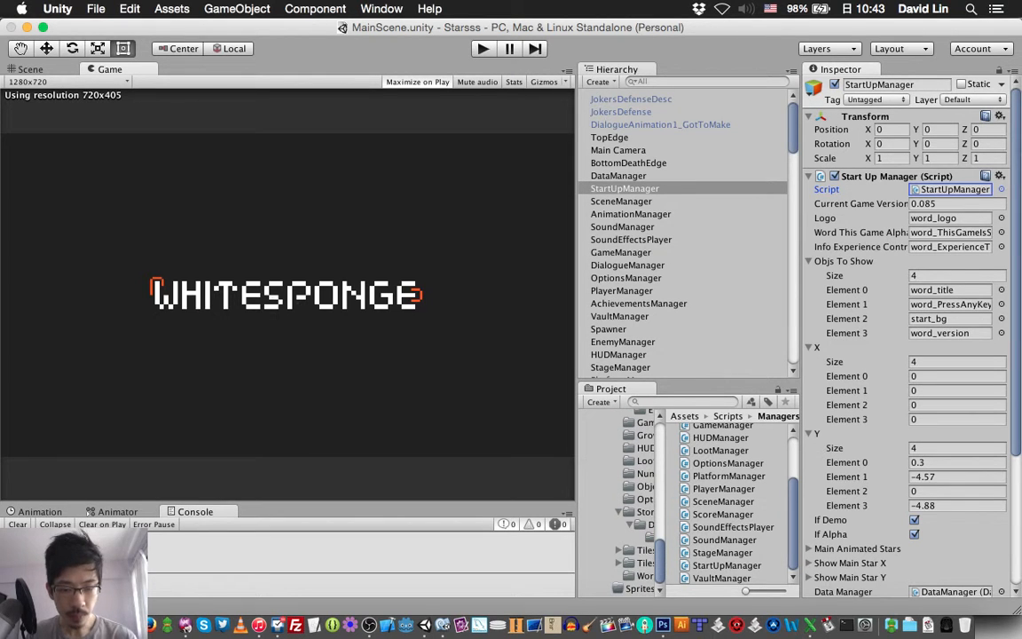
pyautogui.click(644, 576)
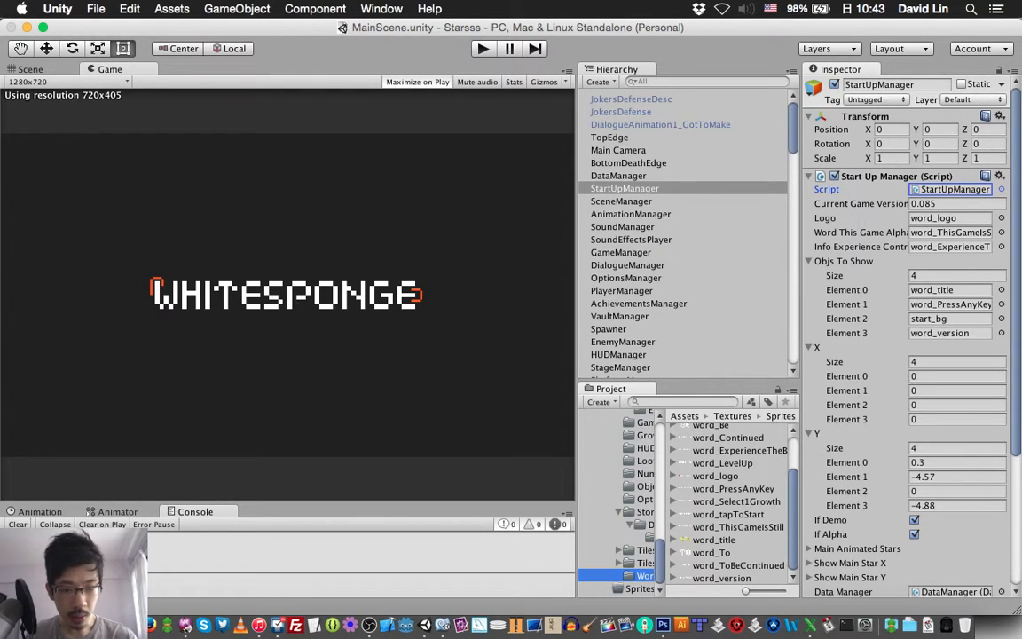
pyautogui.scroll(3, 732, 502)
pyautogui.scroll(-3, 732, 501)
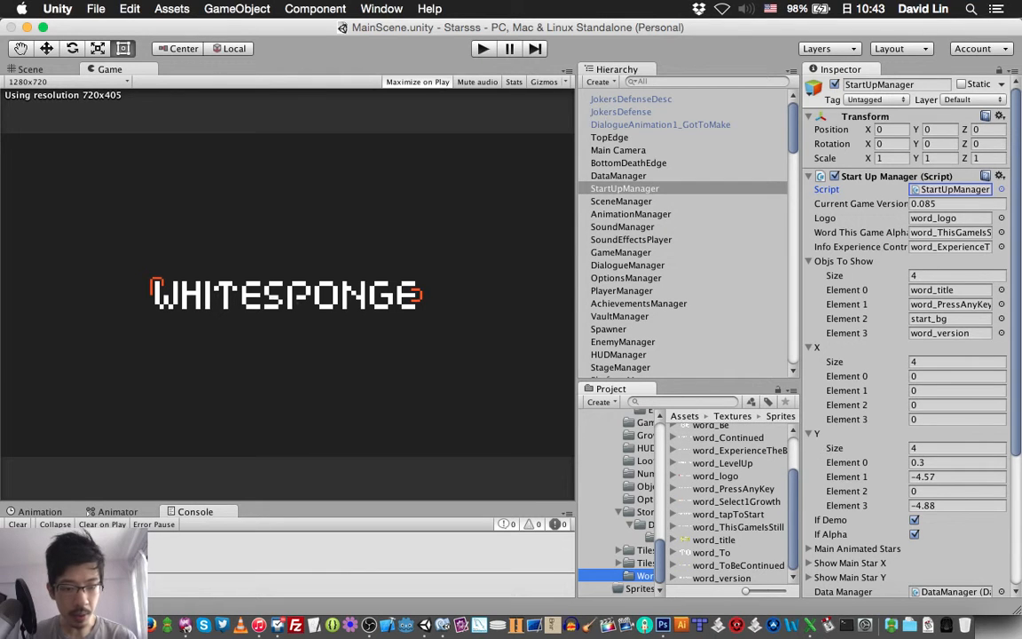
pyautogui.click(738, 527)
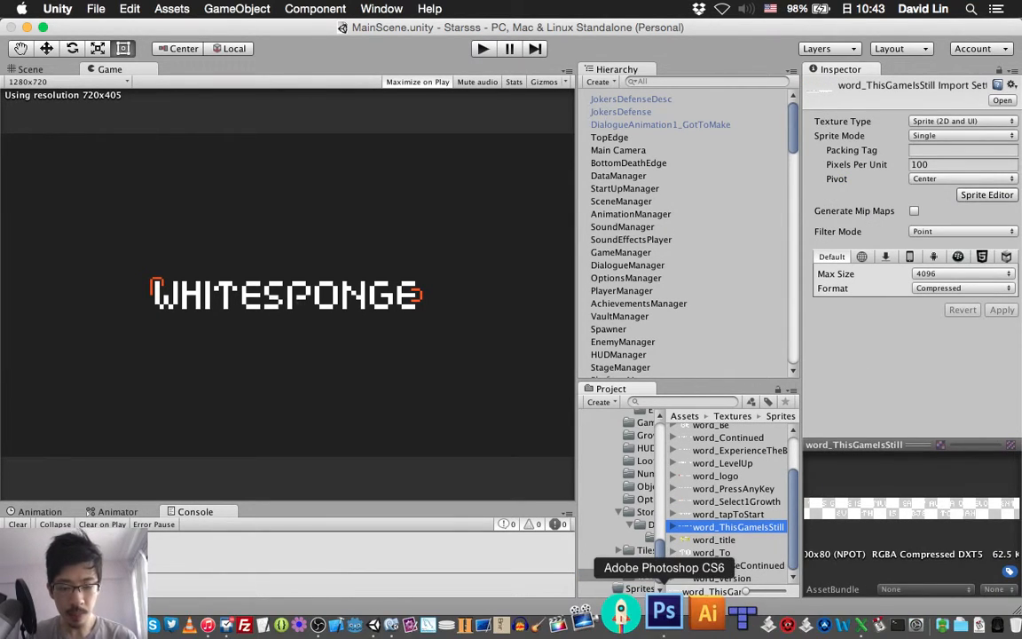
# - Switch to Photoshop and start a Save for Web export of word_ThisGameIsStill as PNG-24, scaled to 200 percent
pyautogui.click(663, 624)
pyautogui.press('super+alt+shift+s')
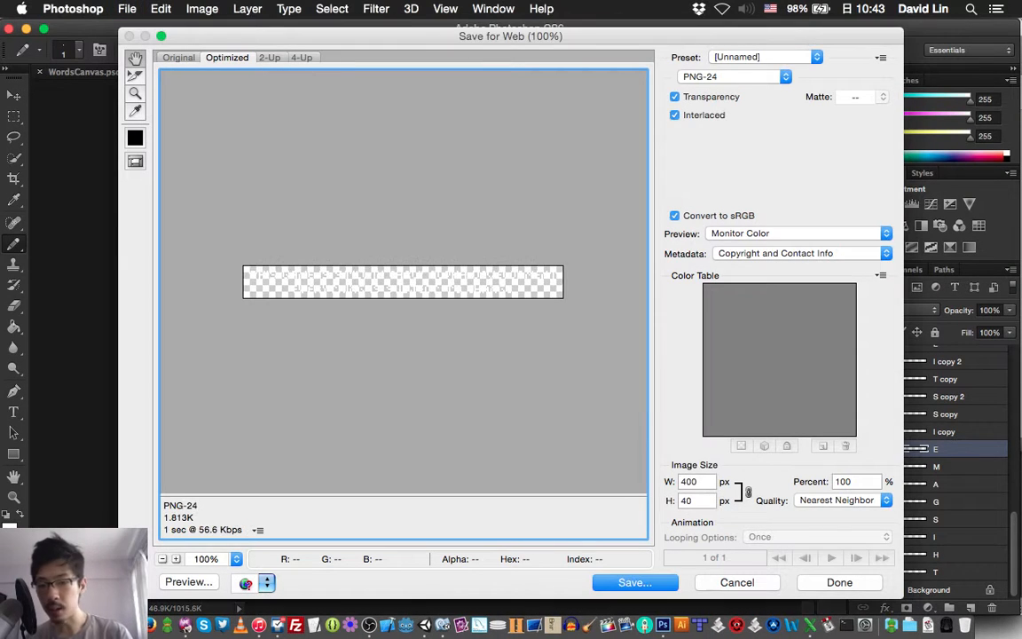
pyautogui.press('Tab')
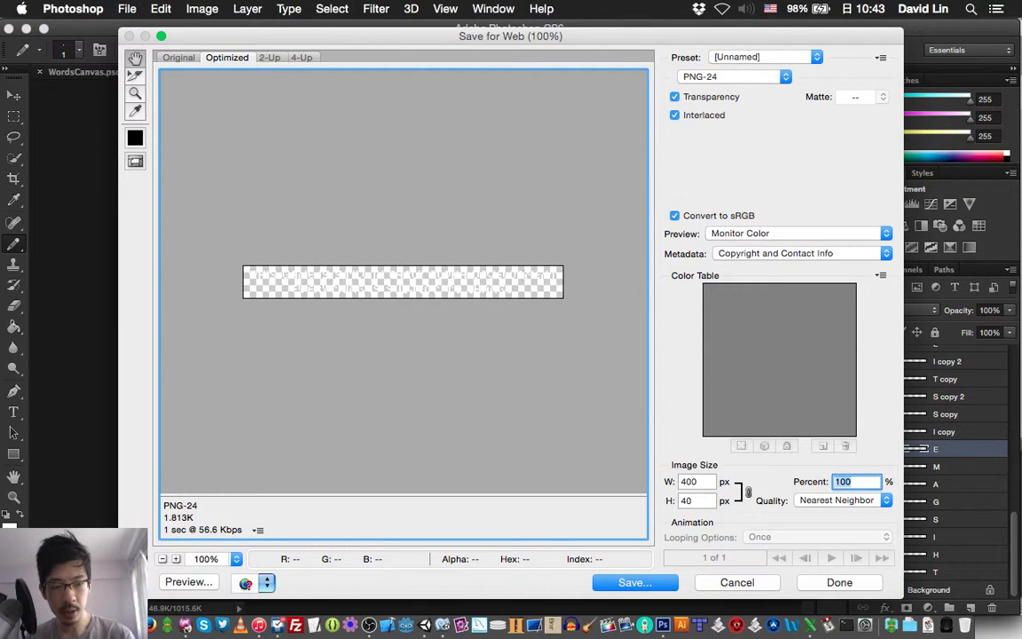
pyautogui.write('200')
pyautogui.press('Tab')
pyautogui.press('Return')
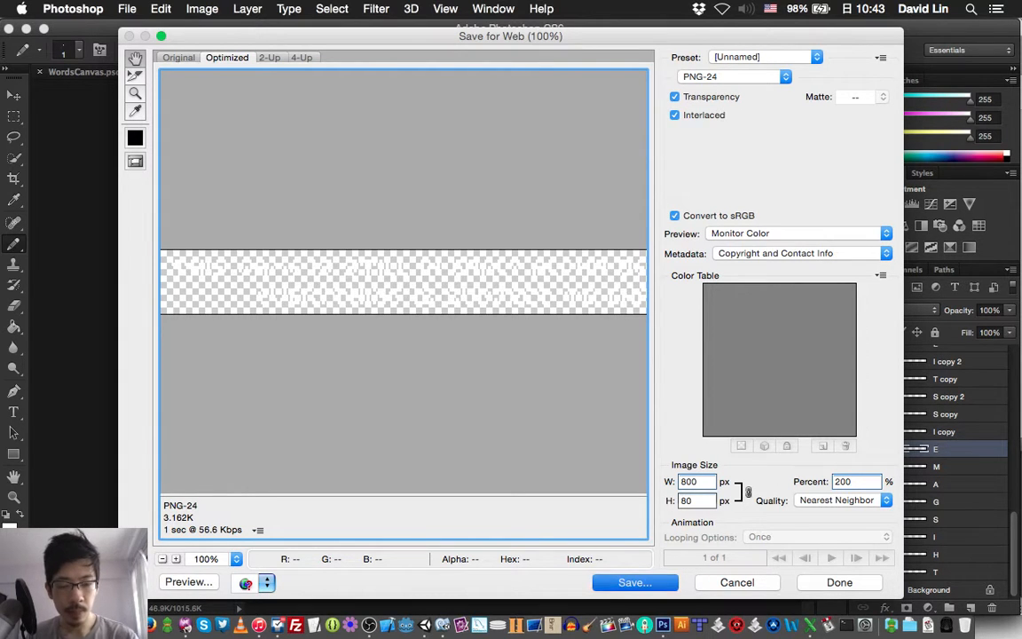
pyautogui.press('Return')
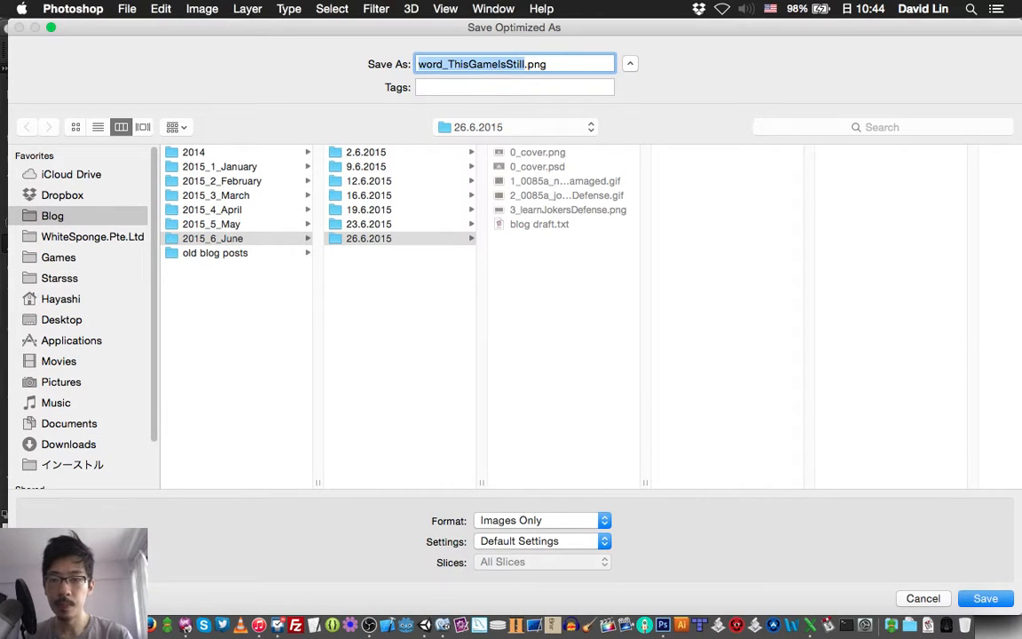
# - Save the export as word_ThisGameIsStill.png in Starsss > Design > Words > retina, replacing the existing file
pyautogui.click(59, 279)
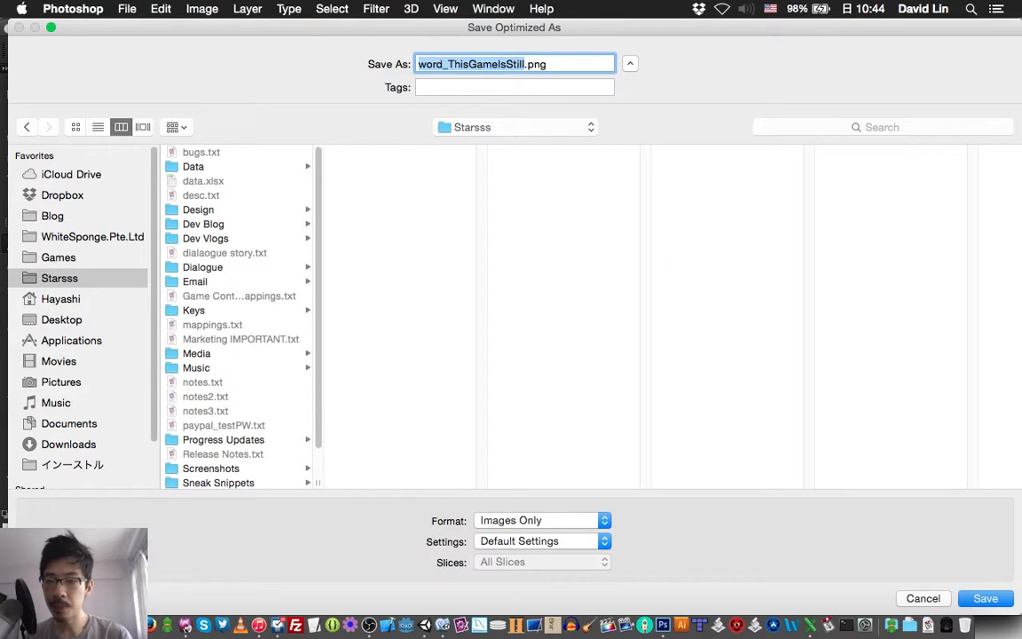
pyautogui.click(199, 211)
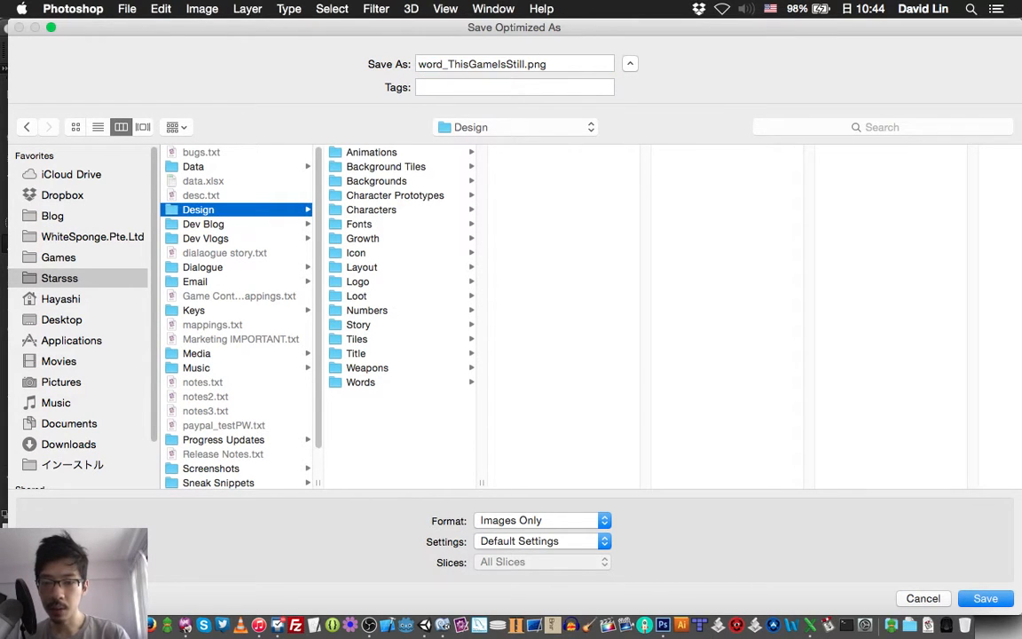
pyautogui.click(361, 382)
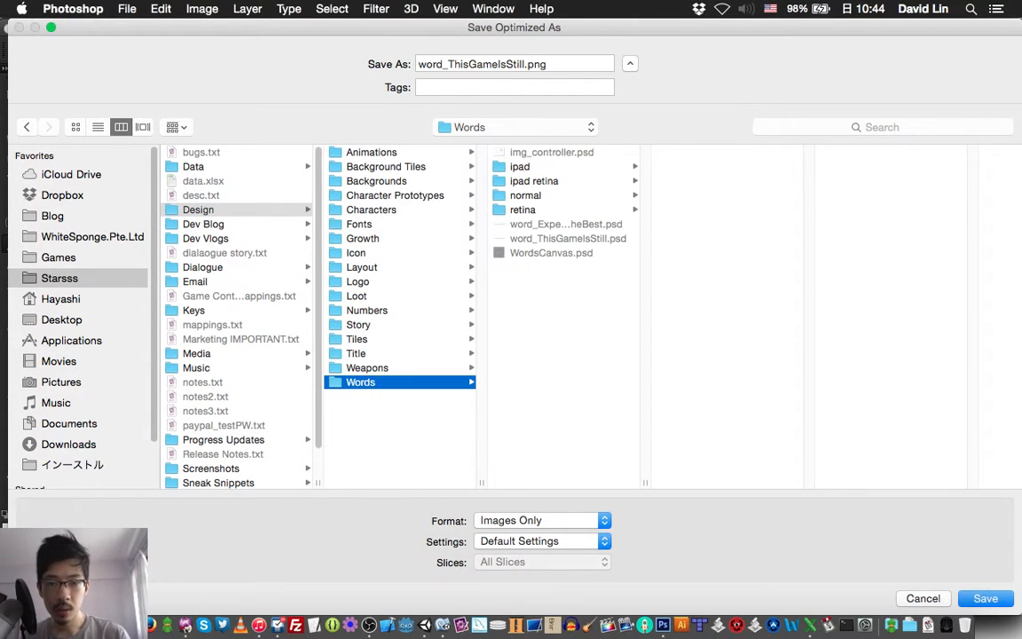
pyautogui.click(522, 211)
pyautogui.press('Return')
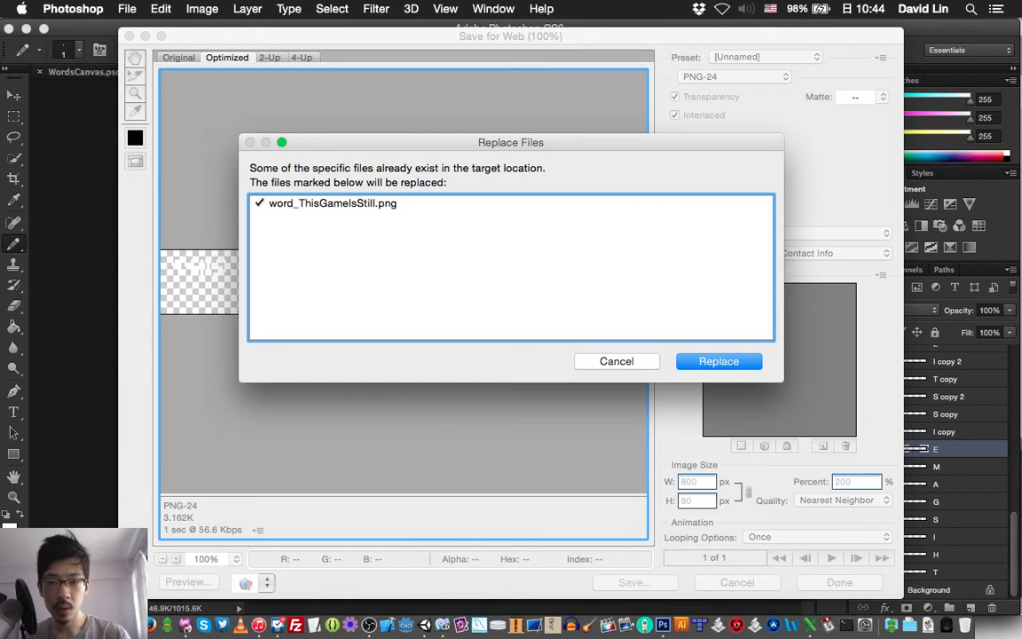
pyautogui.press('Return')
pyautogui.press('Return')
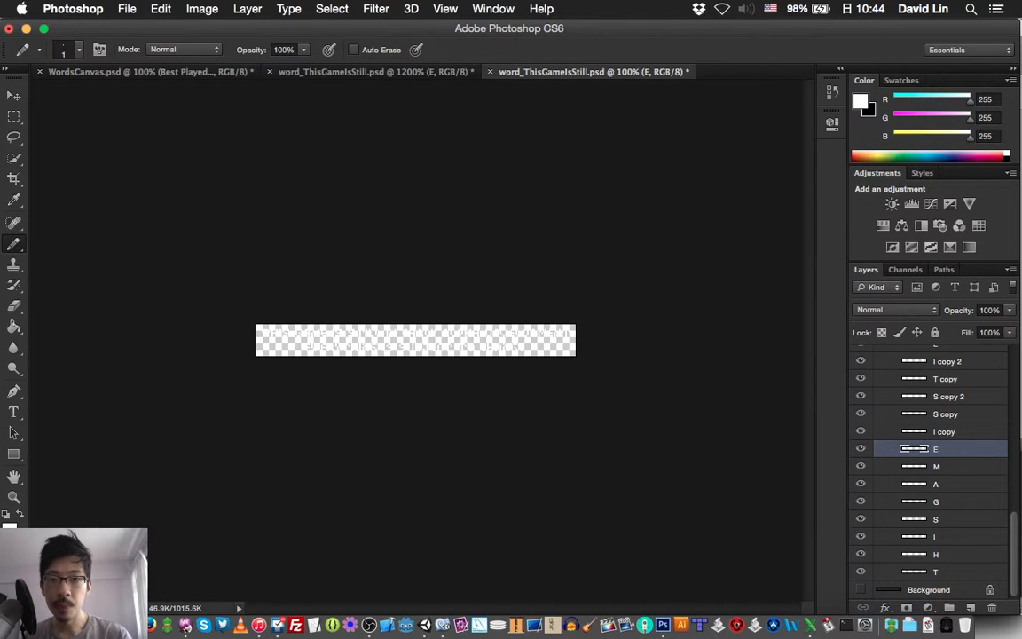
# - Save word_ThisGameIsStill.psd and close both of its document views
pyautogui.press('super+s')
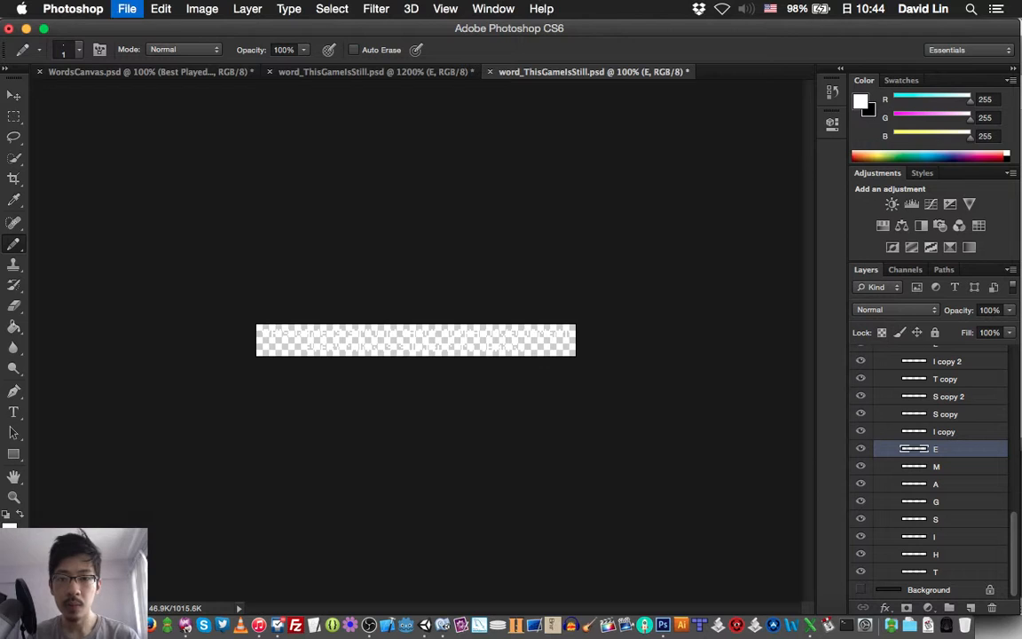
pyautogui.press('super+w')
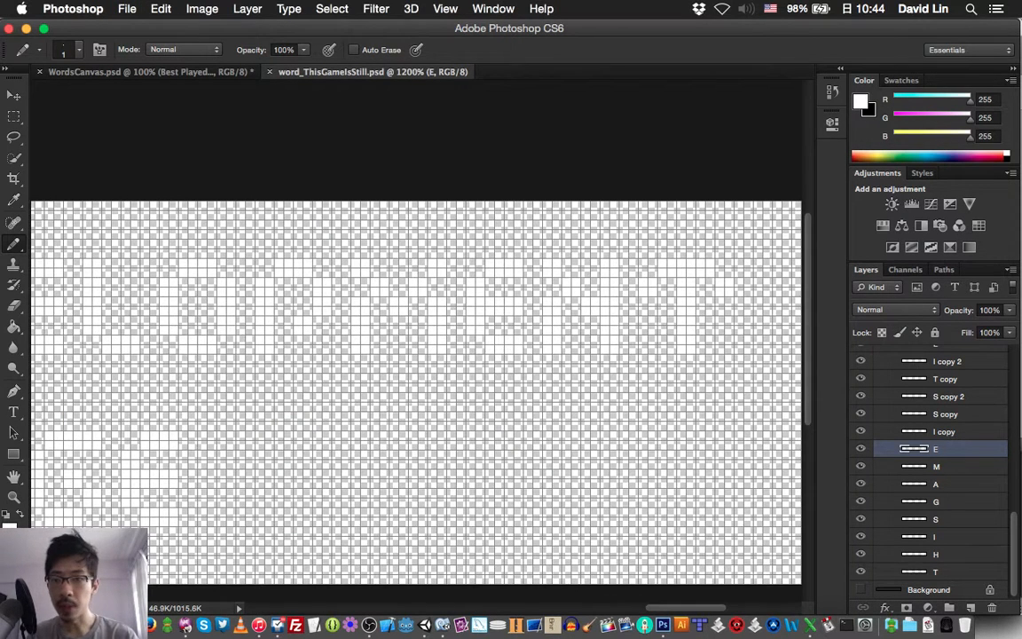
pyautogui.press('super+w')
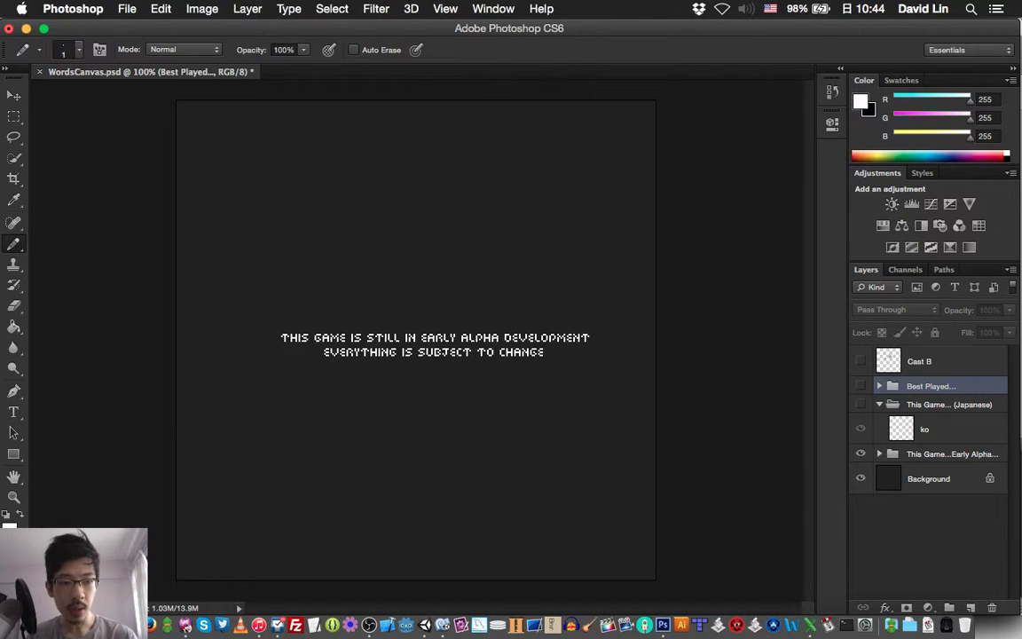
# - Open word_ExperienceTheBest.psd from the Words folder and show its Background layer
pyautogui.press('super+s')
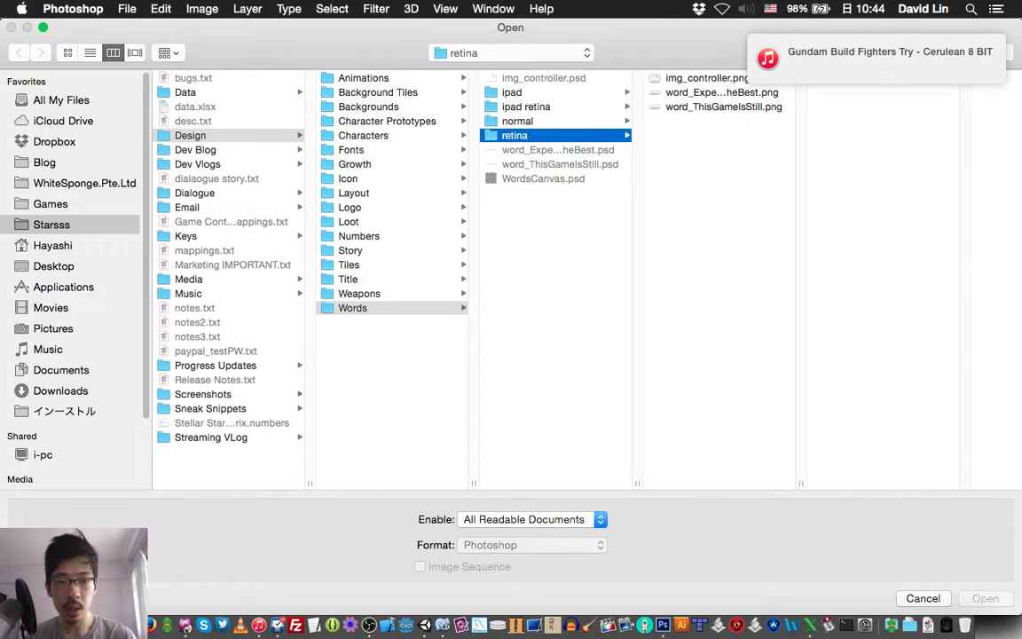
pyautogui.doubleClick(558, 150)
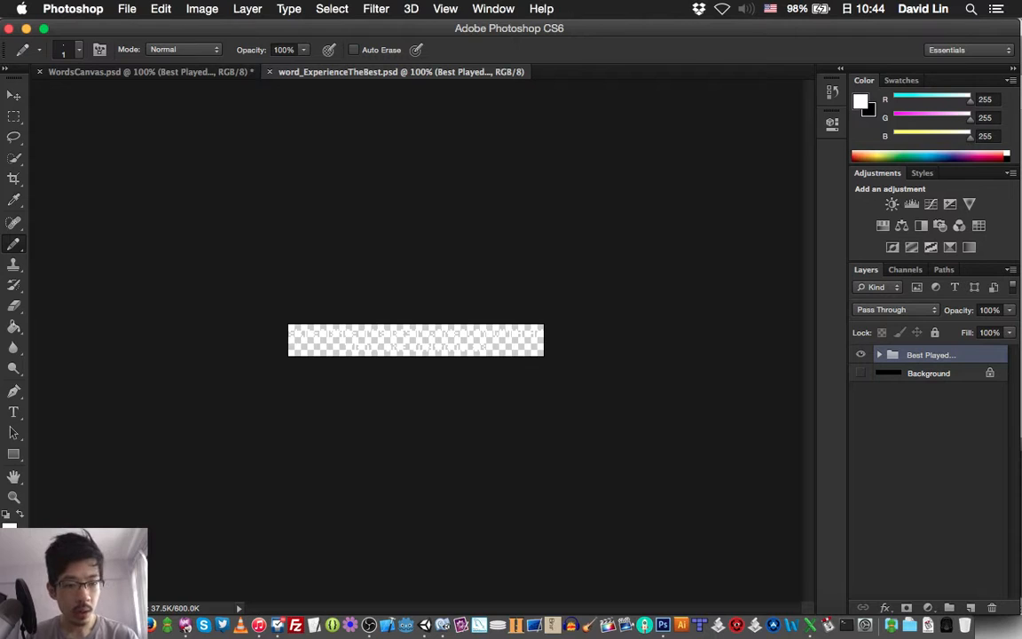
pyautogui.click(860, 373)
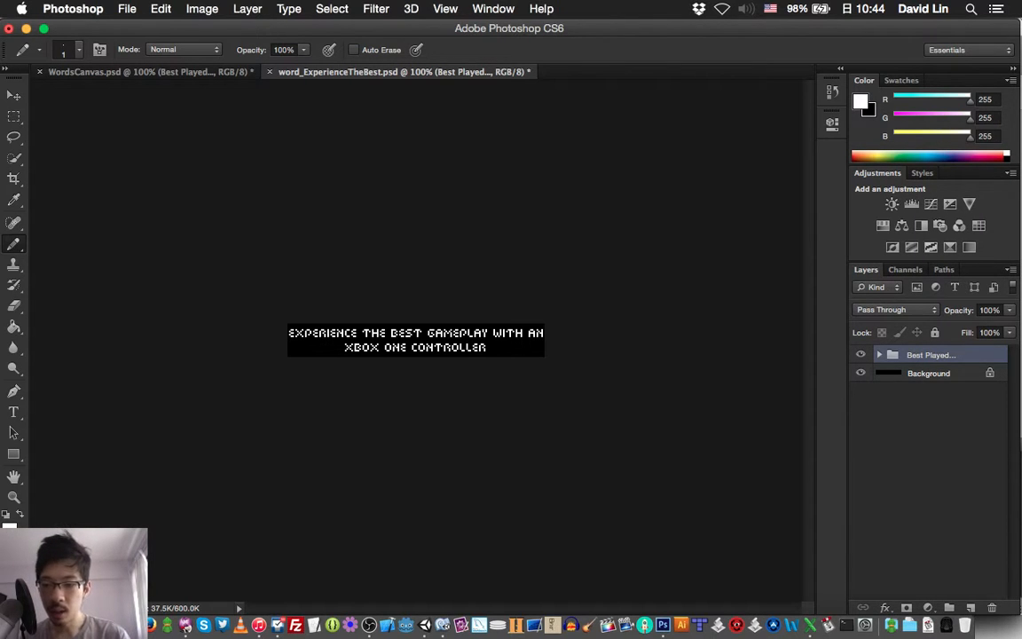
# - Check the Colloquy chat windows, passing through Safari, and return to Photoshop
pyautogui.click(181, 624)
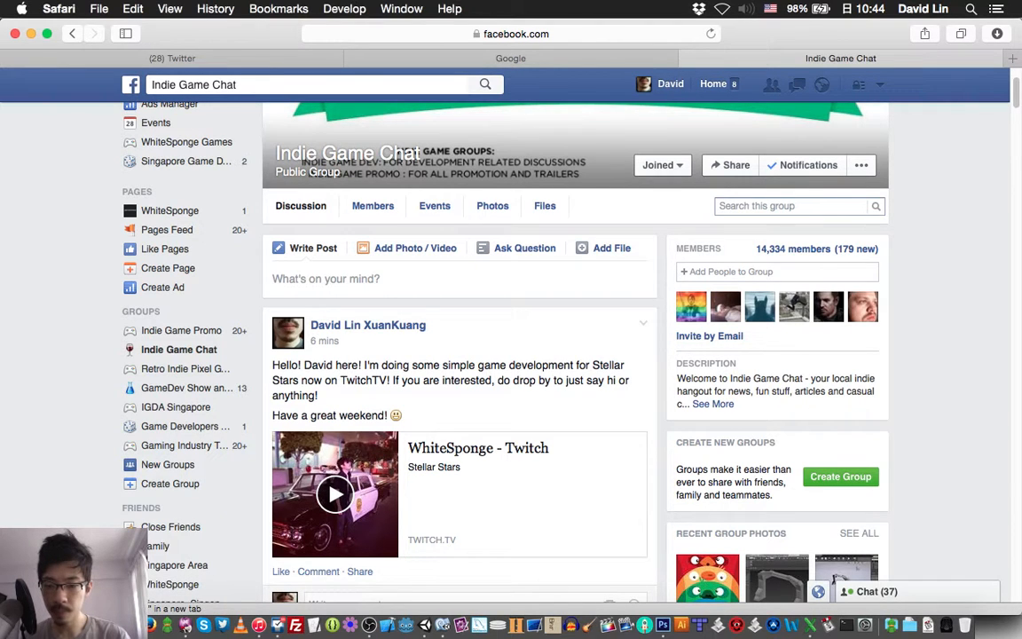
pyautogui.click(187, 608)
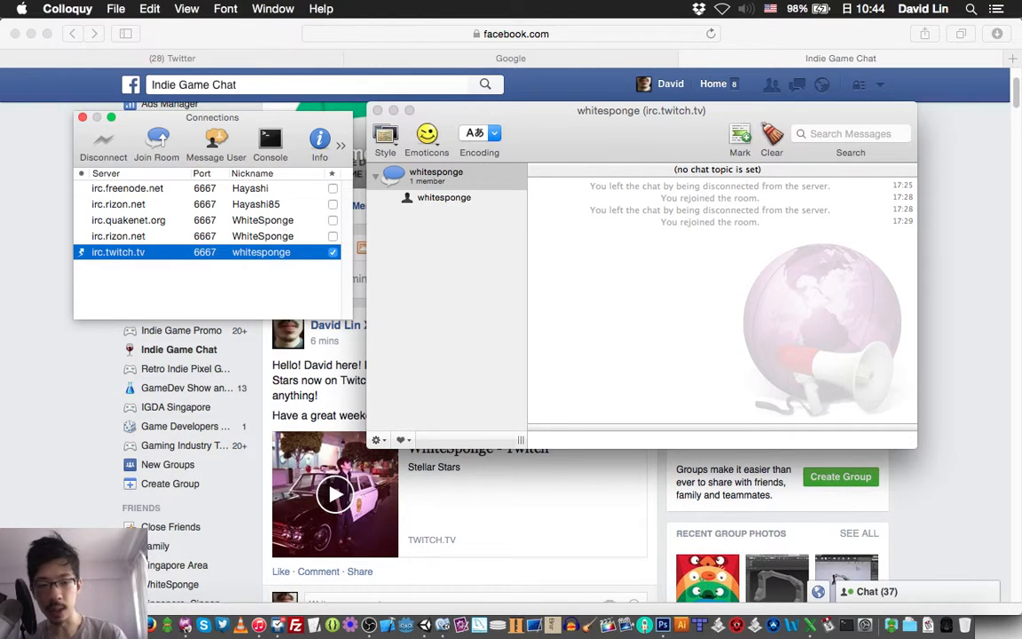
pyautogui.click(659, 611)
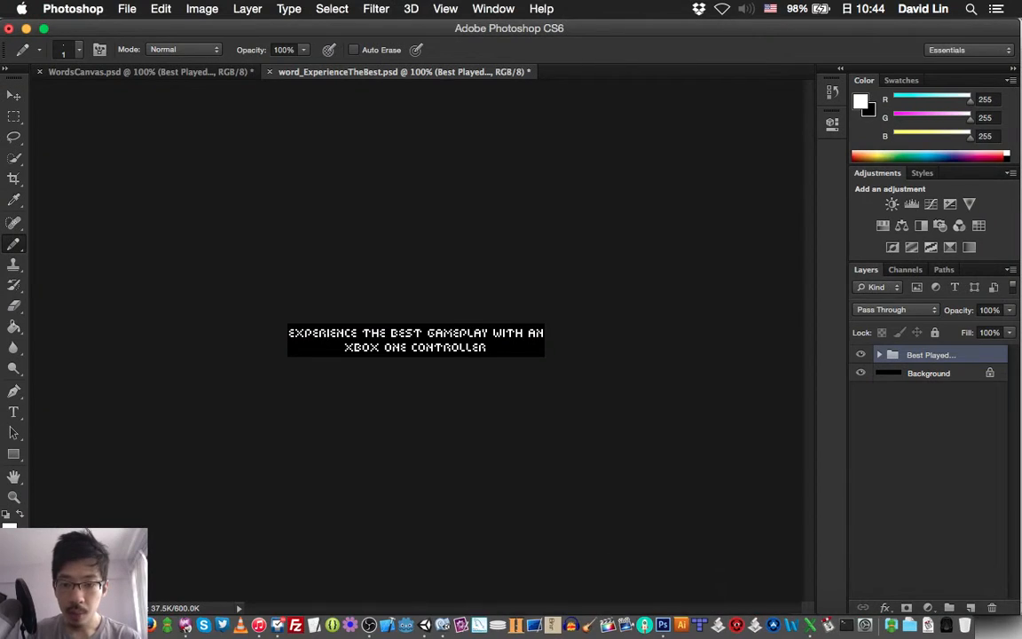
# - Select the E layer in the Controller group and open a second view of word_ExperienceTheBest.psd zoomed to 600%
pyautogui.click(879, 355)
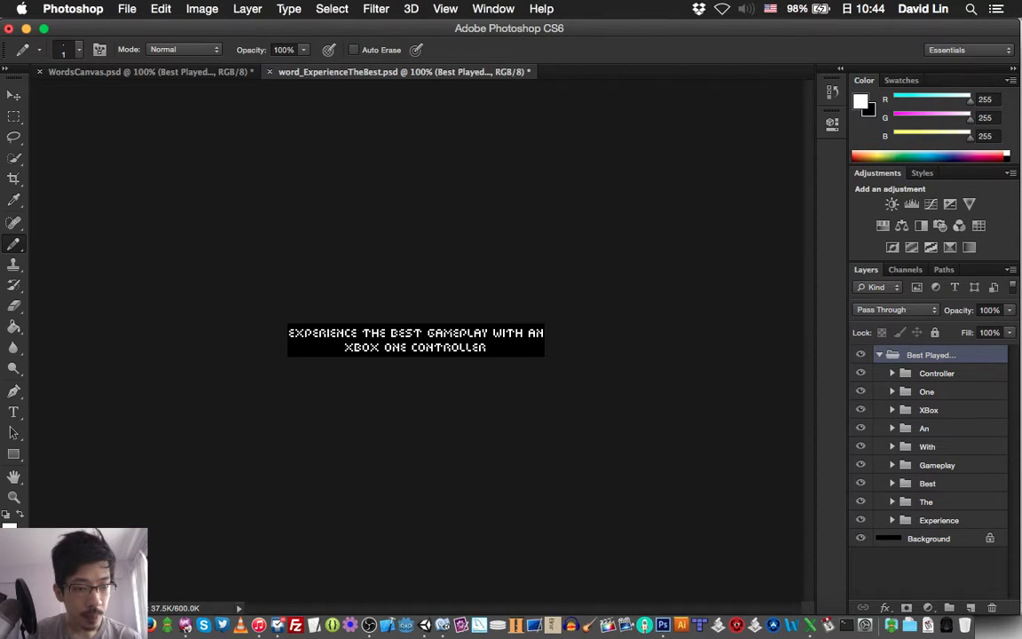
pyautogui.click(892, 373)
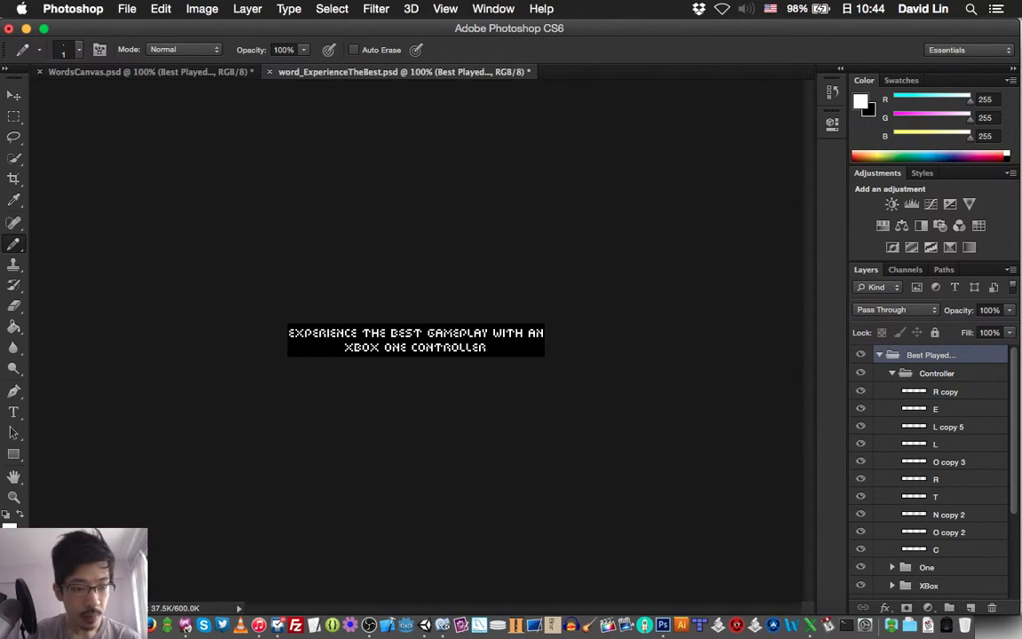
pyautogui.click(932, 409)
pyautogui.click(493, 8)
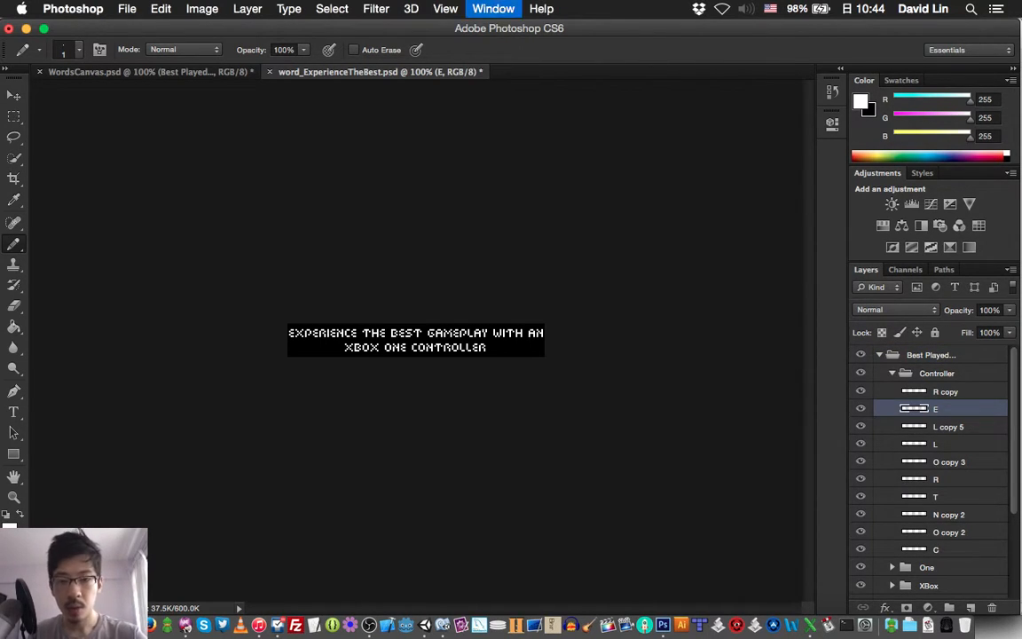
pyautogui.click(603, 390)
pyautogui.press('super+plus')
pyautogui.press('super+plus')
pyautogui.press('super+plus')
pyautogui.press('super+plus')
pyautogui.press('super+plus')
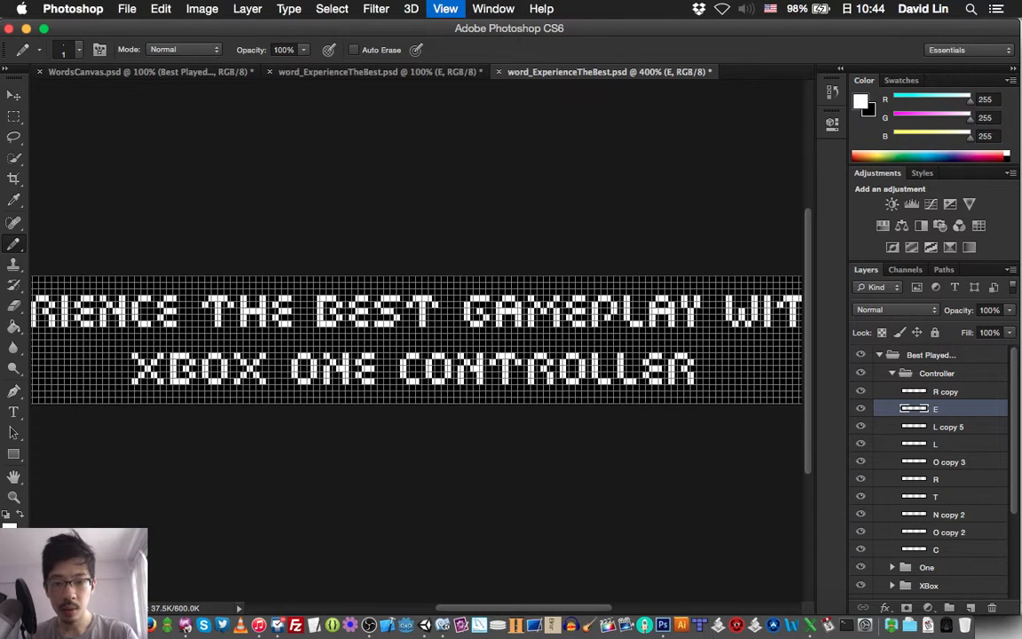
pyautogui.hscroll(3, 417, 341)
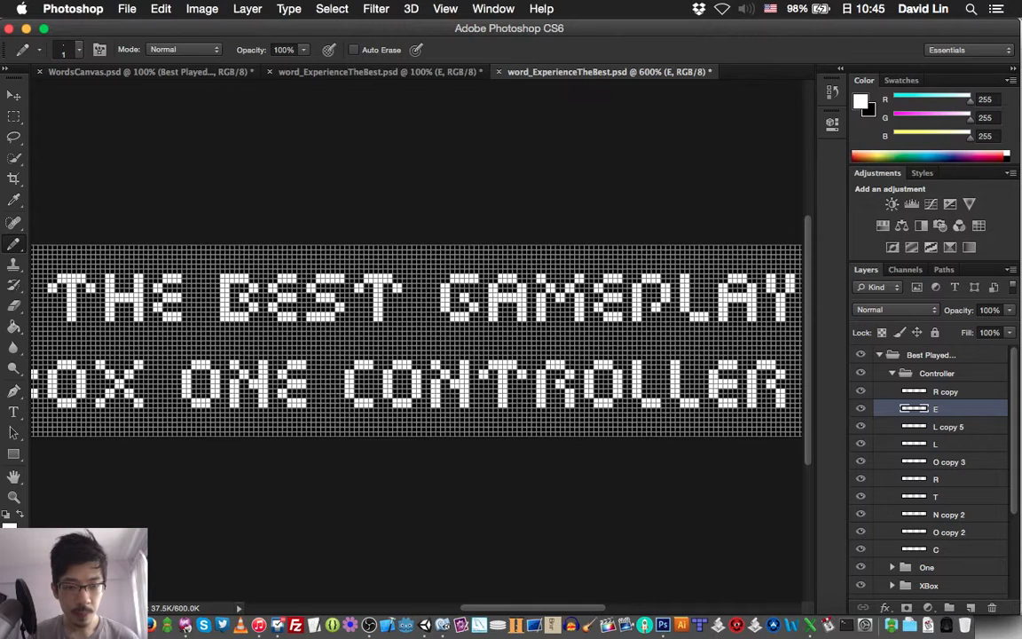
# - Collapse the Controller group and fill the left-stem gap of the E in ONE with white pencil pixels on its own layer
pyautogui.click(891, 373)
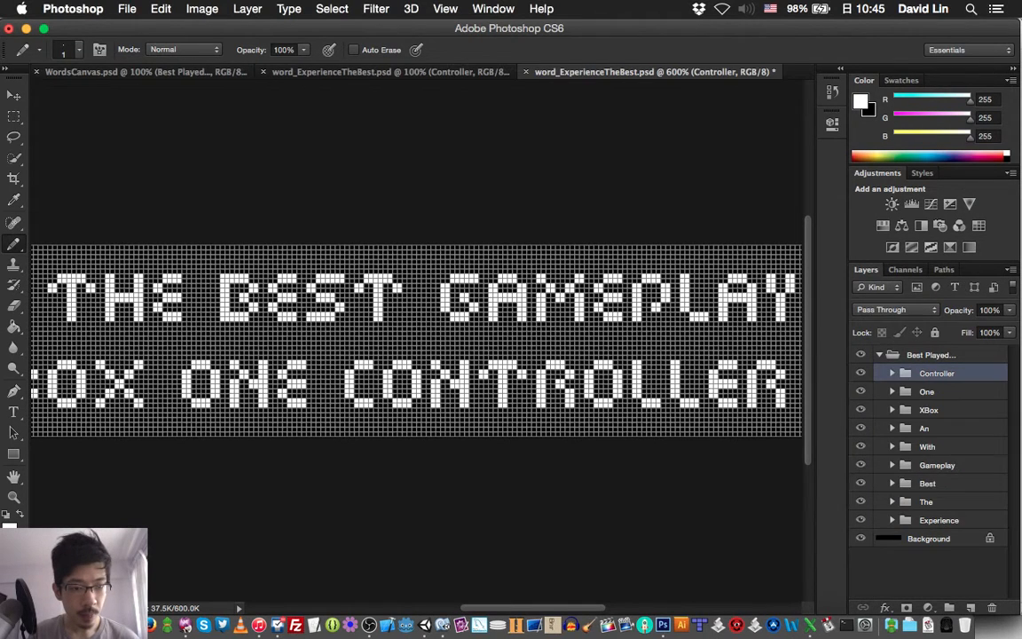
pyautogui.click(892, 391)
pyautogui.click(940, 409)
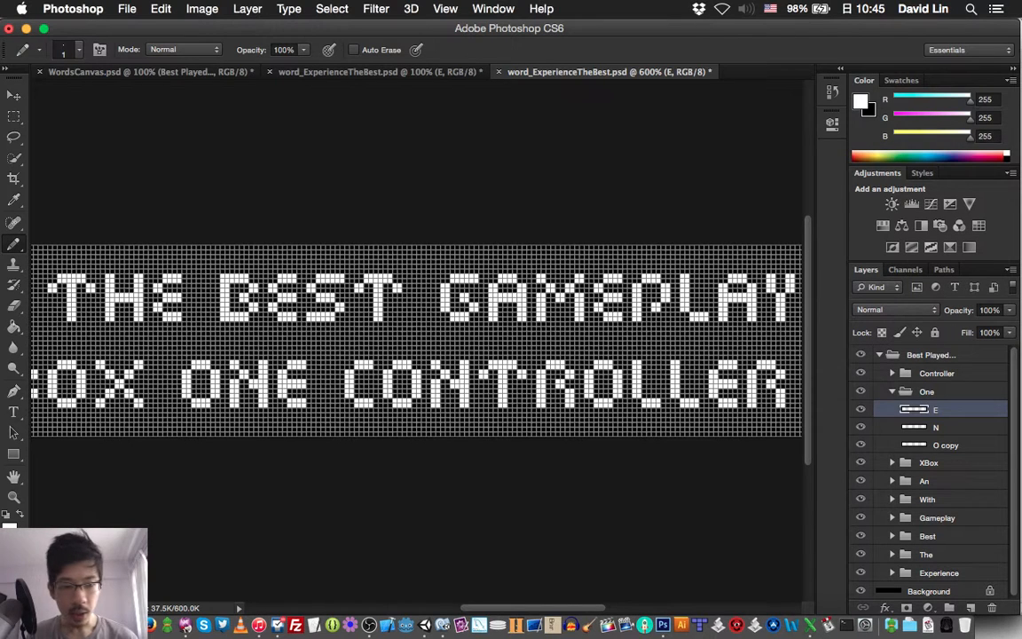
pyautogui.click(891, 391)
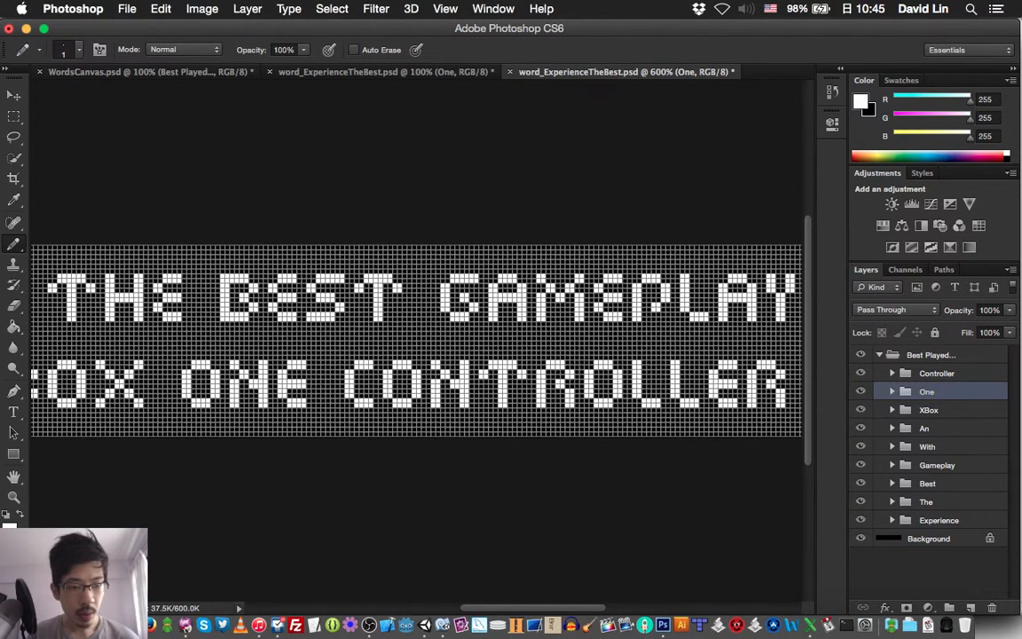
# - Fill the left-stem gap of the E in GAMEPLAY with white pixels on the Gameplay group's E layer, and collapse the group
pyautogui.click(892, 465)
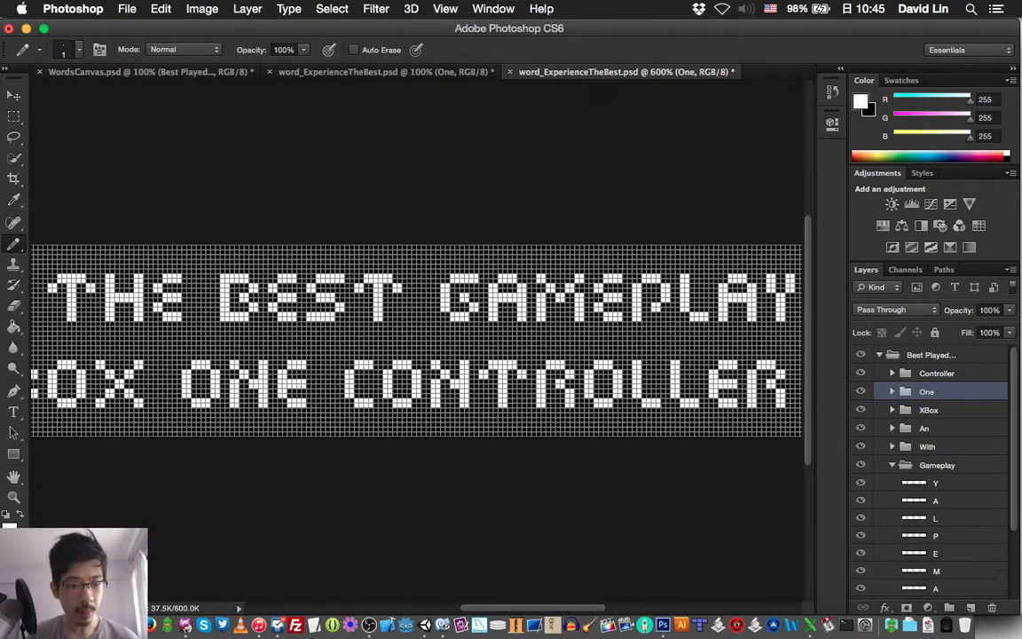
pyautogui.click(936, 554)
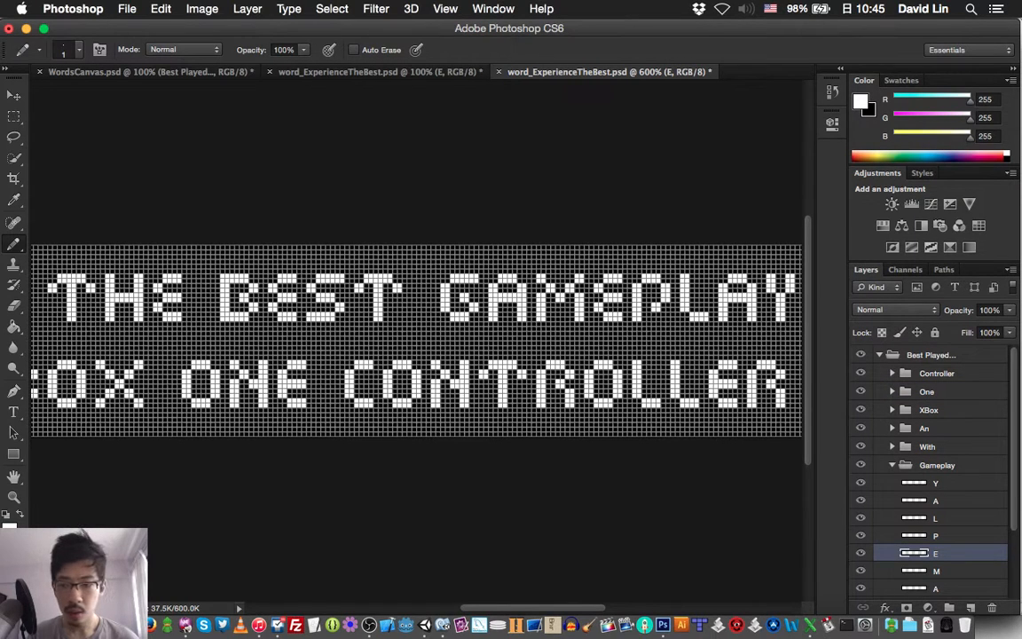
pyautogui.hscroll(5, 417, 355)
pyautogui.scroll(1, 417, 354)
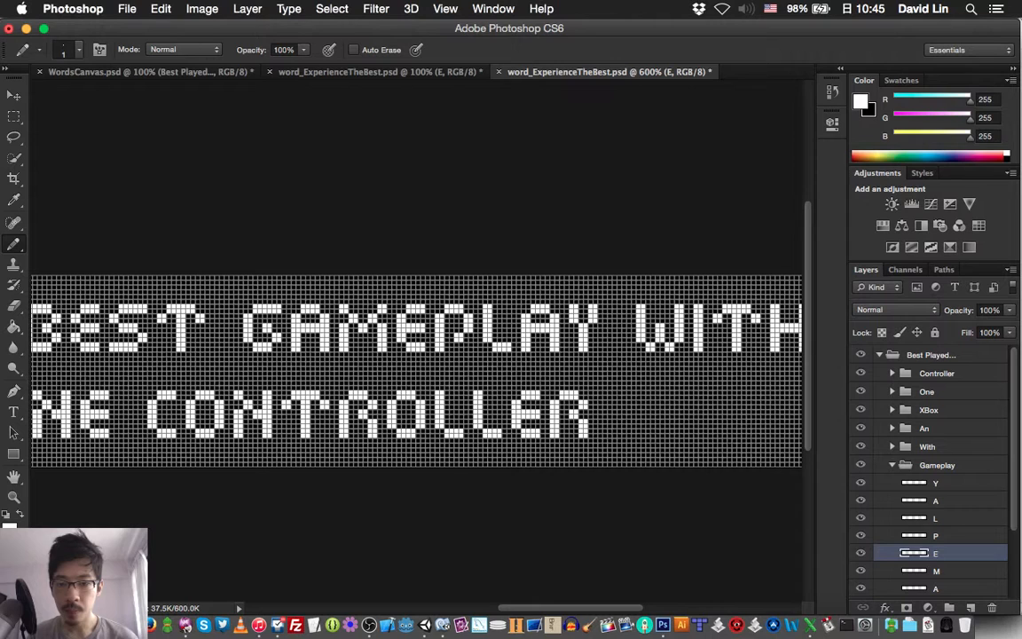
pyautogui.click(892, 465)
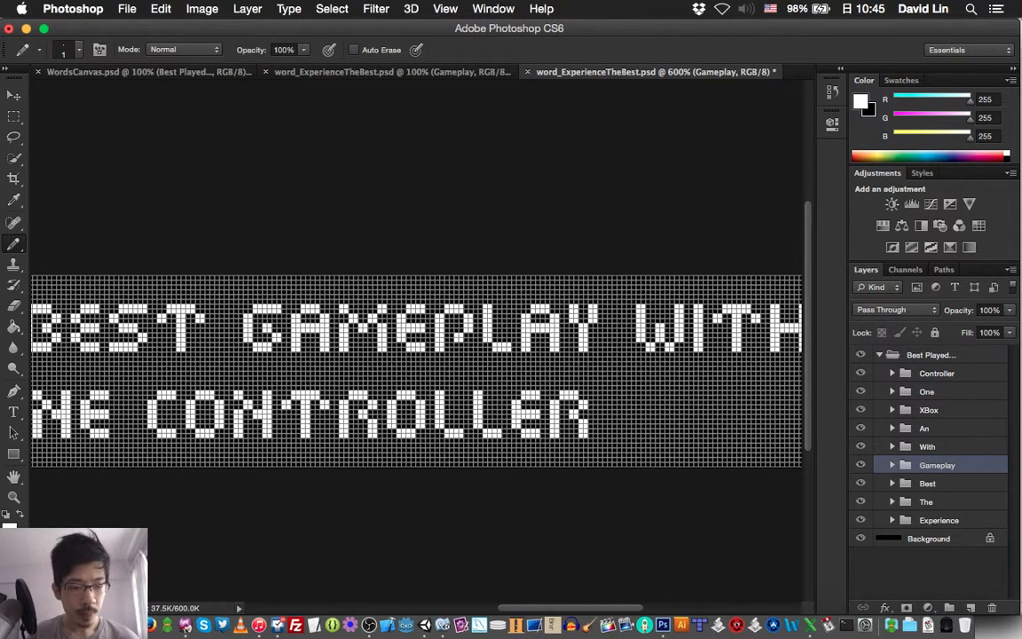
# - Fill the left-stem gap of the E in BEST with white pixels on the Best group's E layer, and collapse the group
pyautogui.click(893, 484)
pyautogui.click(937, 536)
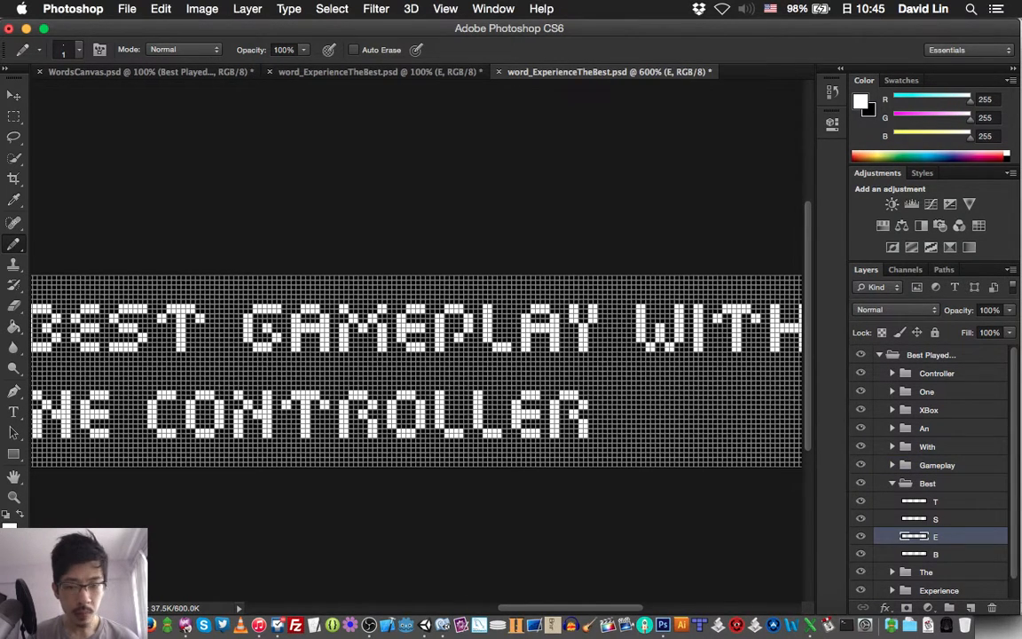
pyautogui.hscroll(-5, 417, 371)
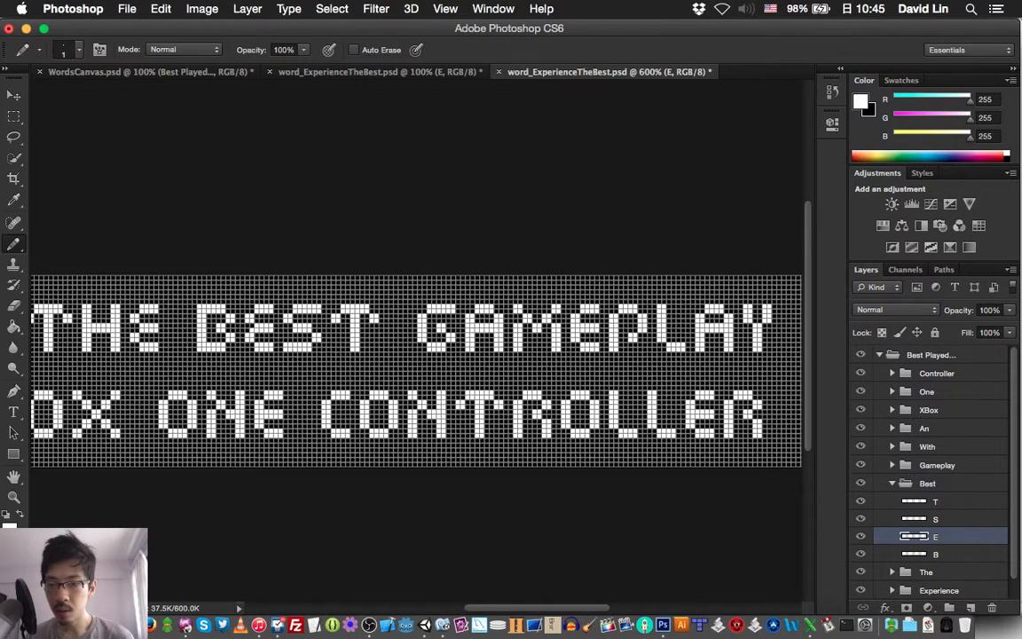
pyautogui.moveTo(247, 331); pyautogui.dragTo(248, 325)
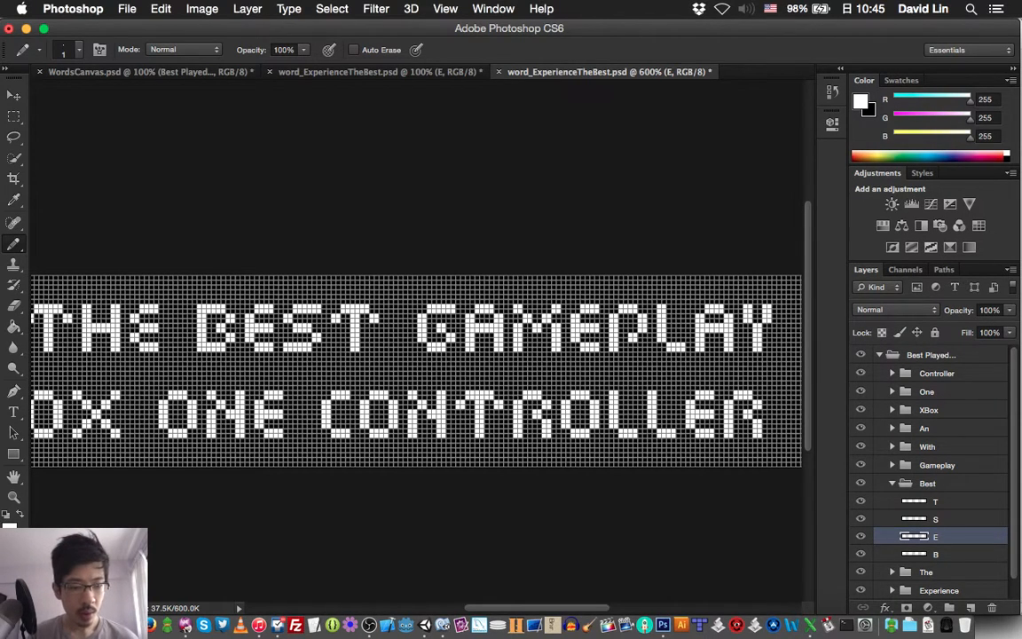
pyautogui.click(892, 484)
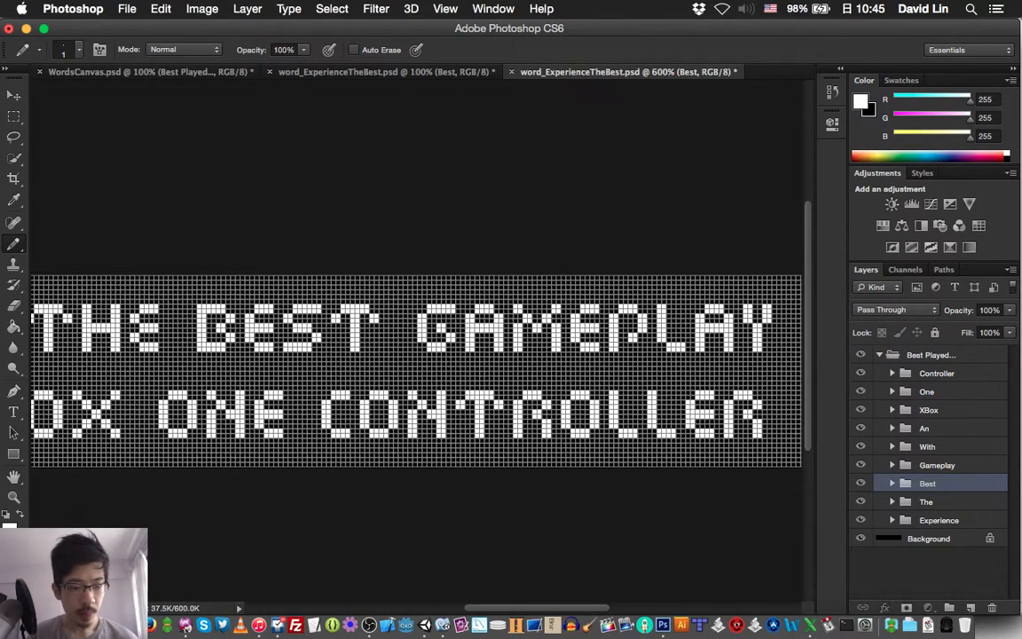
# - Fill the left-stem gap of the E in THE with white pixels on layer E copy 11, and collapse The group
pyautogui.click(892, 502)
pyautogui.click(949, 521)
pyautogui.hscroll(-6, 417, 371)
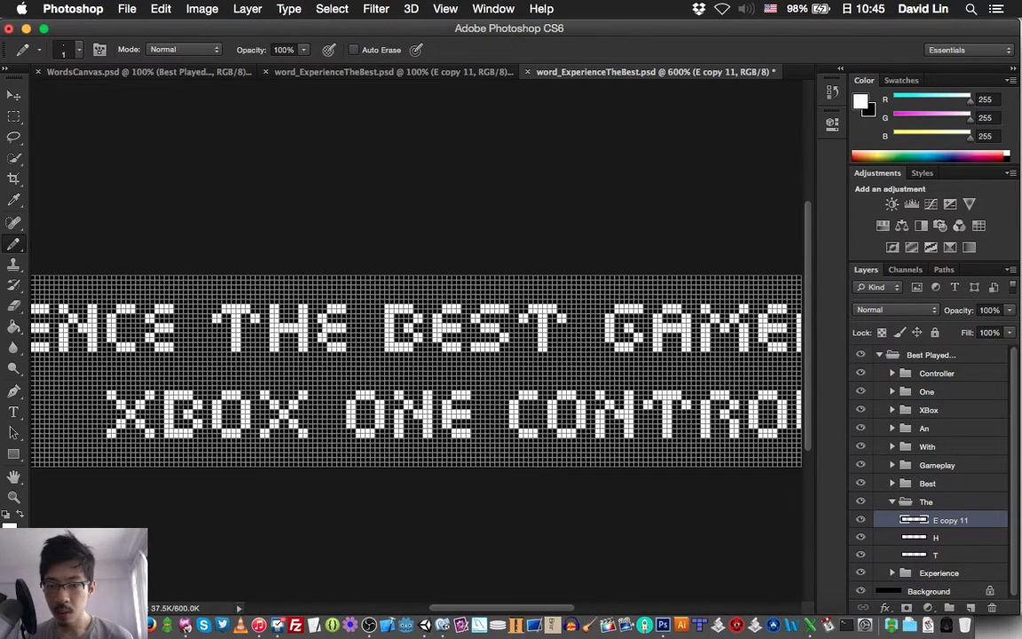
pyautogui.click(893, 503)
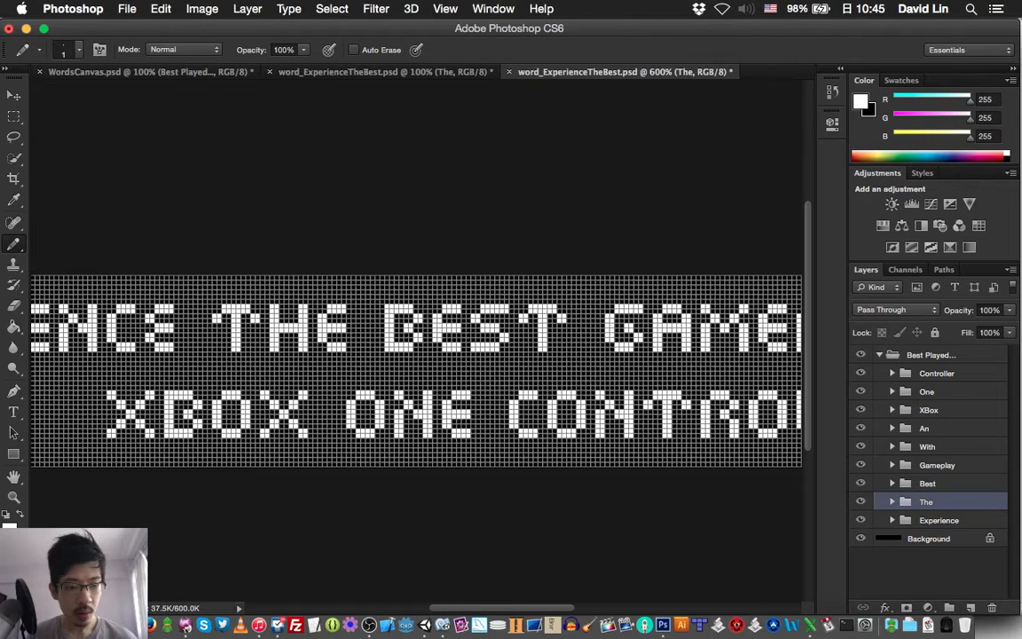
# - Fill the left-stem gaps of all four Es in EXPERIENCE with white pixels on layers E copy 10, 9, 8 and 7
pyautogui.hscroll(-4, 417, 371)
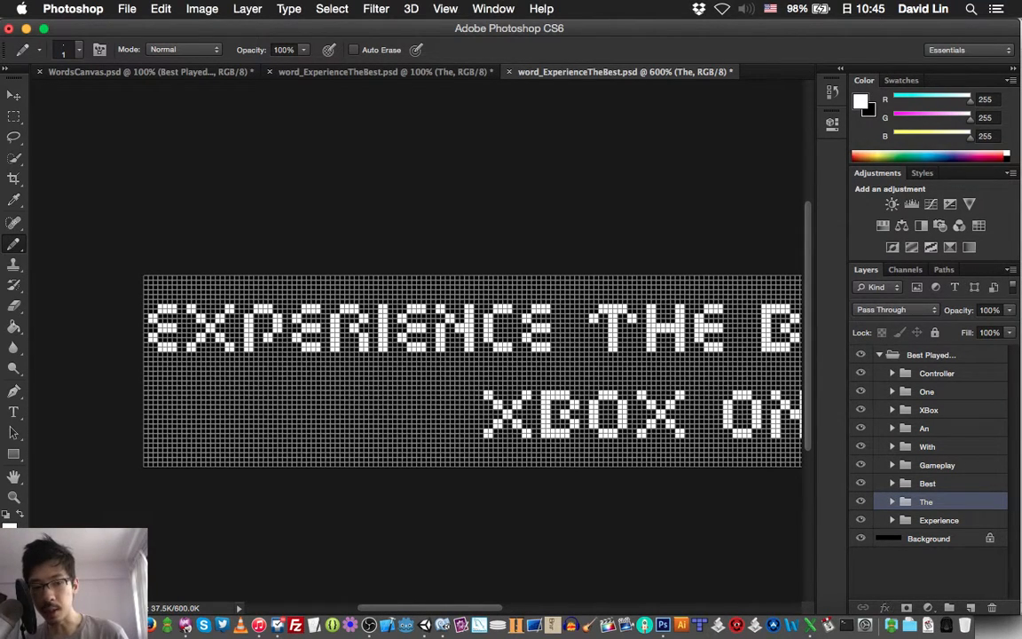
pyautogui.click(893, 520)
pyautogui.click(951, 539)
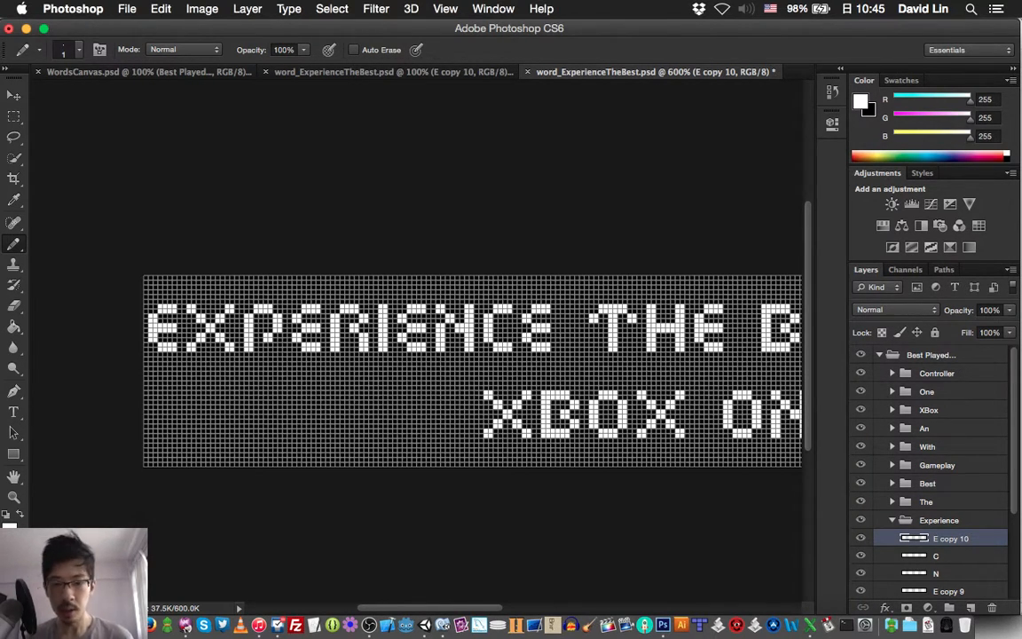
pyautogui.scroll(-3, 932, 471)
pyautogui.click(948, 543)
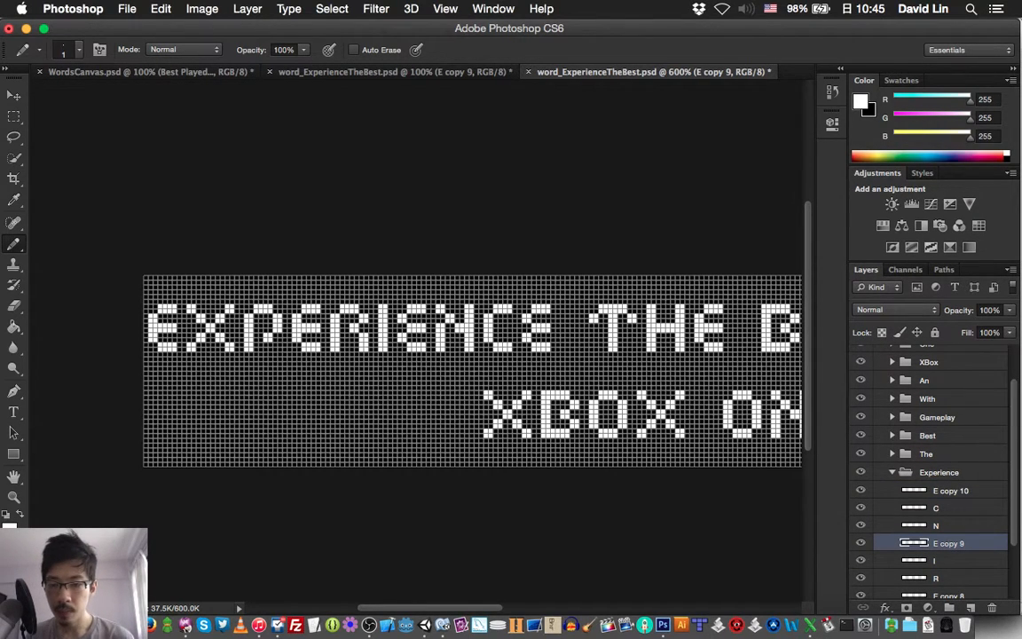
pyautogui.scroll(-5, 942, 519)
pyautogui.click(947, 520)
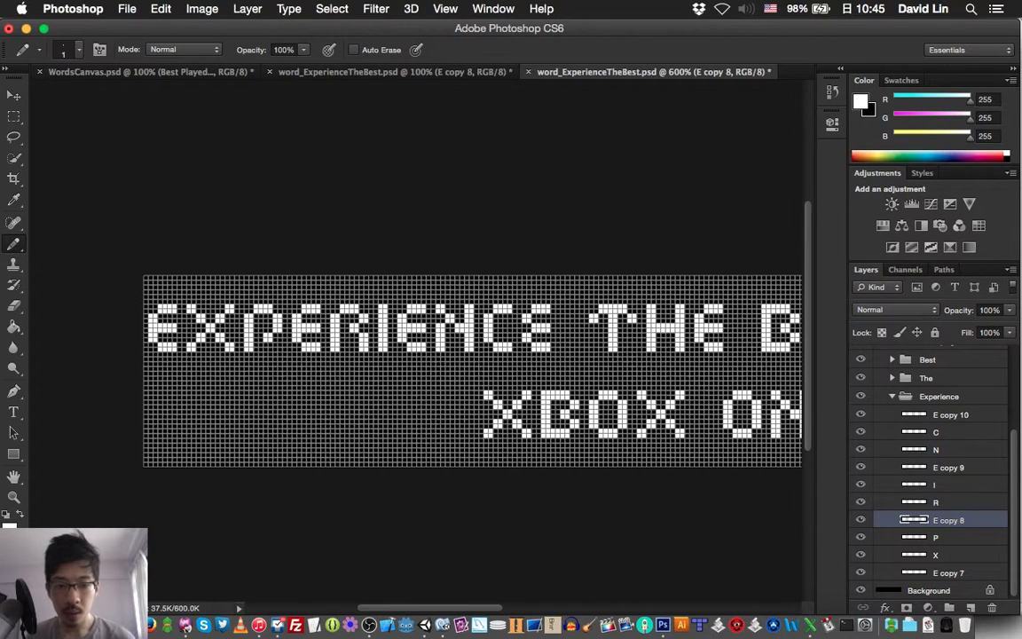
pyautogui.click(948, 573)
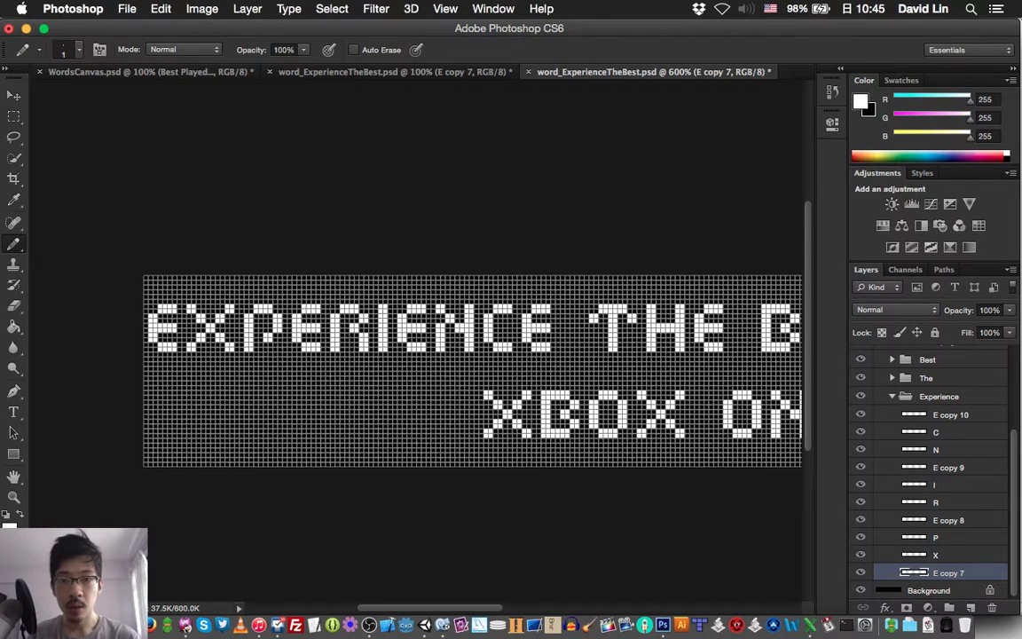
# - Save word_ExperienceTheBest.psd and hide its Background layer in the 100% view
pyautogui.hotkey('ctrl', 's')
pyautogui.hotkey('ctrl', 'Tab')
pyautogui.hotkey('ctrl', 'Tab')
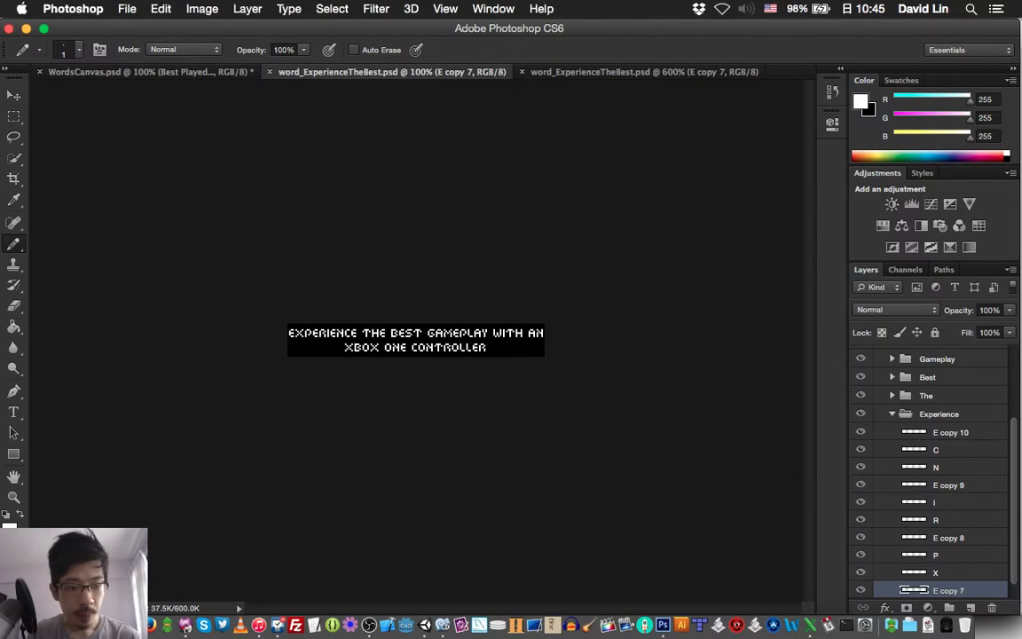
pyautogui.scroll(-1, 931, 470)
pyautogui.click(860, 590)
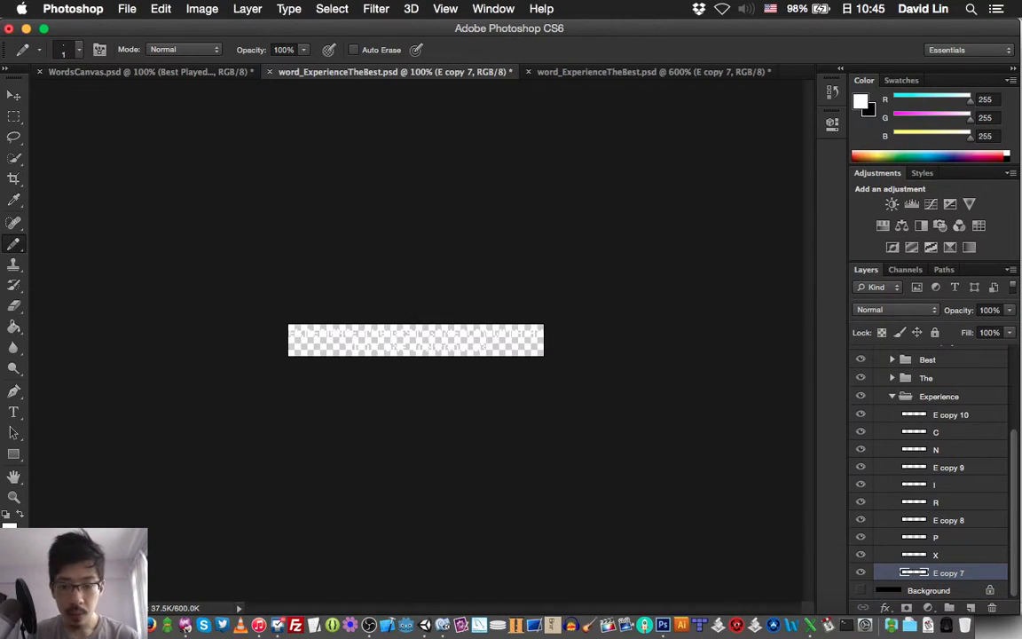
# - Export the image for web as a transparent PNG-24 at 200%, replacing word_ExperienceTheBest.png in the retina folder
pyautogui.press('alt+shift+super+s')
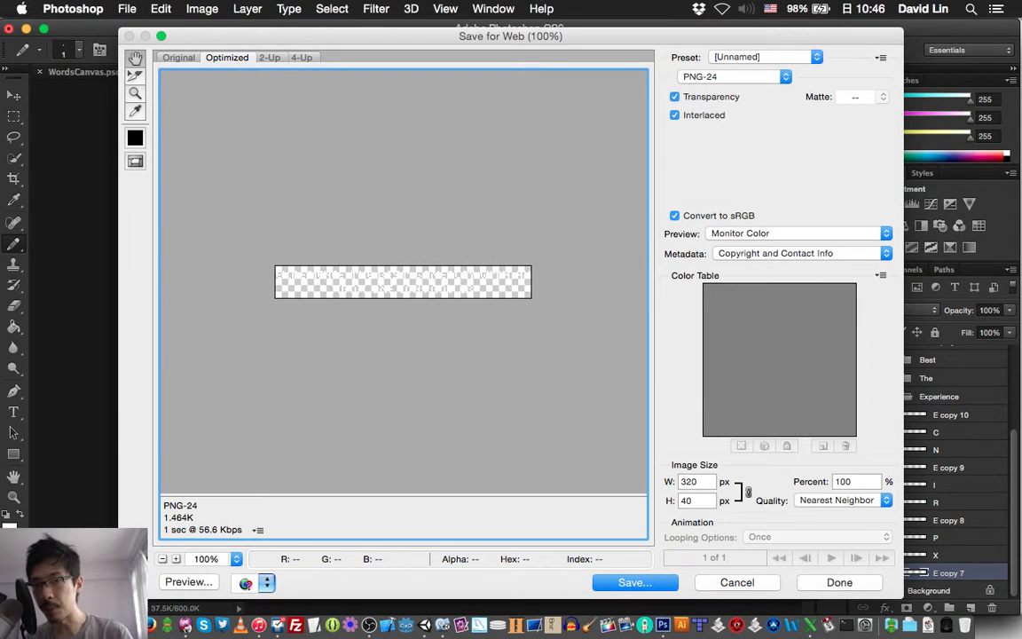
pyautogui.doubleClick(852, 482)
pyautogui.write('200')
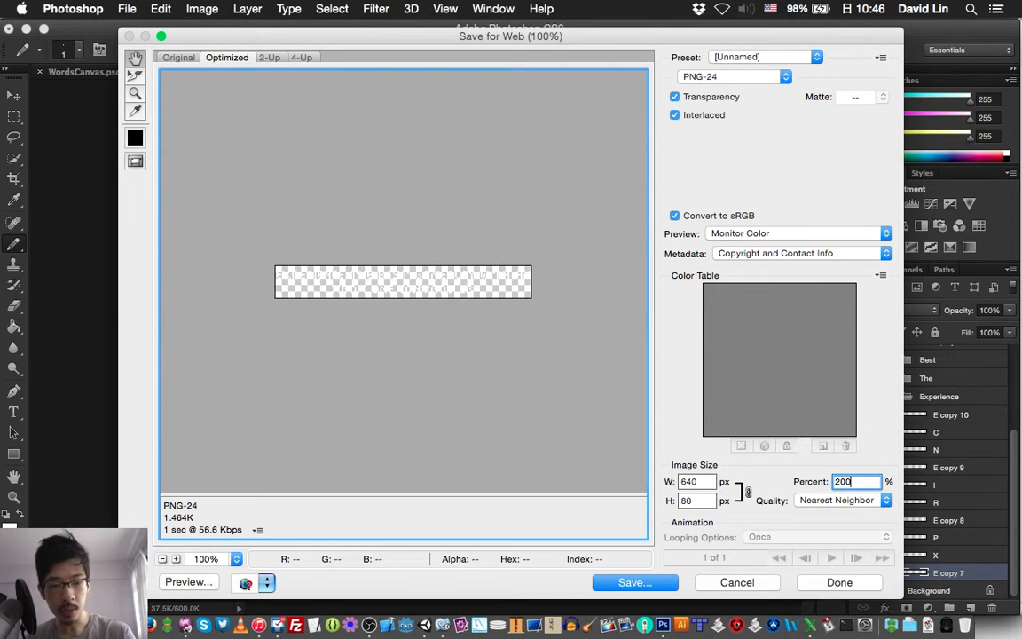
pyautogui.press('Tab')
pyautogui.press('Return')
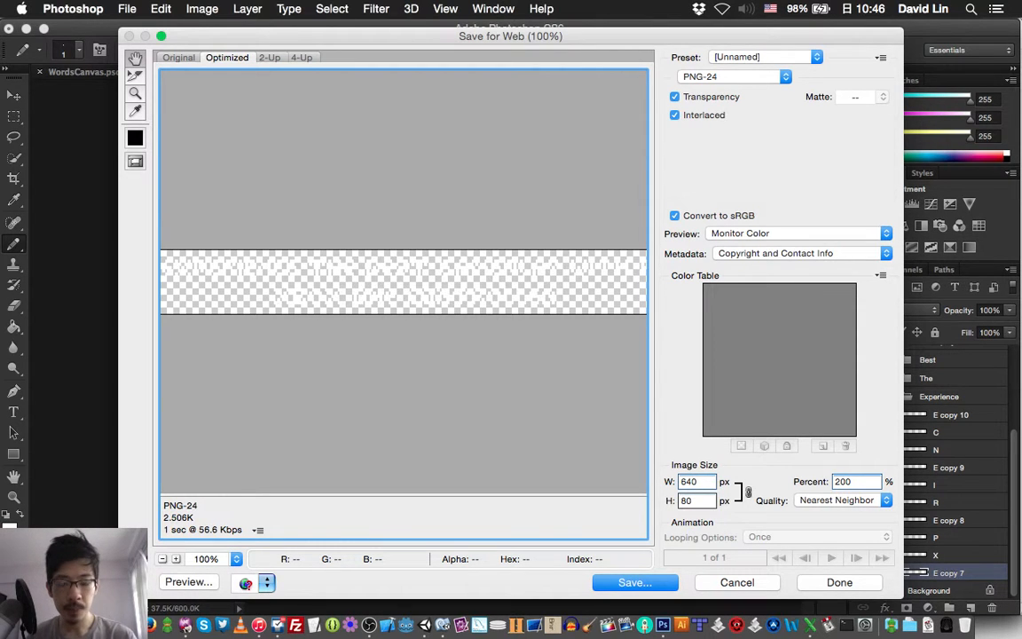
pyautogui.press('Return')
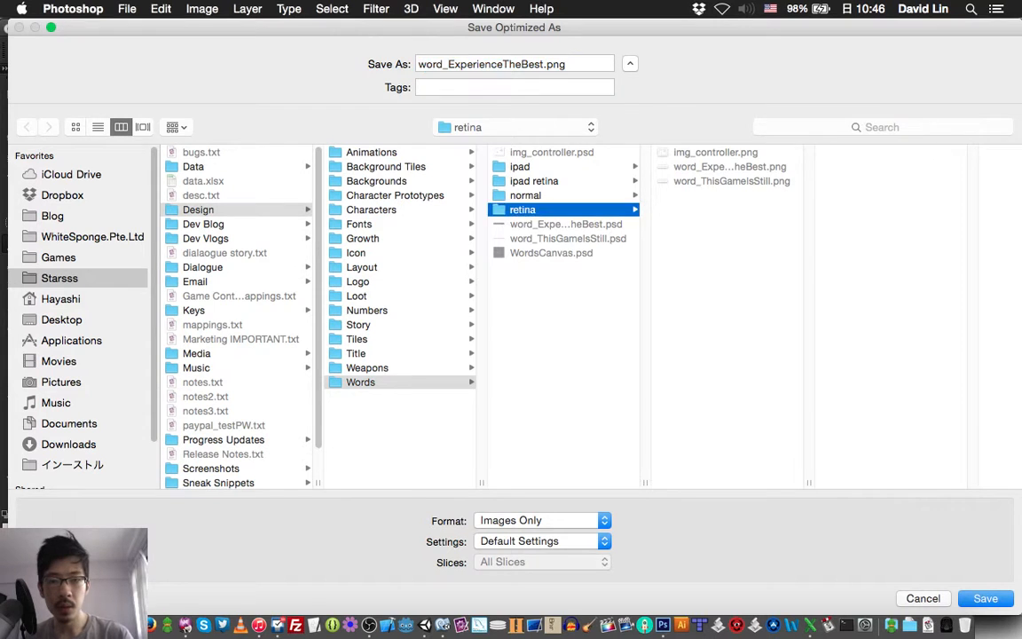
pyautogui.press('Return')
pyautogui.press('Return')
pyautogui.press('Return')
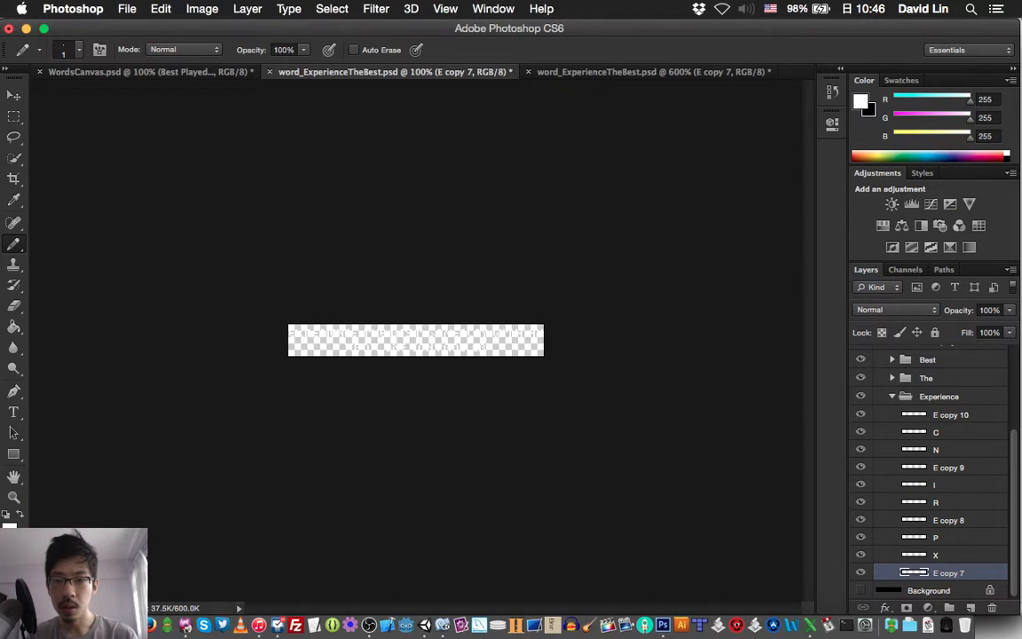
# - Reveal the document in Finder and copy word_ExperienceTheBest.png and word_ThisGameIsStill.png from the retina folder
pyautogui.rightClick(355, 71)
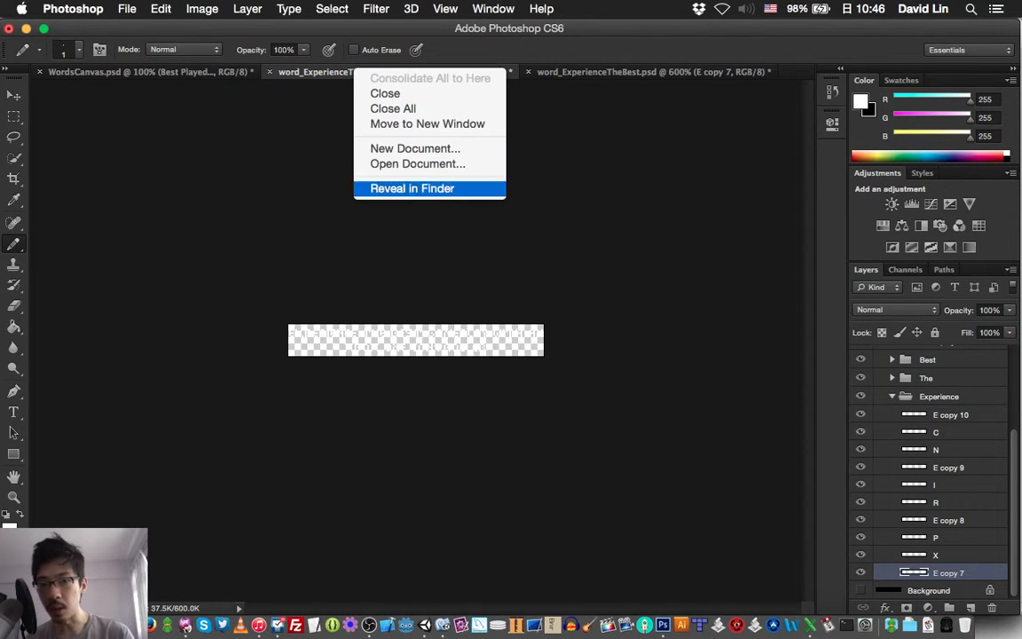
pyautogui.click(412, 188)
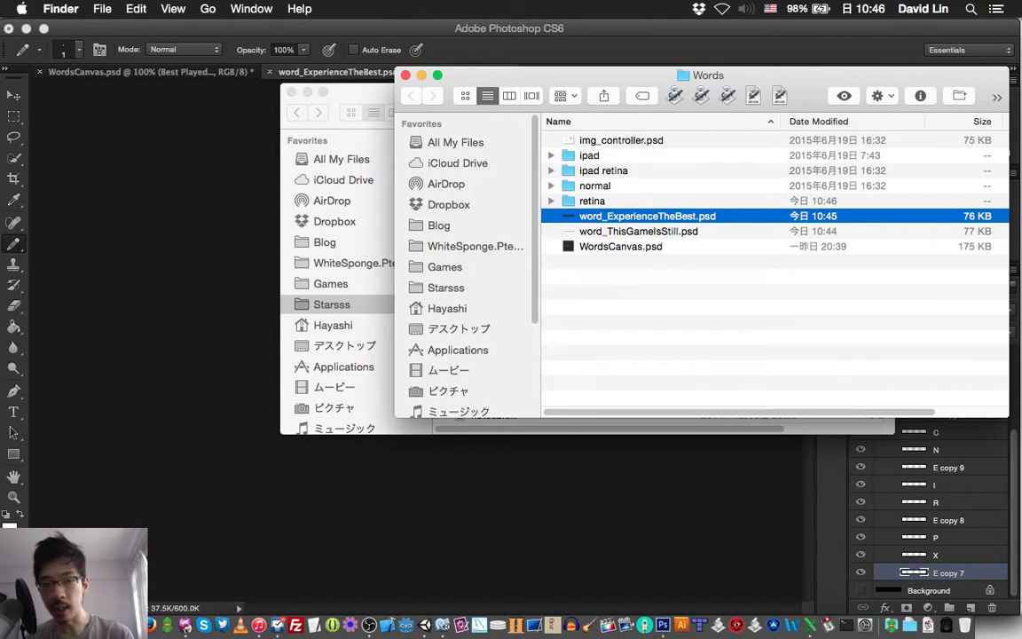
pyautogui.doubleClick(591, 202)
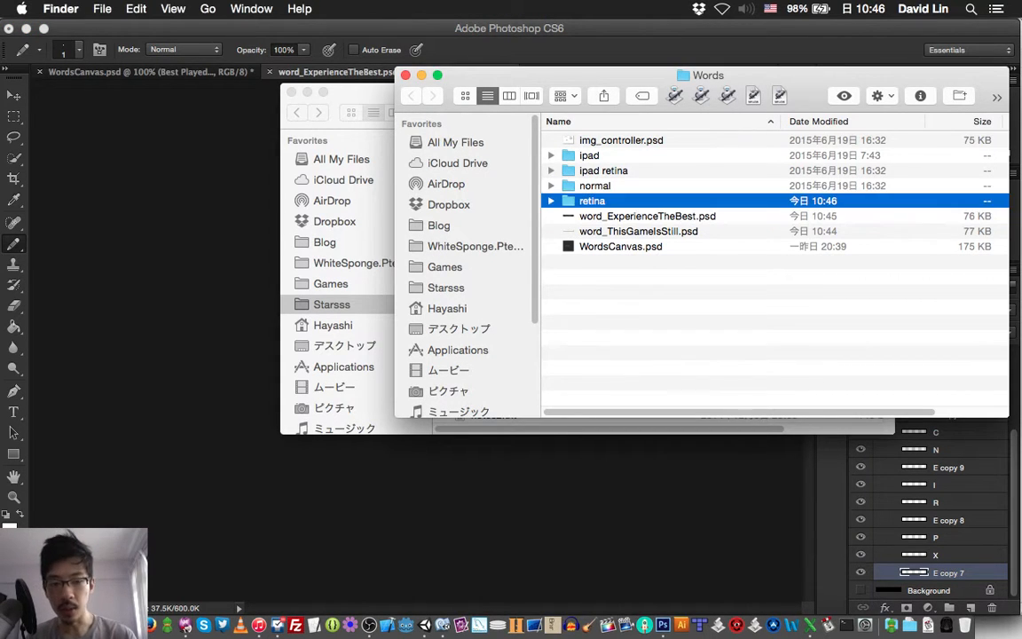
pyautogui.press('Down')
pyautogui.press('Down')
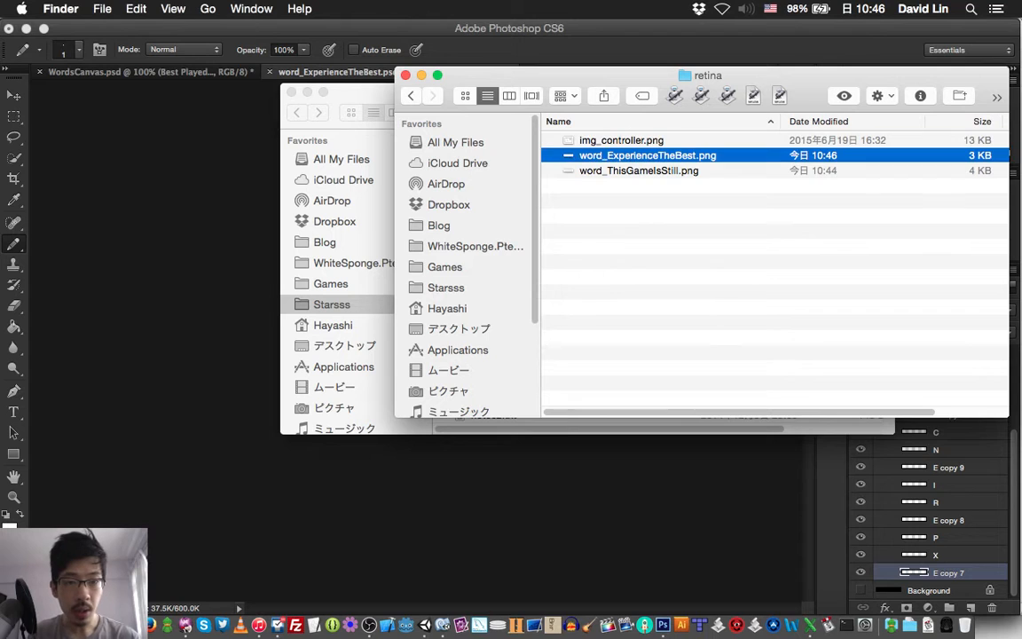
pyautogui.hotkey('shift', 'Down')
pyautogui.press('super+c')
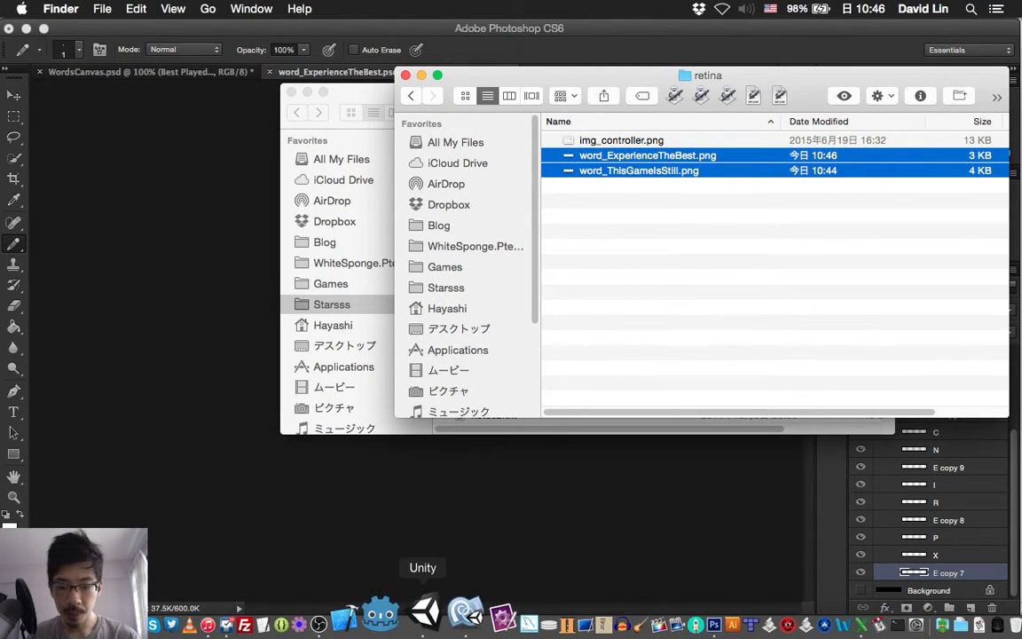
# - Paste the copied PNGs into the Unity project's Words folder, replacing word_ExperienceTheBest.png and word_ThisGameIsStill.png
pyautogui.click(426, 613)
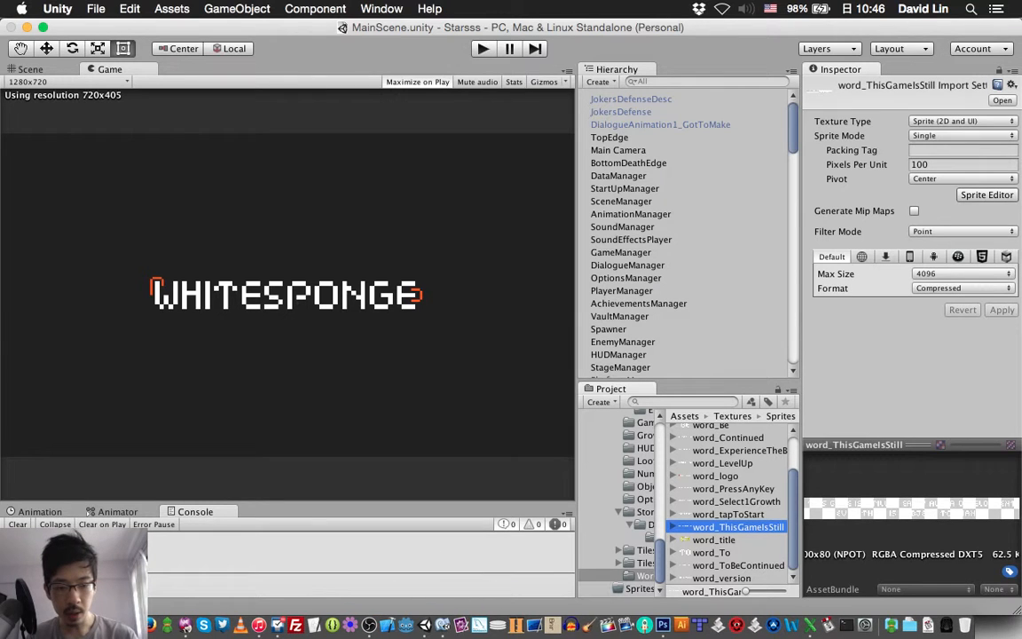
pyautogui.rightClick(715, 527)
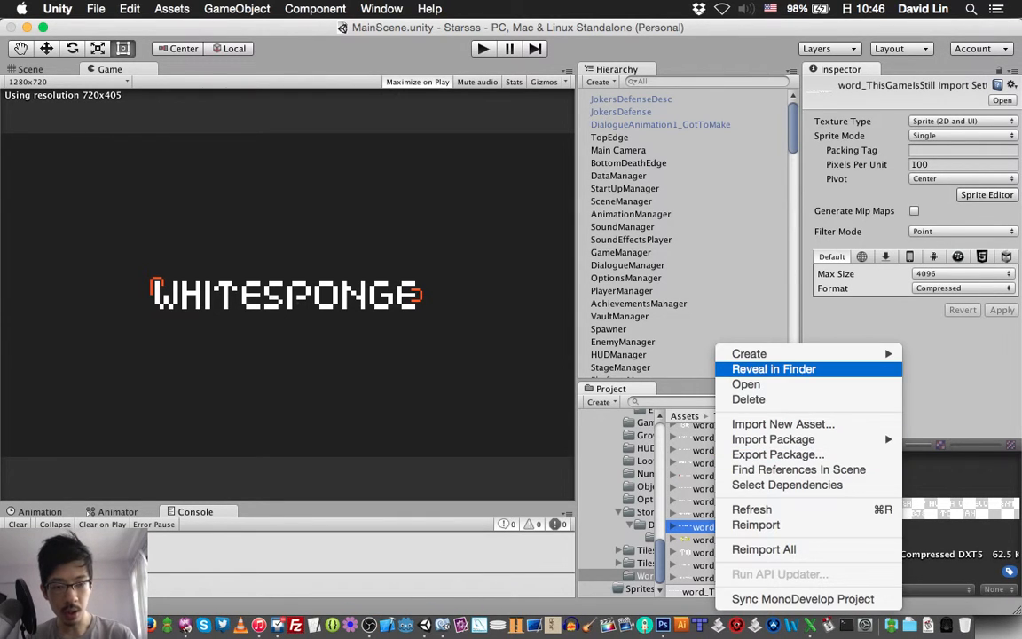
pyautogui.click(773, 368)
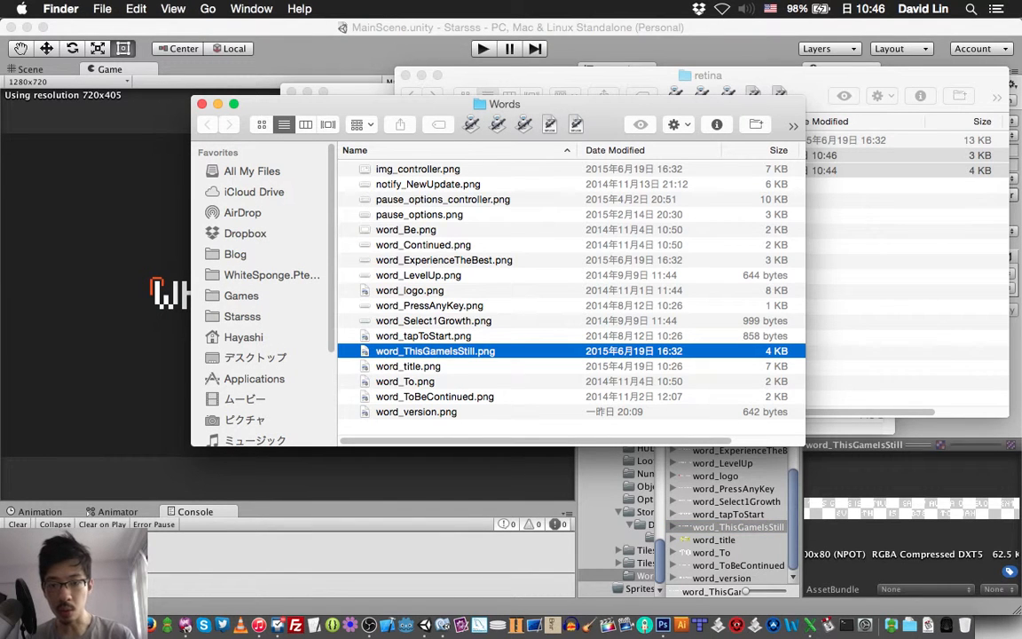
pyautogui.rightClick(504, 104)
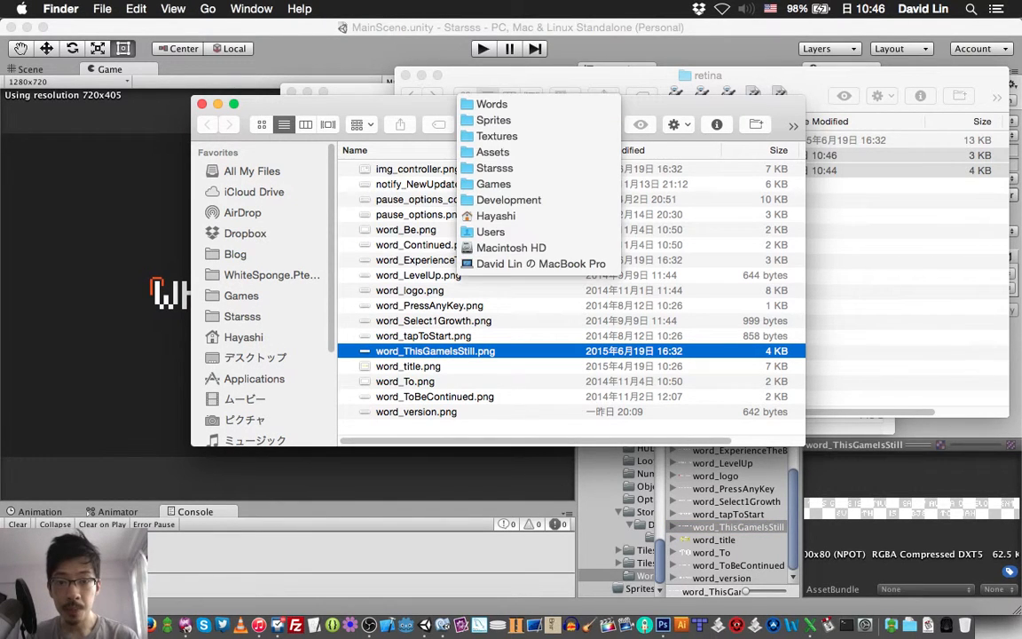
pyautogui.press('Escape')
pyautogui.press('super+v')
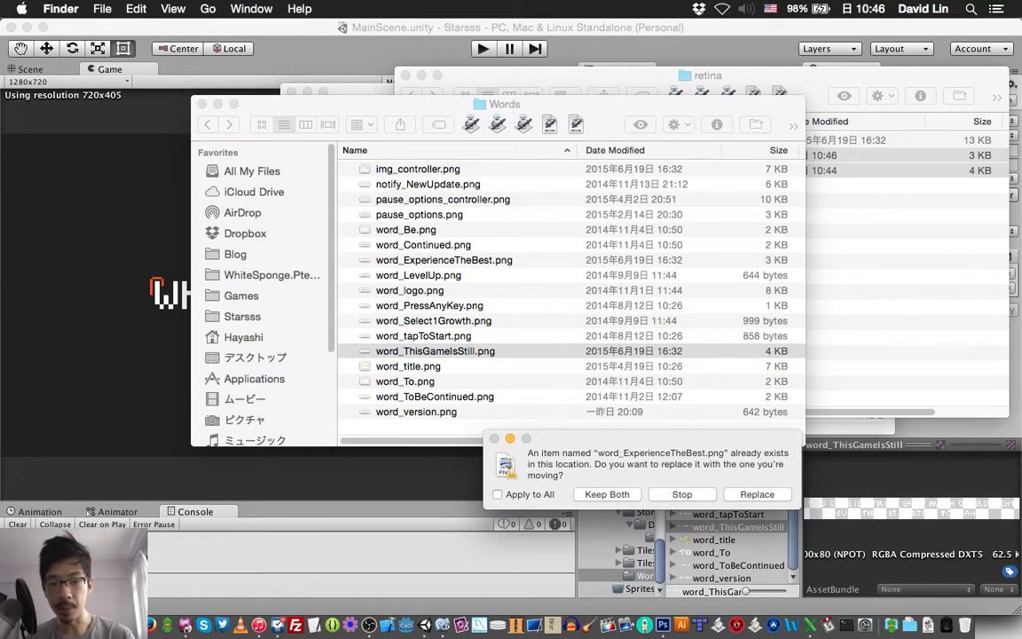
pyautogui.click(498, 495)
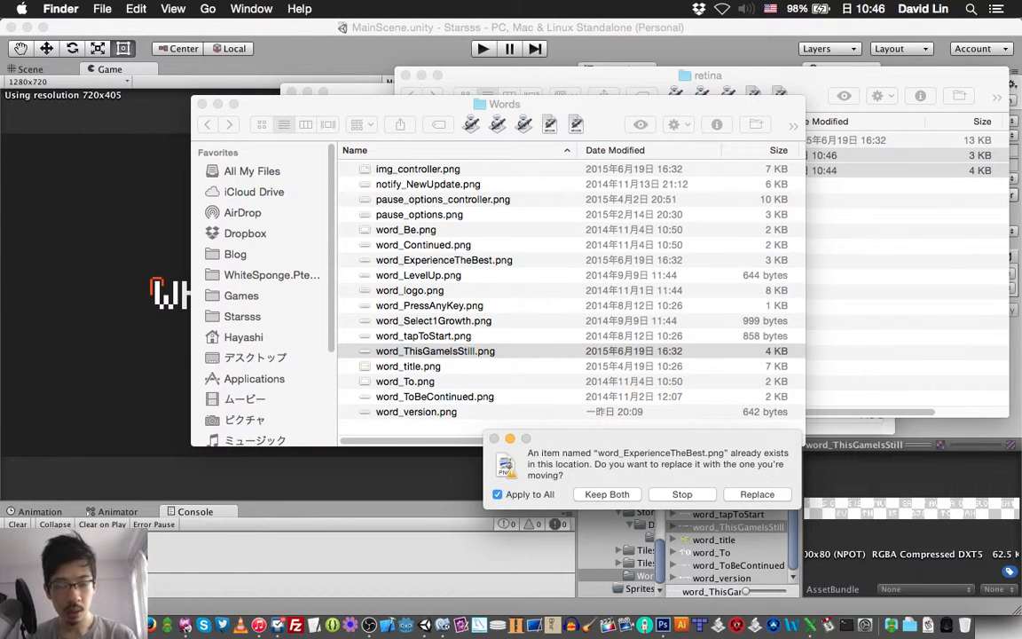
pyautogui.click(757, 494)
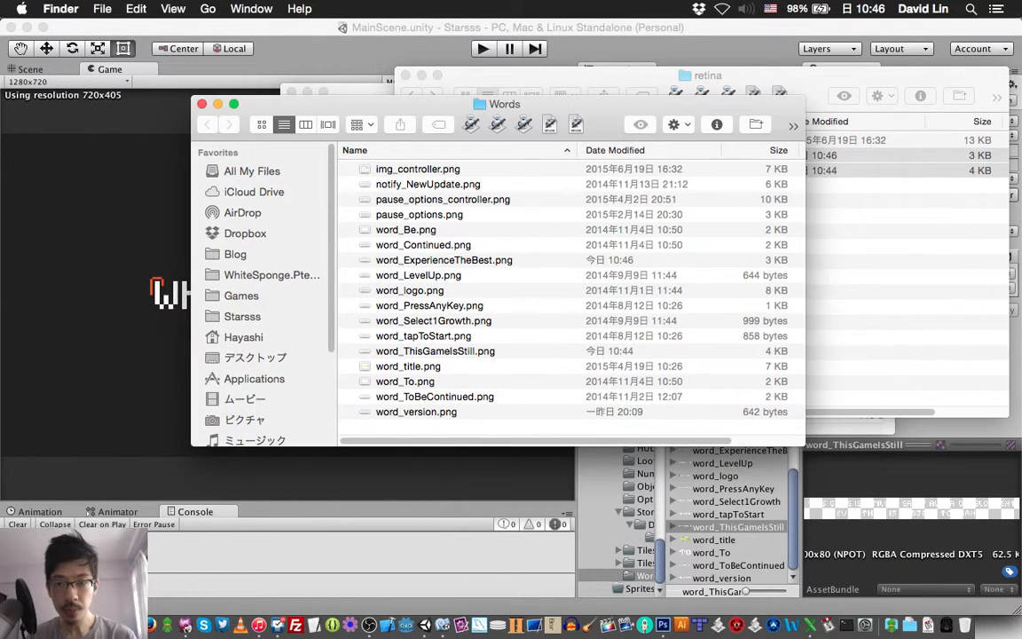
# - Return to Unity and play-test MainScene to check the start-up messages, stopping playback after the check
pyautogui.press('super+Tab')
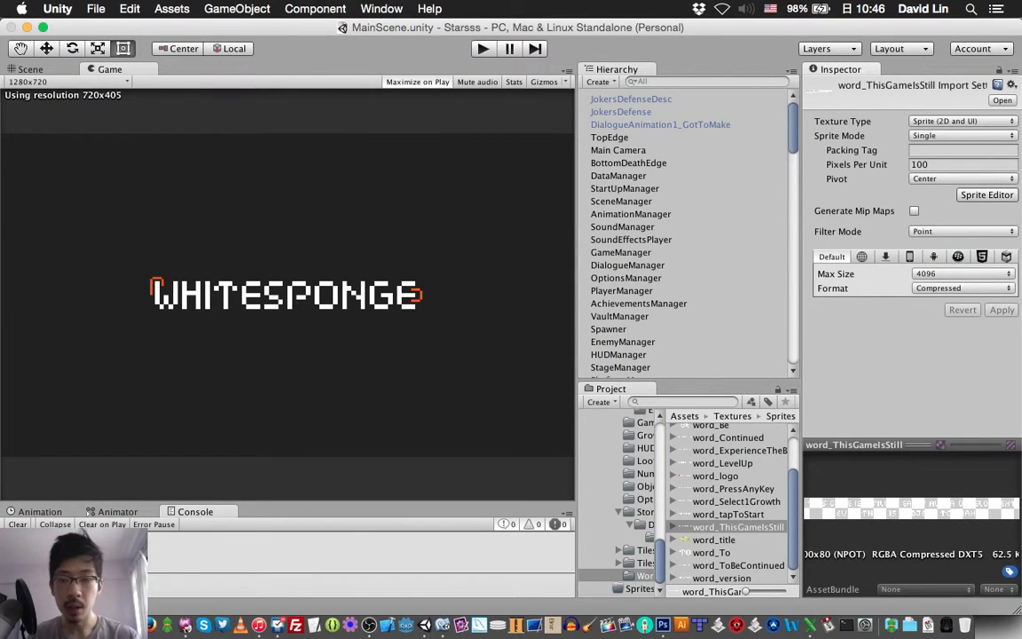
pyautogui.press('super+p')
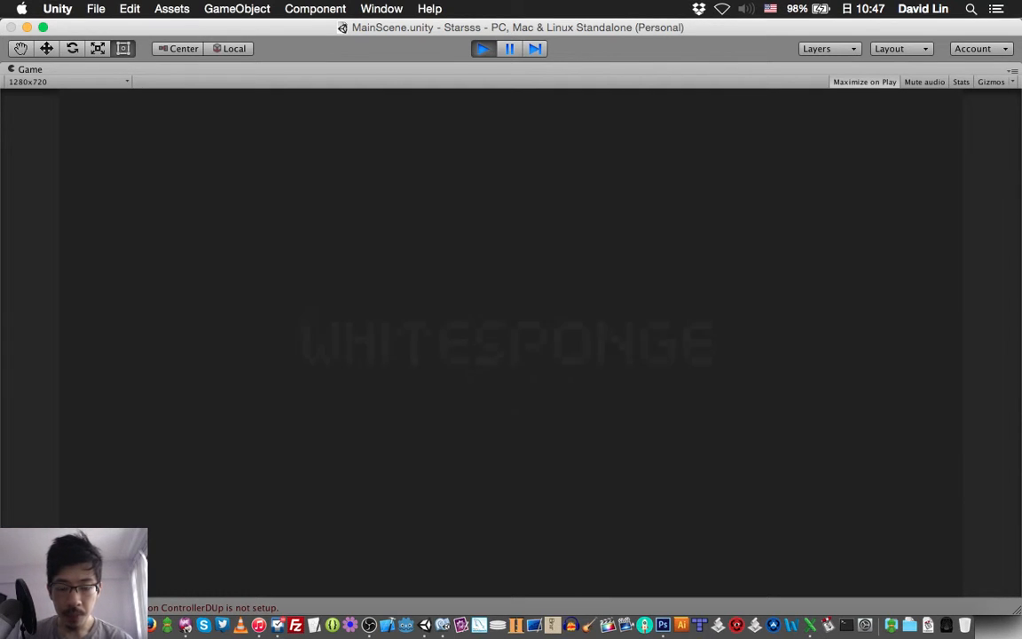
pyautogui.press('super+p')
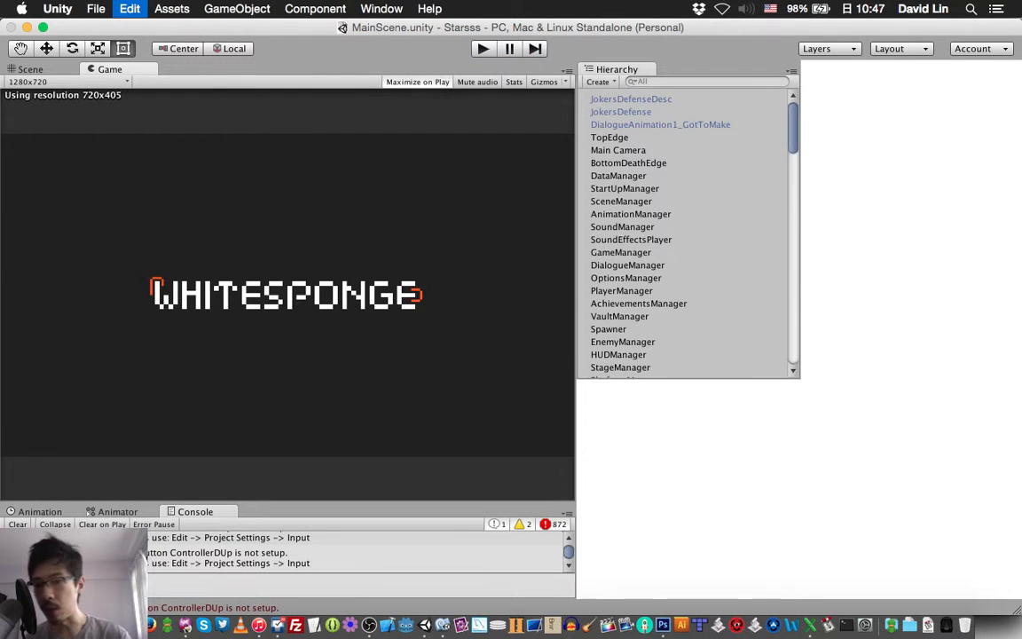
# - Save the scene and set the standalone build's target platform to Mac OS X in Build Settings
pyautogui.press('super+s')
pyautogui.press('super+shift+b')
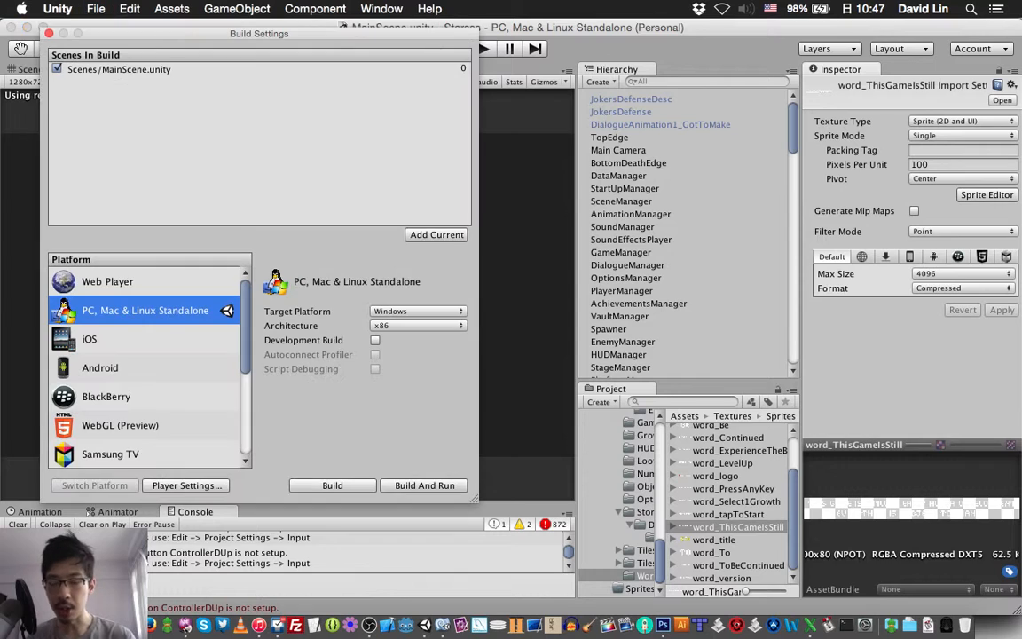
pyautogui.click(417, 311)
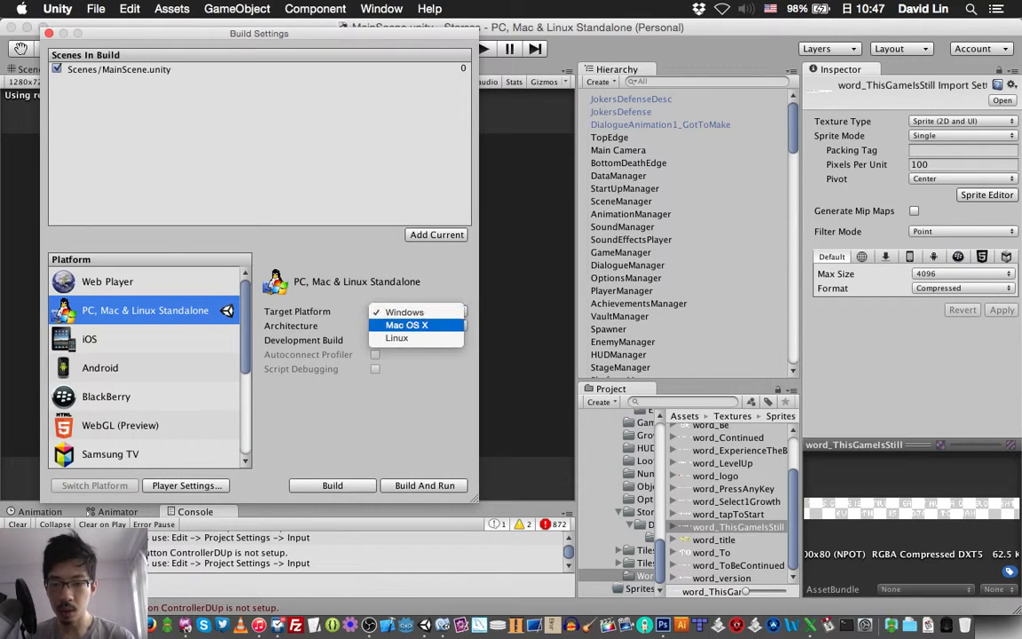
pyautogui.press('Escape')
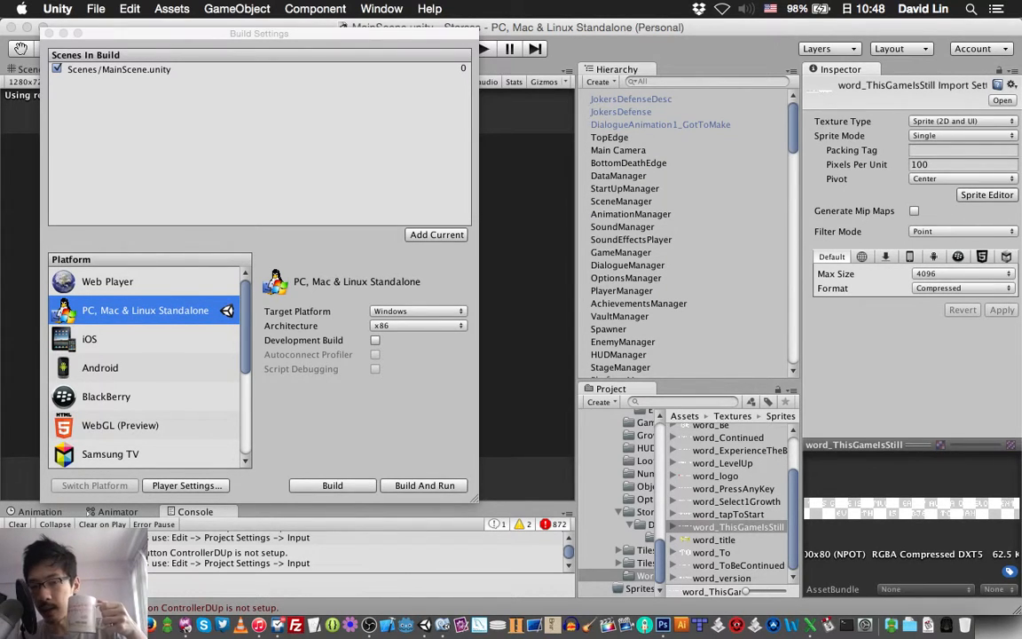
pyautogui.click(417, 310)
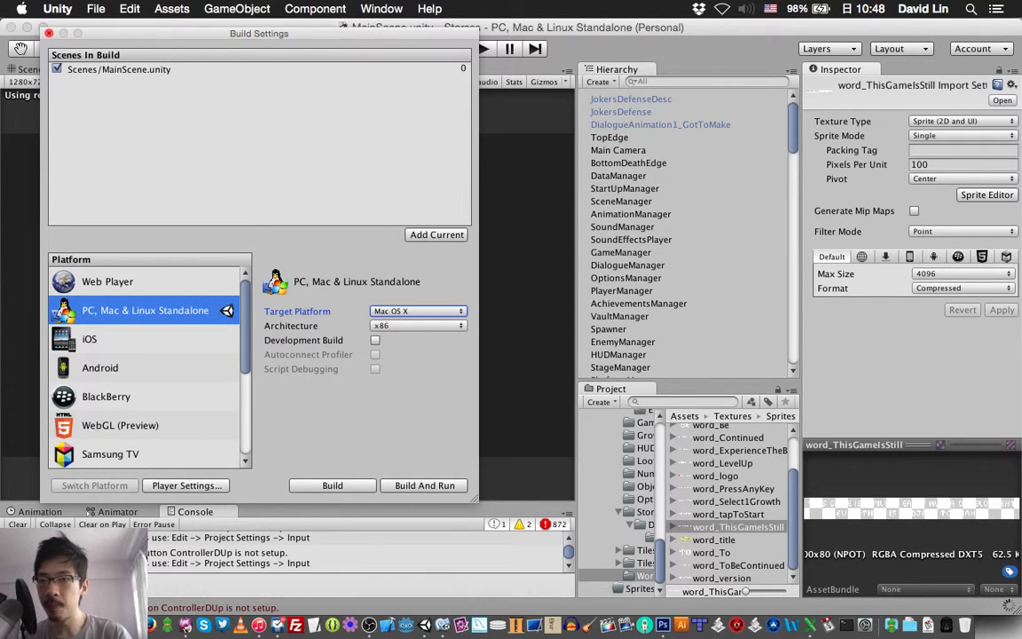
pyautogui.press('super+w')
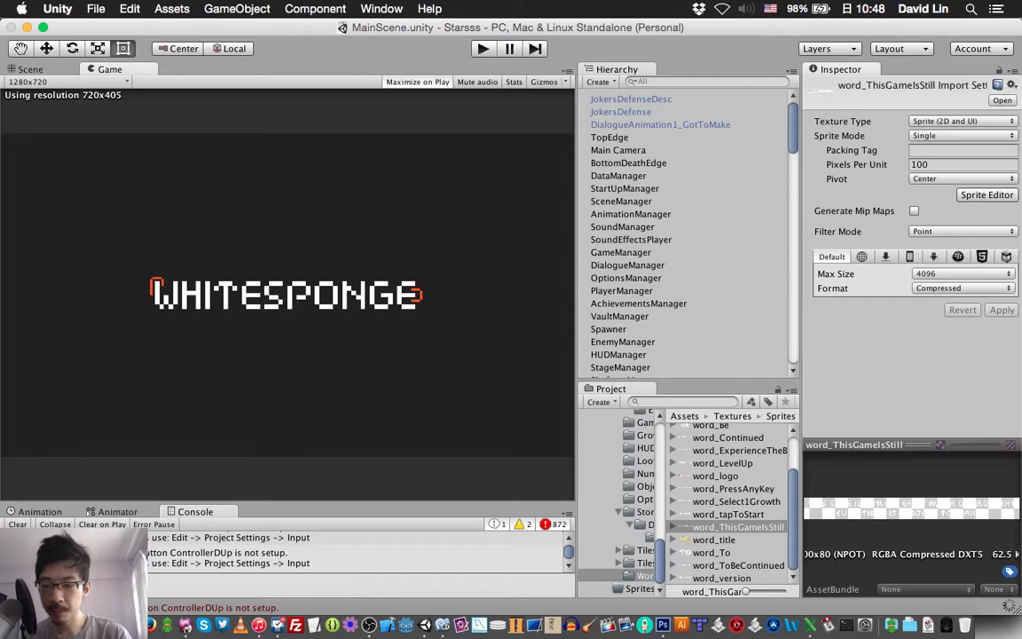
# - Switch to Finder and open the ProjectSettings folder inside the Starsss project folder
pyautogui.press('super+Tab')
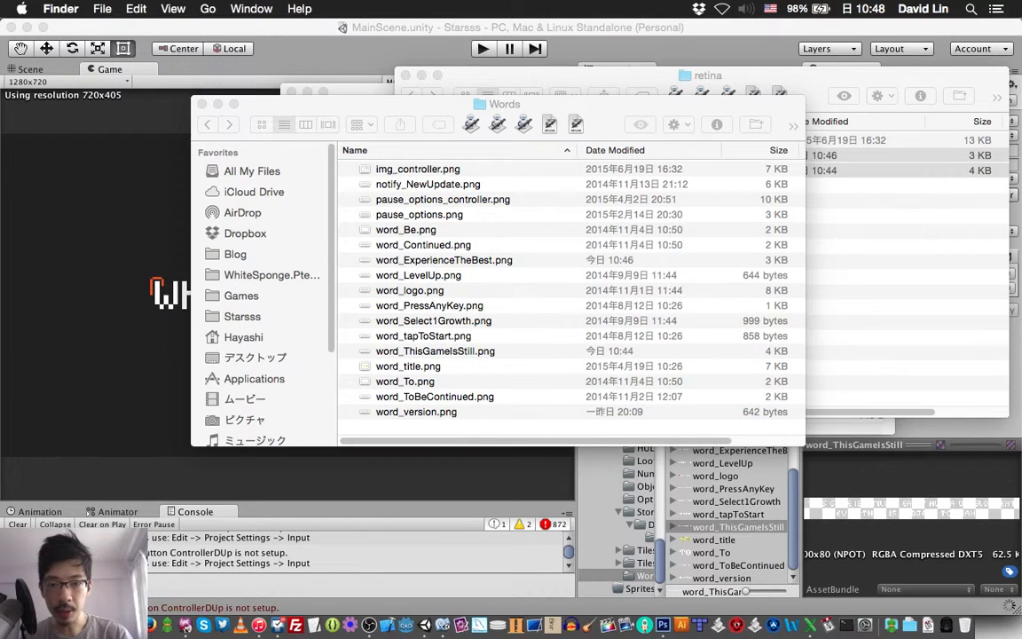
pyautogui.press('super+shift+g')
pyautogui.press('super+Up')
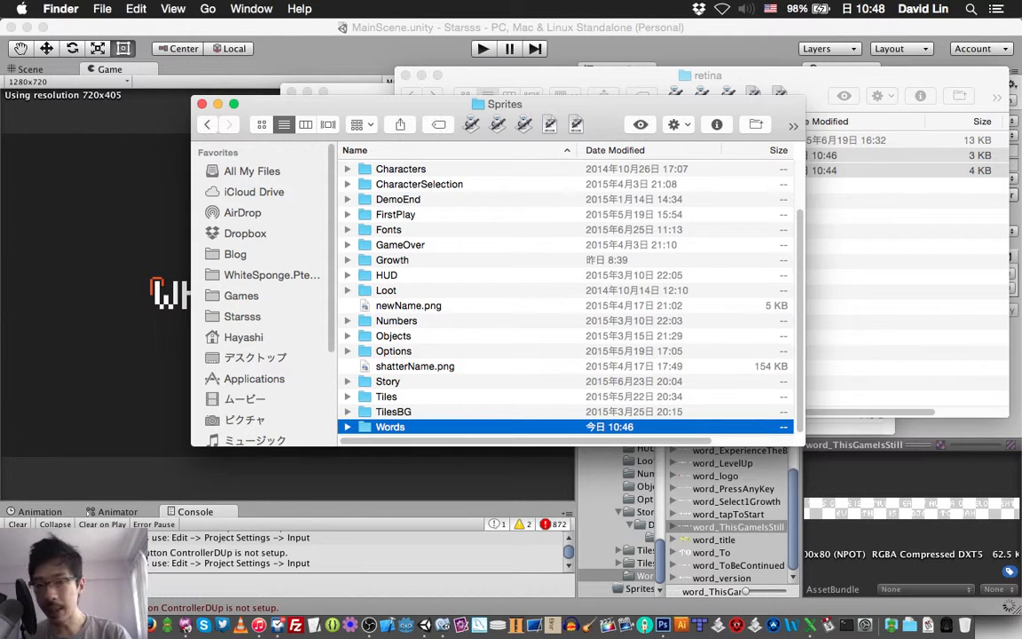
pyautogui.press('super+Up')
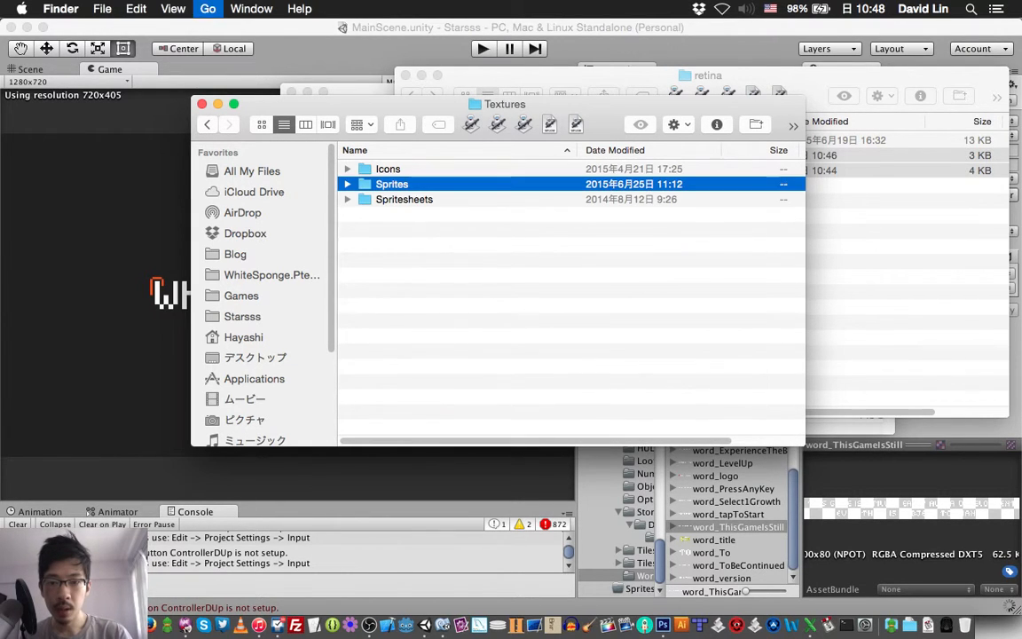
pyautogui.press('super+Up')
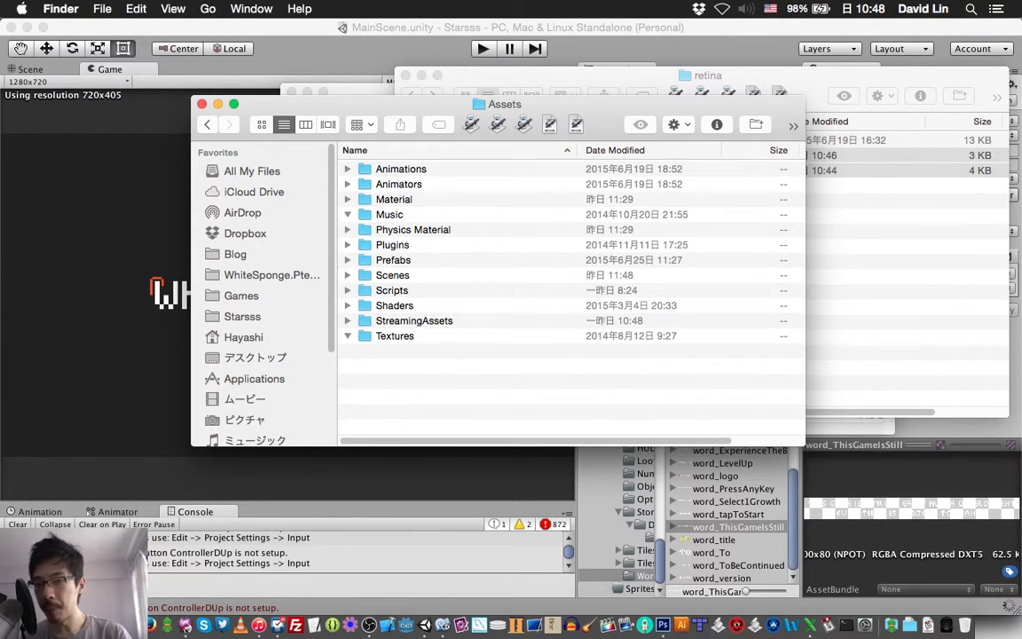
pyautogui.press('super+Up')
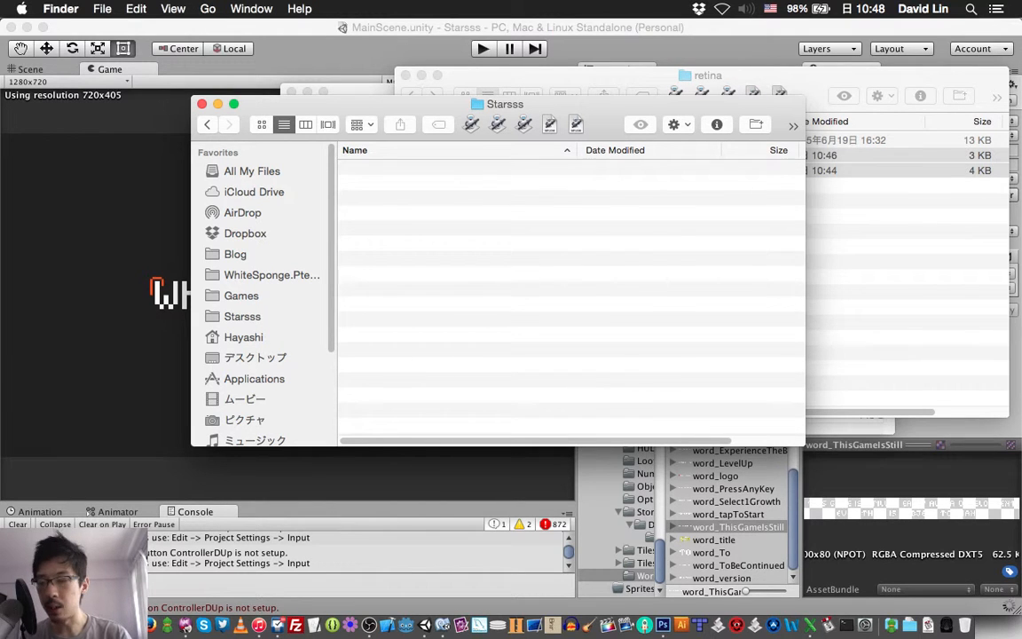
pyautogui.press('Down')
pyautogui.press('Down')
pyautogui.press('Down')
pyautogui.press('Down')
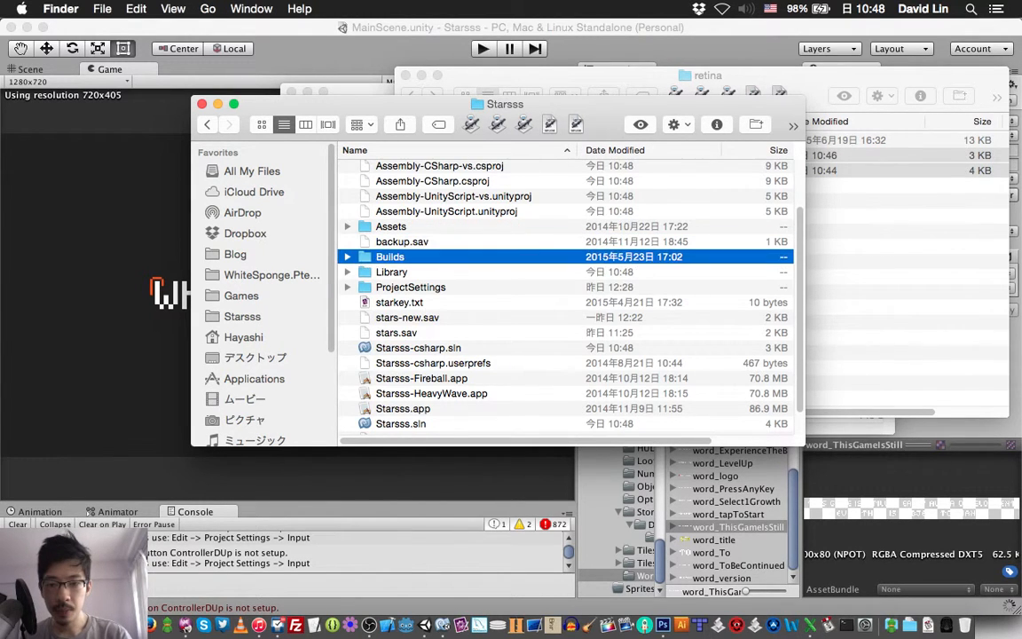
pyautogui.press('super+Down')
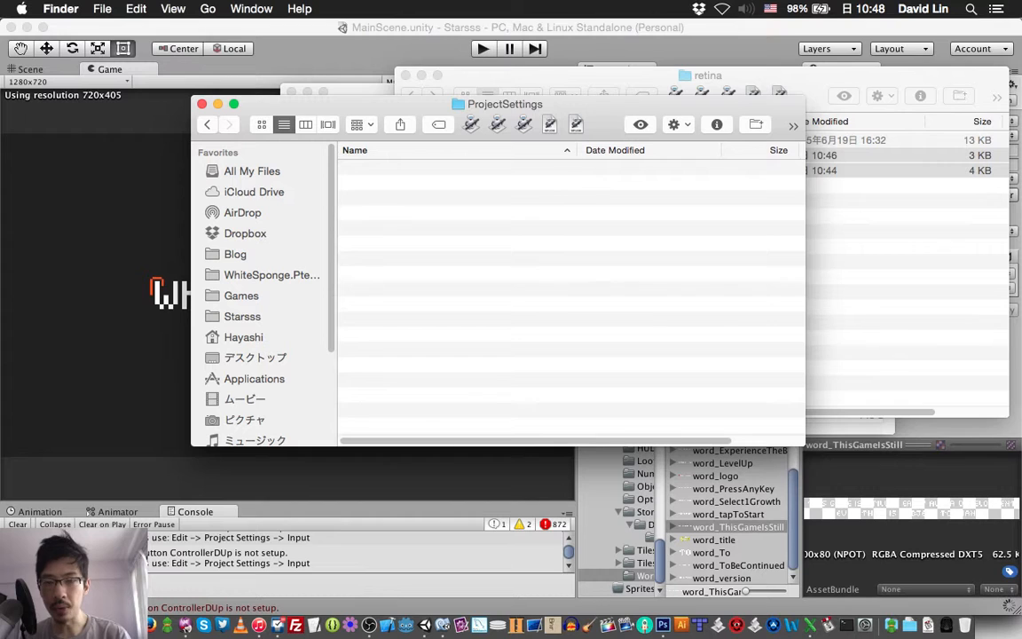
# - Copy InputManager.asset from the Mac folder inside the ProjectSettings backup folder
pyautogui.press('Down')
pyautogui.press('Down')
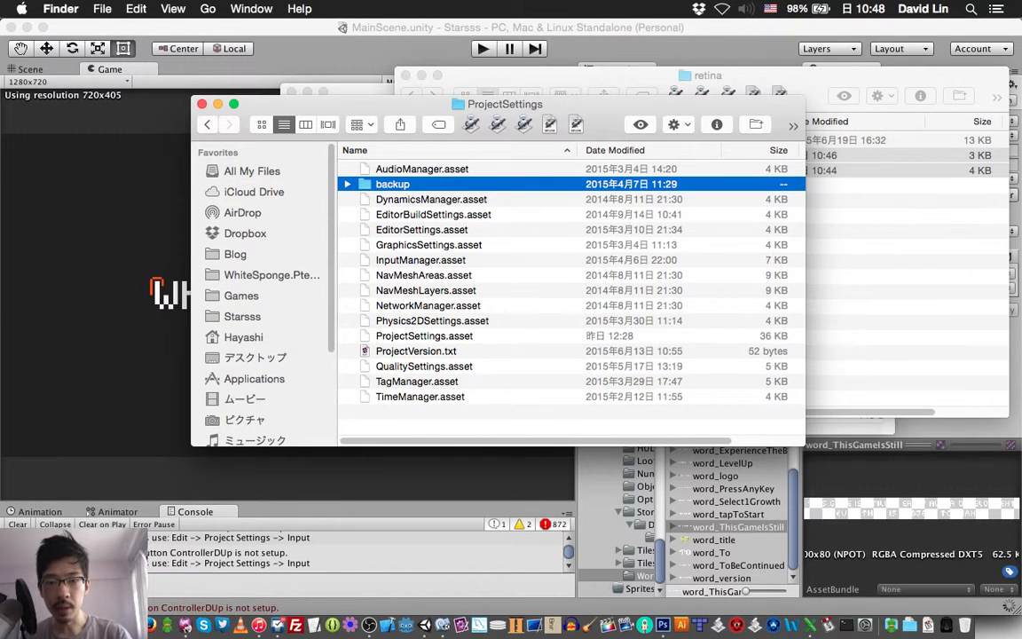
pyautogui.press('super+Down')
pyautogui.press('Down')
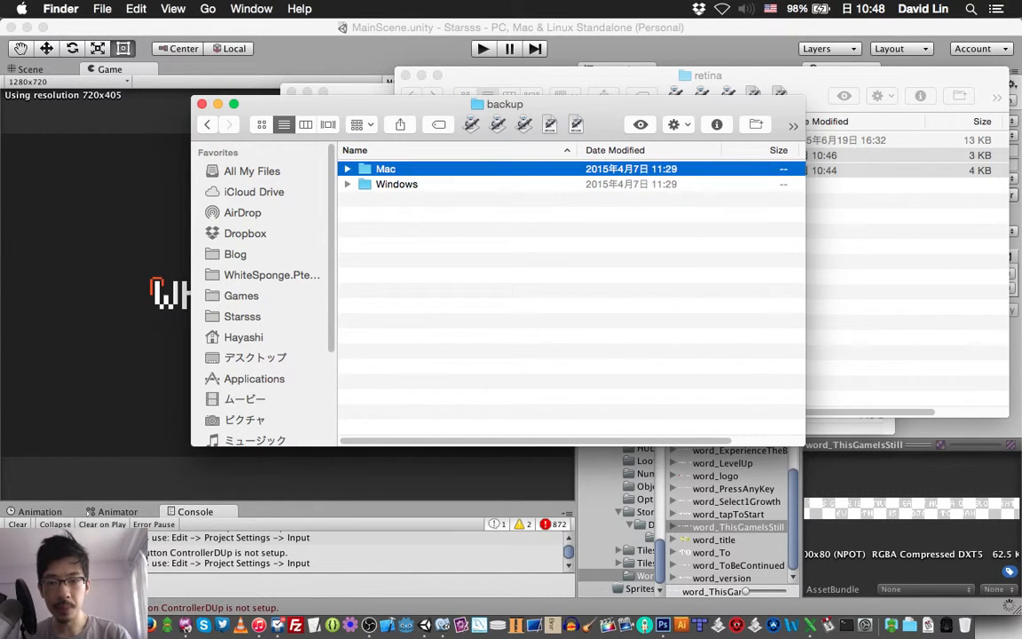
pyautogui.press('super+Down')
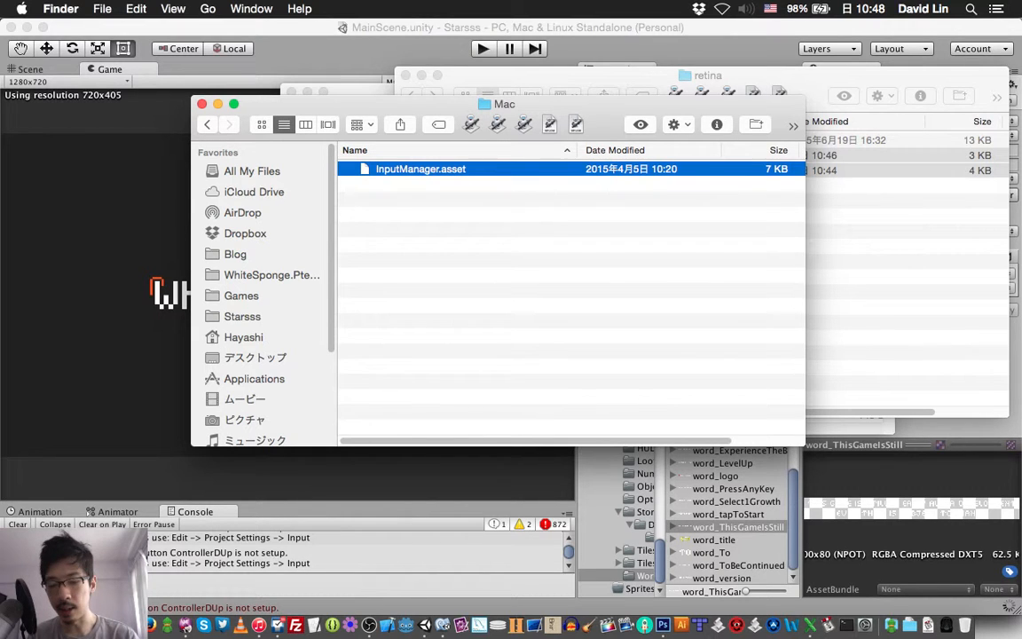
pyautogui.press('super+c')
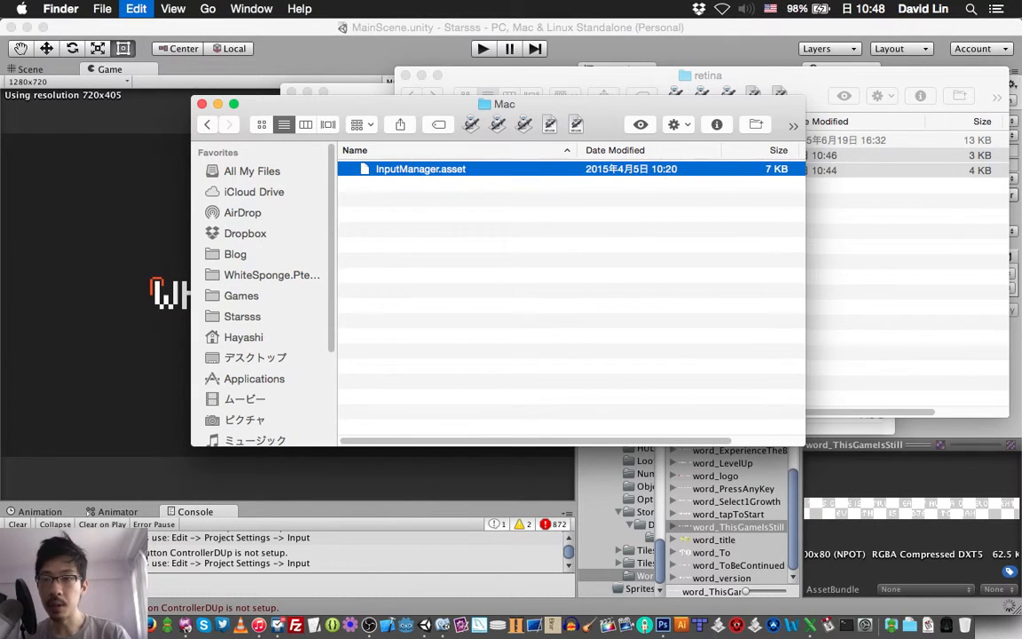
# - Paste the Mac InputManager.asset into ProjectSettings, replacing the existing file
pyautogui.press('super+Up')
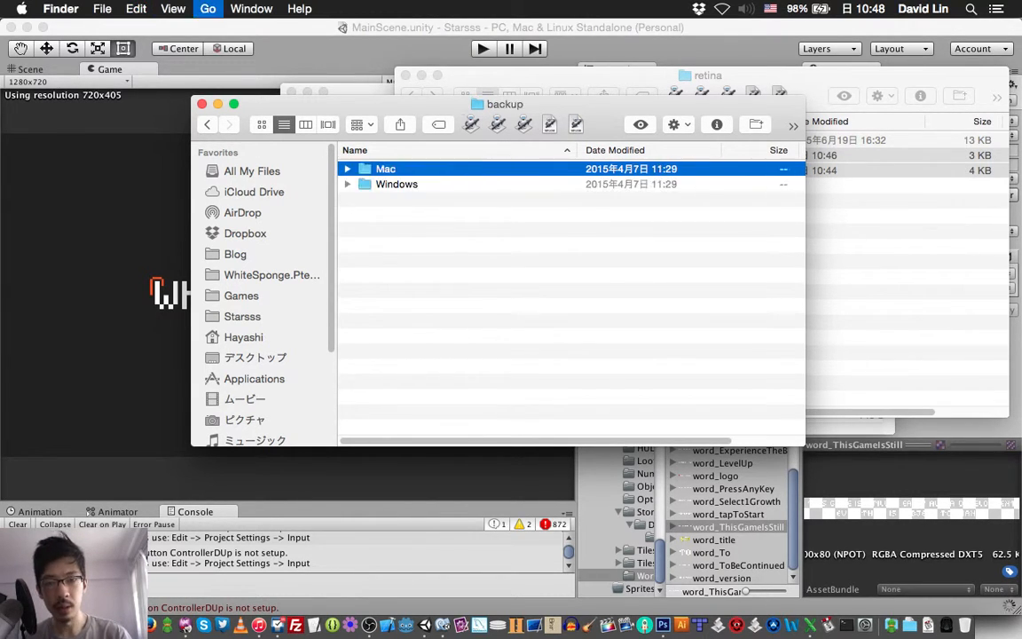
pyautogui.press('super+Up')
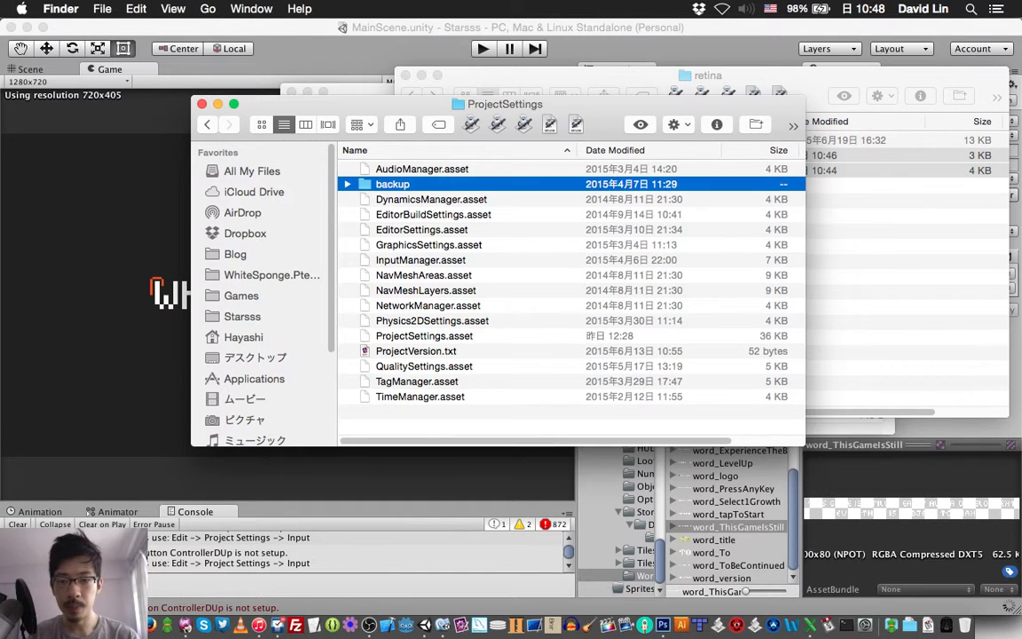
pyautogui.press('super+alt+v')
pyautogui.press('Return')
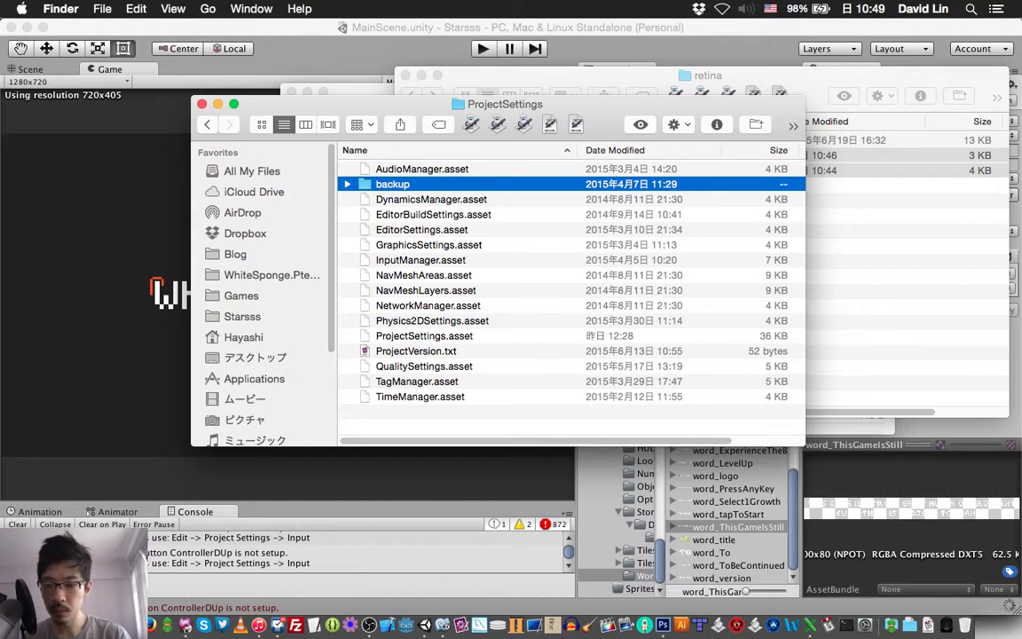
# - Check the Twitch chat room in Colloquy, the Facebook group post in Safari and the stream status in OBS
pyautogui.click(189, 617)
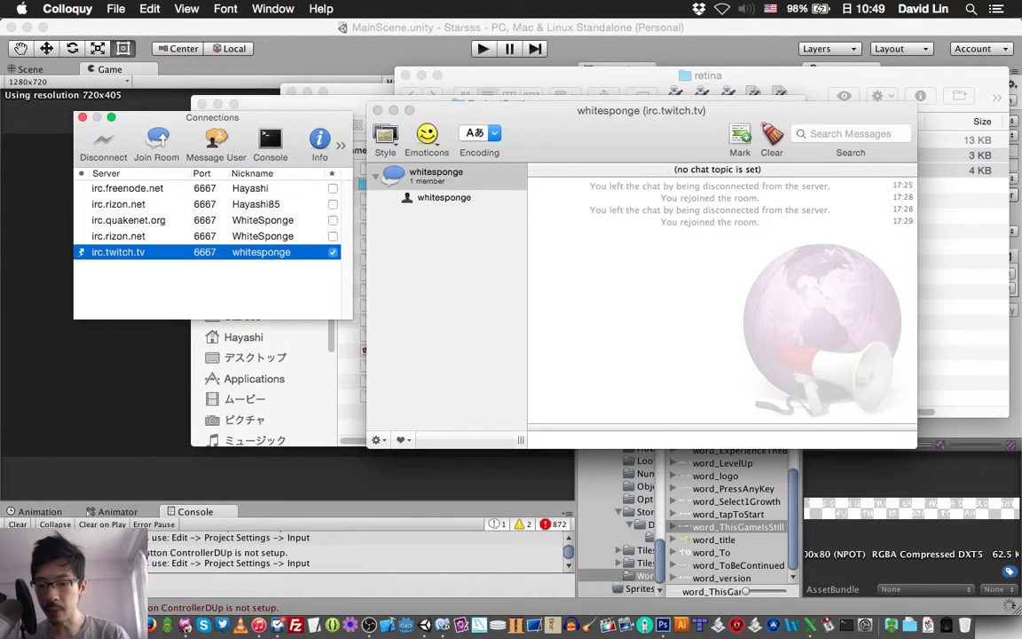
pyautogui.press('super+Tab')
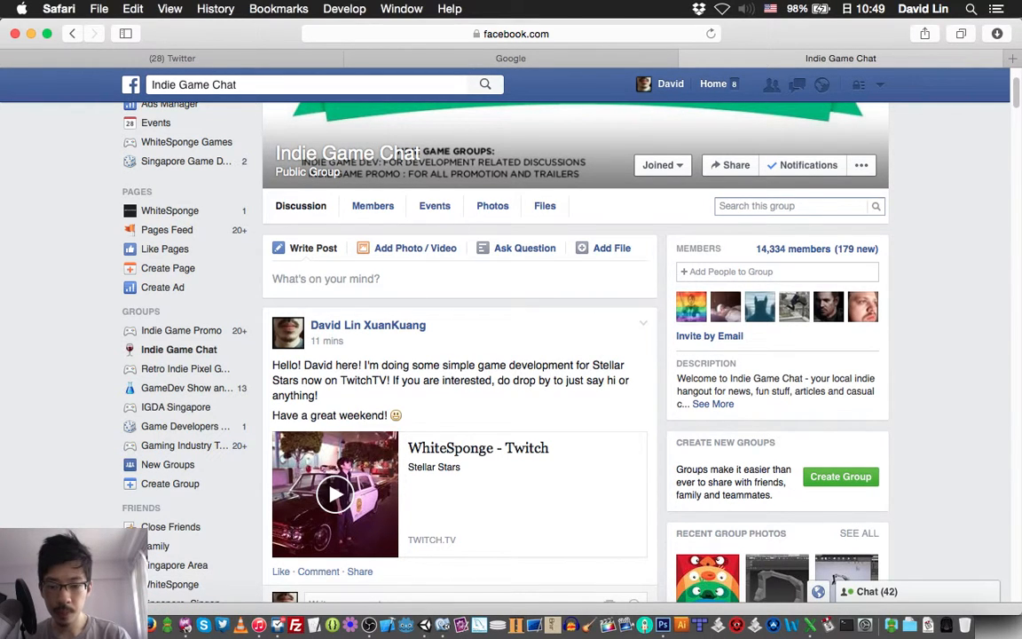
pyautogui.click(371, 623)
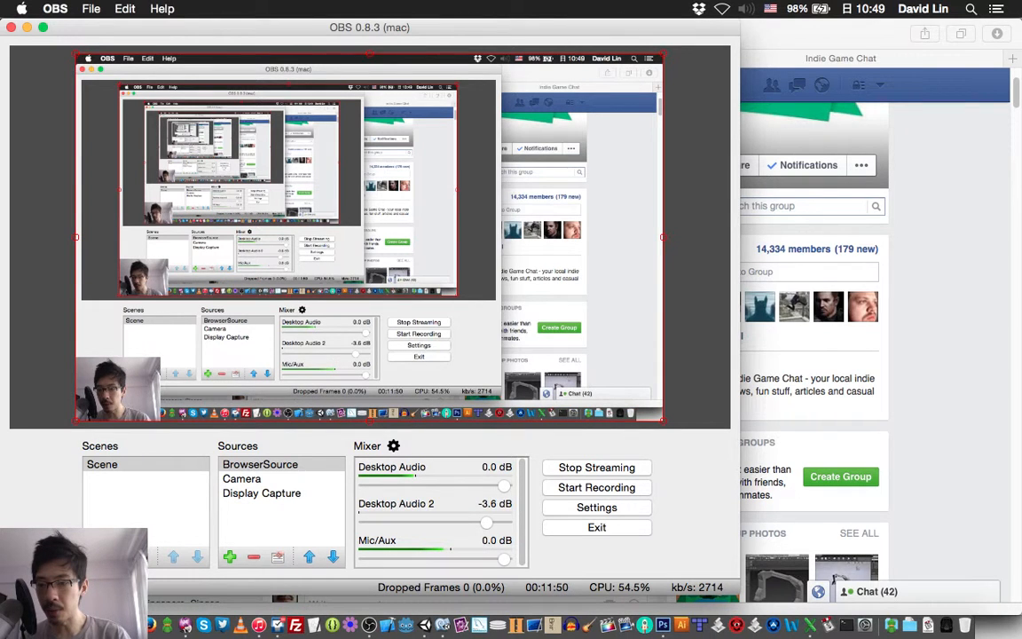
pyautogui.press('super+Tab')
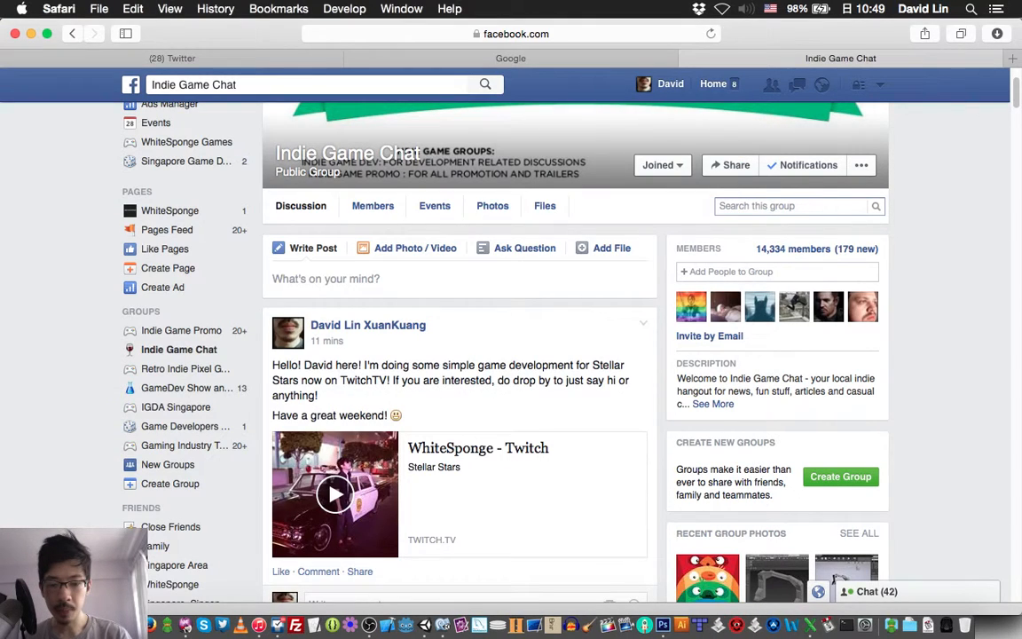
# - Switch to Photoshop, save word_ExperienceTheBest.psd and close both of its windows
pyautogui.click(665, 610)
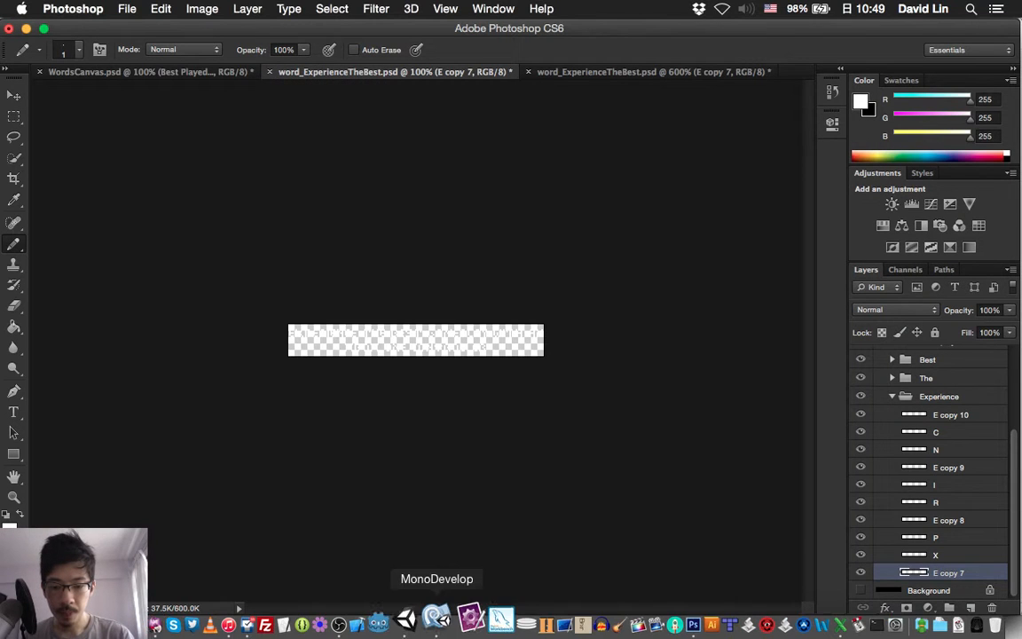
pyautogui.click(440, 612)
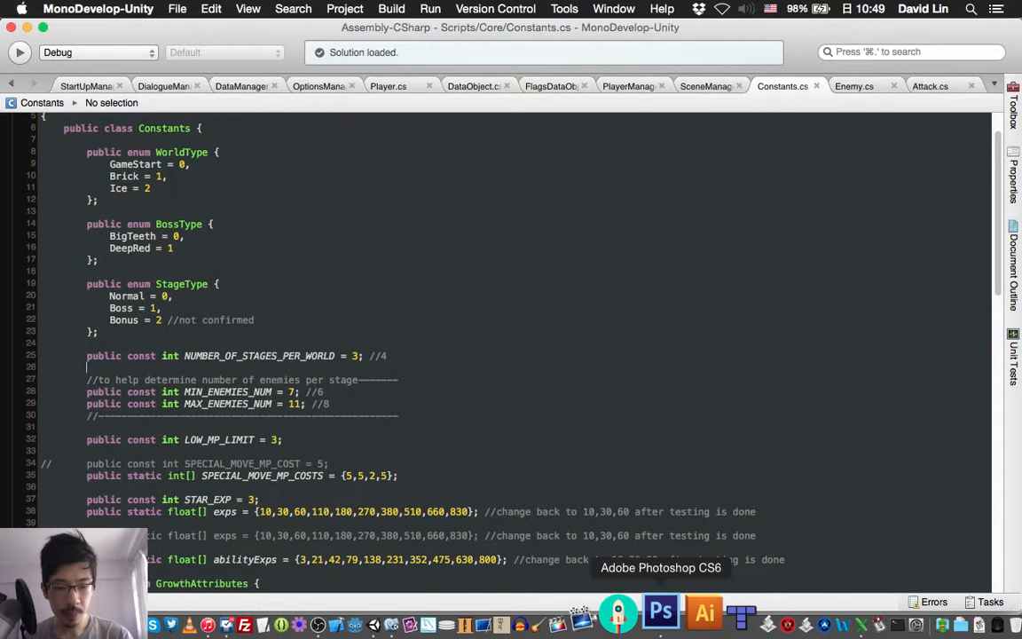
pyautogui.click(661, 612)
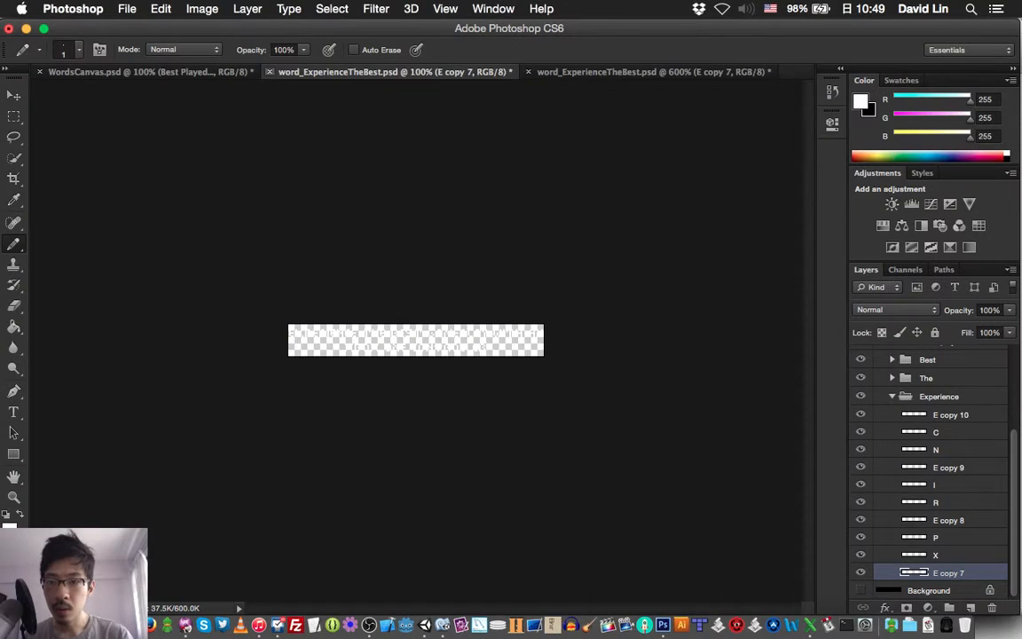
pyautogui.press('super+s')
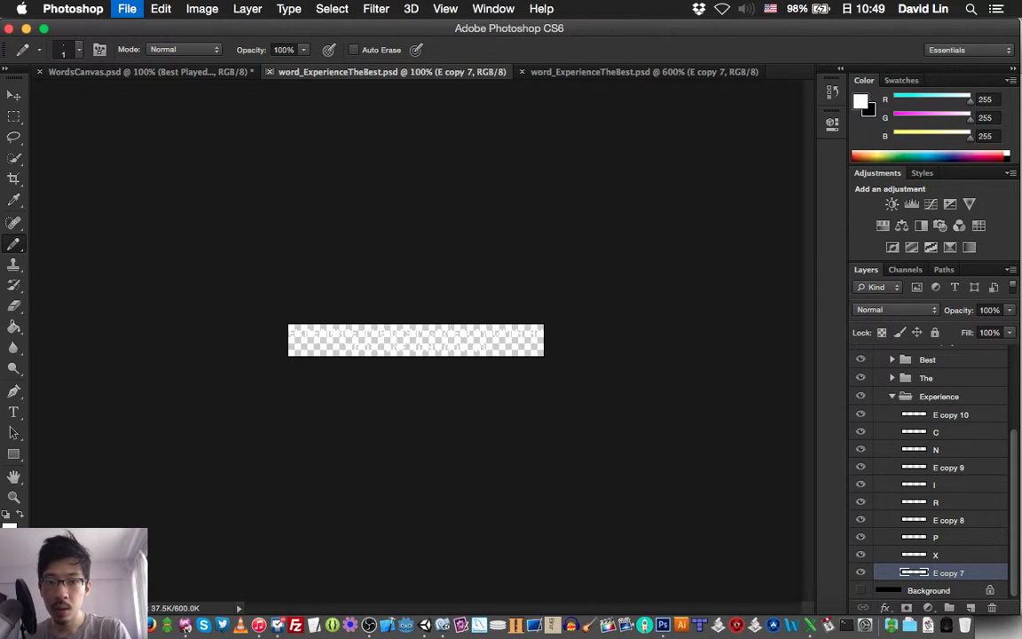
pyautogui.press('super+w')
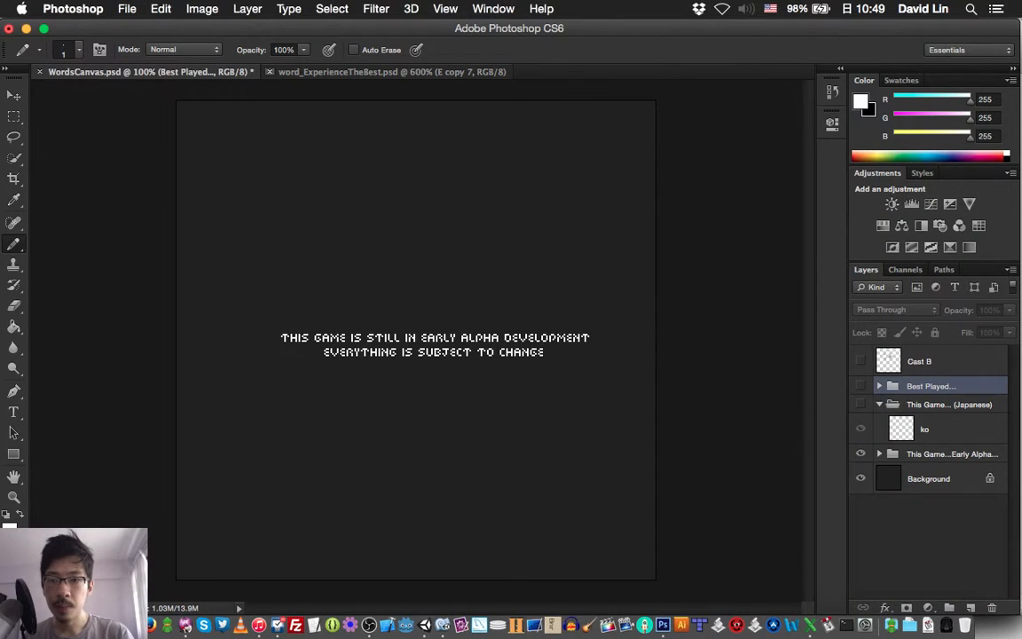
pyautogui.press('super+w')
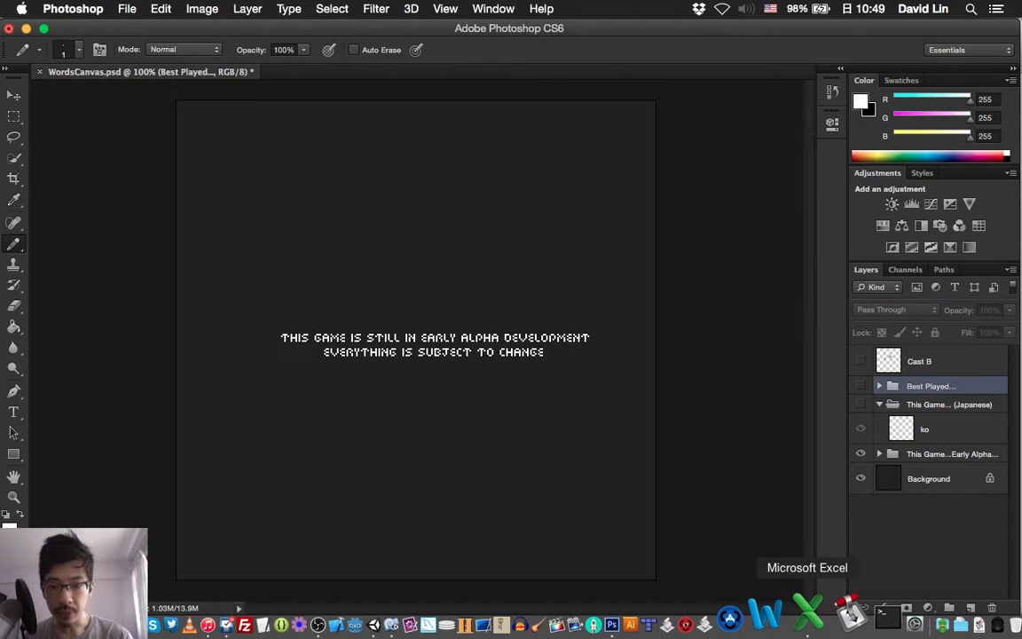
# - Check the "Press any key to start" row of UITextTranslations.xlsx in Excel and play-test the game in Unity up to character selection
pyautogui.click(807, 612)
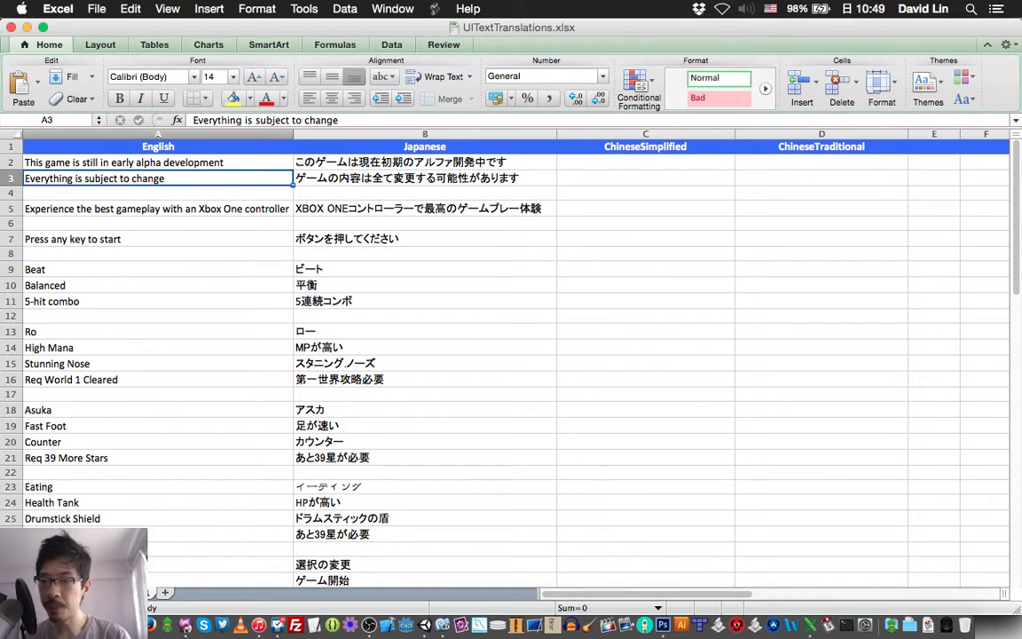
pyautogui.click(158, 239)
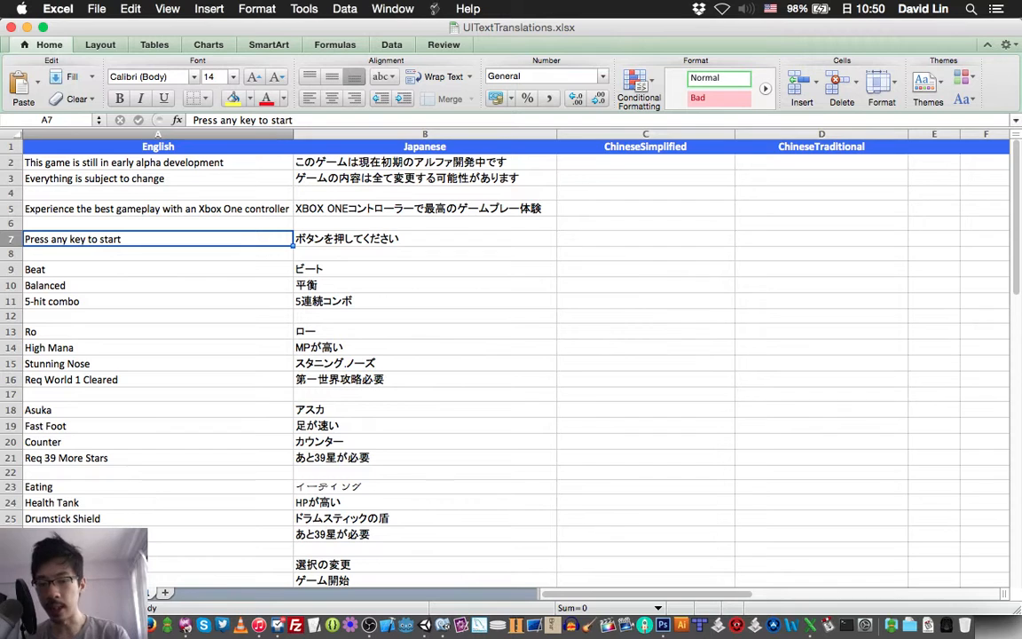
pyautogui.click(429, 621)
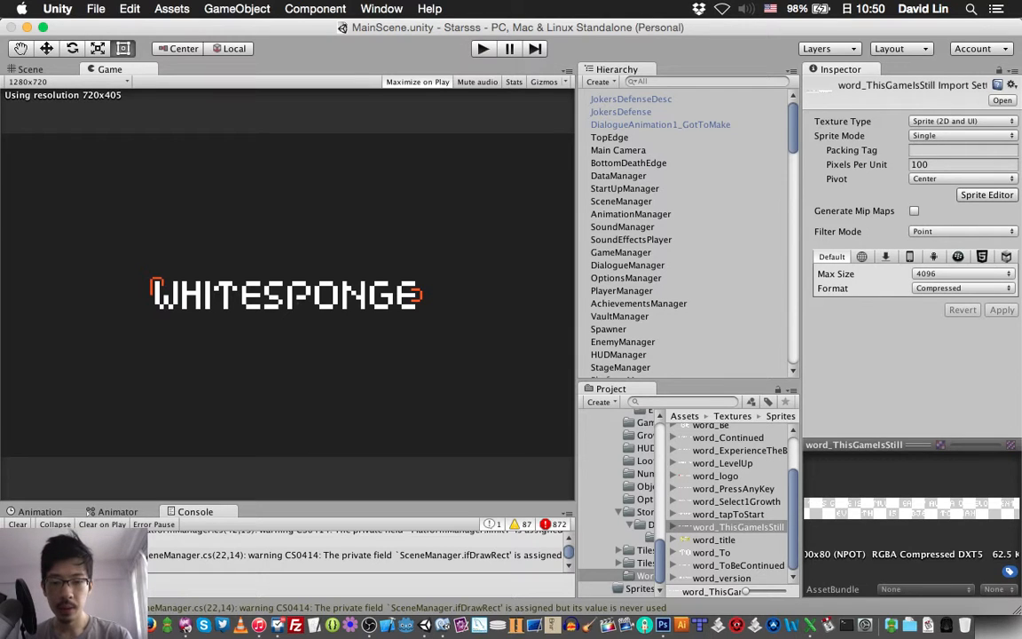
pyautogui.press('super+p')
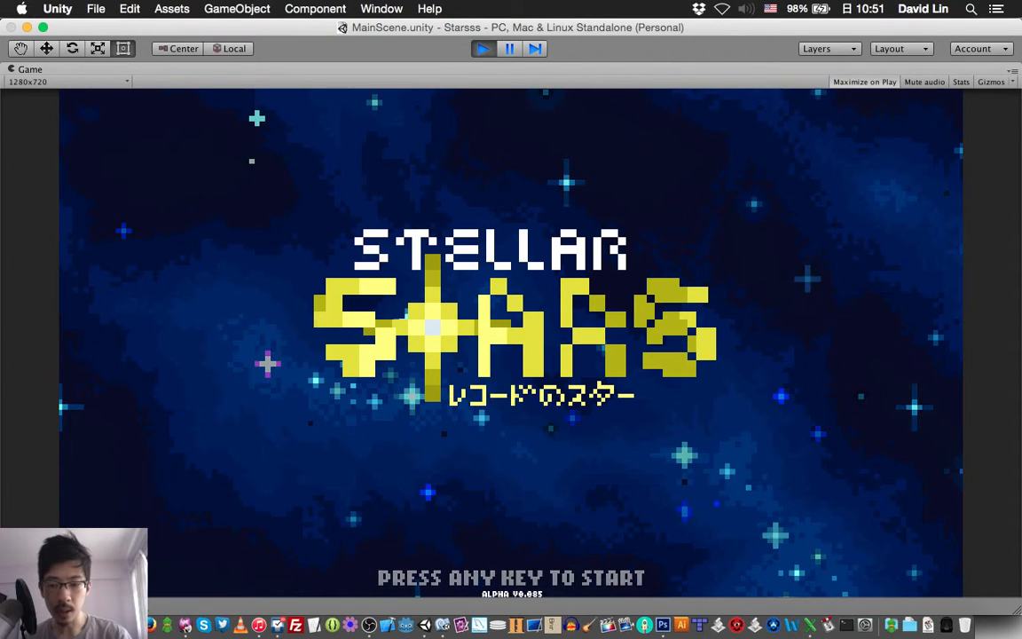
pyautogui.press('space')
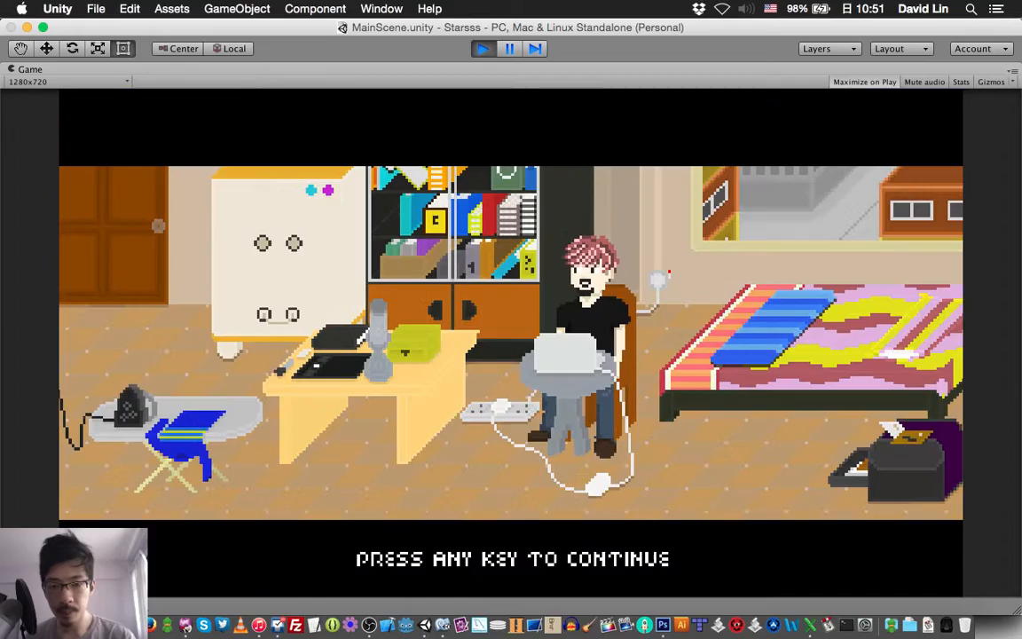
pyautogui.press('space')
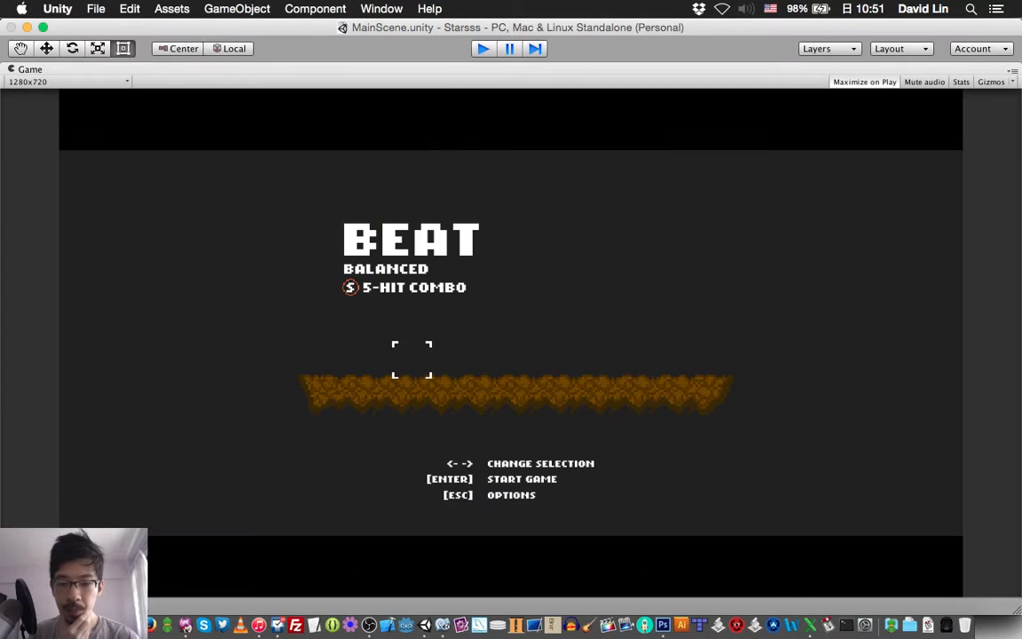
pyautogui.press('super+p')
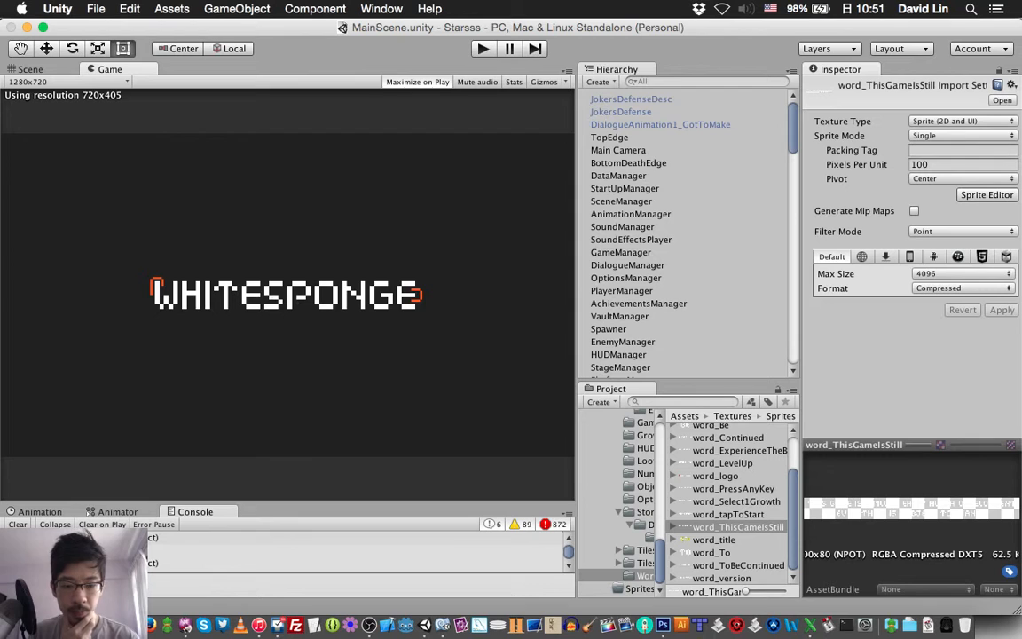
# - Switch to Photoshop, open a second floating window of WordsCanvas.psd beside the first and save the document
pyautogui.click(661, 614)
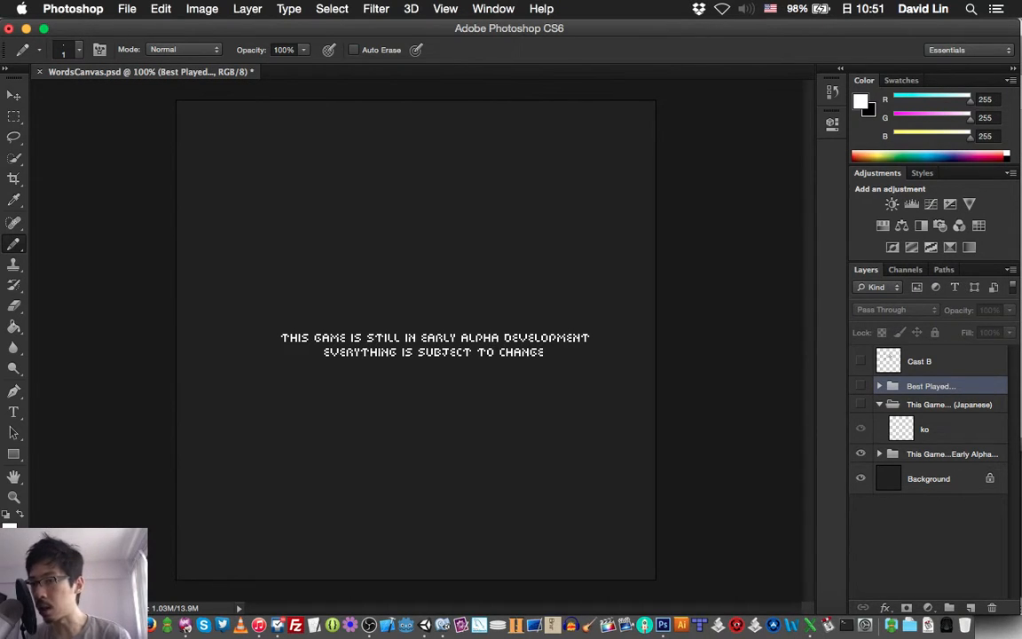
pyautogui.moveTo(133, 72); pyautogui.dragTo(213, 27)
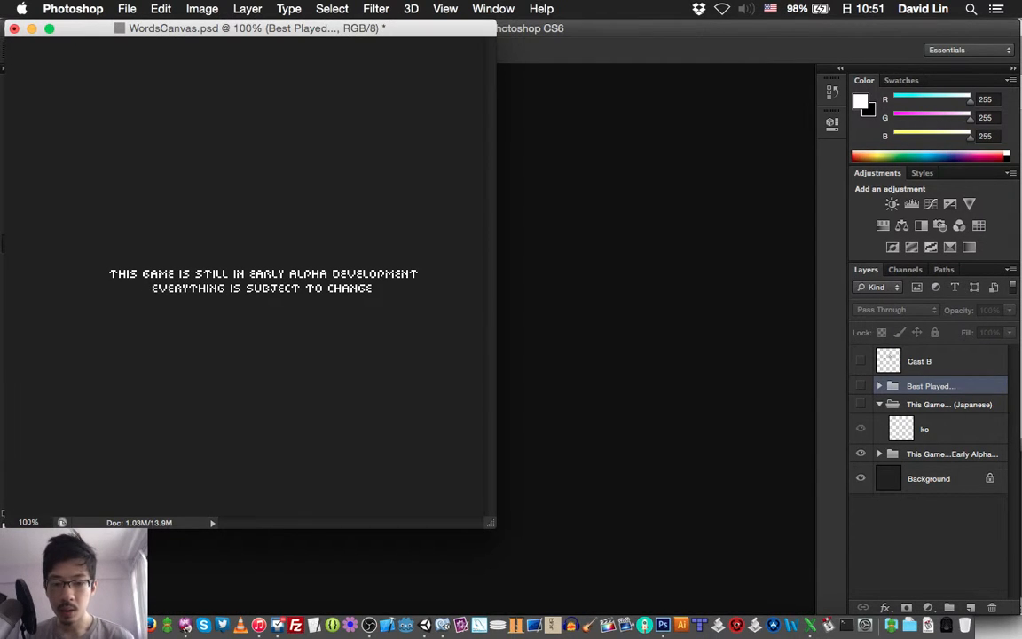
pyautogui.click(493, 8)
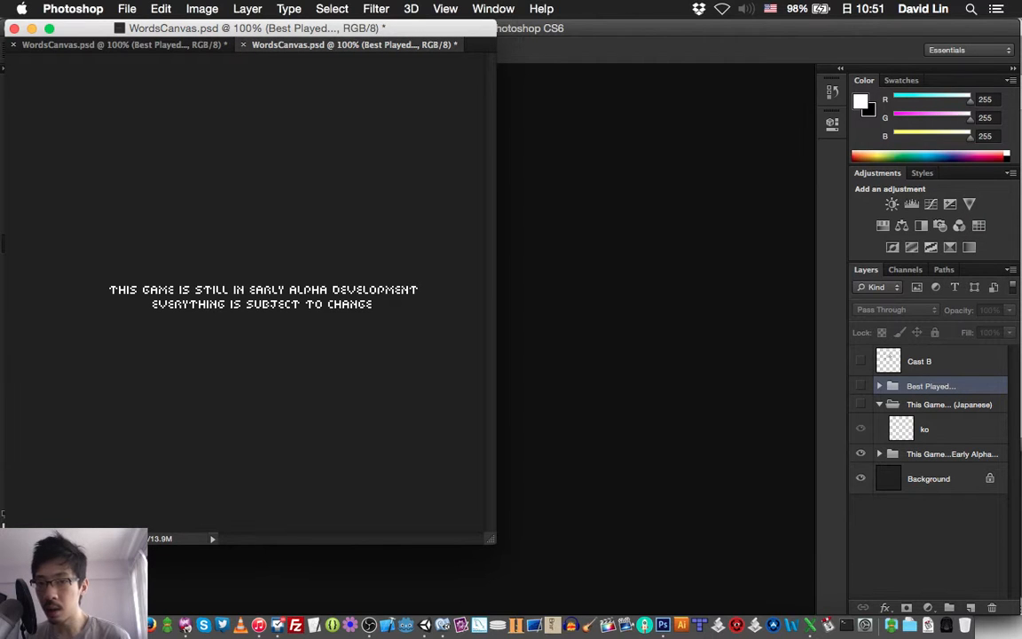
pyautogui.moveTo(350, 44); pyautogui.dragTo(403, 28)
pyautogui.hotkey('ctrl', 'Tab')
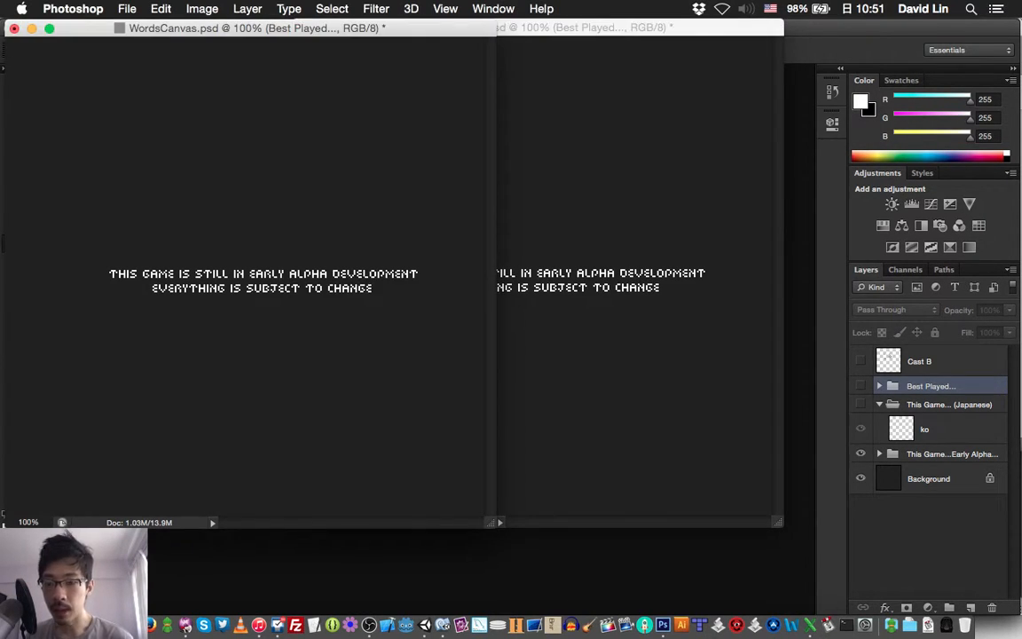
pyautogui.hotkey('ctrl', 's')
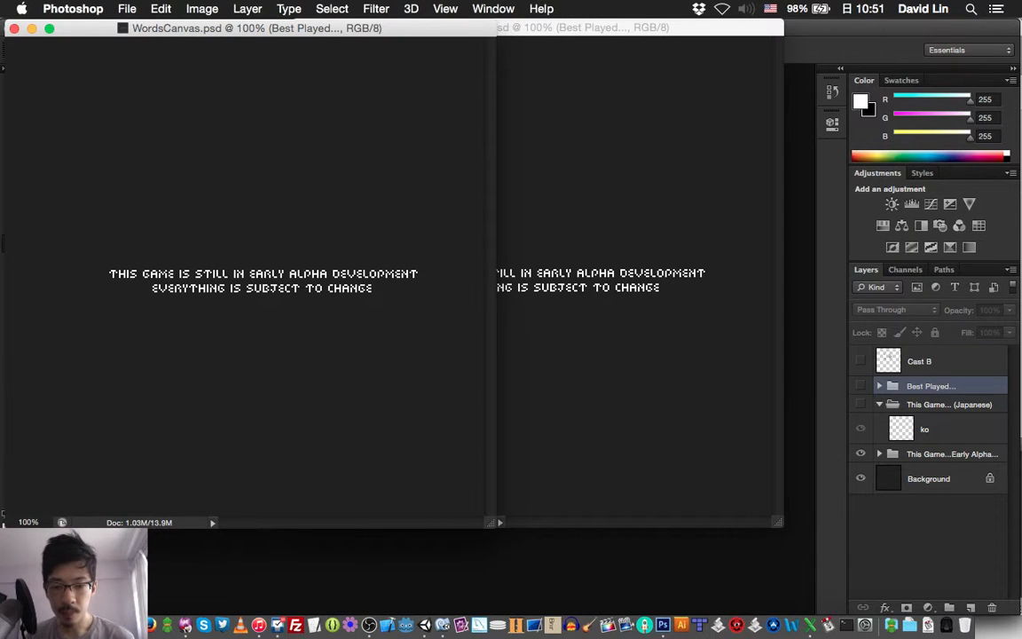
# - Shrink one WordsCanvas.psd window to a small preview around the text and move the other window below it
pyautogui.moveTo(490, 523); pyautogui.dragTo(438, 152)
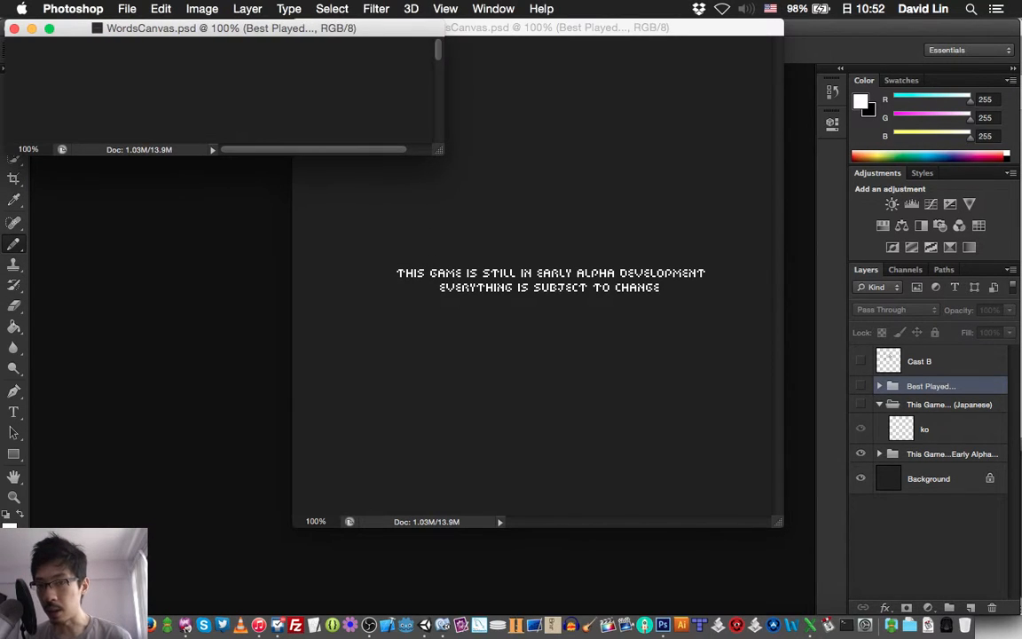
pyautogui.scroll(-3, 218, 93)
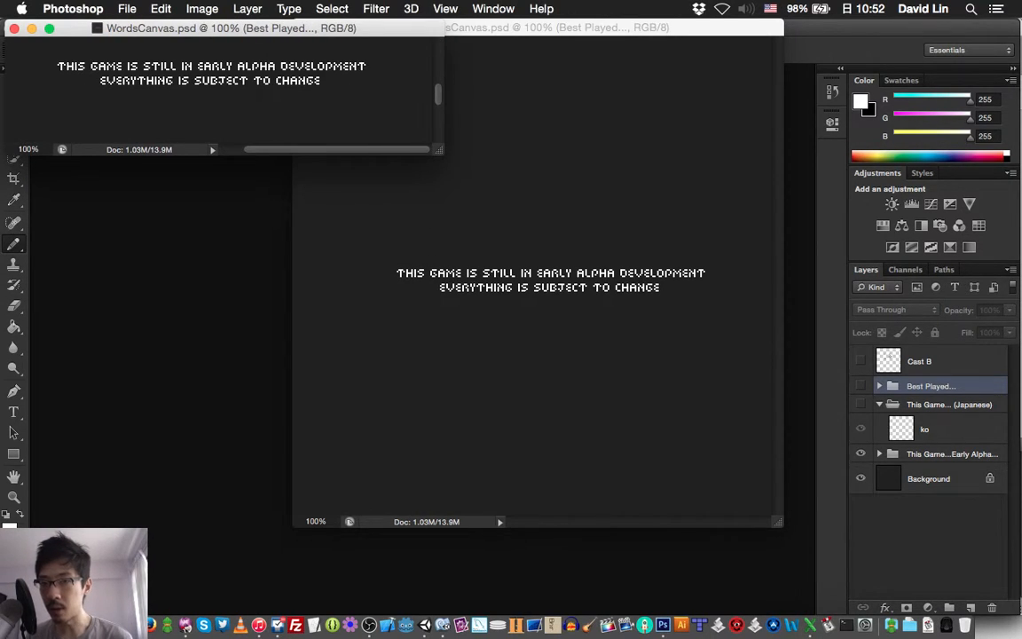
pyautogui.moveTo(568, 28); pyautogui.dragTo(516, 108)
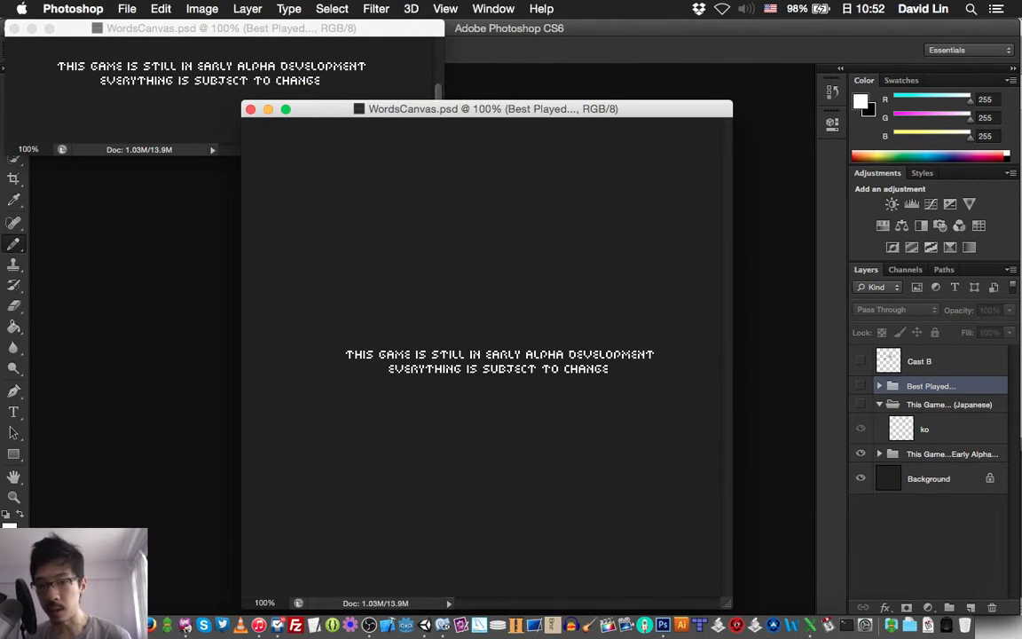
# - Show the grid in the large WordsCanvas.psd window and magnify the empty area above the words THIS GAME to 1200%
pyautogui.press('super+apostrophe')
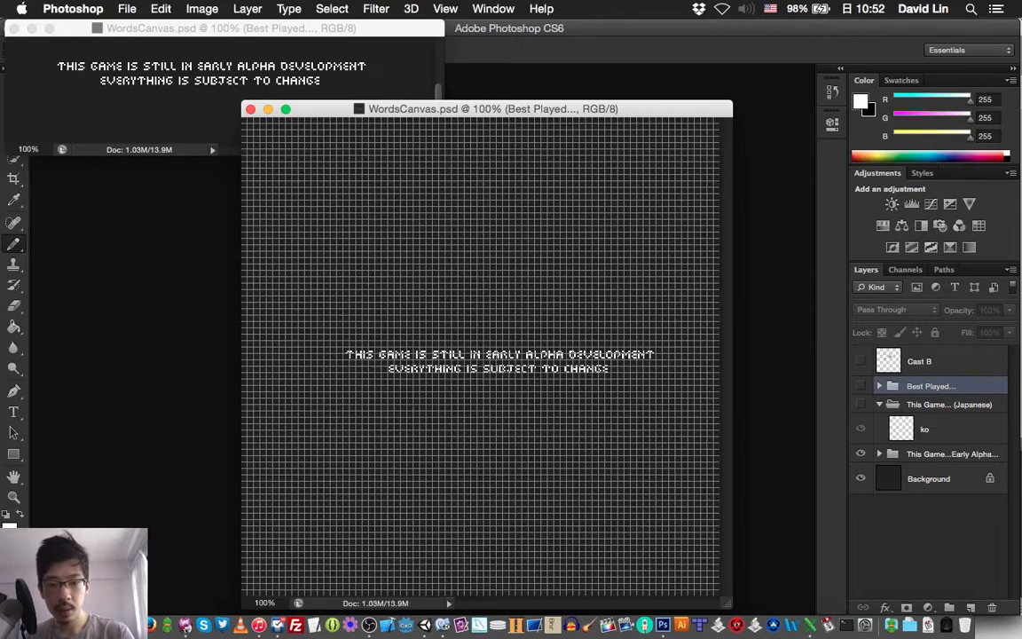
pyautogui.press('super+equal')
pyautogui.press('super+equal')
pyautogui.press('super+equal')
pyautogui.press('super+equal')
pyautogui.press('super+equal')
pyautogui.press('super+equal')
pyautogui.press('super+equal')
pyautogui.press('super+equal')
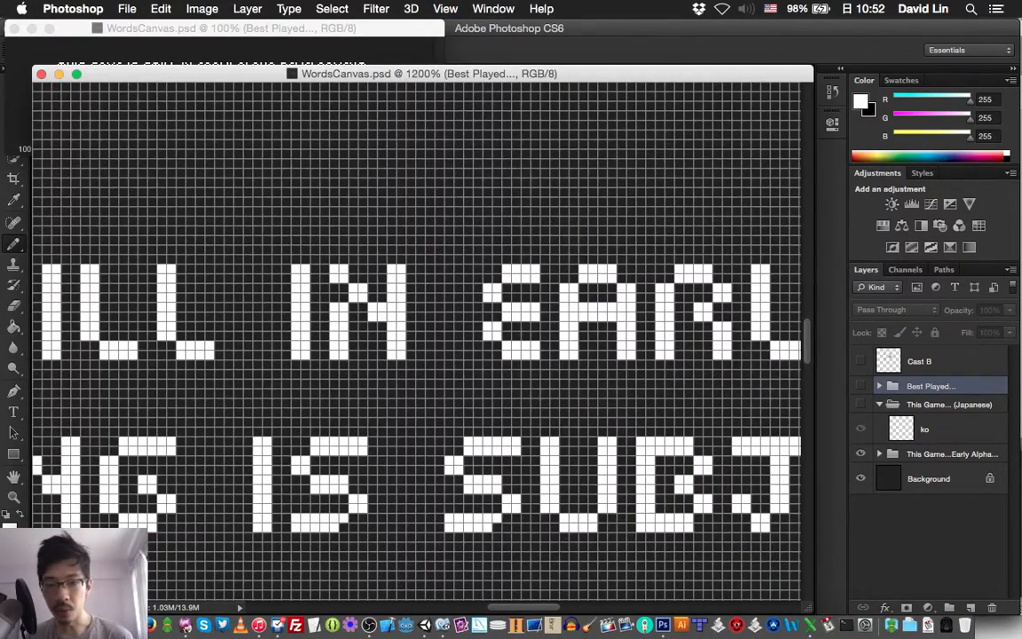
pyautogui.moveTo(423, 74); pyautogui.dragTo(435, 125)
pyautogui.hscroll(-10, 429, 355)
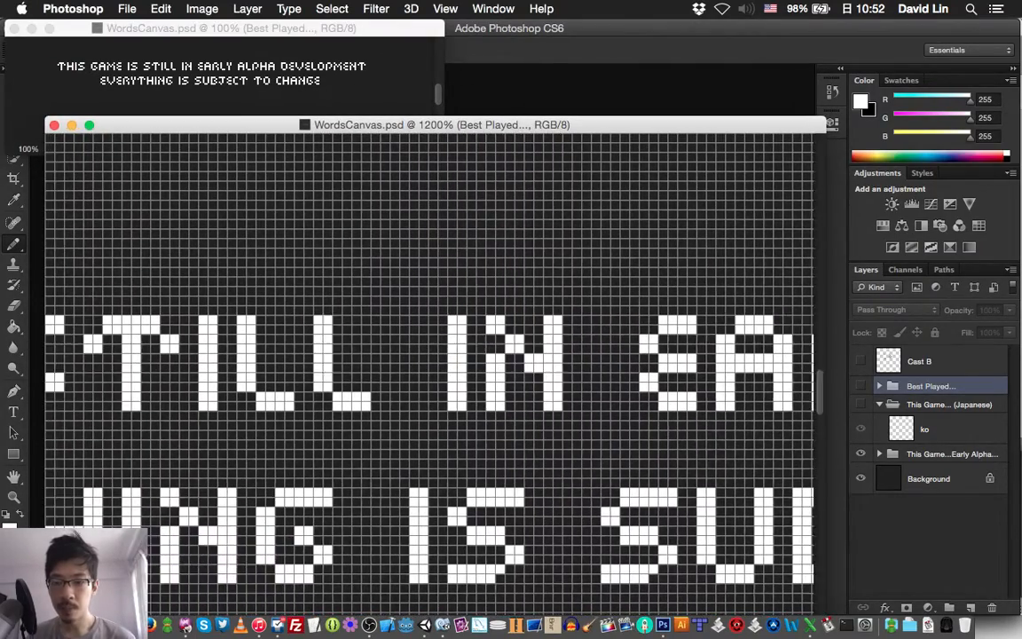
pyautogui.hscroll(-12, 429, 355)
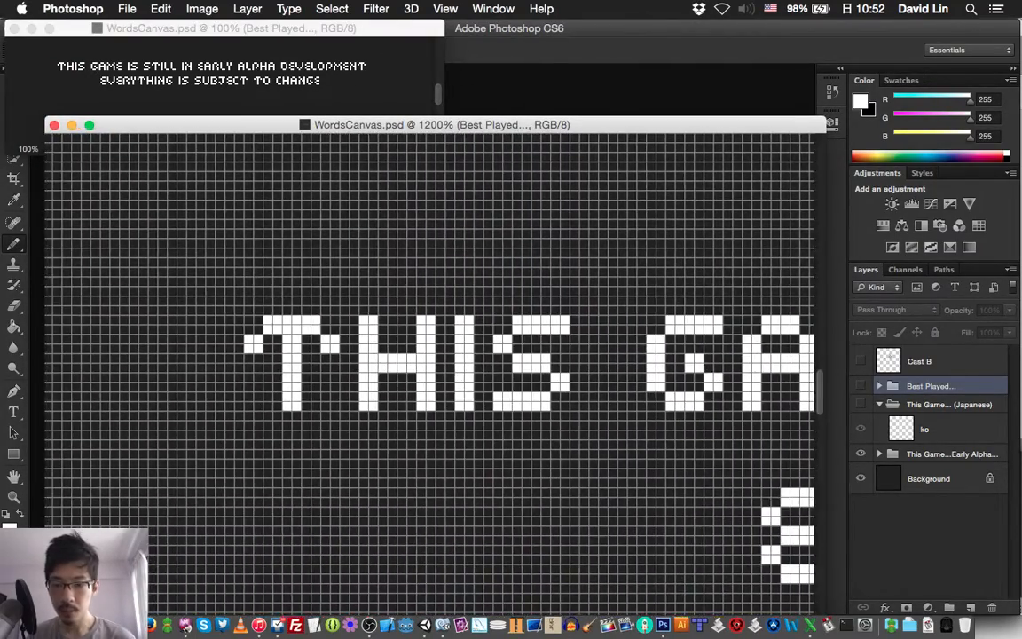
pyautogui.hscroll(-2, 428, 355)
pyautogui.hscroll(6, 428, 355)
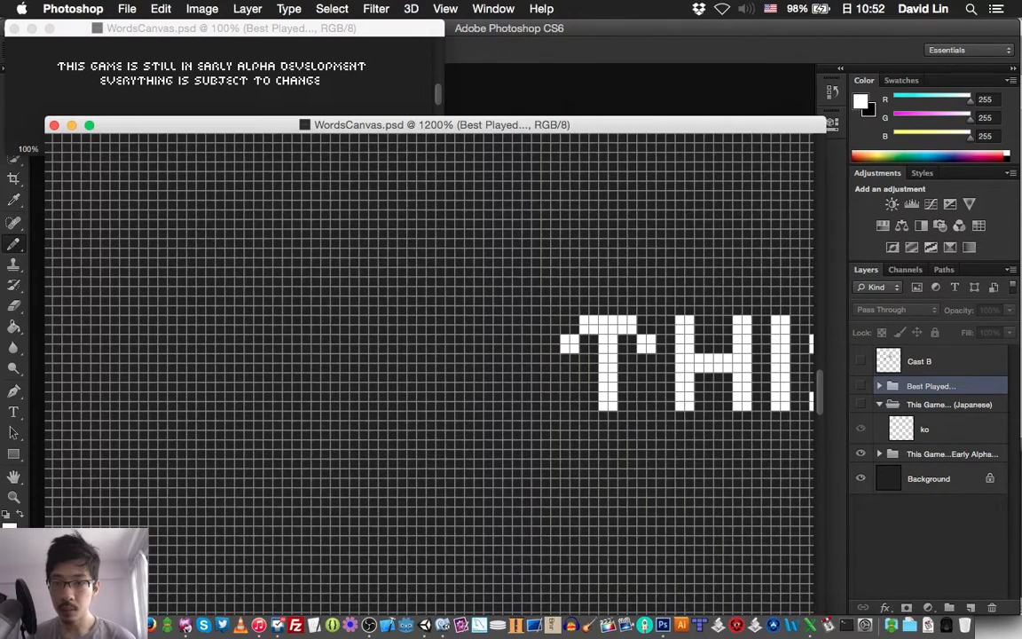
pyautogui.scroll(2, 428, 354)
pyautogui.hscroll(5, 428, 354)
pyautogui.scroll(2, 429, 355)
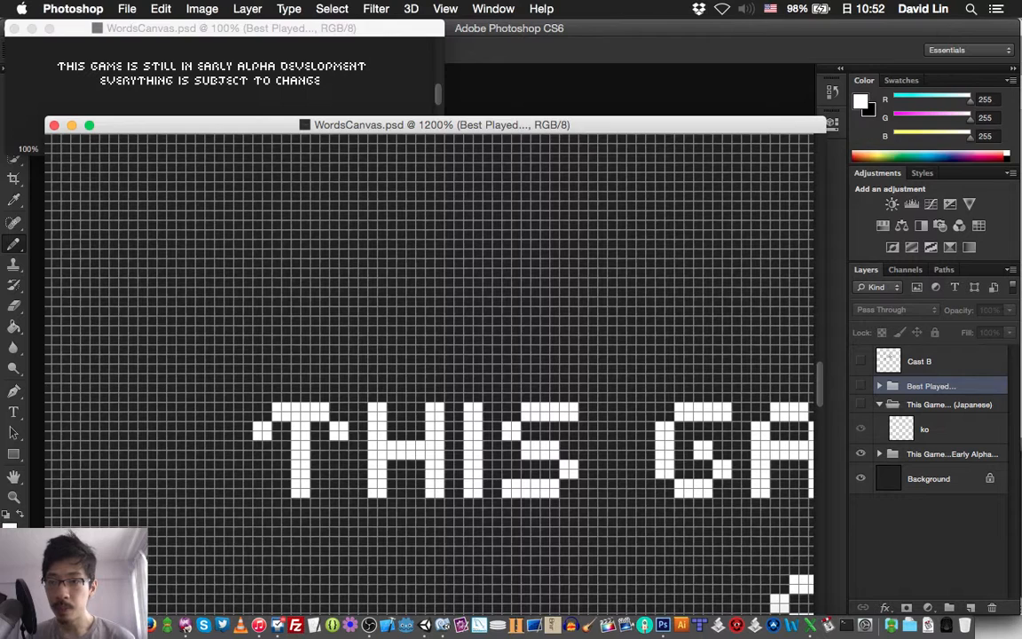
pyautogui.scroll(2, 222, 79)
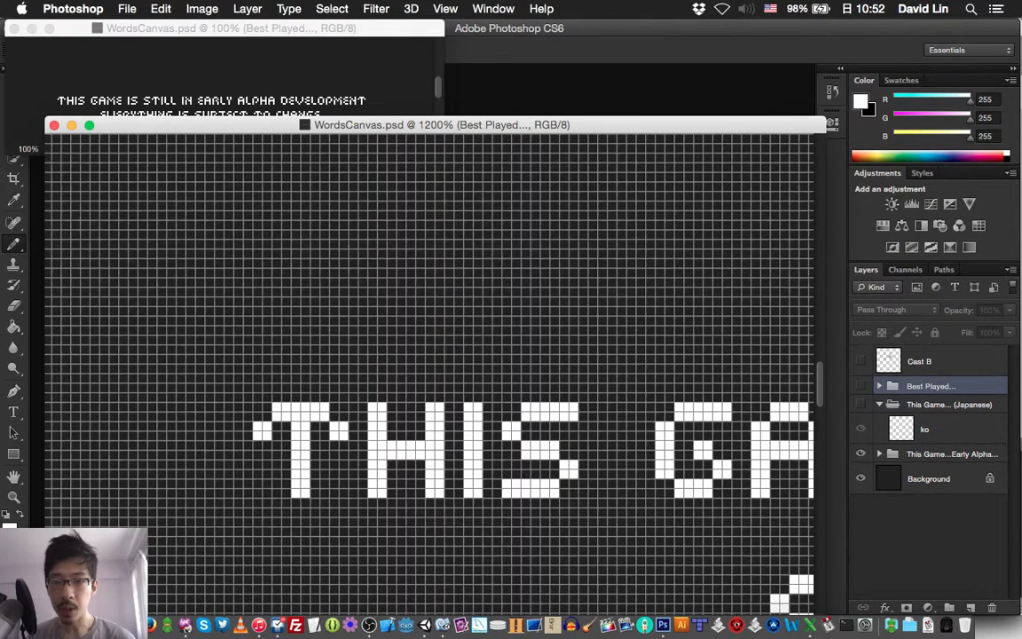
# - Create a layer group named "Press Any ..." above Cast B and add a layer named P inside it
pyautogui.click(919, 361)
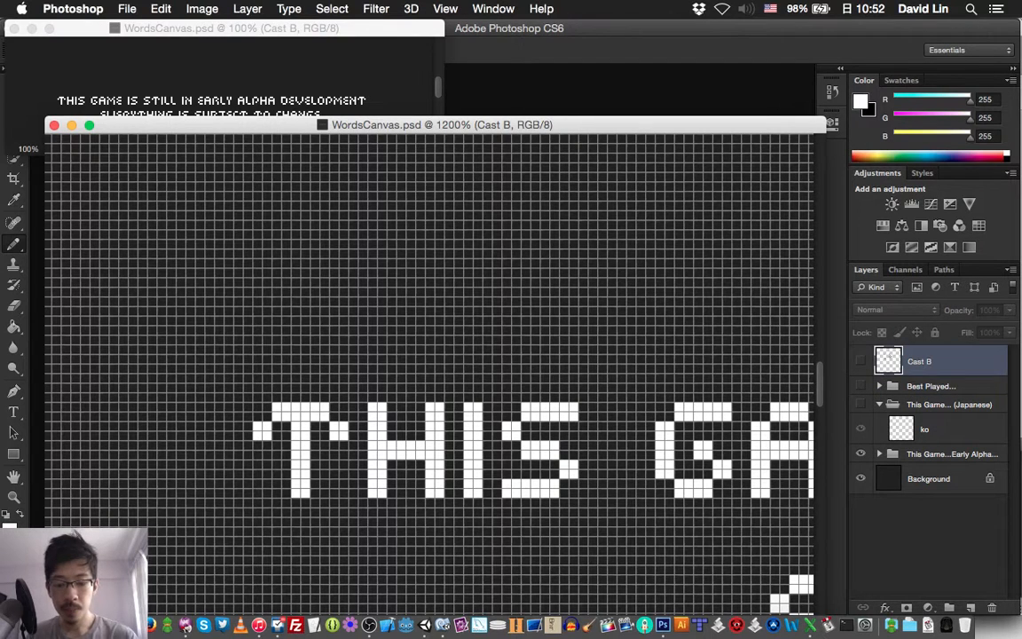
pyautogui.press('super+g')
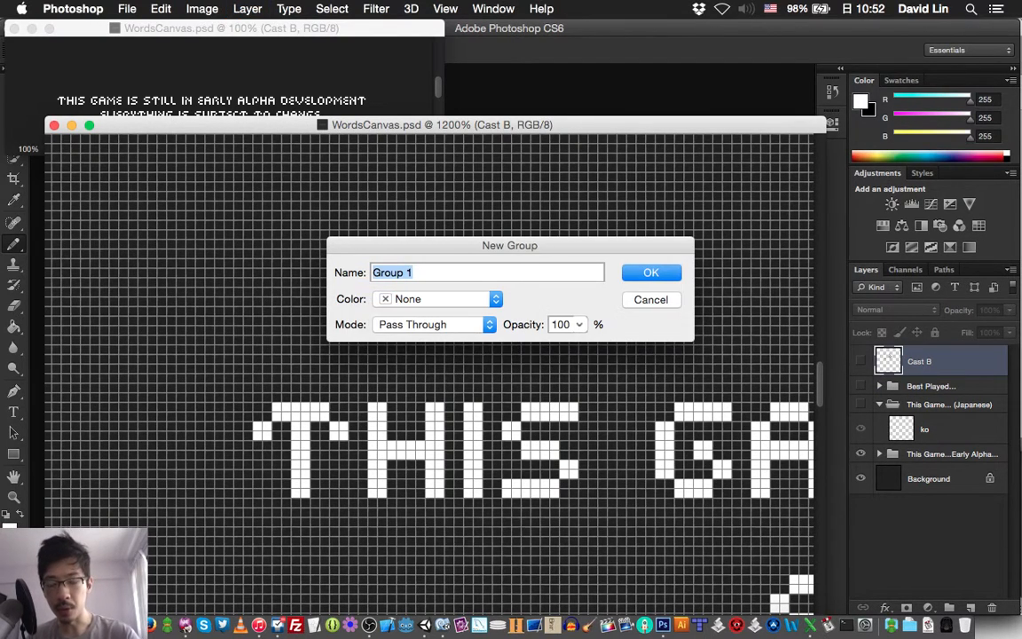
pyautogui.write('Press Any ')
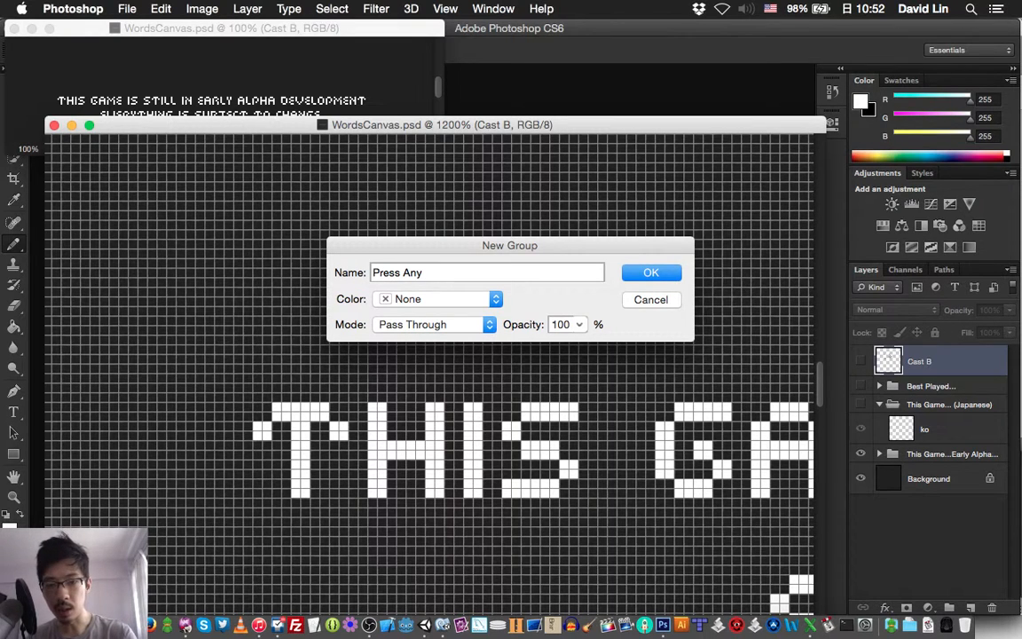
pyautogui.write('...')
pyautogui.press('Return')
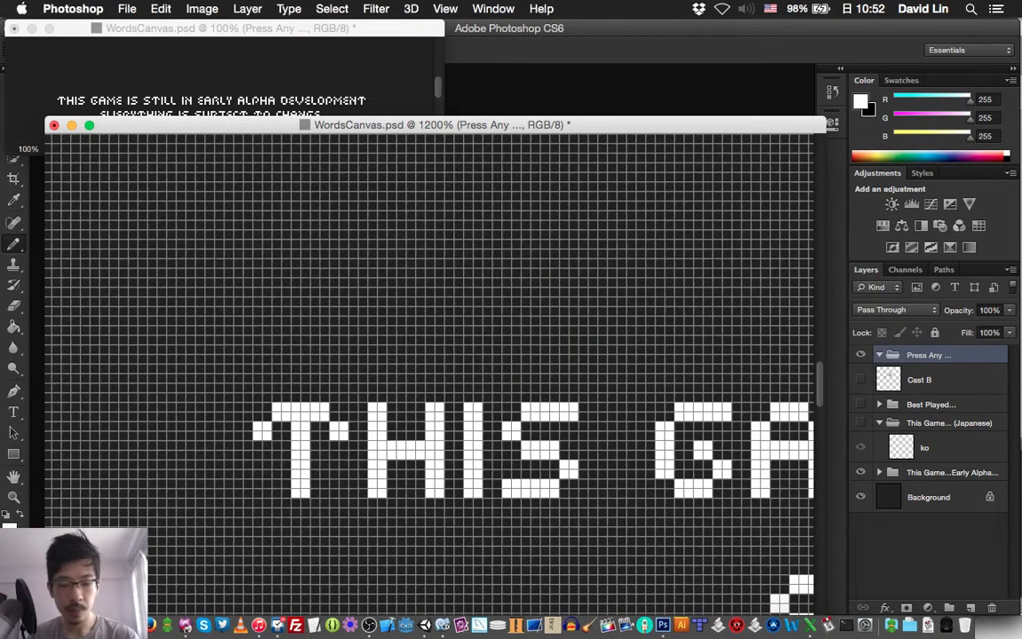
pyautogui.press('super+shift+n')
pyautogui.write('P')
pyautogui.press('Return')
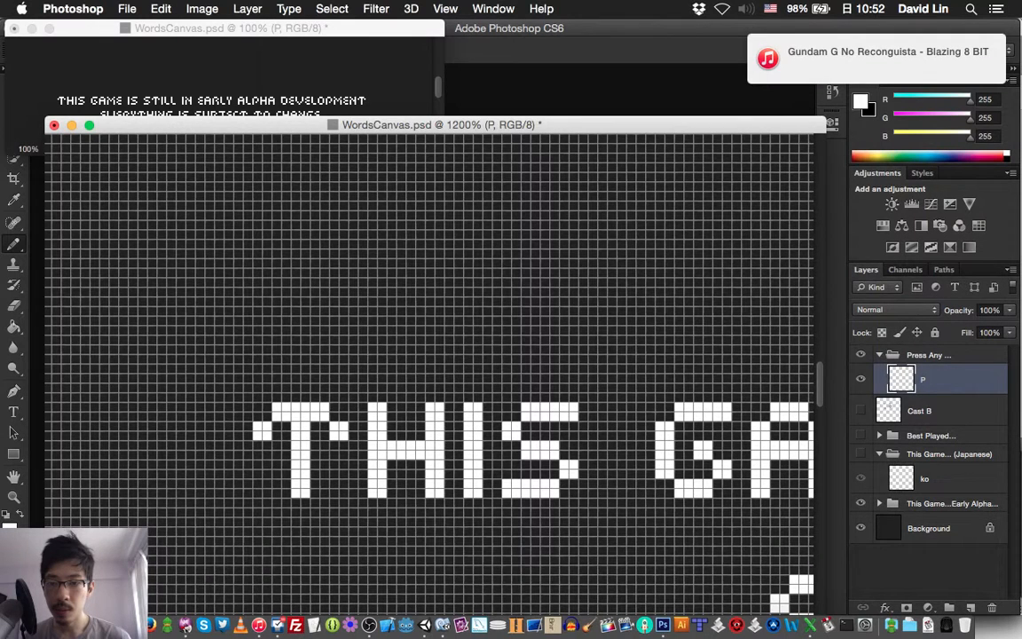
# - Draw a white pixel letter P above the word THIS with the Pencil, about 8 grid cells wide and 10 tall
pyautogui.click(281, 239)
pyautogui.click(301, 220)
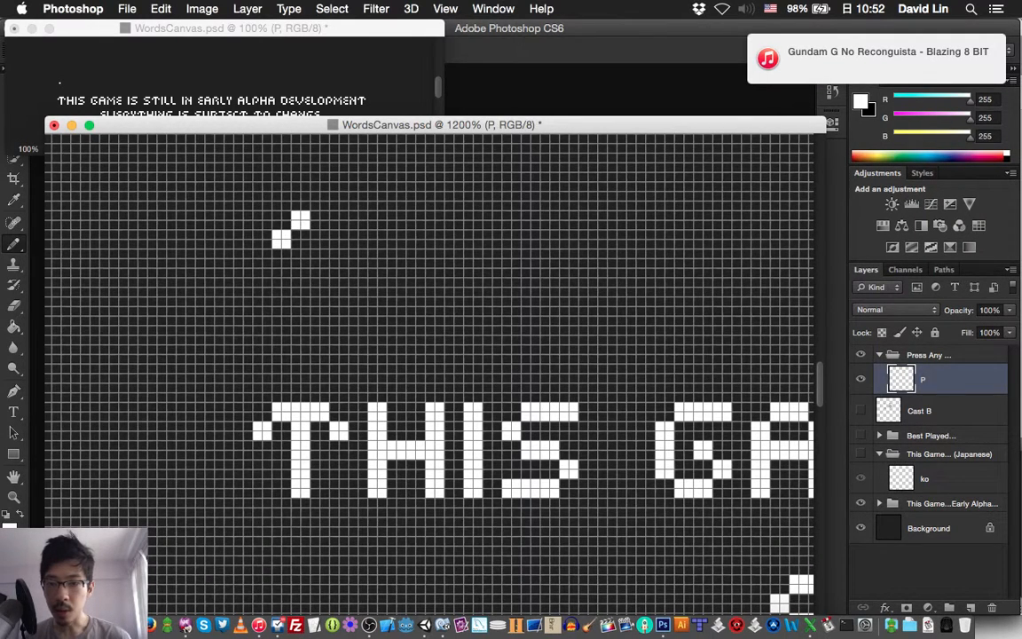
pyautogui.click(320, 220)
pyautogui.click(339, 220)
pyautogui.moveTo(343, 224)
pyautogui.mouseDown()
pyautogui.moveTo(334, 224)
pyautogui.moveTo(334, 244)
pyautogui.mouseUp()
pyautogui.press('super+alt+z')
pyautogui.press('super+alt+z')
pyautogui.press('super+alt+z')
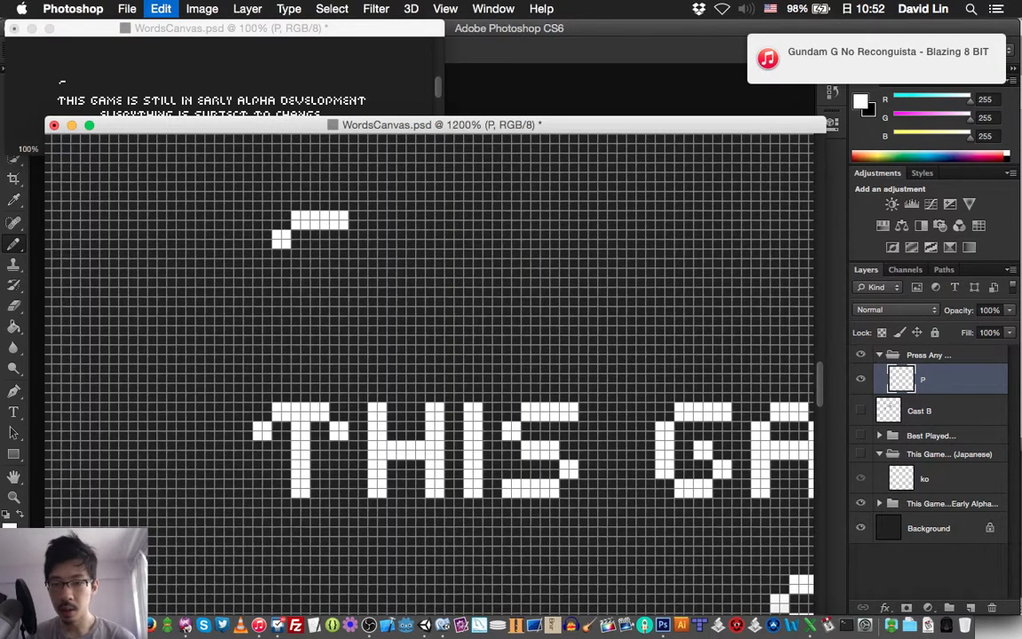
pyautogui.click(339, 239)
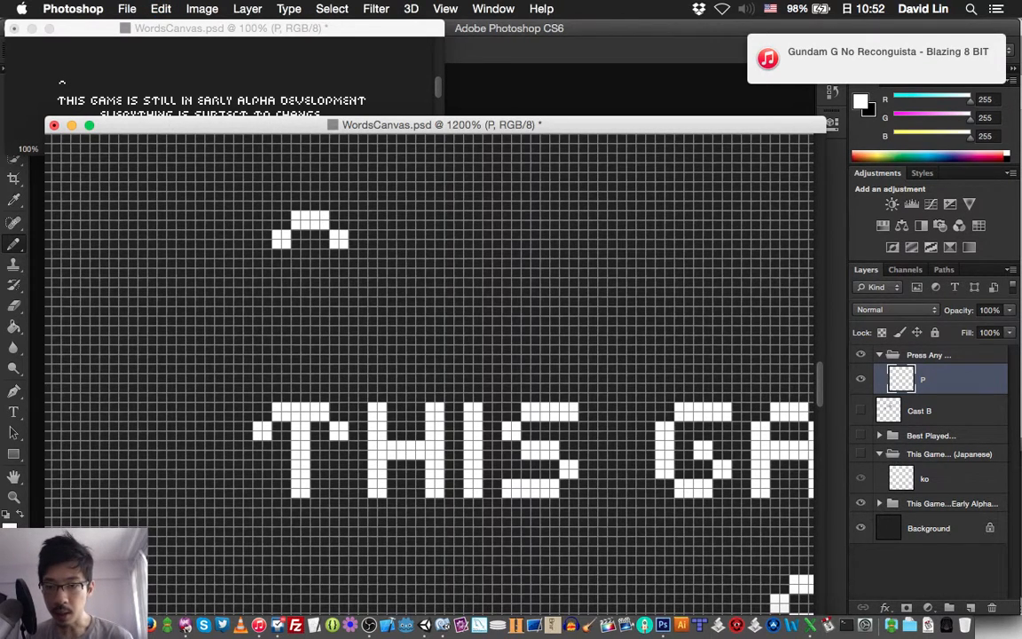
pyautogui.click(338, 258)
pyautogui.click(320, 277)
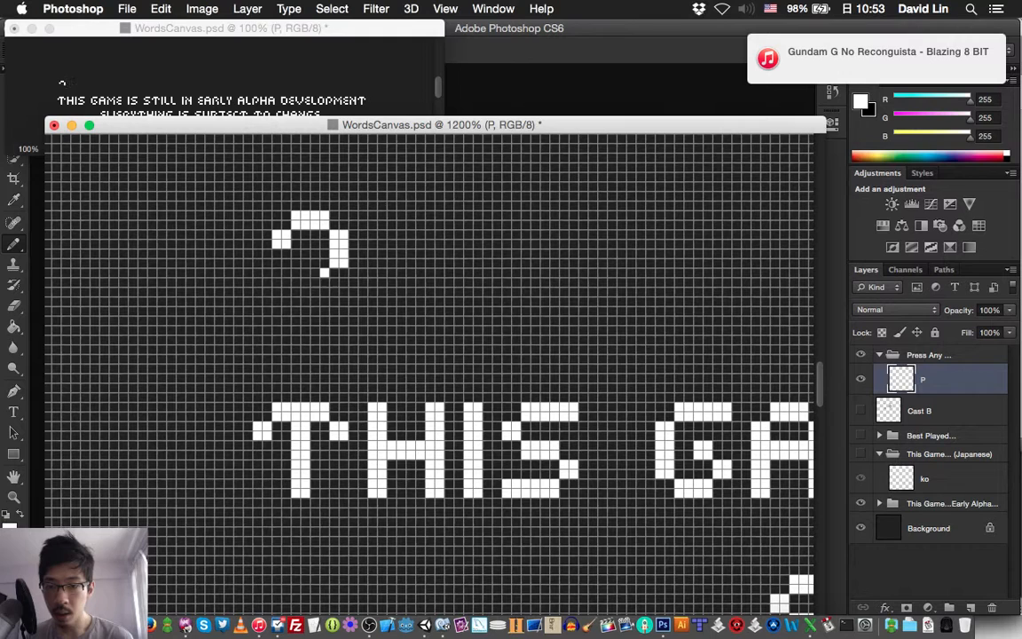
pyautogui.moveTo(287, 253); pyautogui.dragTo(282, 300)
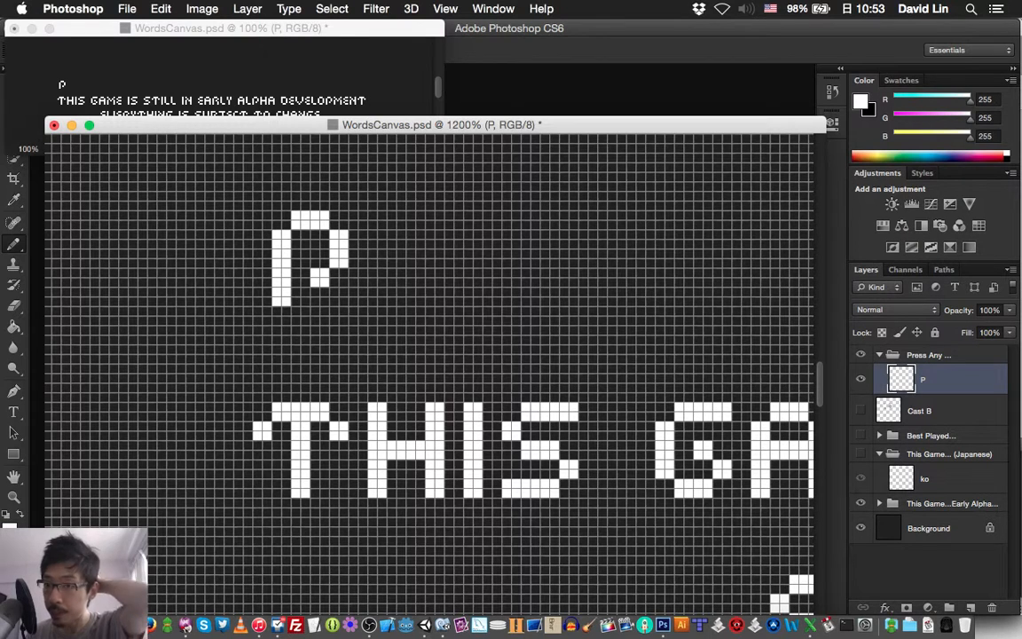
# - Create a layer named R and pencil a white pixel letter R just after the P, matching its height and stroke thickness
pyautogui.press('super+shift+n')
pyautogui.write('R')
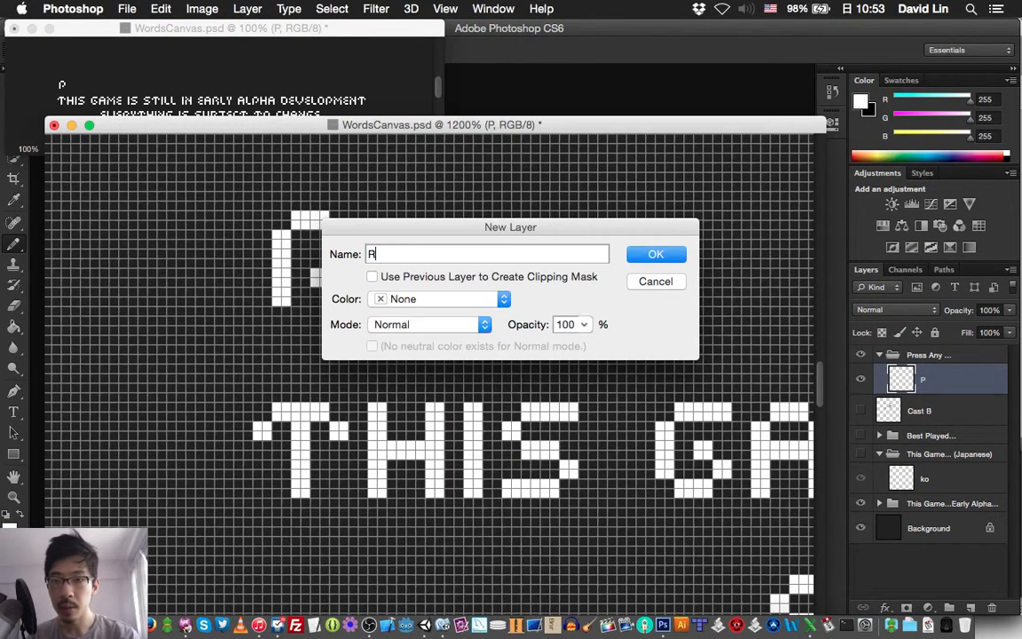
pyautogui.press('Return')
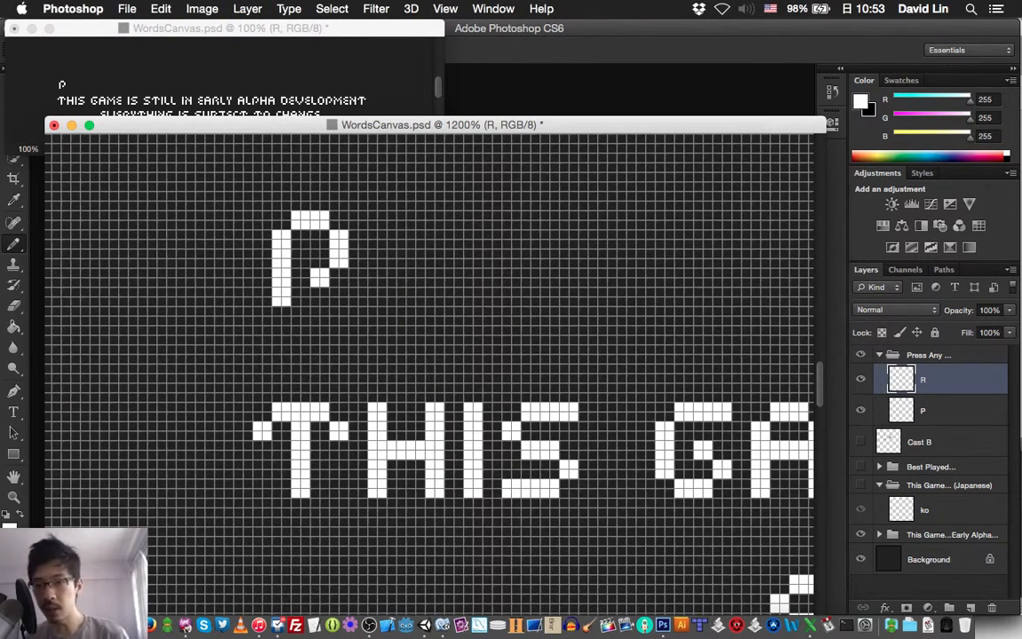
pyautogui.moveTo(382, 234)
pyautogui.mouseDown()
pyautogui.moveTo(373, 234)
pyautogui.moveTo(382, 244)
pyautogui.moveTo(401, 224)
pyautogui.moveTo(421, 225)
pyautogui.moveTo(440, 244)
pyautogui.moveTo(440, 264)
pyautogui.moveTo(411, 273)
pyautogui.moveTo(440, 292)
pyautogui.moveTo(430, 302)
pyautogui.mouseUp()
pyautogui.click(395, 215)
pyautogui.click(440, 254)
pyautogui.moveTo(373, 254); pyautogui.dragTo(382, 264)
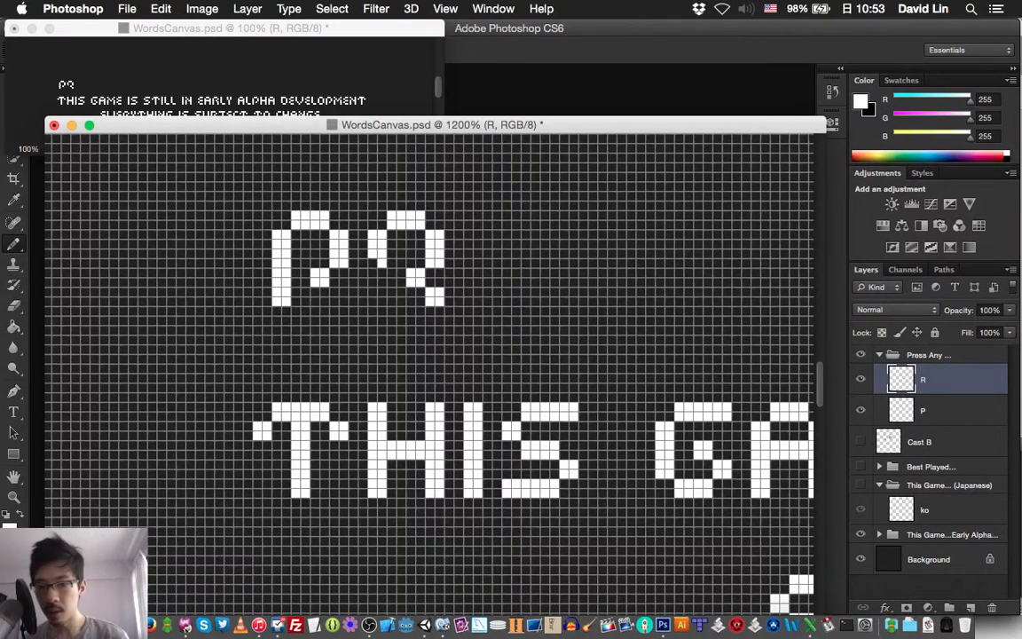
pyautogui.moveTo(335, 236)
pyautogui.mouseDown()
pyautogui.moveTo(335, 273)
pyautogui.moveTo(344, 244)
pyautogui.mouseUp()
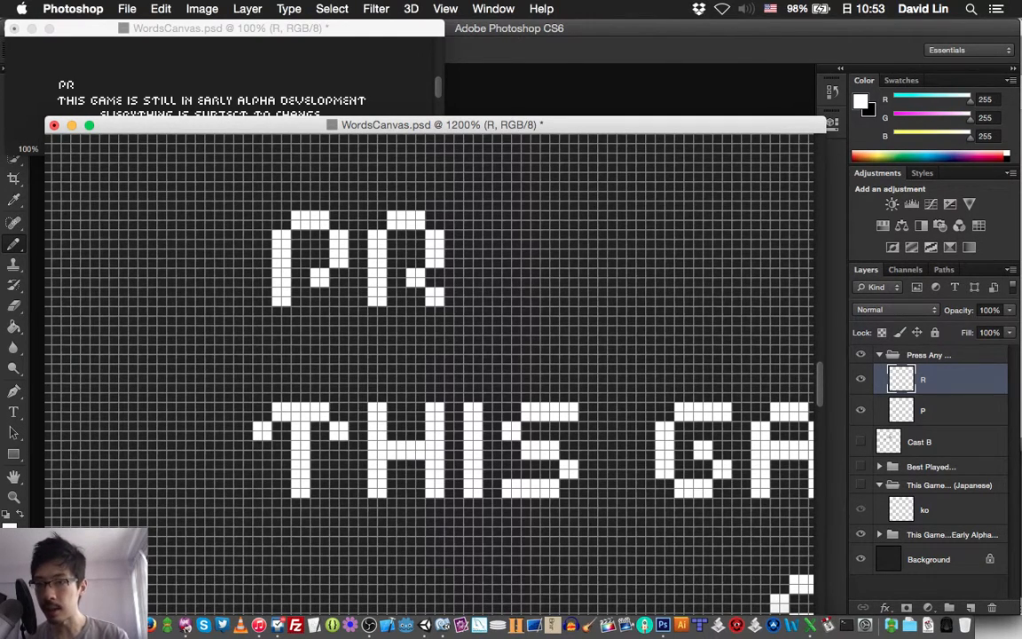
# - Add a layer named E and pencil a white pixel letter E after the R
pyautogui.press('super+shift+n')
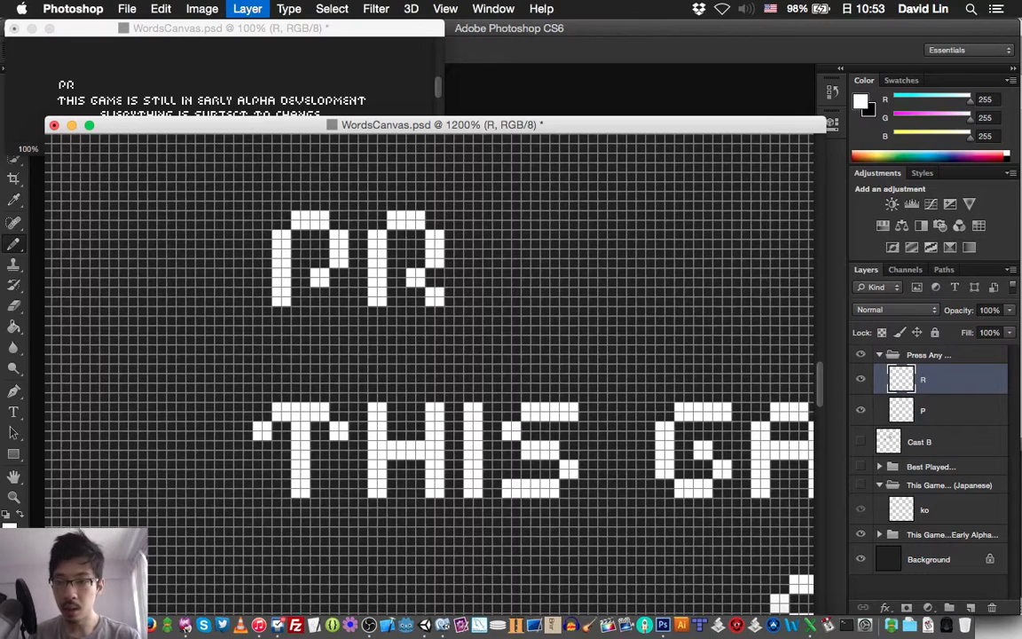
pyautogui.write('E')
pyautogui.press('Return')
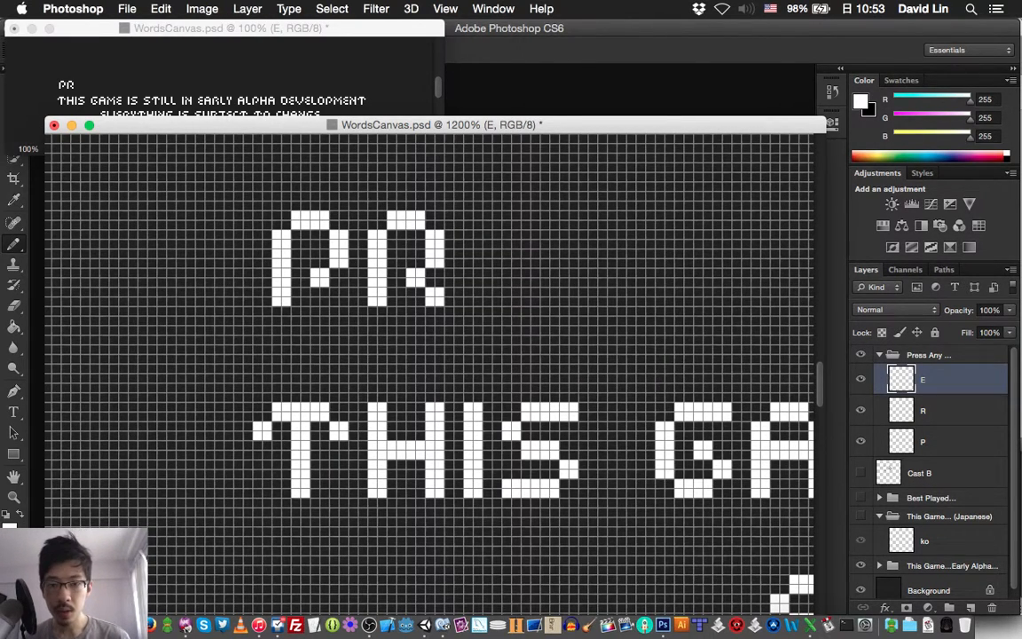
pyautogui.click(477, 238)
pyautogui.moveTo(497, 225)
pyautogui.mouseDown()
pyautogui.moveTo(497, 216)
pyautogui.moveTo(488, 225)
pyautogui.moveTo(507, 216)
pyautogui.mouseUp()
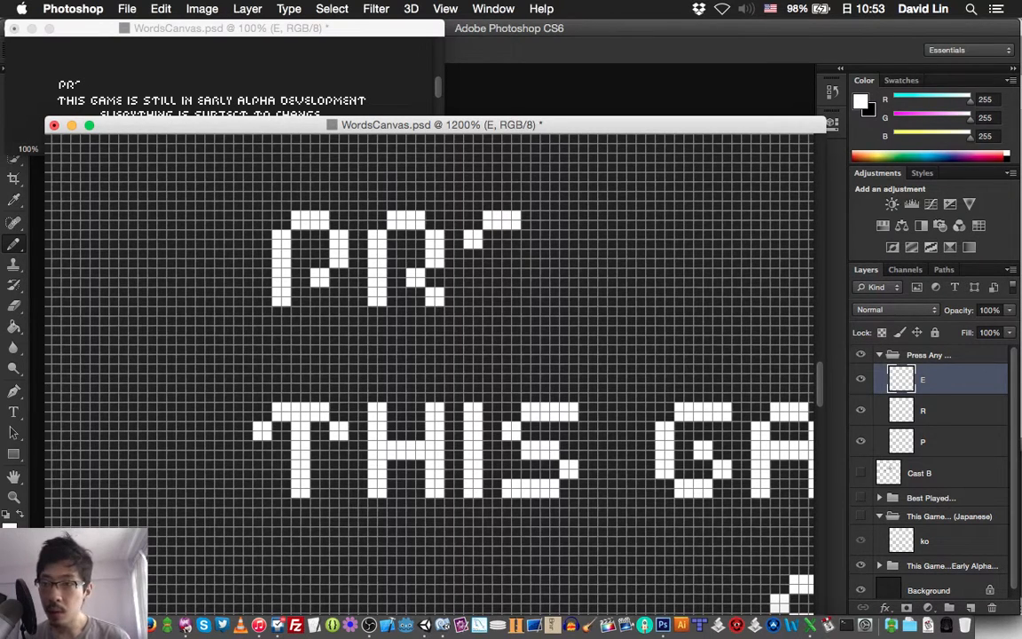
pyautogui.moveTo(478, 253)
pyautogui.mouseDown()
pyautogui.moveTo(468, 252)
pyautogui.moveTo(478, 262)
pyautogui.moveTo(507, 263)
pyautogui.moveTo(487, 253)
pyautogui.moveTo(517, 257)
pyautogui.moveTo(476, 273)
pyautogui.moveTo(516, 302)
pyautogui.moveTo(507, 292)
pyautogui.mouseUp()
# - Add a layer named S, pencil a white pixel letter S after the E, and save the document
pyautogui.hscroll(10, 429, 372)
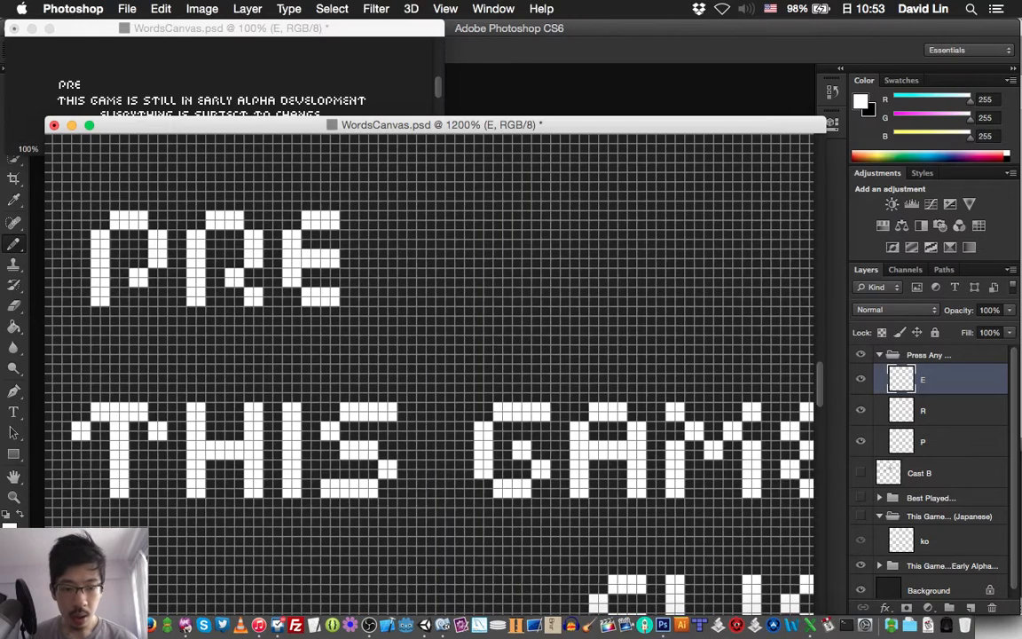
pyautogui.hscroll(-5, 429, 372)
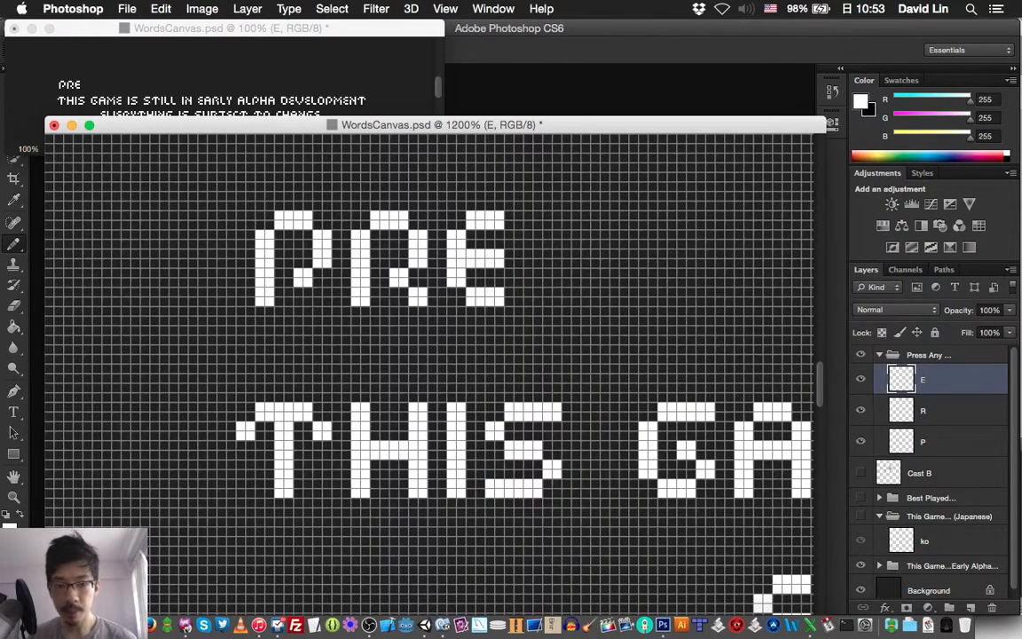
pyautogui.press('super+shift+n')
pyautogui.write('S')
pyautogui.press('Return')
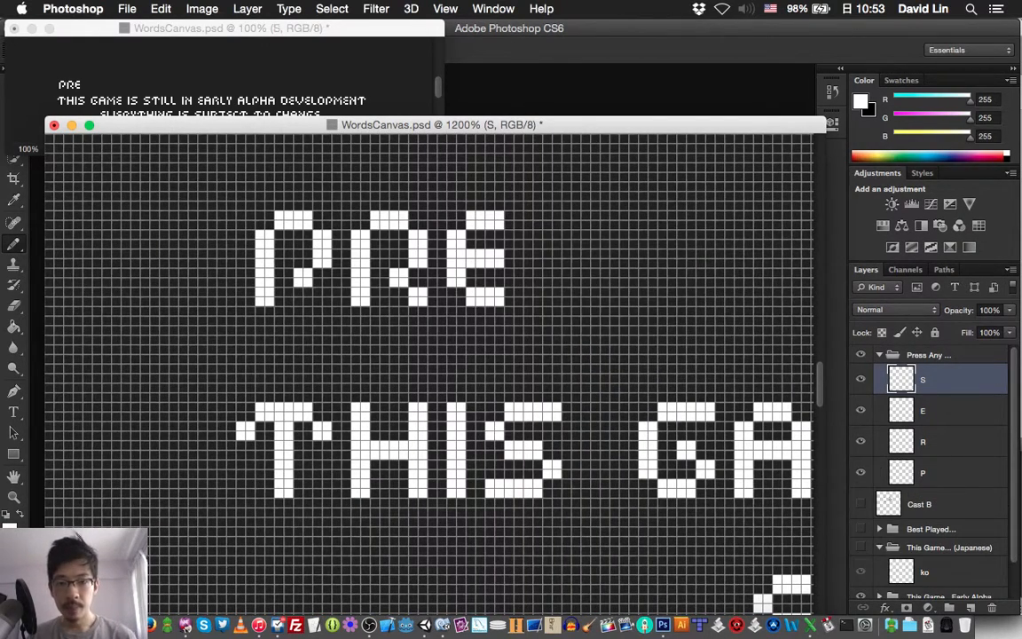
pyautogui.click(533, 238)
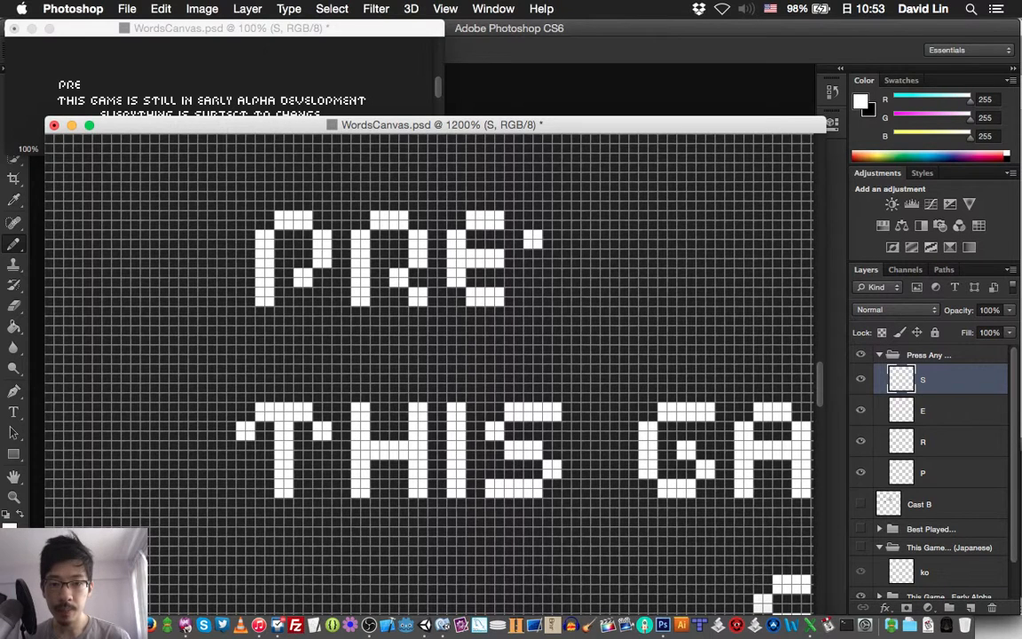
pyautogui.click(552, 219)
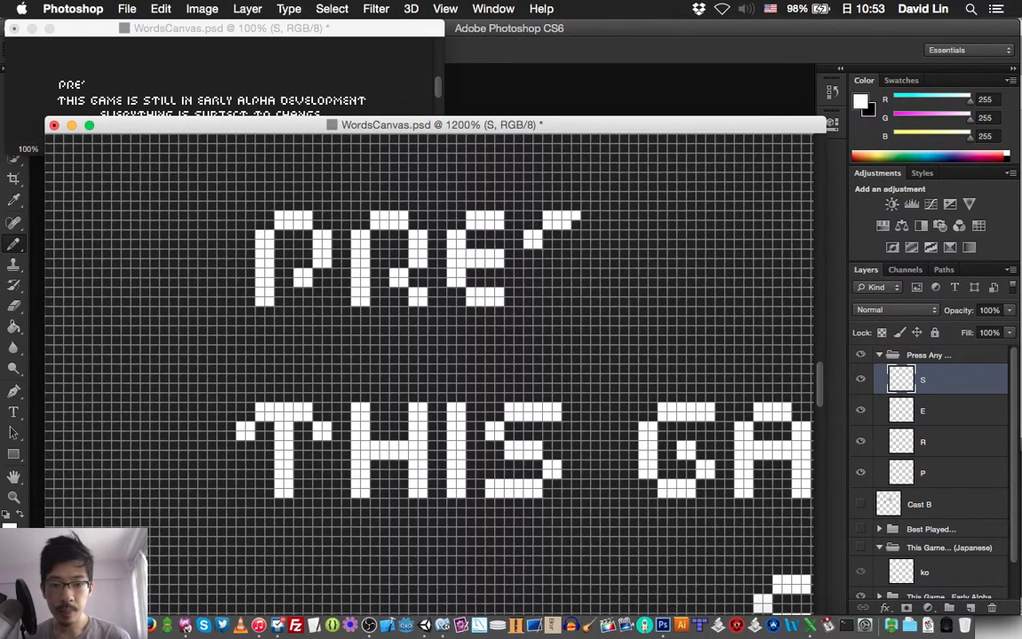
pyautogui.moveTo(566, 217); pyautogui.dragTo(594, 218)
pyautogui.moveTo(557, 254)
pyautogui.mouseDown()
pyautogui.moveTo(585, 282)
pyautogui.moveTo(528, 293)
pyautogui.moveTo(577, 301)
pyautogui.mouseUp()
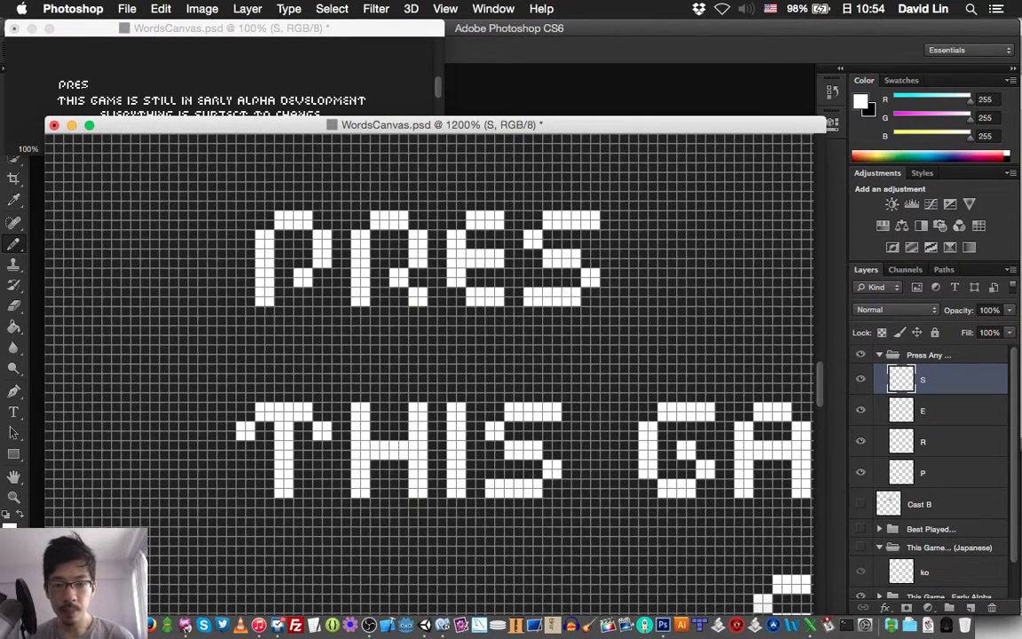
pyautogui.press('super+s')
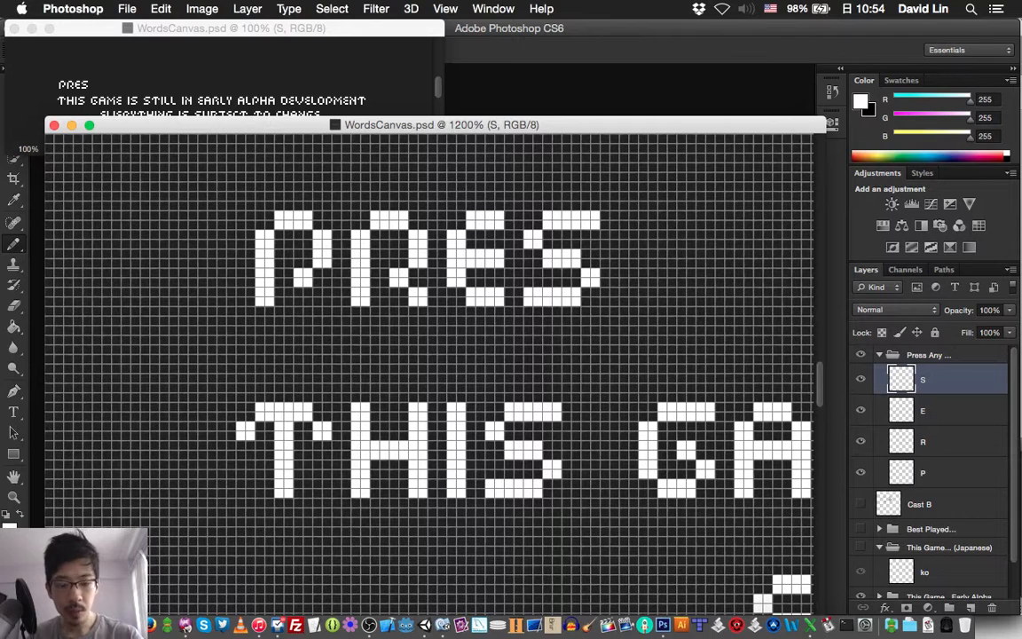
# - Duplicate the S layer, shift the copy right to complete the word PRESS, and save the document
pyautogui.press('super+j')
pyautogui.press('super+shift+Right')
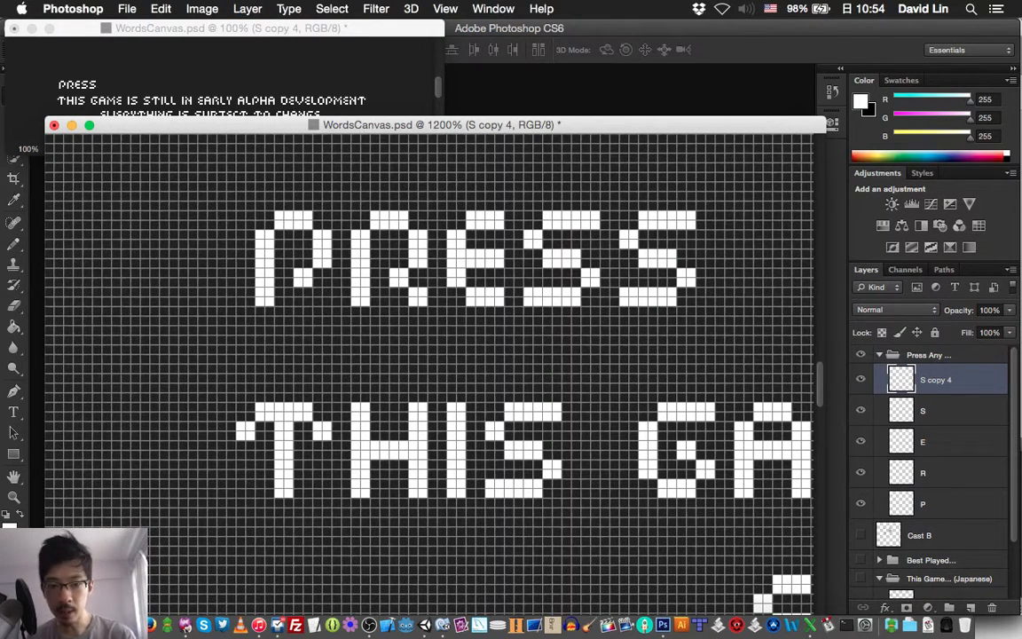
pyautogui.press('super+s')
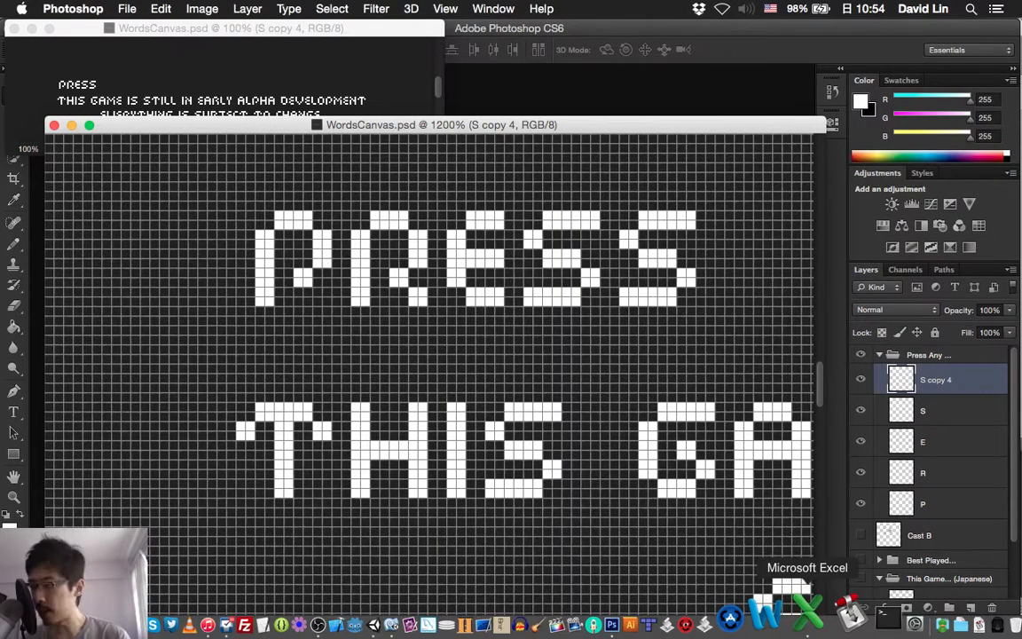
# - Switch to Excel and check the "Press any key to start" row in UITextTranslations.xlsx
pyautogui.click(808, 609)
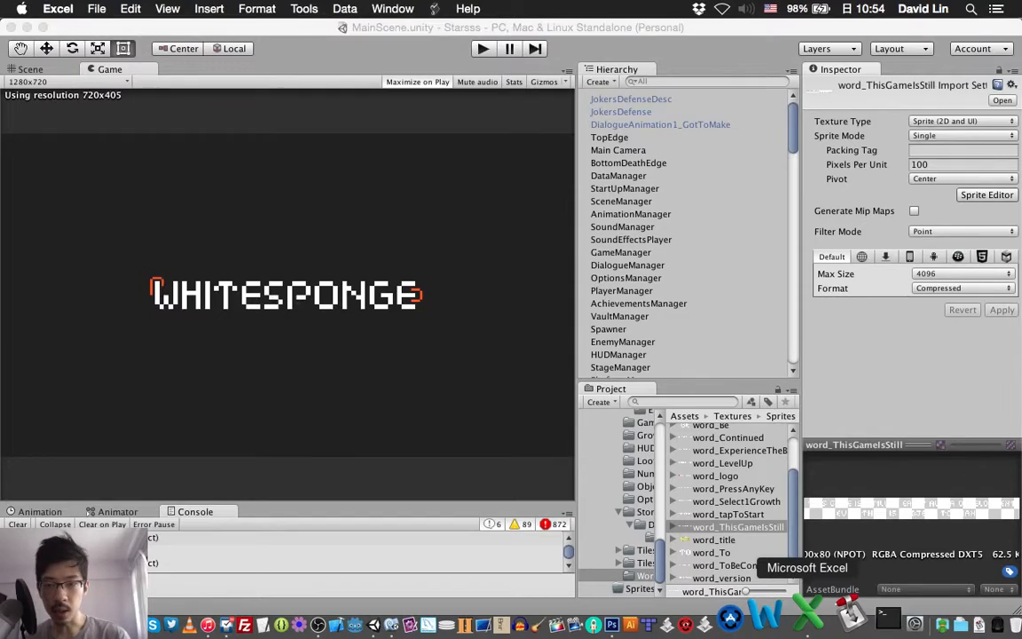
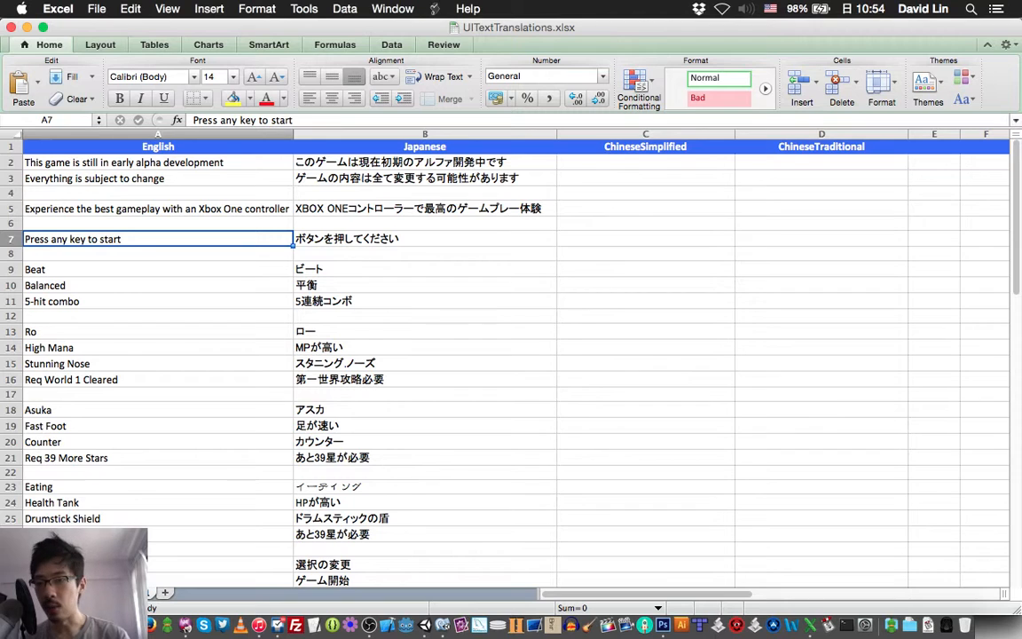
pyautogui.press('Right')
pyautogui.press('Right')
pyautogui.press('Left')
pyautogui.press('Left')
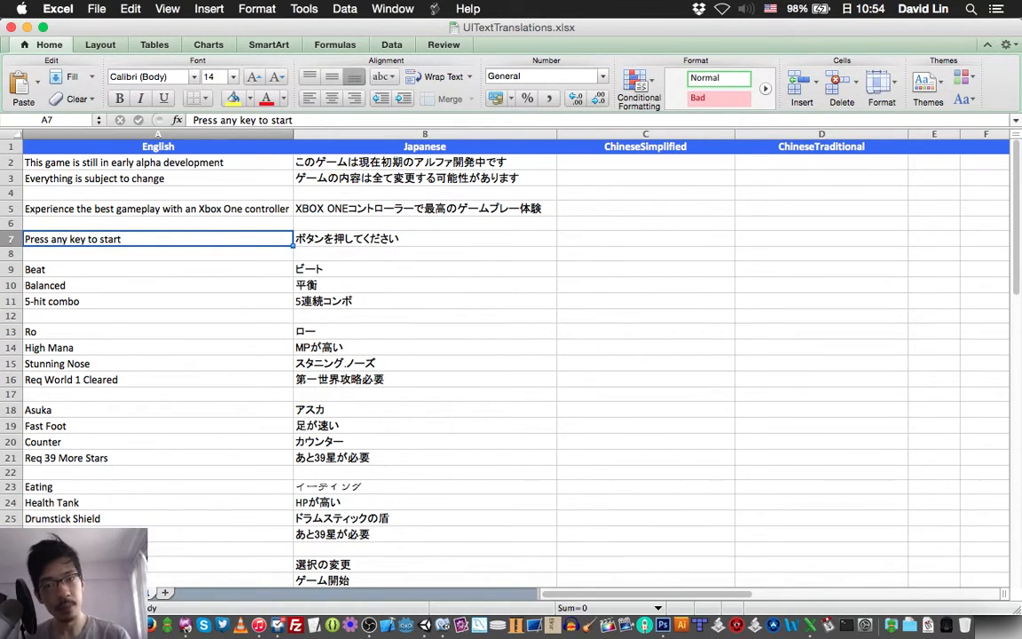
# - Check the Colloquy chat room and the Indie Game Chat Facebook group in Safari
pyautogui.click(190, 612)
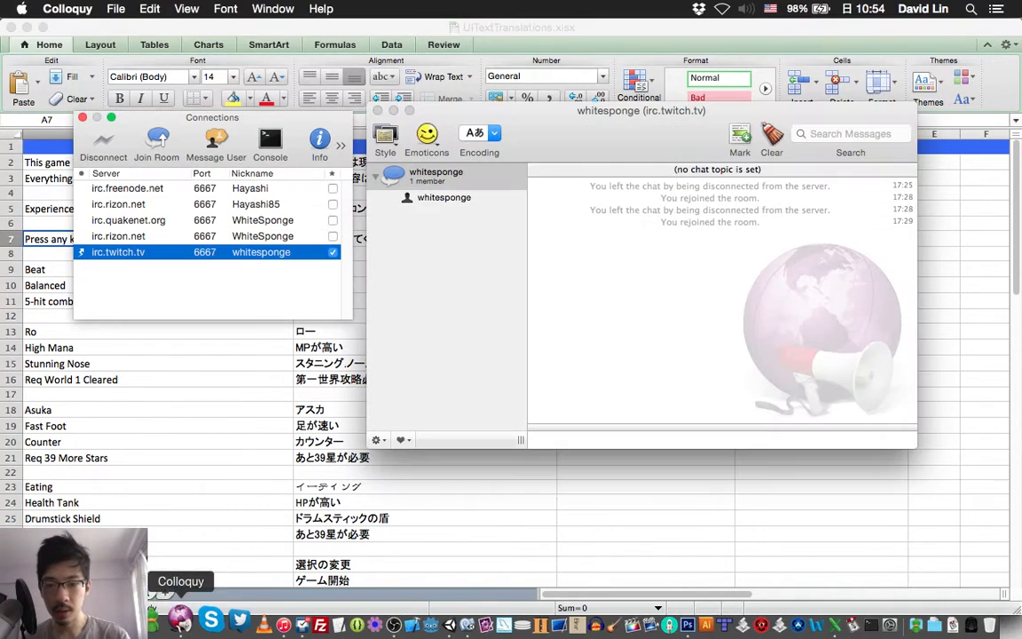
pyautogui.click(240, 103)
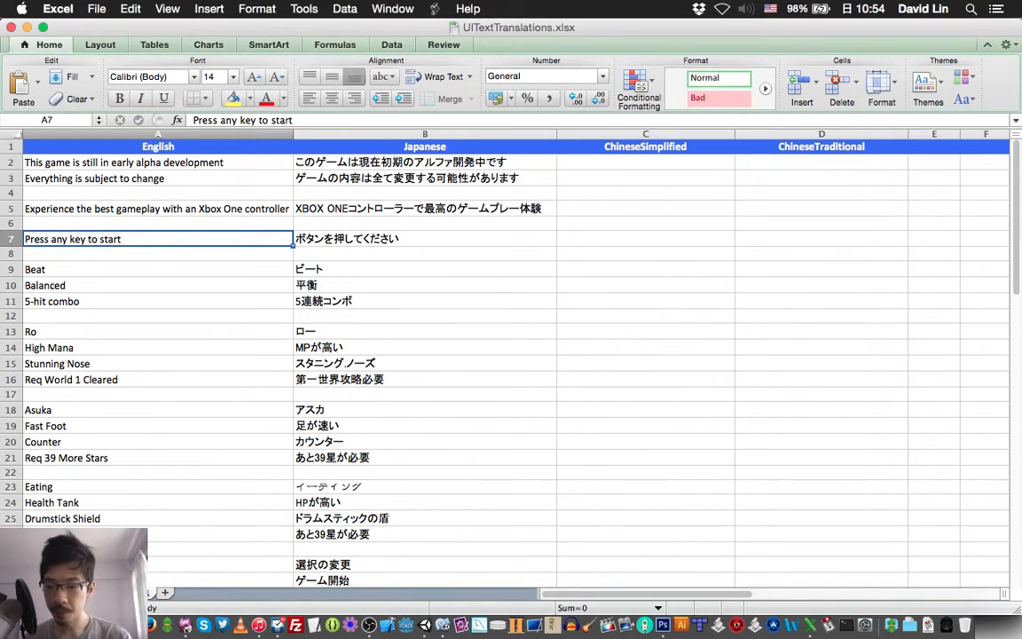
pyautogui.click(180, 623)
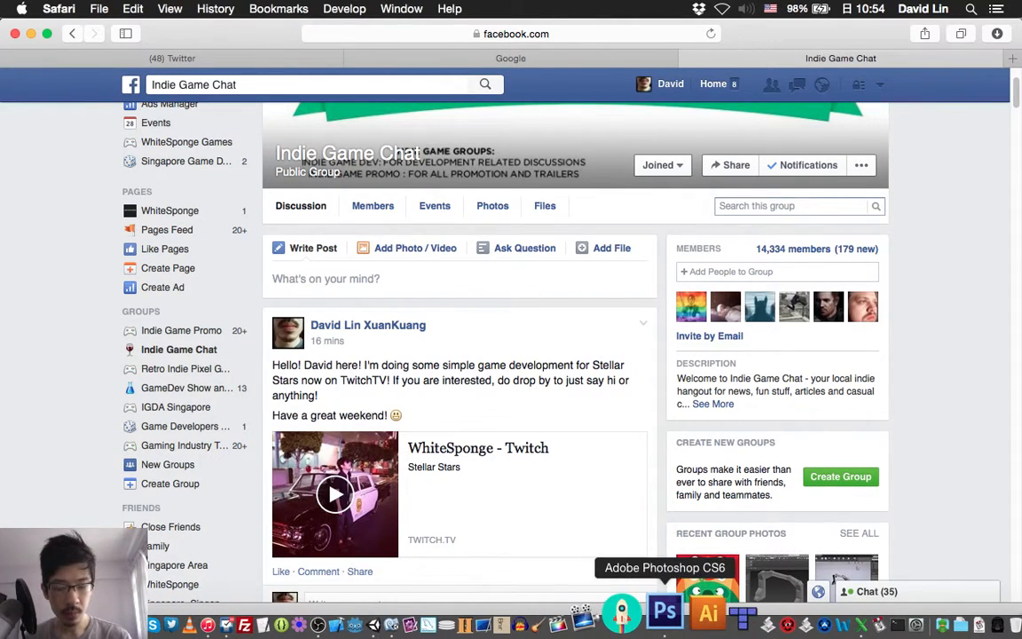
# - Switch back to Photoshop and create a layer group named Press above the letter layers
pyautogui.click(662, 623)
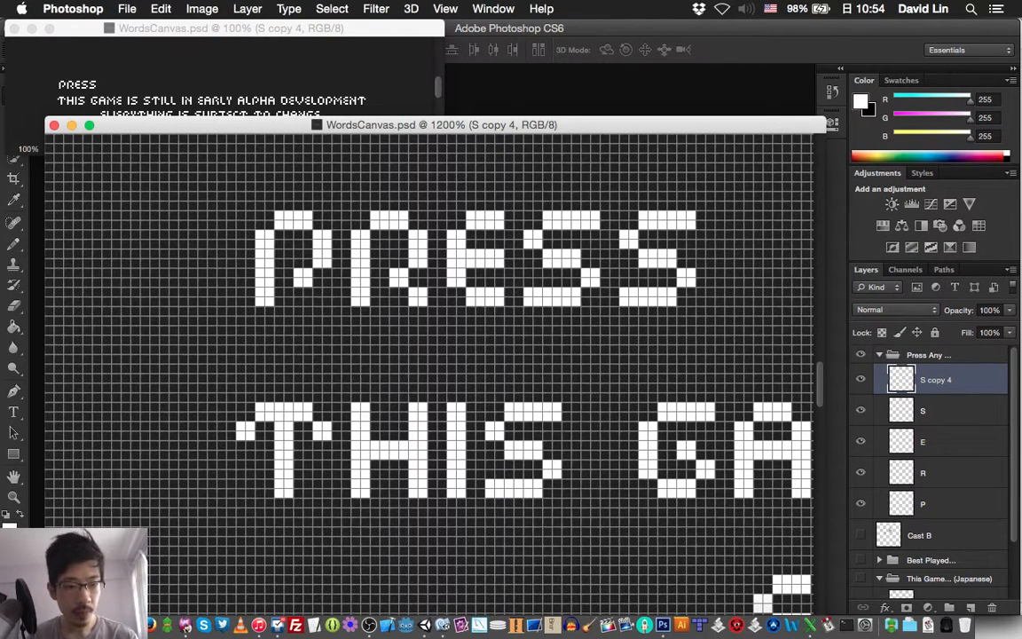
pyautogui.click(940, 410)
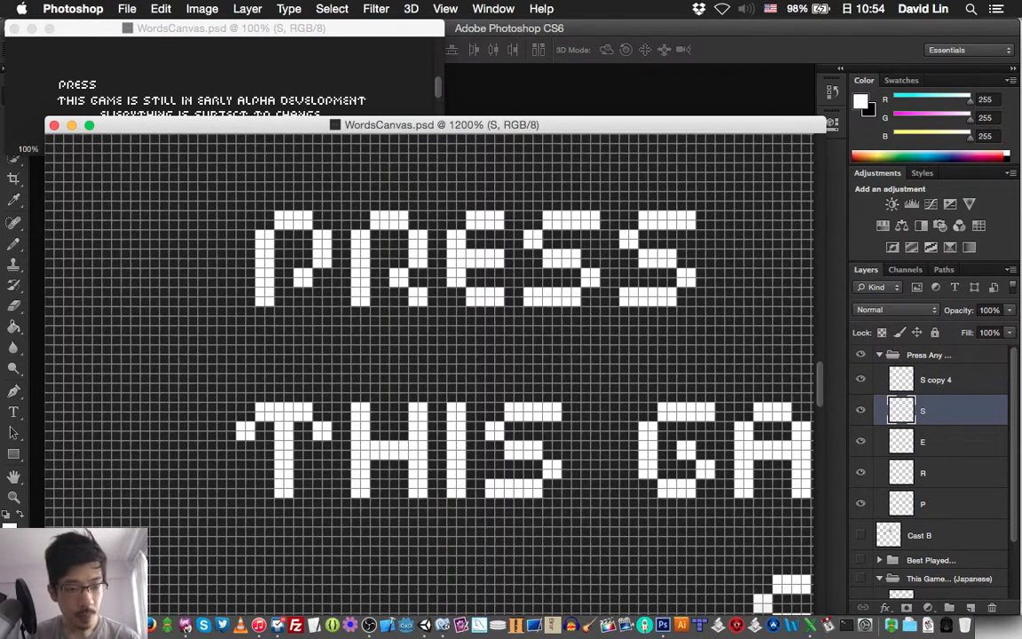
pyautogui.hotkey('alt', ']')
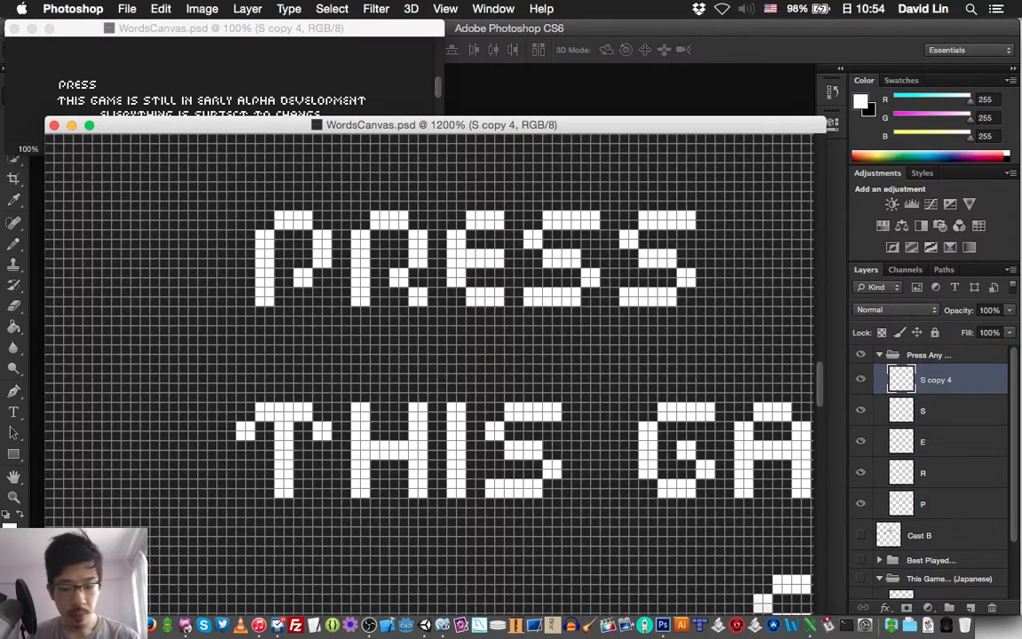
pyautogui.press('super+g')
pyautogui.write('Pre')
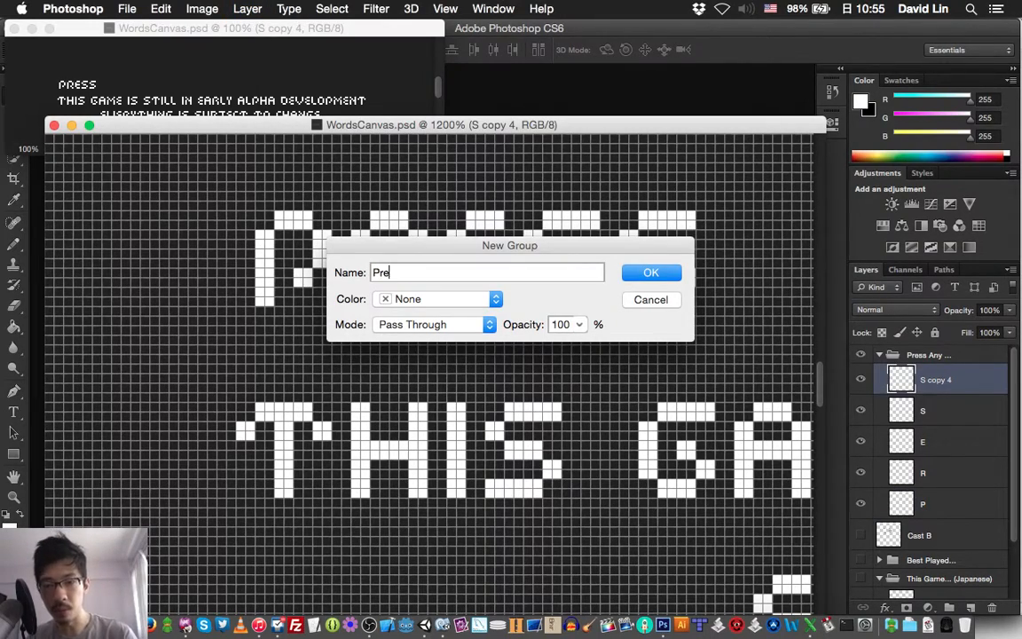
pyautogui.write('ss')
pyautogui.press('Return')
# - Move all five letter layers, from the copied S down to P, into the Press group and collapse it
pyautogui.hotkey('alt', '[')
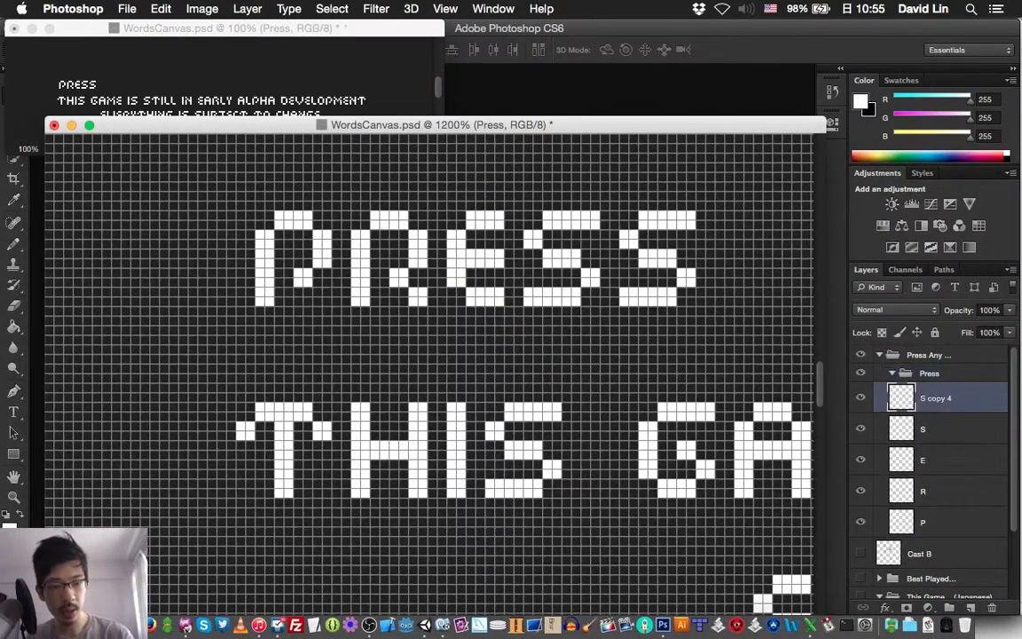
pyautogui.hotkey('alt', 'shift', '[')
pyautogui.hotkey('alt', 'shift', '[')
pyautogui.hotkey('alt', 'shift', '[')
pyautogui.hotkey('alt', 'shift', '[')
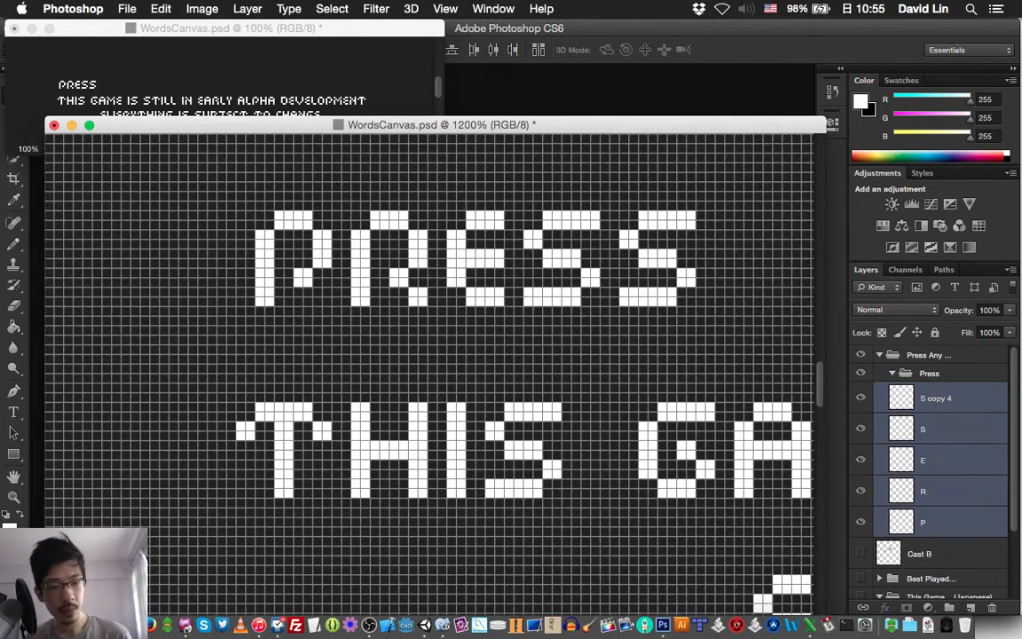
pyautogui.press('super+bracketright')
pyautogui.hotkey('alt', ']')
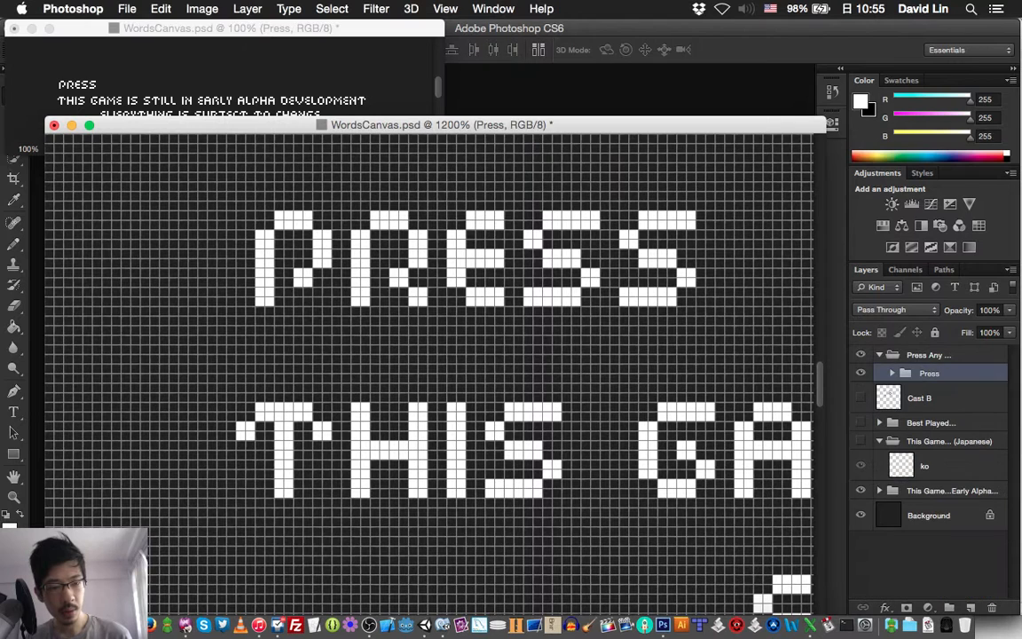
# - Create a layer group named Any above the Press group
pyautogui.press('super+g')
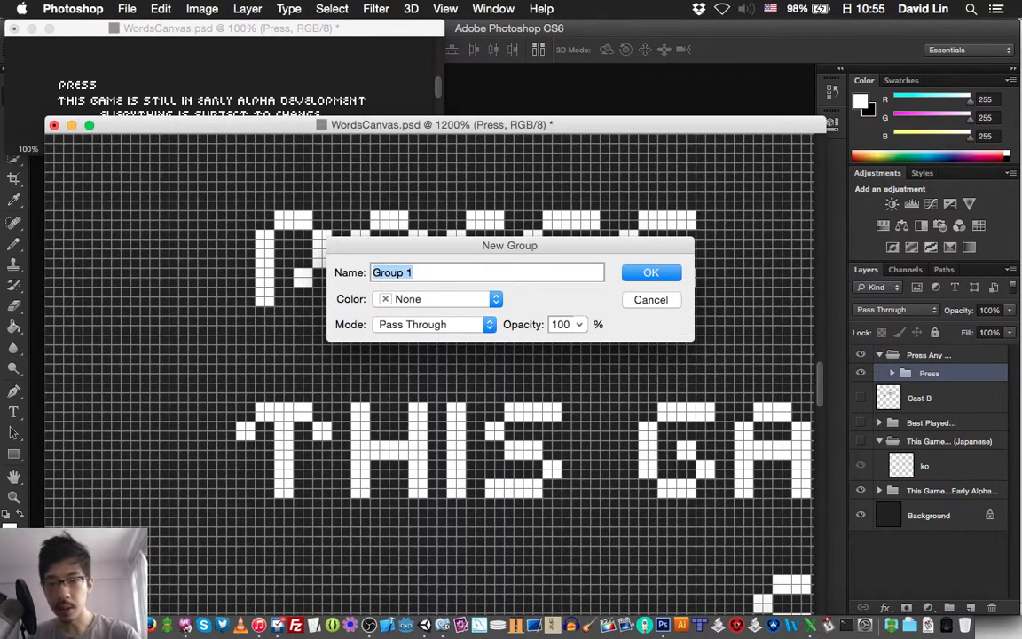
pyautogui.write('Any')
pyautogui.press('Return')
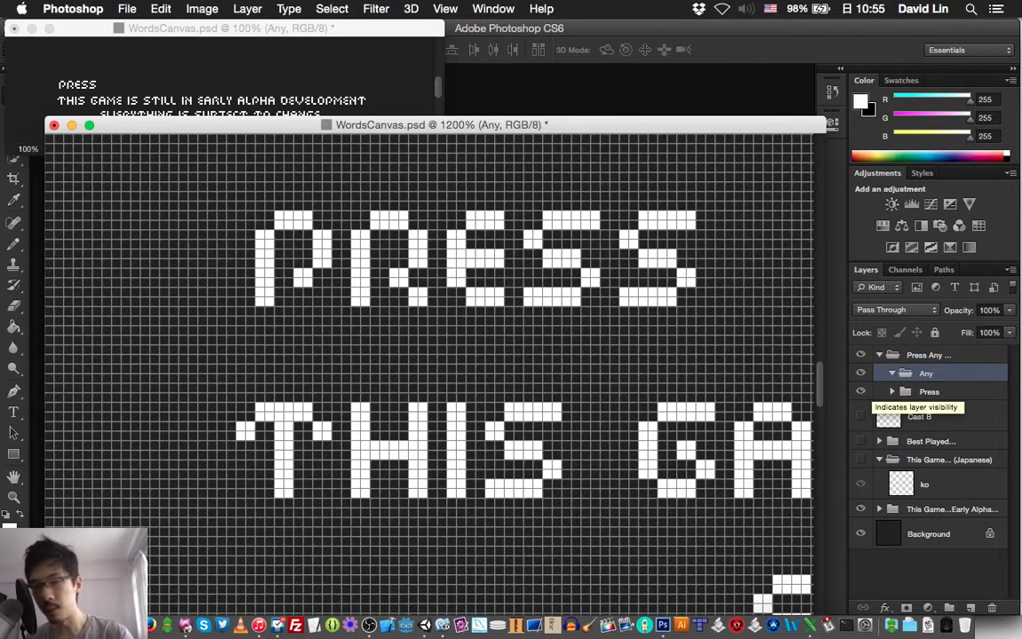
# - Add a layer named A in the Any group and pencil a white pixel letter A right after PRESS
pyautogui.scroll(3, 426, 364)
pyautogui.hscroll(4, 426, 364)
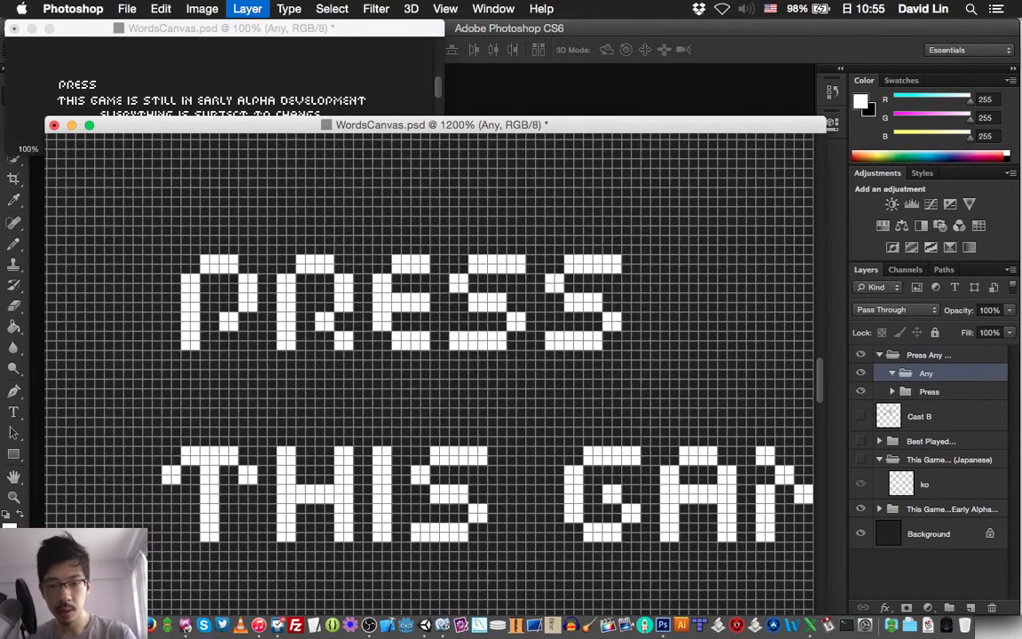
pyautogui.press('super+shift+n')
pyautogui.write('A')
pyautogui.press('Return')
pyautogui.press('b')
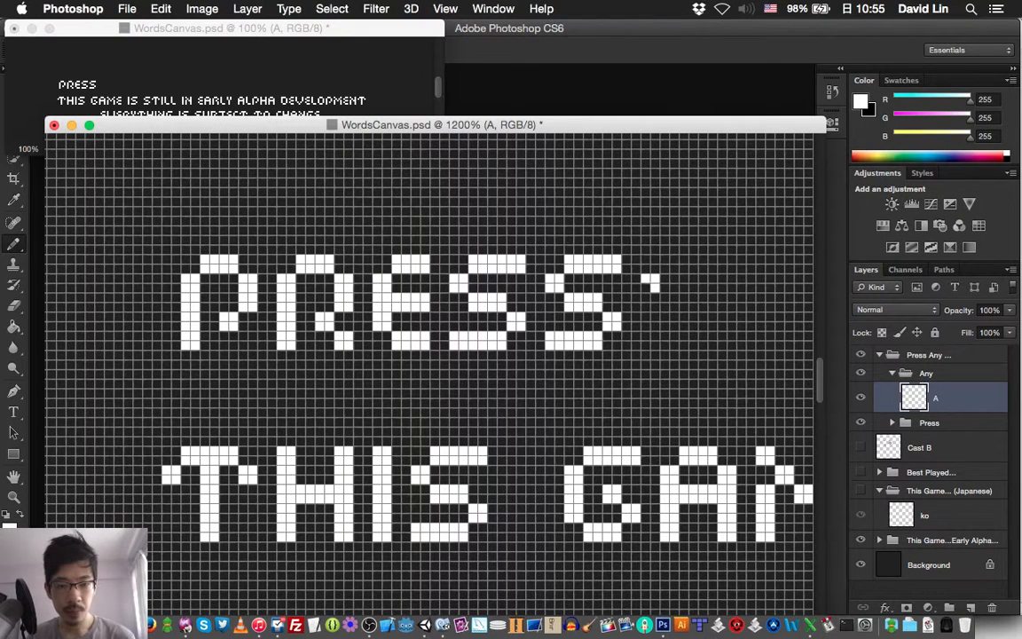
pyautogui.click(670, 263)
pyautogui.click(688, 264)
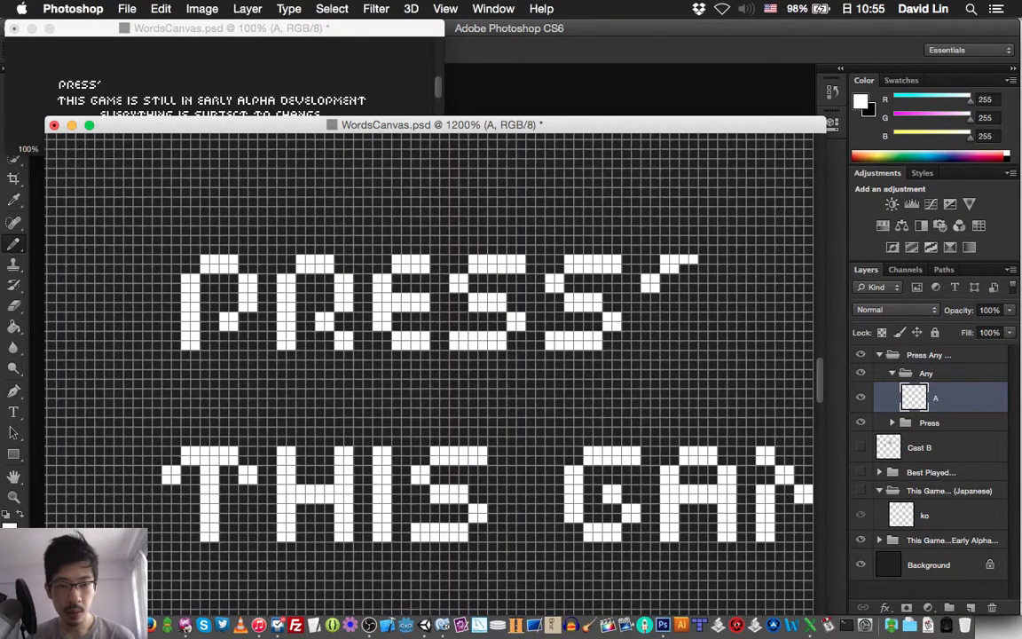
pyautogui.click(707, 282)
pyautogui.moveTo(655, 297)
pyautogui.mouseDown()
pyautogui.moveTo(645, 298)
pyautogui.moveTo(645, 345)
pyautogui.moveTo(655, 307)
pyautogui.moveTo(707, 345)
pyautogui.mouseUp()
pyautogui.moveTo(693, 297); pyautogui.dragTo(664, 297)
pyautogui.moveTo(665, 297); pyautogui.dragTo(693, 307)
pyautogui.press('v')
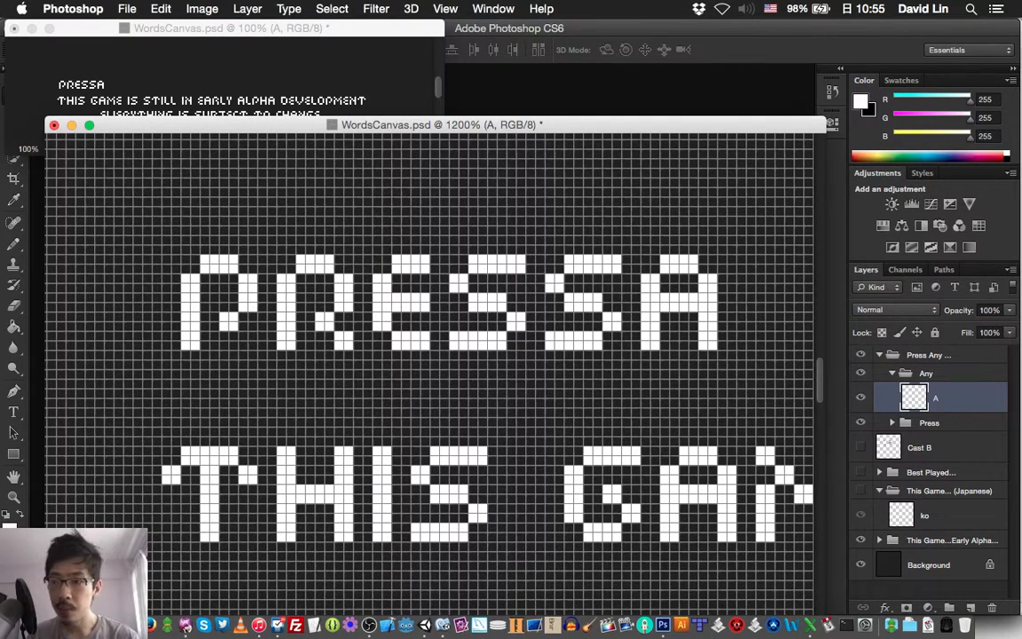
# - Move the letter A about four pixels to the right to leave a word space after PRESS
pyautogui.press('Right')
pyautogui.press('Right')
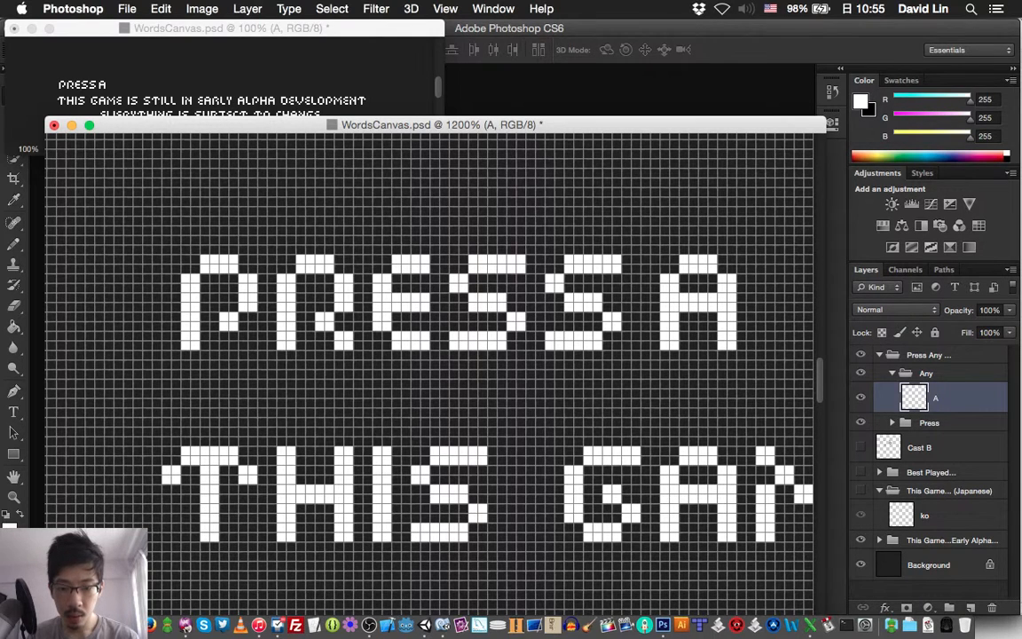
pyautogui.press('Right')
pyautogui.press('Right')
pyautogui.press('Right')
pyautogui.press('Right')
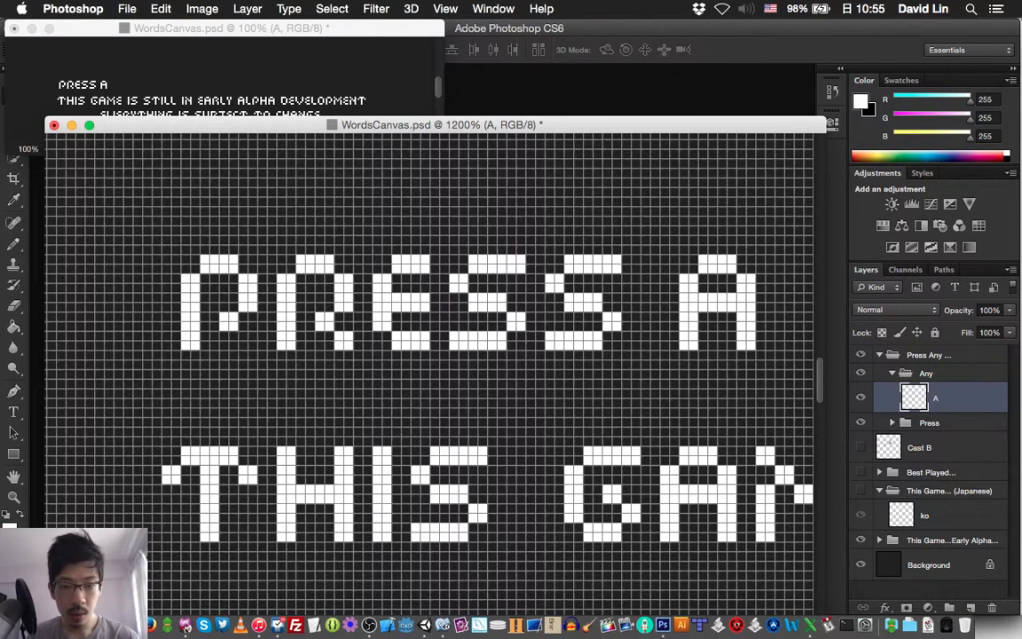
# - Add a layer named N in the Any group and pencil a white pixel letter N right after the A
pyautogui.hscroll(2, 429, 373)
pyautogui.hscroll(3, 430, 372)
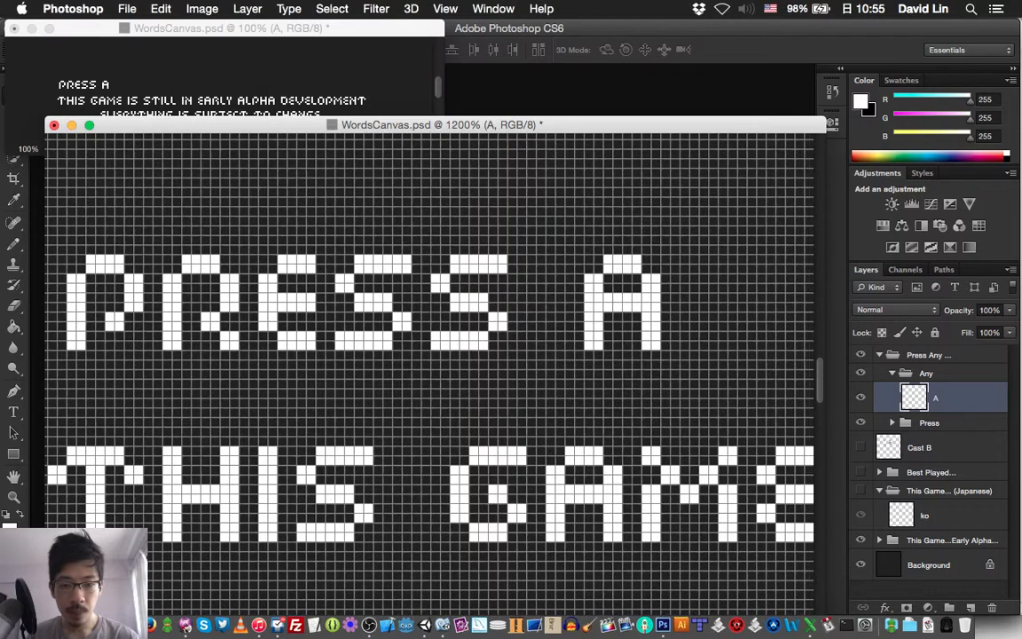
pyautogui.press('super+shift+n')
pyautogui.write('N')
pyautogui.press('Return')
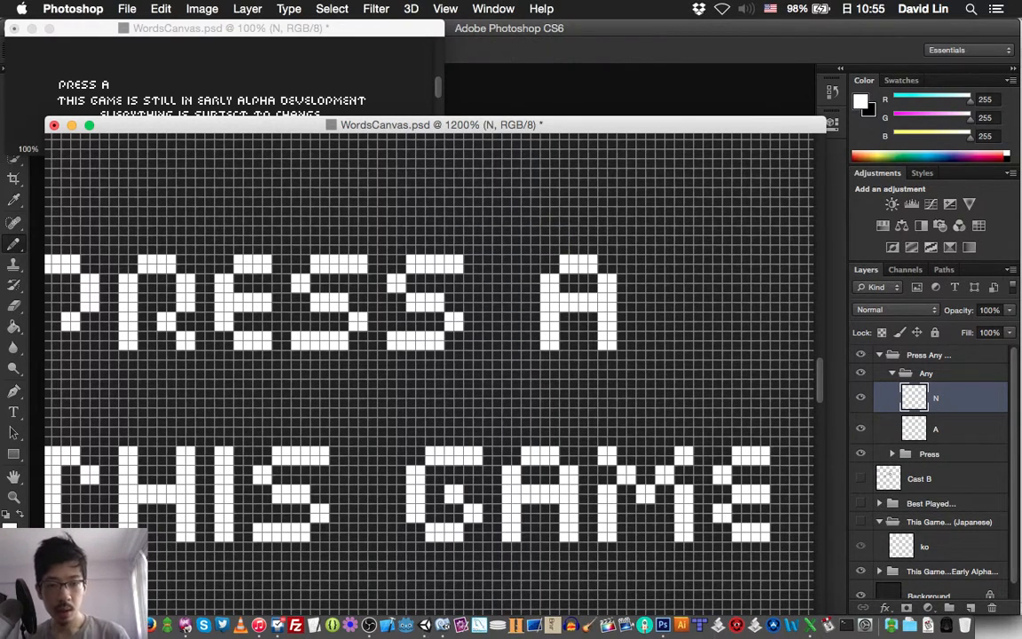
pyautogui.moveTo(650, 258)
pyautogui.mouseDown()
pyautogui.moveTo(641, 277)
pyautogui.moveTo(646, 270)
pyautogui.moveTo(667, 288)
pyautogui.moveTo(698, 282)
pyautogui.moveTo(702, 259)
pyautogui.moveTo(699, 342)
pyautogui.moveTo(707, 346)
pyautogui.mouseUp()
pyautogui.press('super+z')
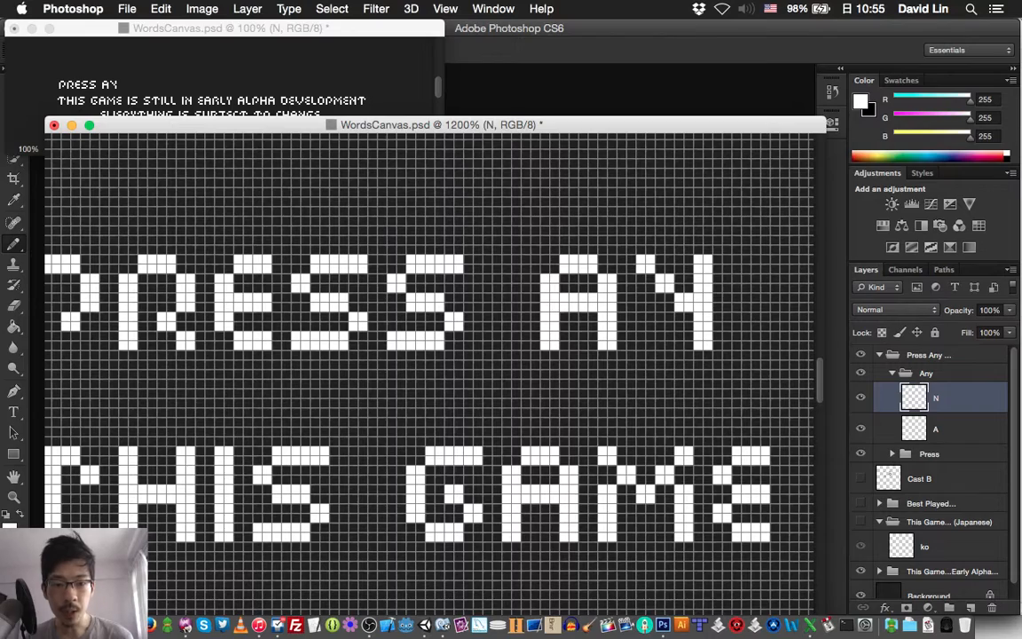
pyautogui.moveTo(650, 286)
pyautogui.mouseDown()
pyautogui.moveTo(650, 346)
pyautogui.moveTo(641, 346)
pyautogui.moveTo(641, 278)
pyautogui.mouseUp()
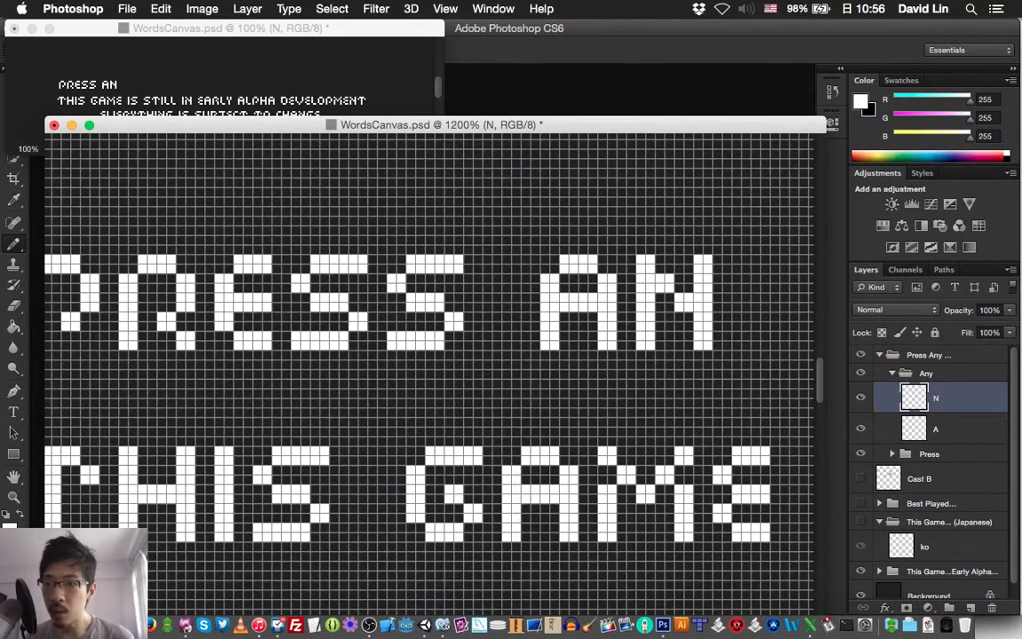
# - Step back through the latest strokes of the N until its stem has a gap beneath the upper-left block
pyautogui.press('super+alt+z')
pyautogui.press('super+alt+z')
pyautogui.press('super+alt+z')
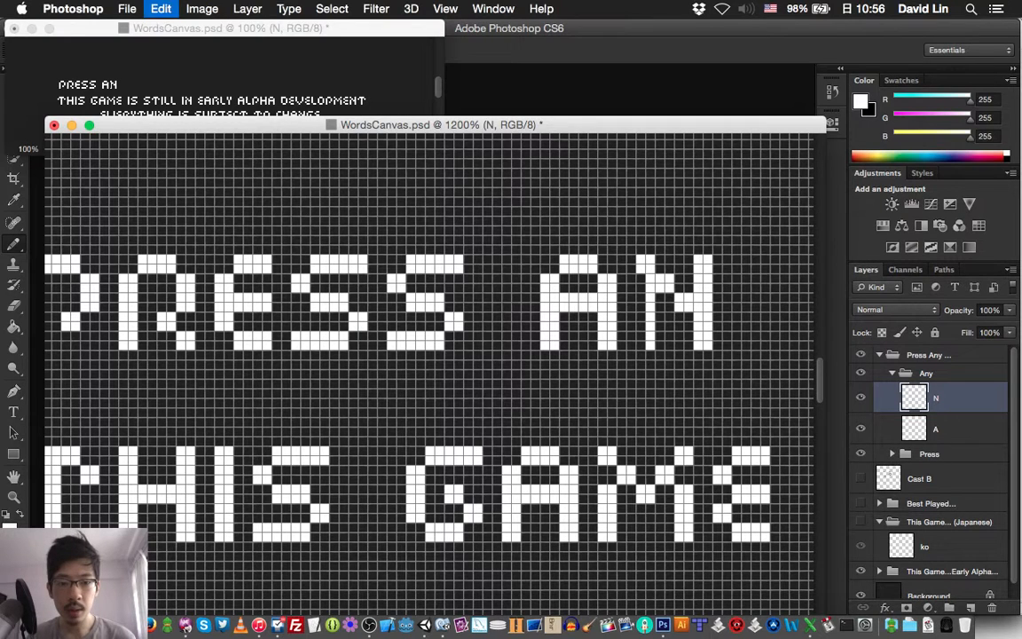
pyautogui.press('super+shift+z')
pyautogui.press('super+shift+z')
pyautogui.press('super+shift+z')
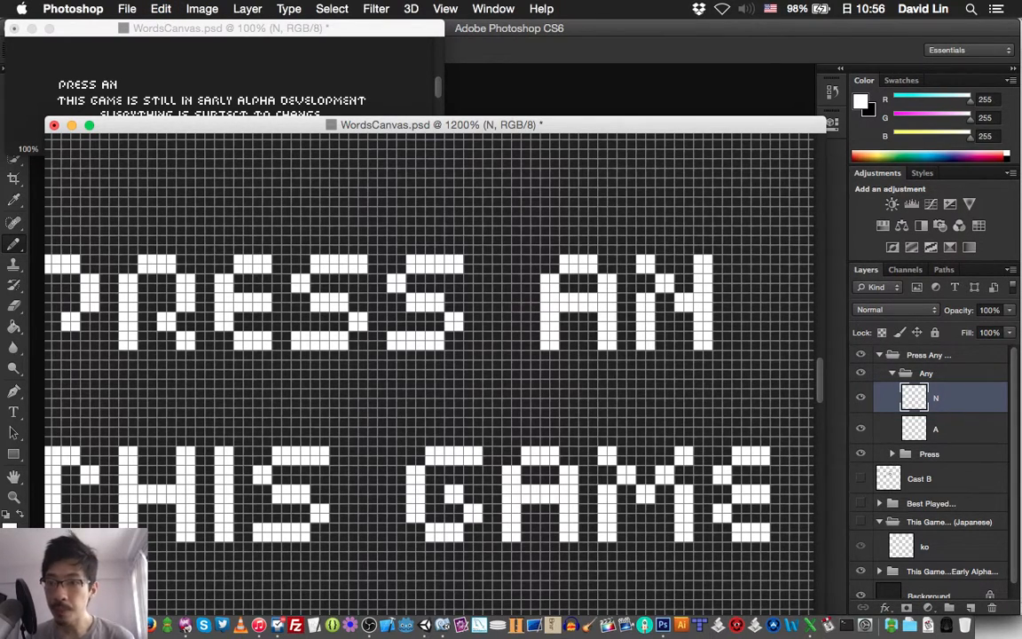
# - Add a layer named Y in the Any group and pencil a white pixel letter Y after the N
pyautogui.press('super+shift+n')
pyautogui.write('Y')
pyautogui.press('Return')
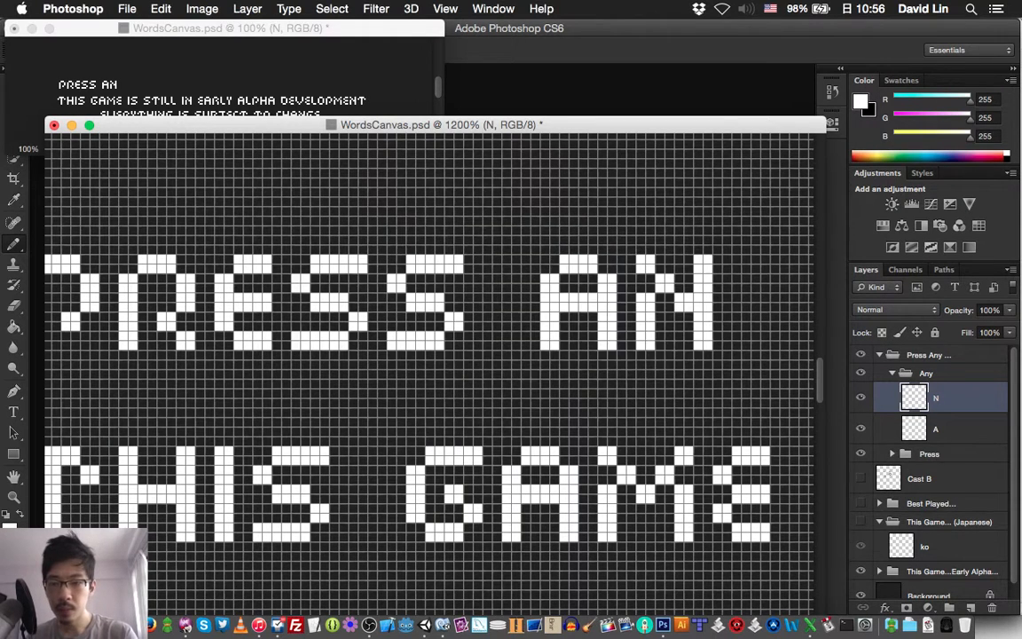
pyautogui.hscroll(4, 426, 372)
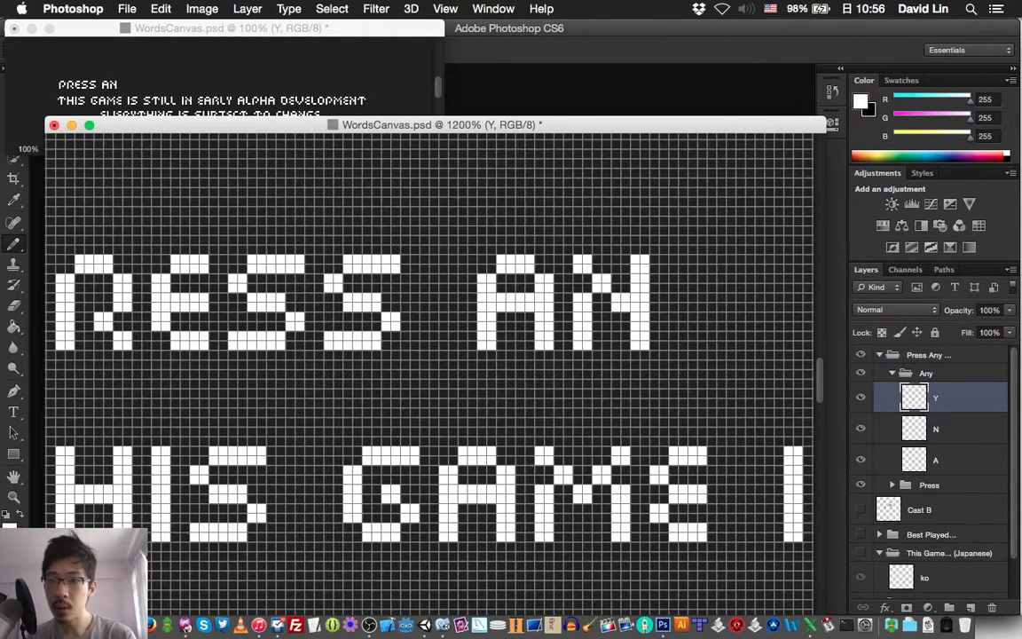
pyautogui.hscroll(2, 426, 373)
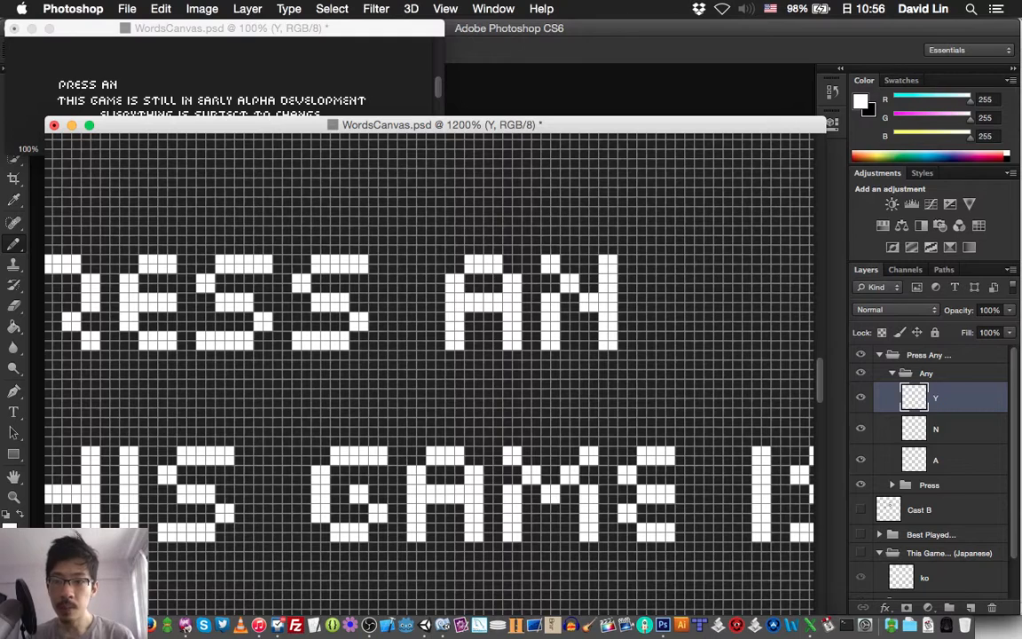
pyautogui.moveTo(651, 259)
pyautogui.mouseDown()
pyautogui.moveTo(641, 279)
pyautogui.moveTo(680, 259)
pyautogui.moveTo(689, 288)
pyautogui.moveTo(689, 268)
pyautogui.moveTo(669, 348)
pyautogui.moveTo(661, 302)
pyautogui.mouseUp()
pyautogui.click(670, 297)
pyautogui.click(661, 348)
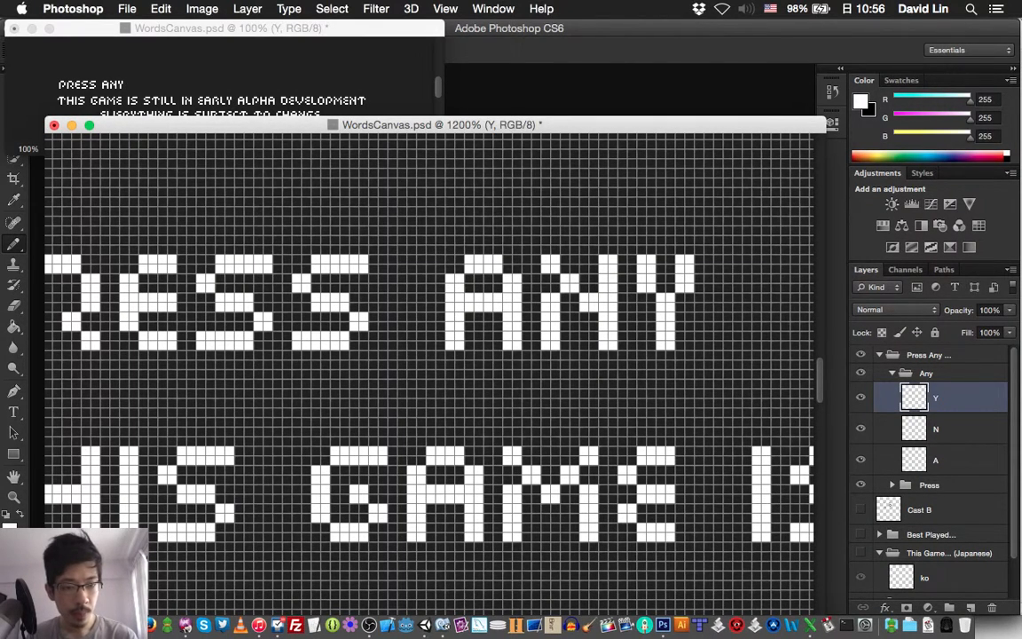
# - Collapse the Any group and create a layer group named Key above it
pyautogui.click(892, 373)
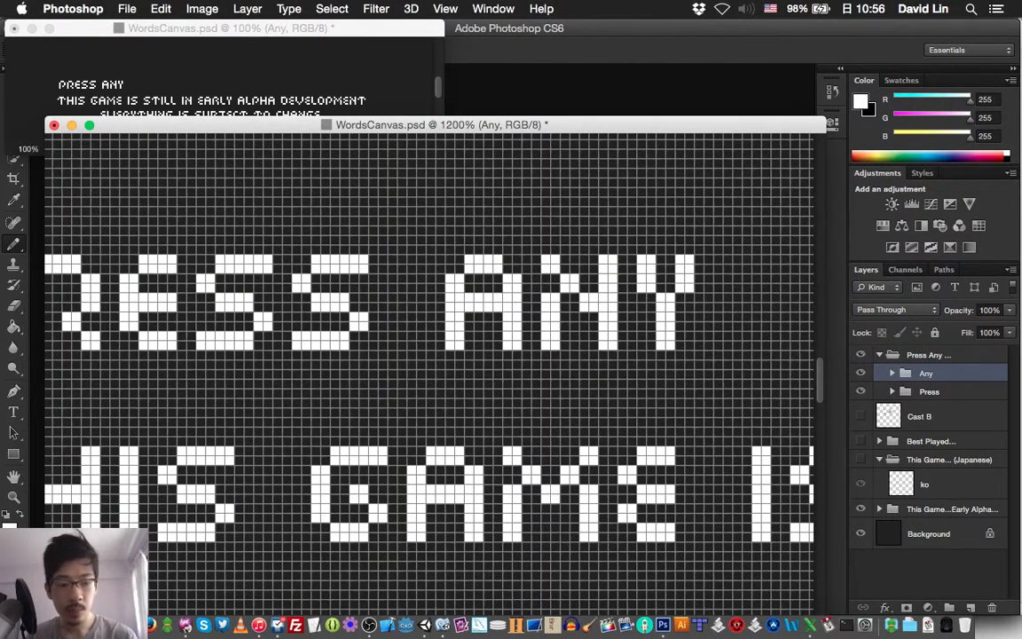
pyautogui.press('super+g')
pyautogui.write('Key')
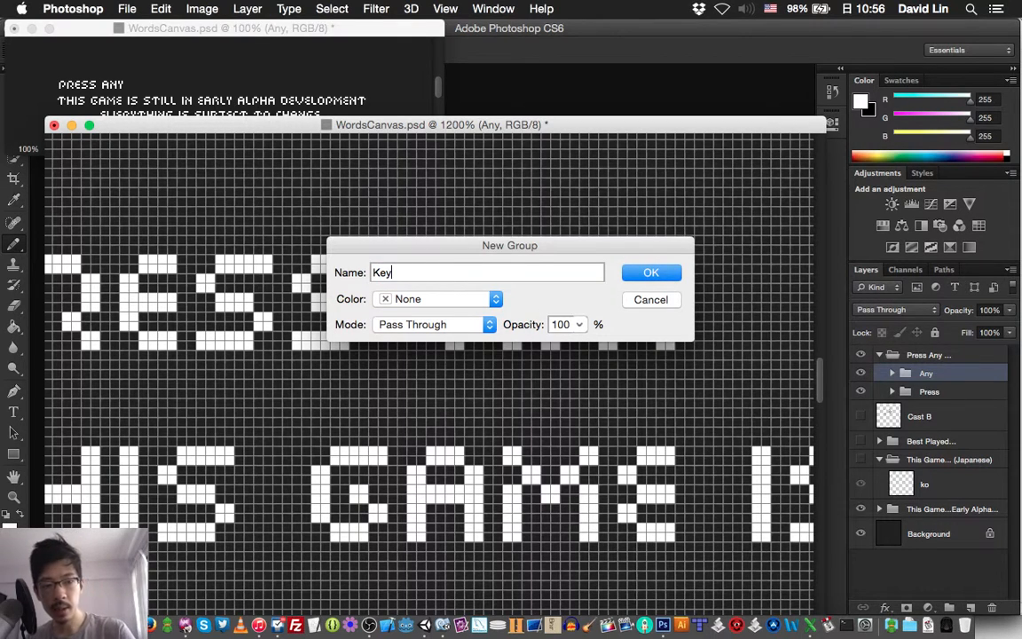
pyautogui.press('Return')
# - Add a layer named K in the Key group and pencil a white pixel letter K with a full stem after ANY
pyautogui.hscroll(5, 430, 337)
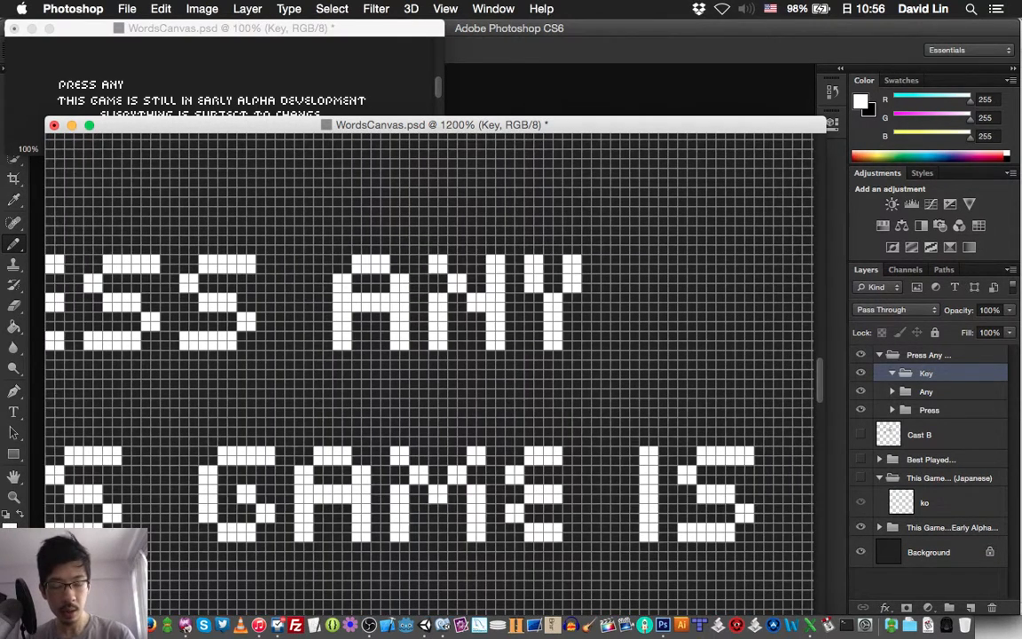
pyautogui.press('shift+super+n')
pyautogui.write('K')
pyautogui.press('Return')
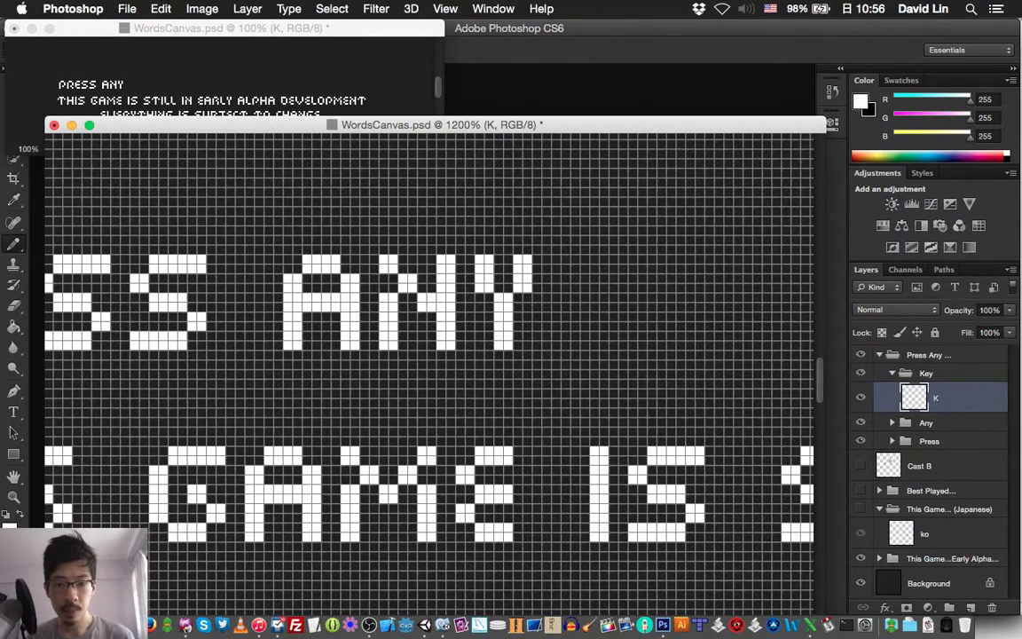
pyautogui.moveTo(585, 279)
pyautogui.mouseDown()
pyautogui.moveTo(585, 289)
pyautogui.moveTo(584, 259)
pyautogui.moveTo(618, 283)
pyautogui.mouseUp()
pyautogui.click(638, 264)
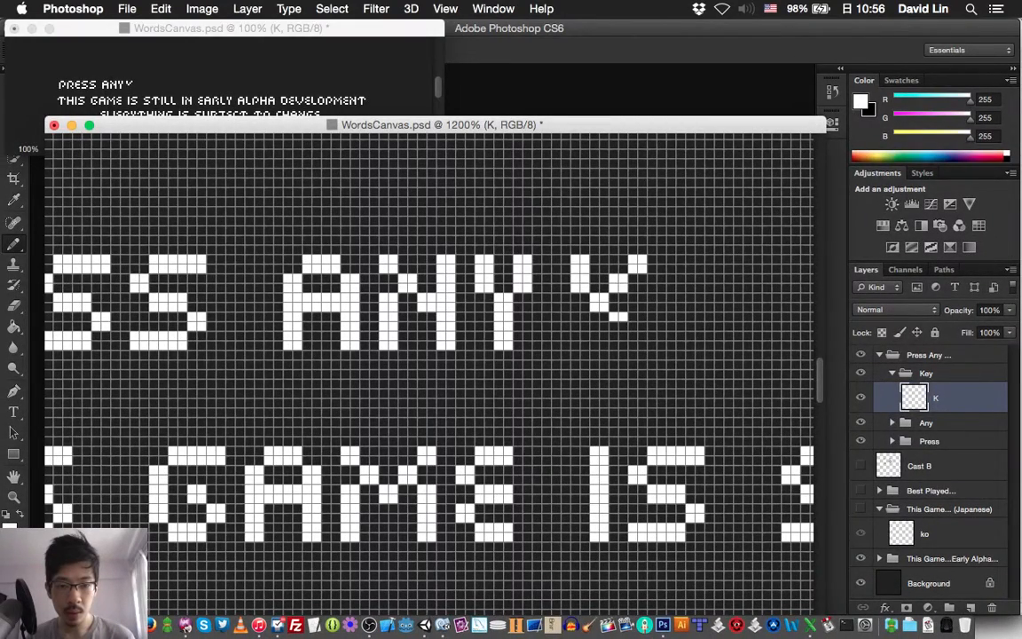
pyautogui.click(618, 319)
pyautogui.click(638, 340)
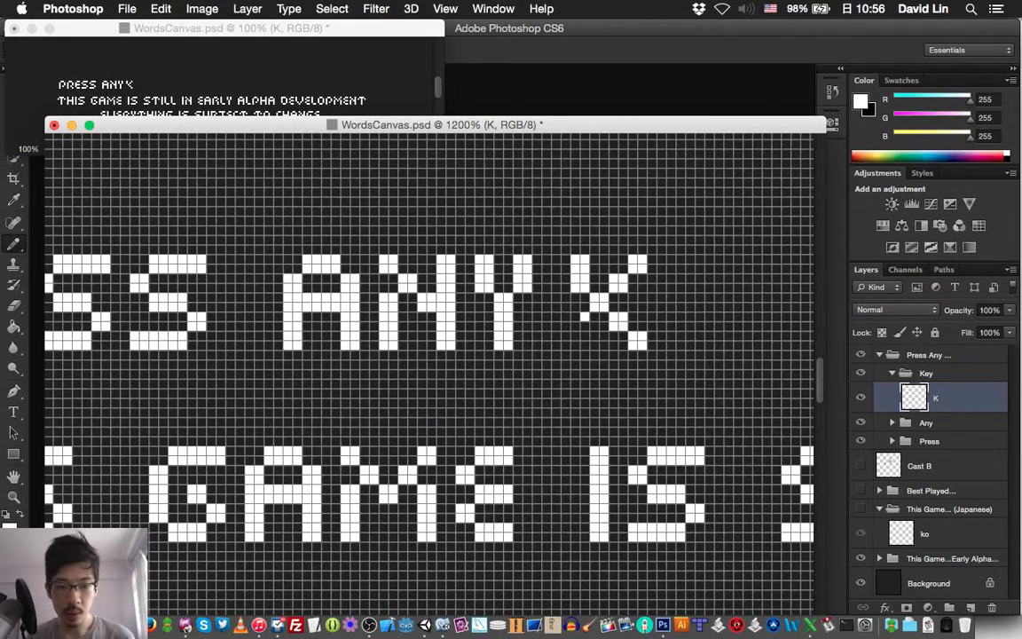
pyautogui.moveTo(581, 322); pyautogui.dragTo(581, 339)
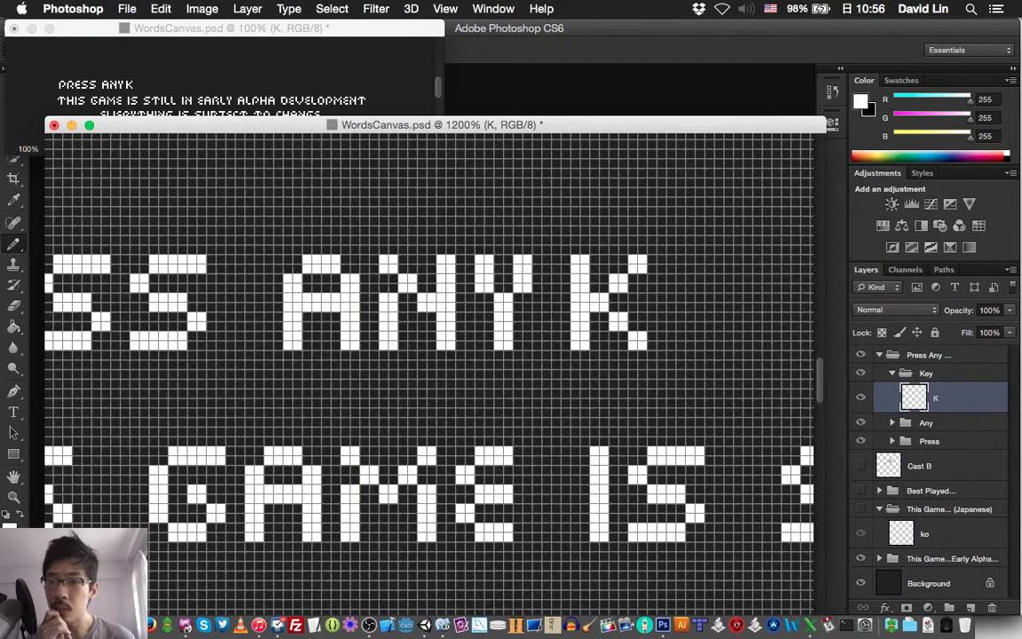
pyautogui.press('super+z')
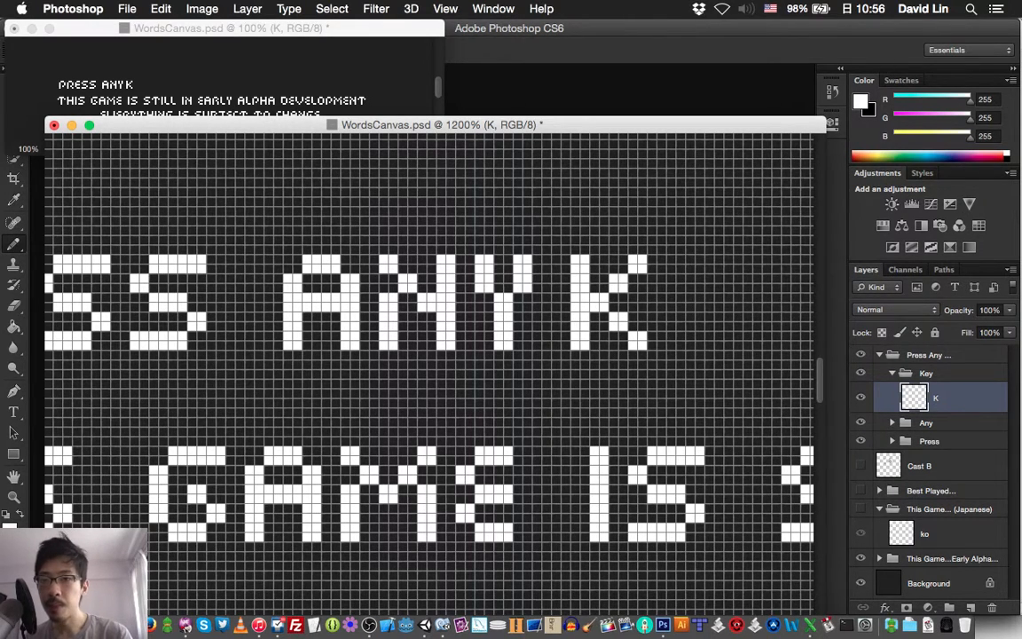
# - Open English_K.psd from the Fonts folder as a reference for the letter K
pyautogui.press('super+grave')
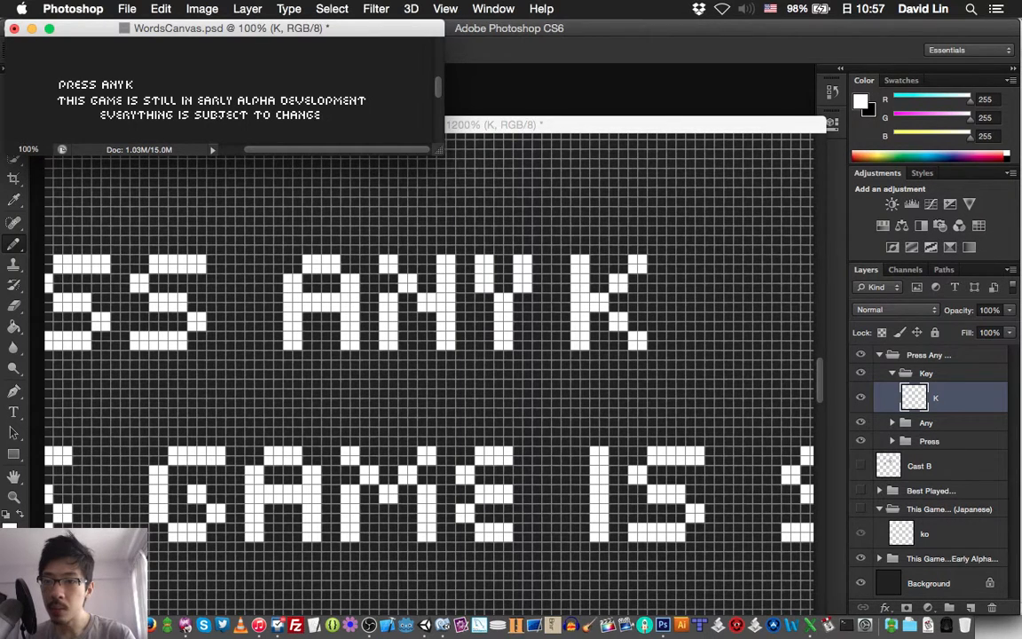
pyautogui.press('super+s')
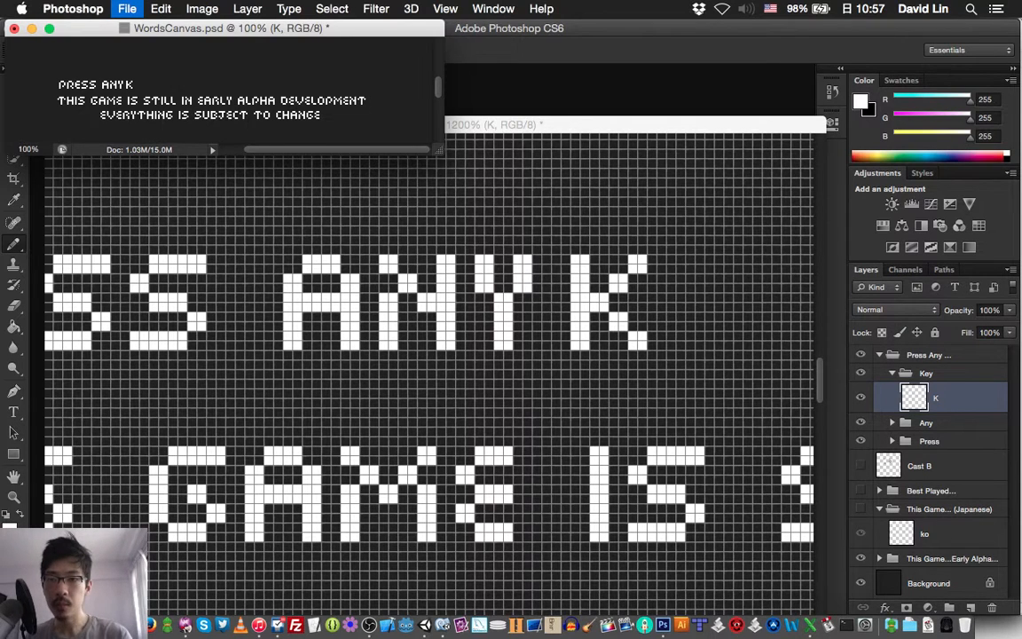
pyautogui.press('super+o')
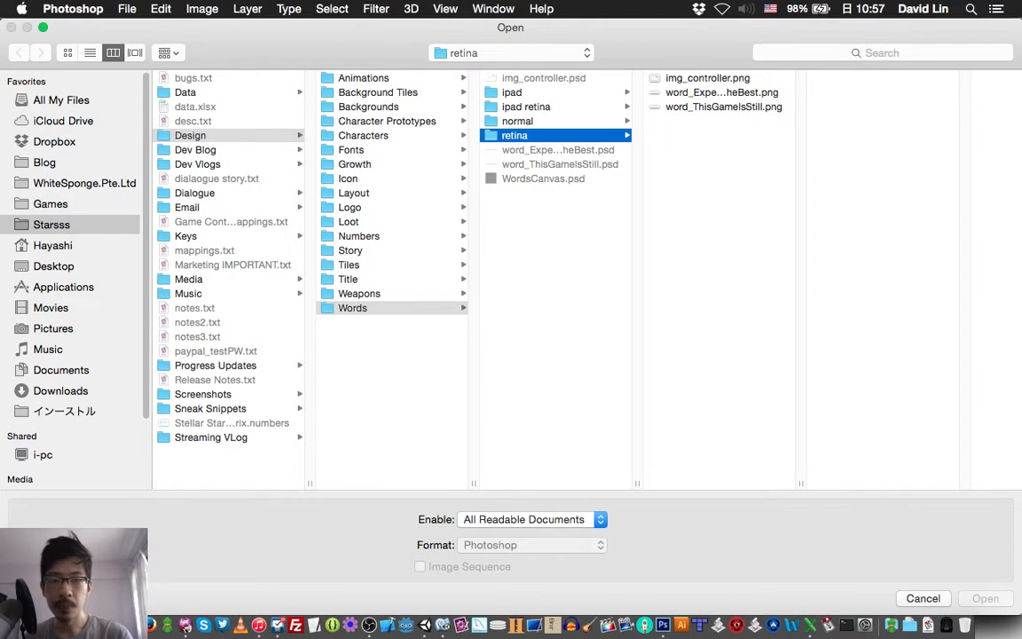
pyautogui.click(351, 150)
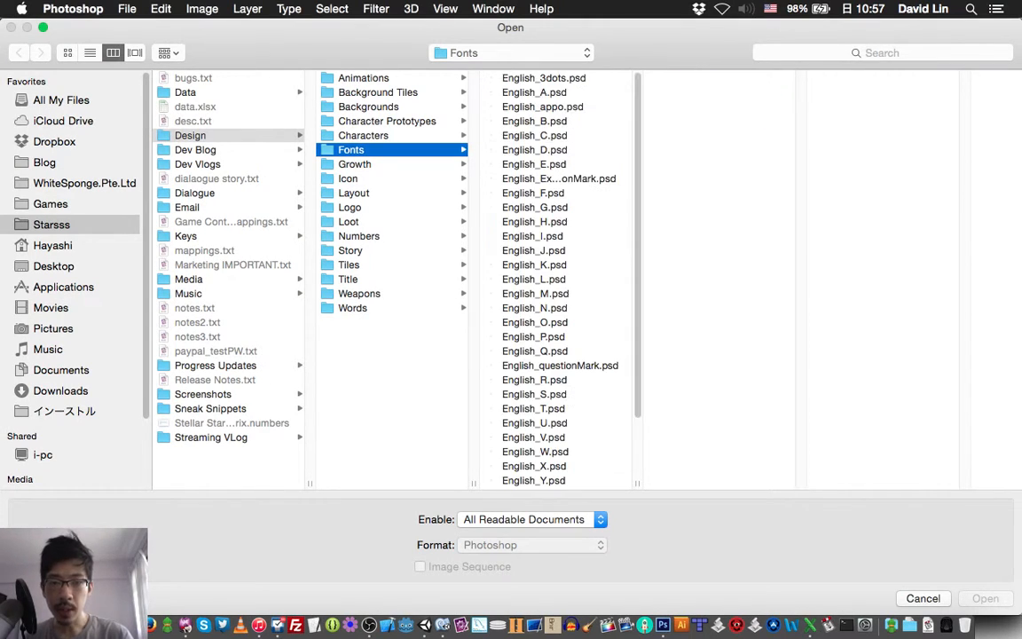
pyautogui.click(534, 265)
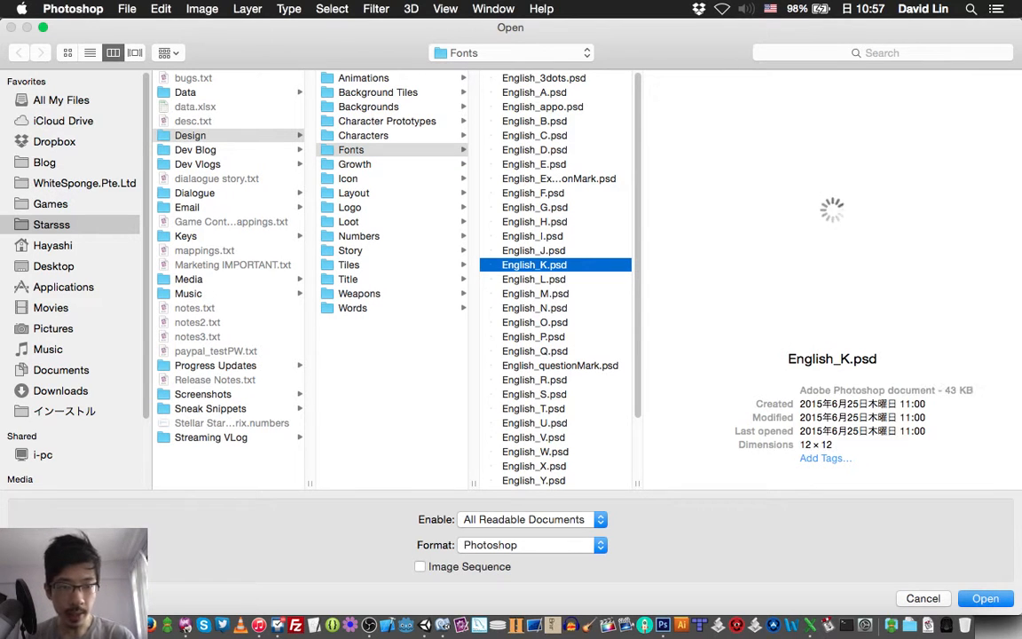
pyautogui.press('Return')
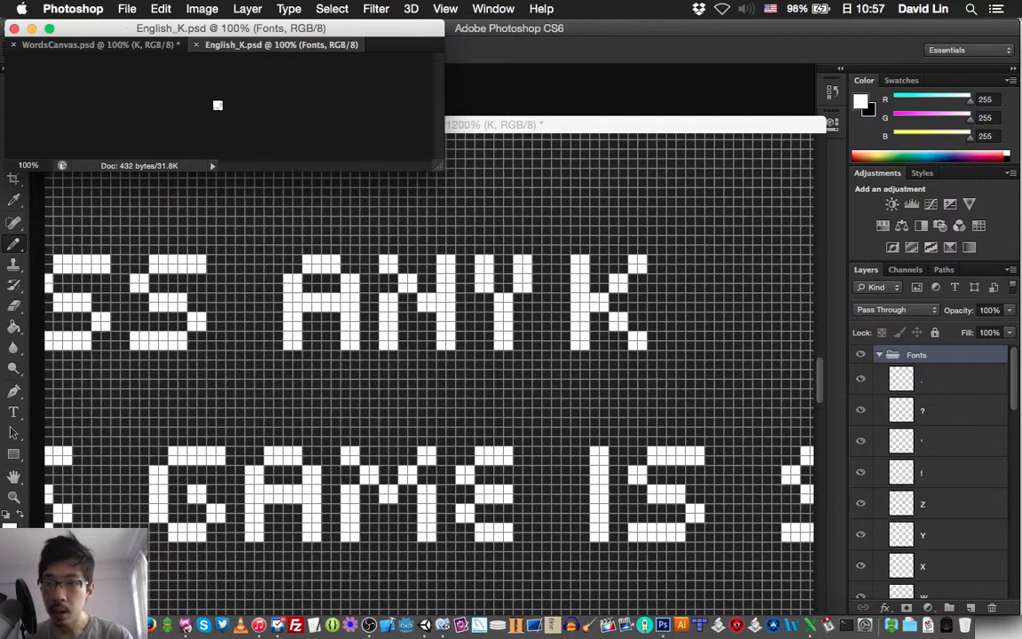
# - Show the Background layer briefly to examine the reference K's shape, hide it again and close English_K.psd without saving
pyautogui.scroll(-15, 932, 470)
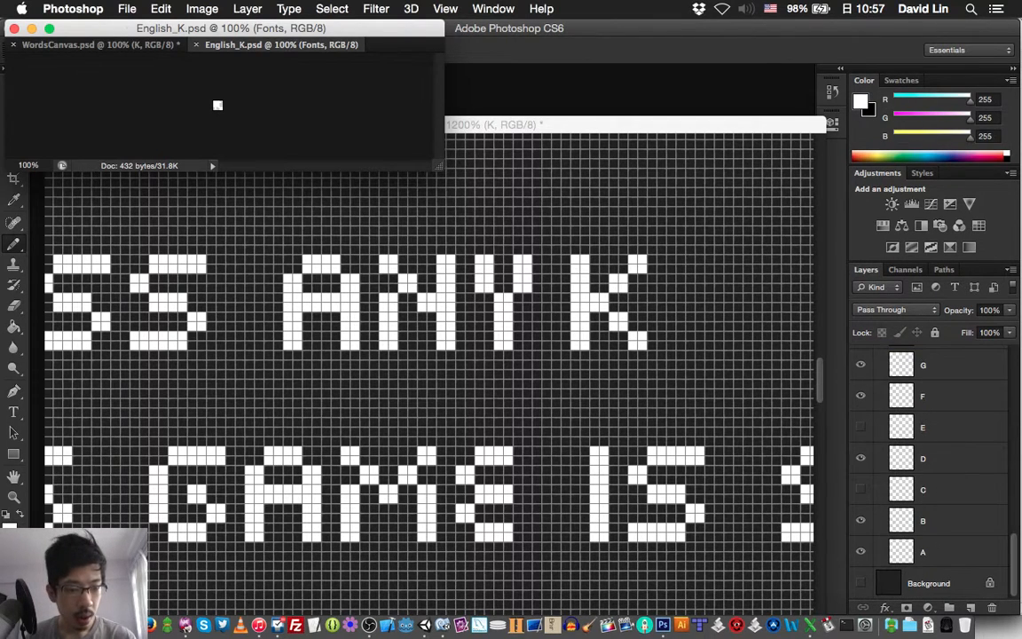
pyautogui.click(861, 583)
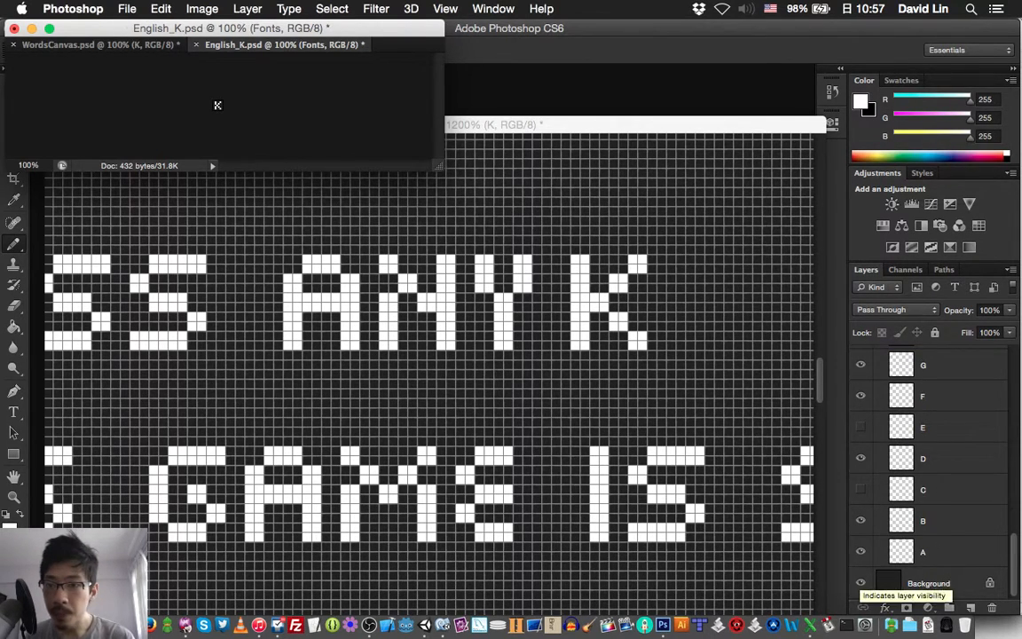
pyautogui.click(861, 583)
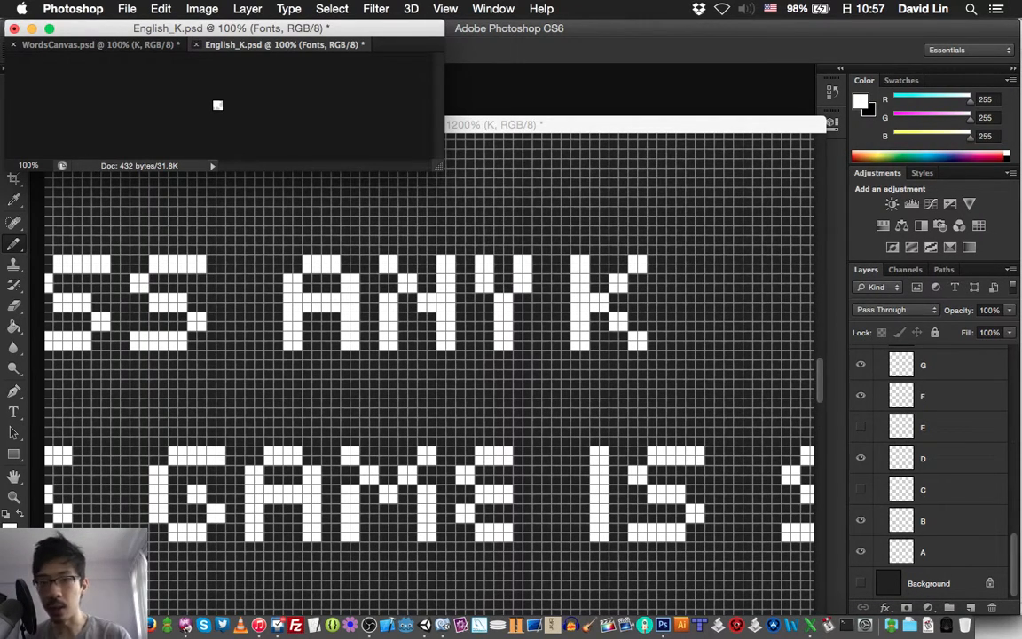
pyautogui.press('super+w')
pyautogui.press('d')
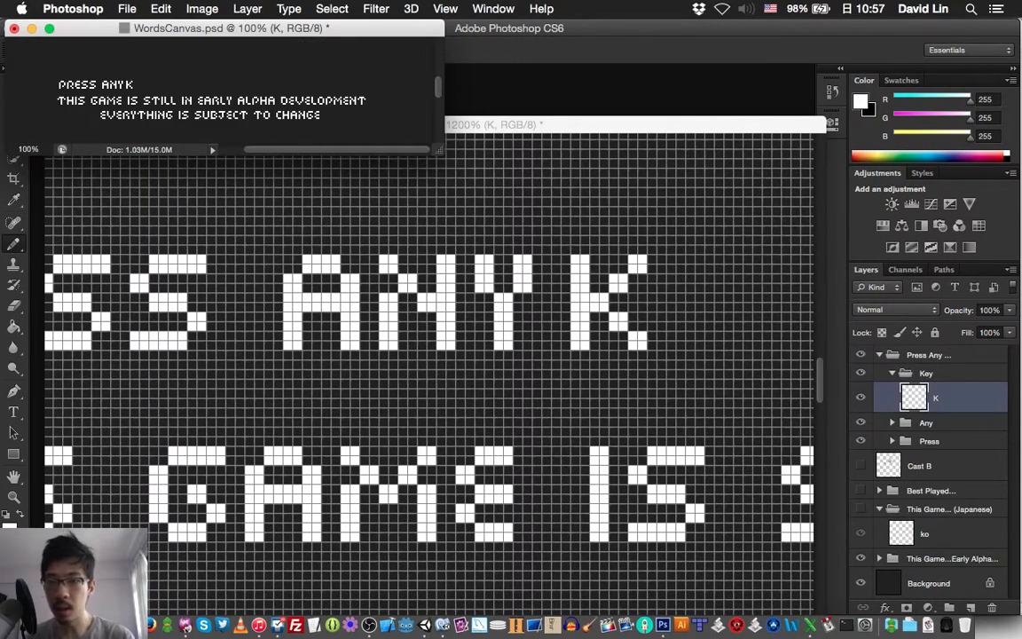
# - Return to the 1200% view of WordsCanvas.psd and undo the K's last stem strokes, leaving a gap where the diagonals meet
pyautogui.press('super+grave')
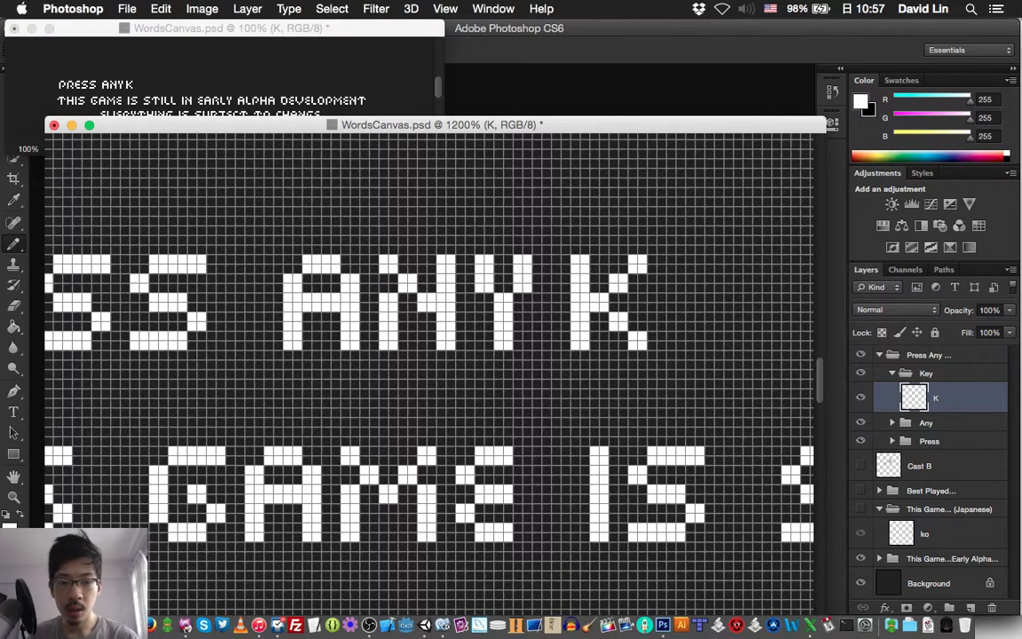
pyautogui.press('alt+super+z')
pyautogui.press('alt+super+z')
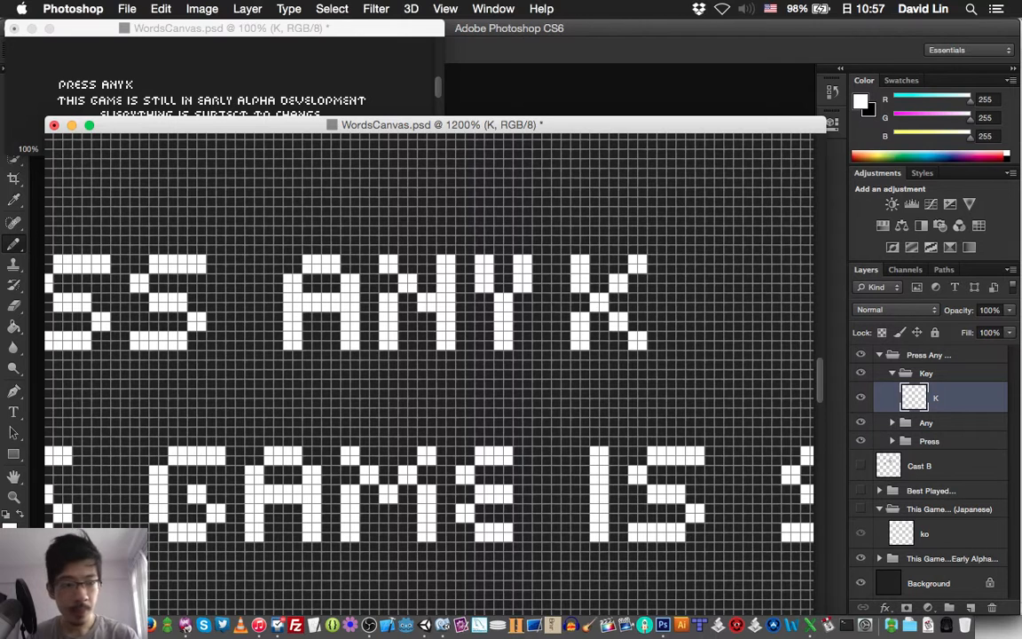
# - Add a layer named E in the Key group and pencil a white pixel letter E after the K
pyautogui.press('super+shift+n')
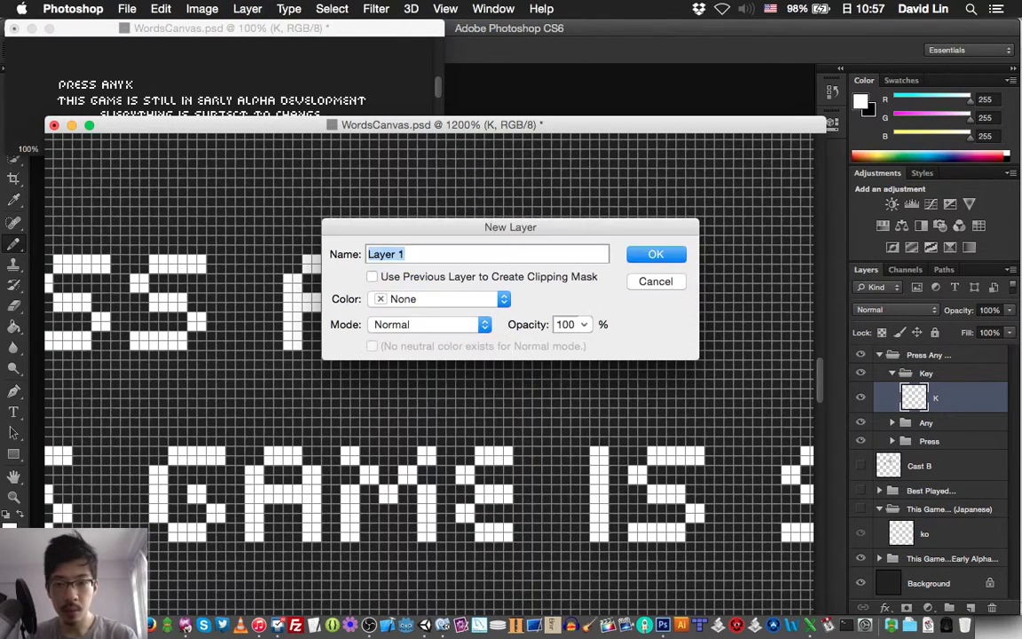
pyautogui.write('E')
pyautogui.press('Return')
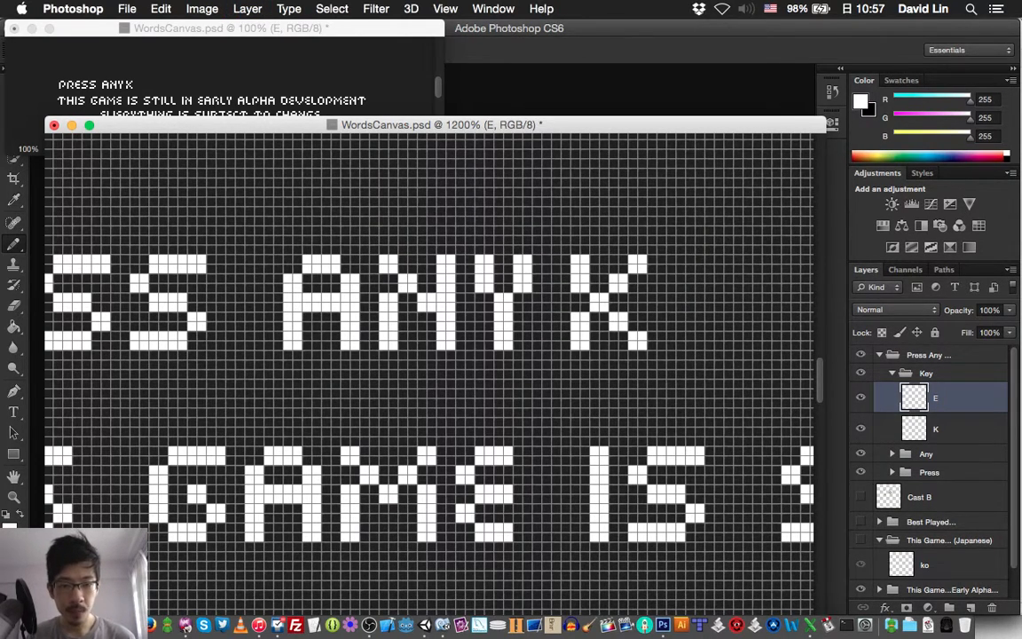
pyautogui.moveTo(681, 289)
pyautogui.mouseDown()
pyautogui.moveTo(672, 288)
pyautogui.moveTo(698, 259)
pyautogui.moveTo(709, 269)
pyautogui.moveTo(680, 298)
pyautogui.moveTo(709, 307)
pyautogui.moveTo(690, 297)
pyautogui.moveTo(680, 326)
pyautogui.moveTo(710, 345)
pyautogui.moveTo(709, 336)
pyautogui.mouseUp()
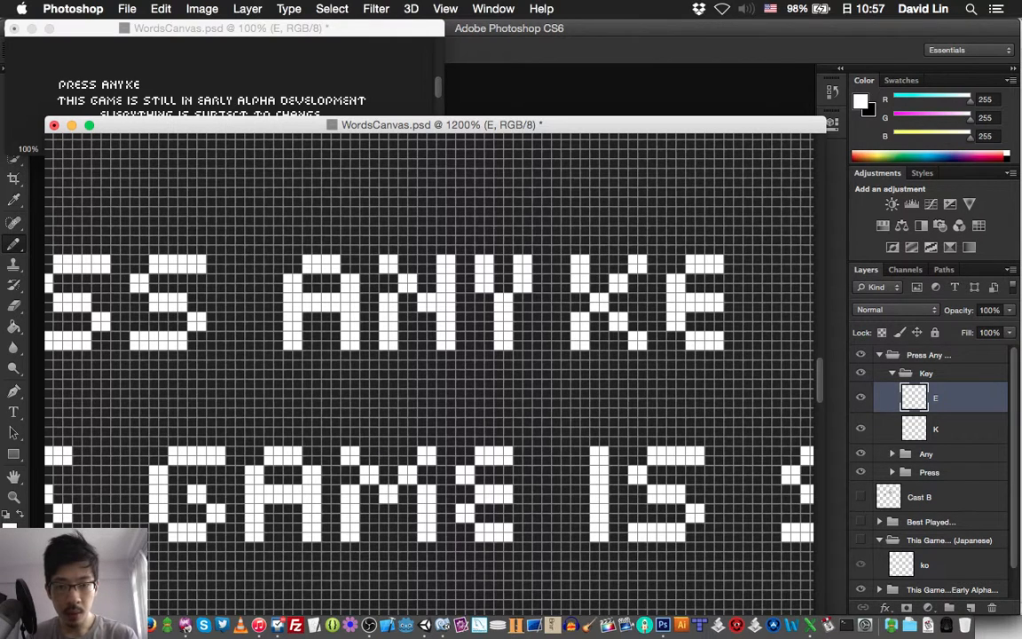
pyautogui.press('super+shift+n')
pyautogui.write('Y')
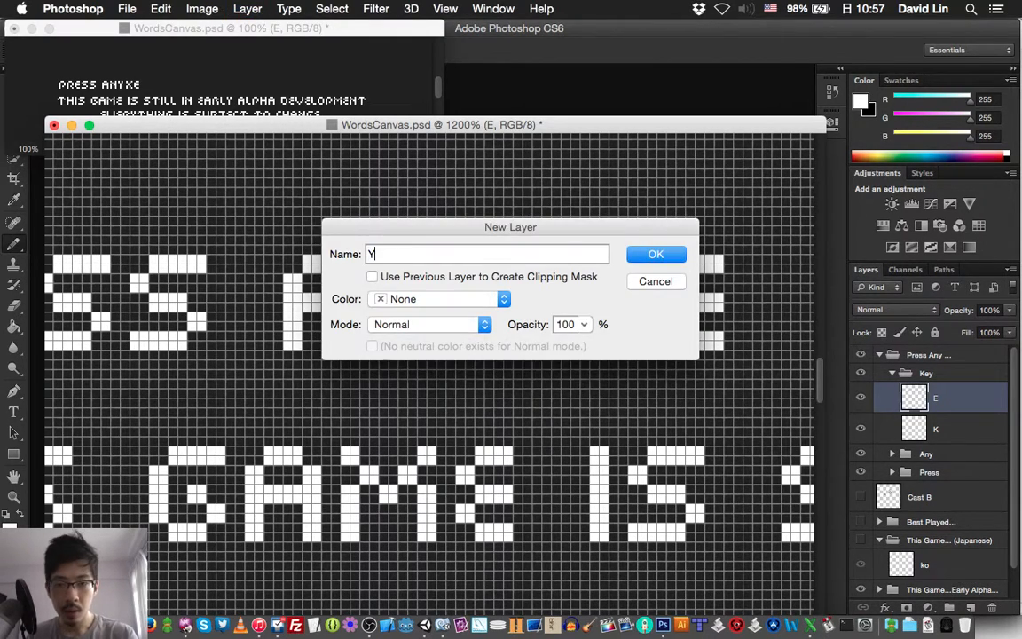
pyautogui.press('Return')
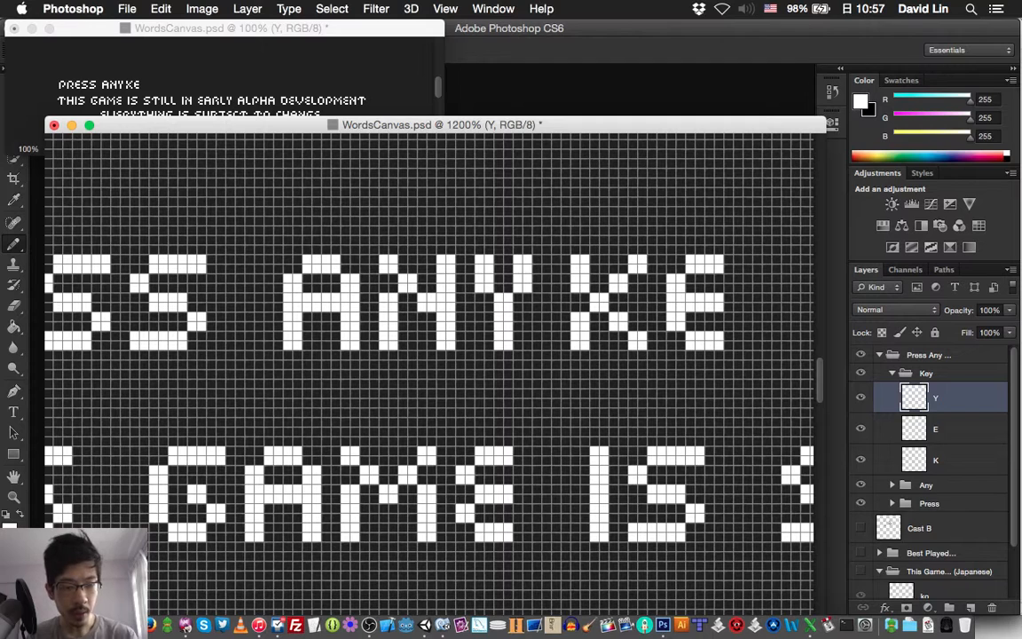
pyautogui.press('super+z')
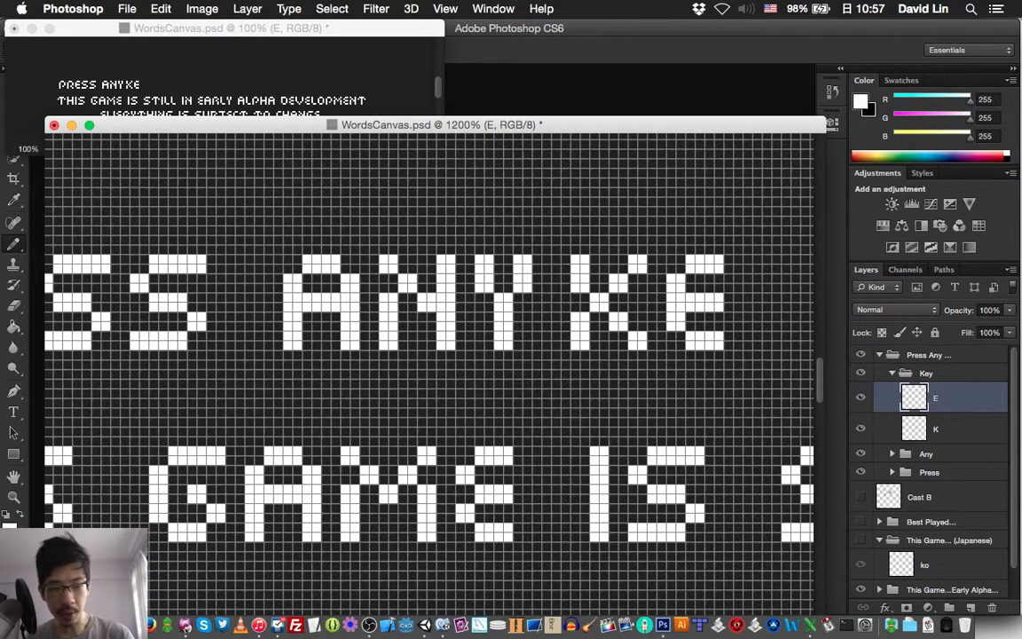
# - Duplicate the Any group's Y layer into the top of the Key group and position the copy right after the E
pyautogui.click(893, 454)
pyautogui.click(937, 479)
pyautogui.press('super+j')
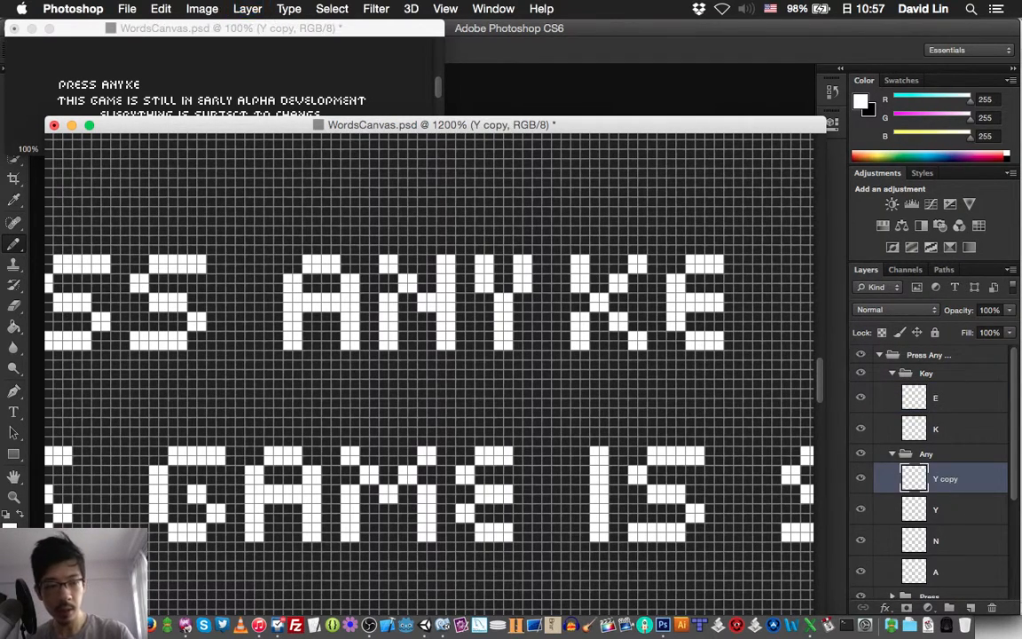
pyautogui.press('super+bracketright')
pyautogui.press('super+bracketright')
pyautogui.press('super+bracketright')
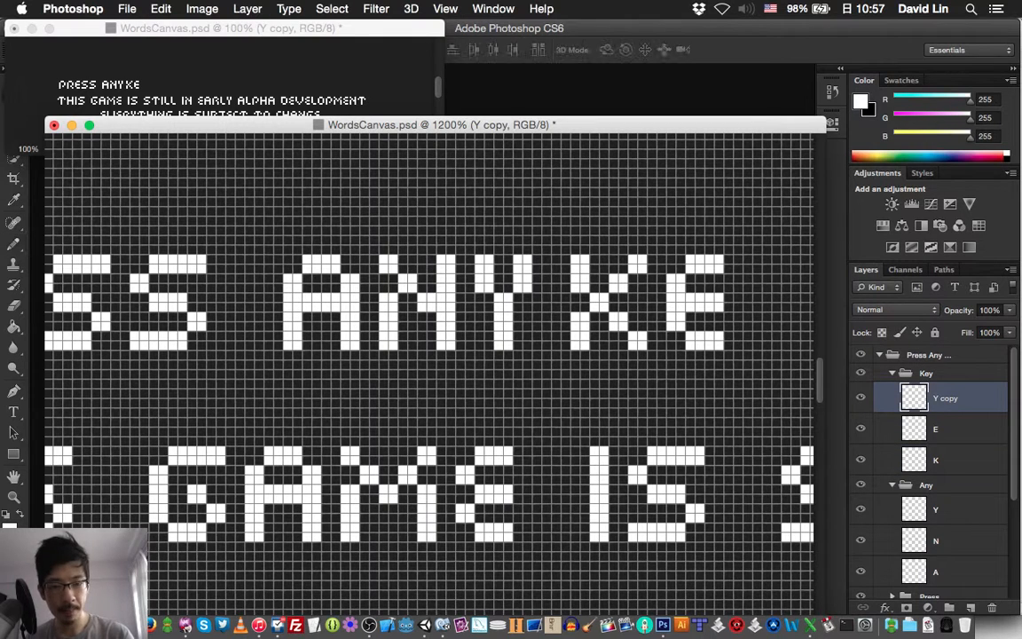
pyautogui.hotkey('shift', 'Right')
pyautogui.hotkey('shift', 'Right')
pyautogui.hotkey('shift', 'Right')
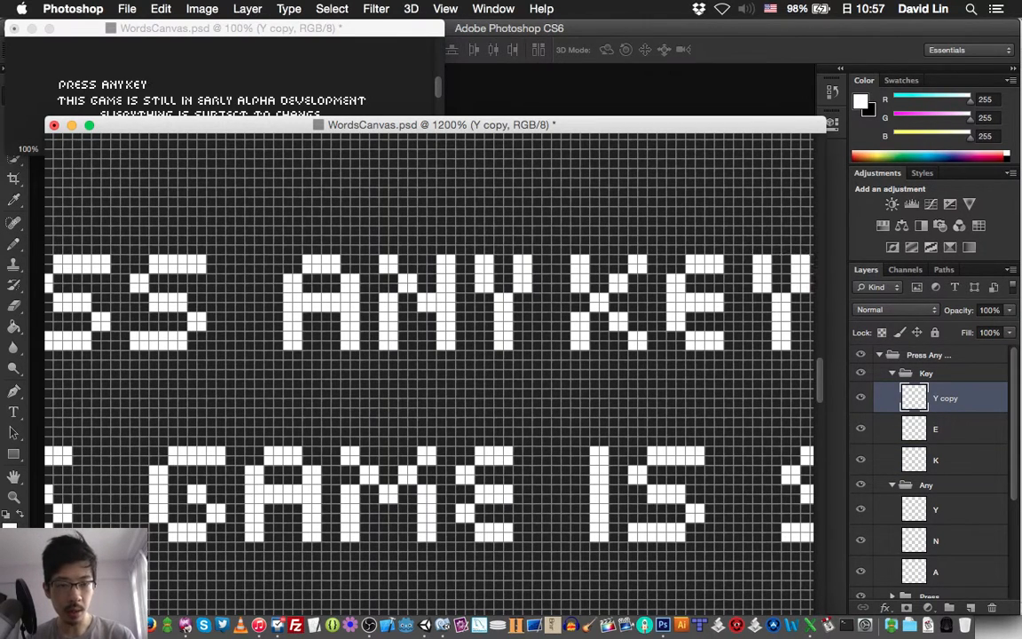
pyautogui.press('Left')
# - Shift the whole Key group 4 pixels to the right to widen the gap after ANY, and save the document
pyautogui.click(892, 374)
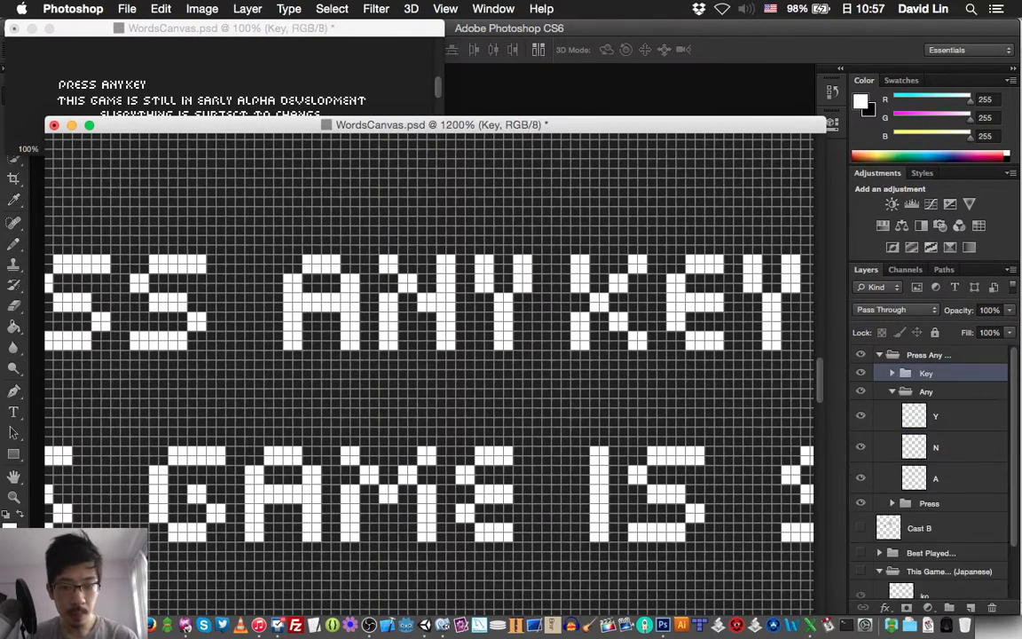
pyautogui.press('Right')
pyautogui.press('Right')
pyautogui.press('Right')
pyautogui.press('Right')
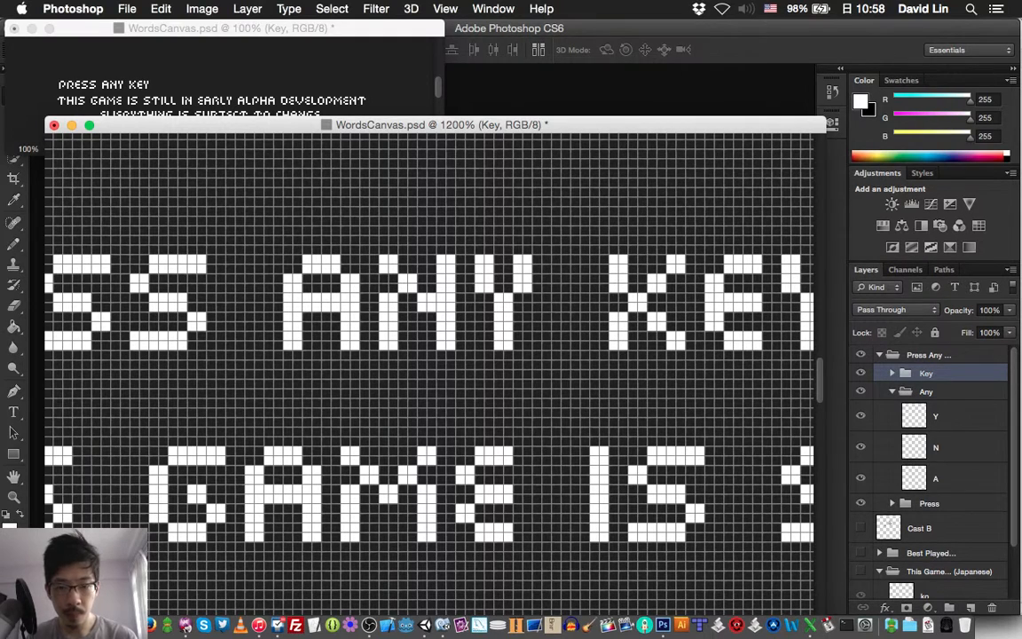
pyautogui.hscroll(10, 428, 368)
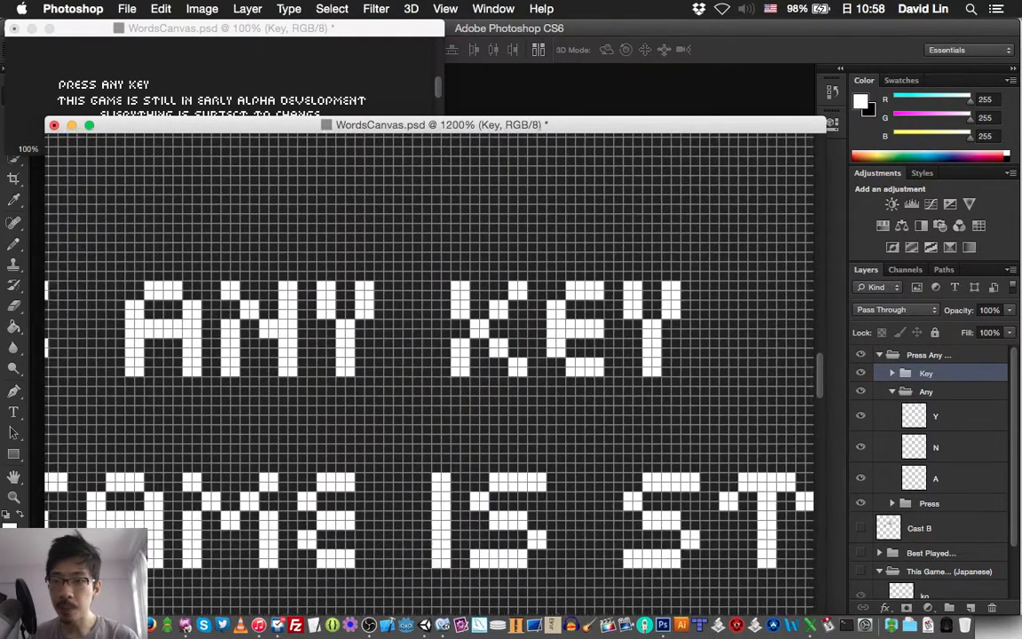
pyautogui.press('super+s')
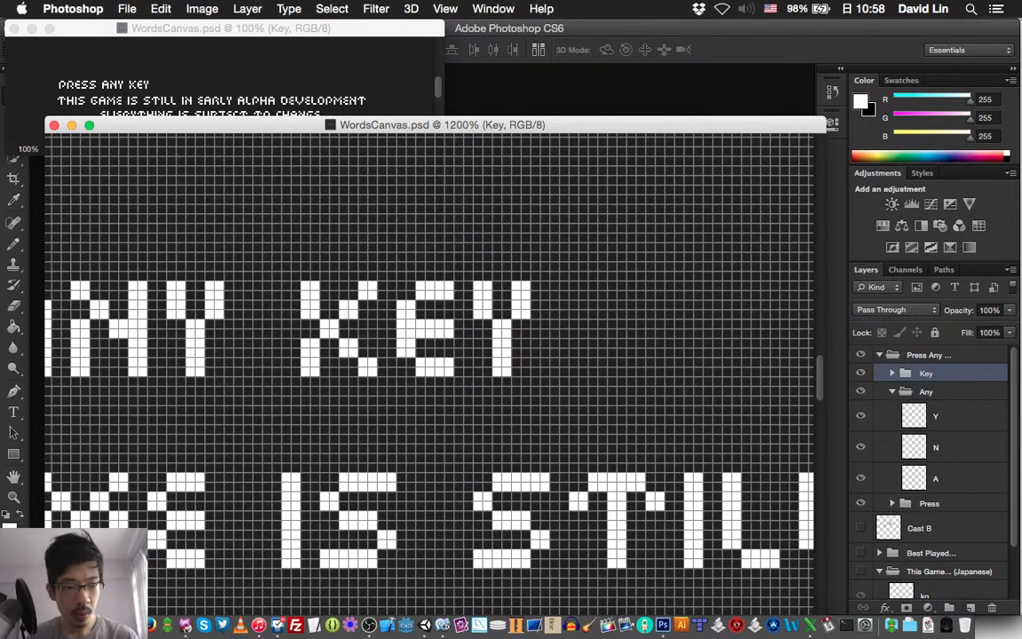
# - Collapse the Any group and create a group named To above Key inside the Press Any group
pyautogui.click(893, 391)
pyautogui.press('super+shift+g')
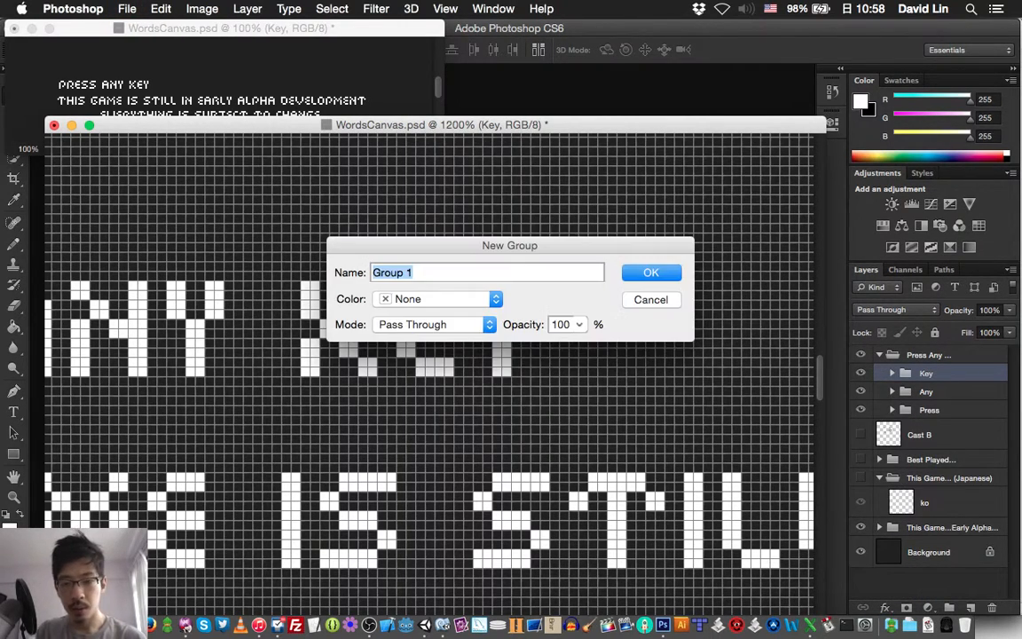
pyautogui.write('To')
pyautogui.press('Return')
# - Add a layer named T in the To group and pencil a white pixel letter T after the word KEY
pyautogui.press('super+shift+n')
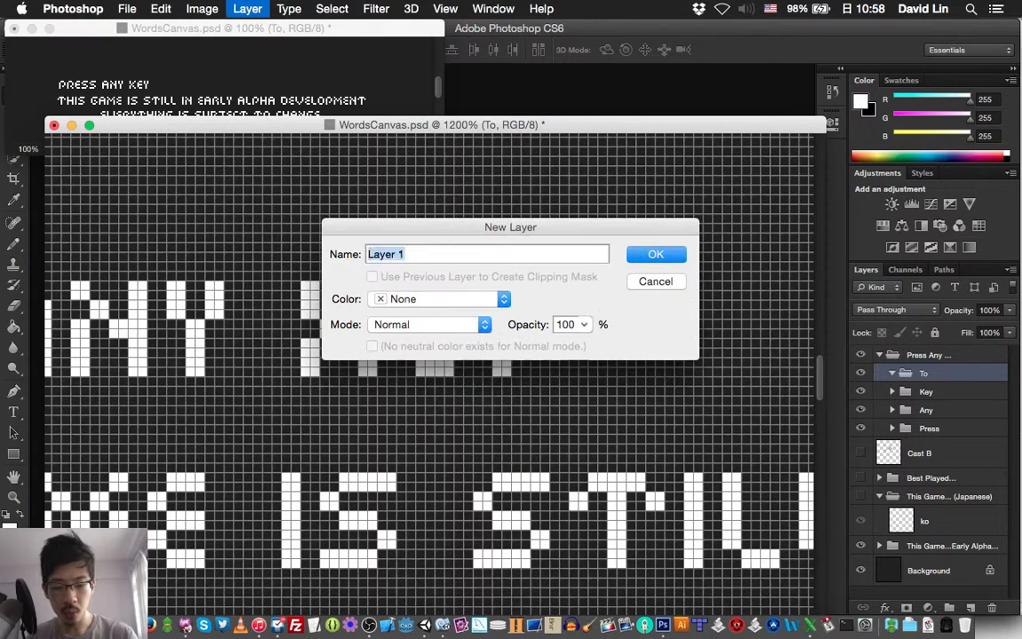
pyautogui.write('T')
pyautogui.press('Return')
pyautogui.press('b')
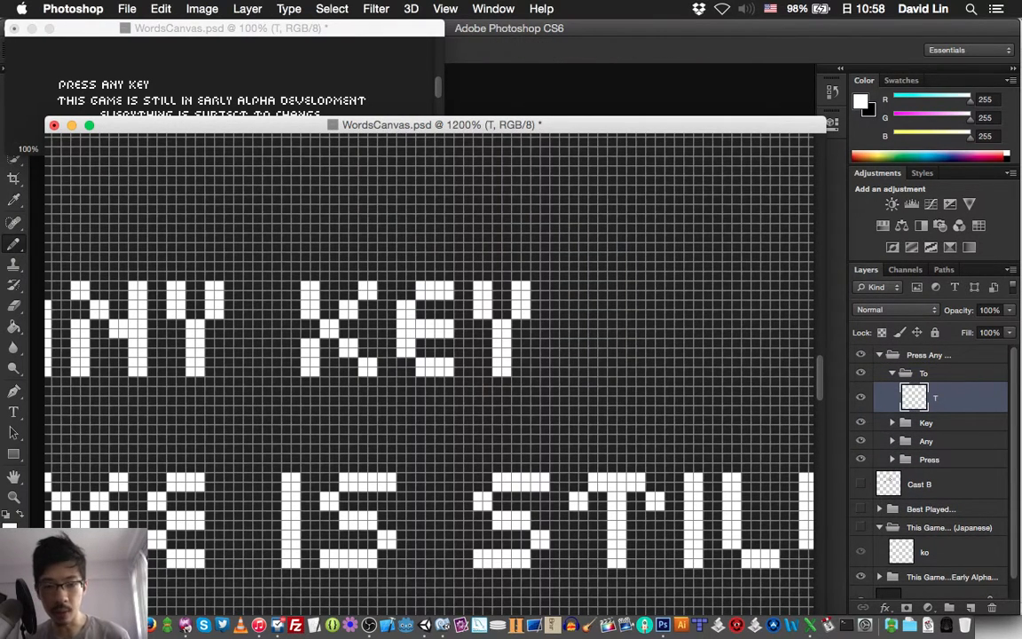
pyautogui.moveTo(577, 308)
pyautogui.mouseDown()
pyautogui.moveTo(603, 286)
pyautogui.moveTo(642, 286)
pyautogui.moveTo(660, 307)
pyautogui.moveTo(625, 302)
pyautogui.moveTo(617, 371)
pyautogui.mouseUp()
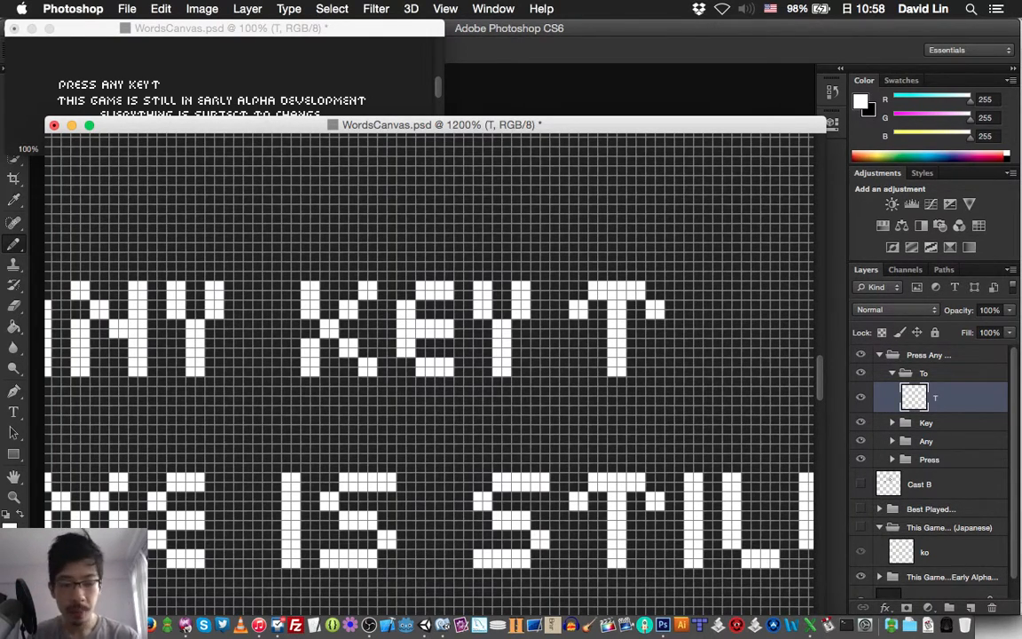
# - Add a layer named O above T and pencil a white pixel letter O after the T
pyautogui.press('super+shift+n')
pyautogui.write('O')
pyautogui.press('Return')
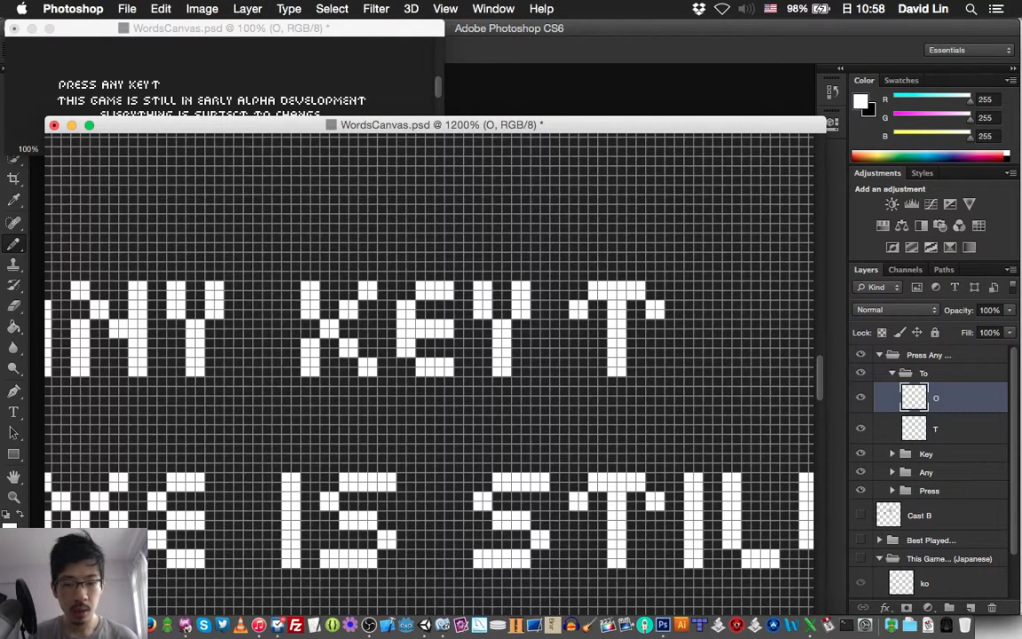
pyautogui.click(693, 309)
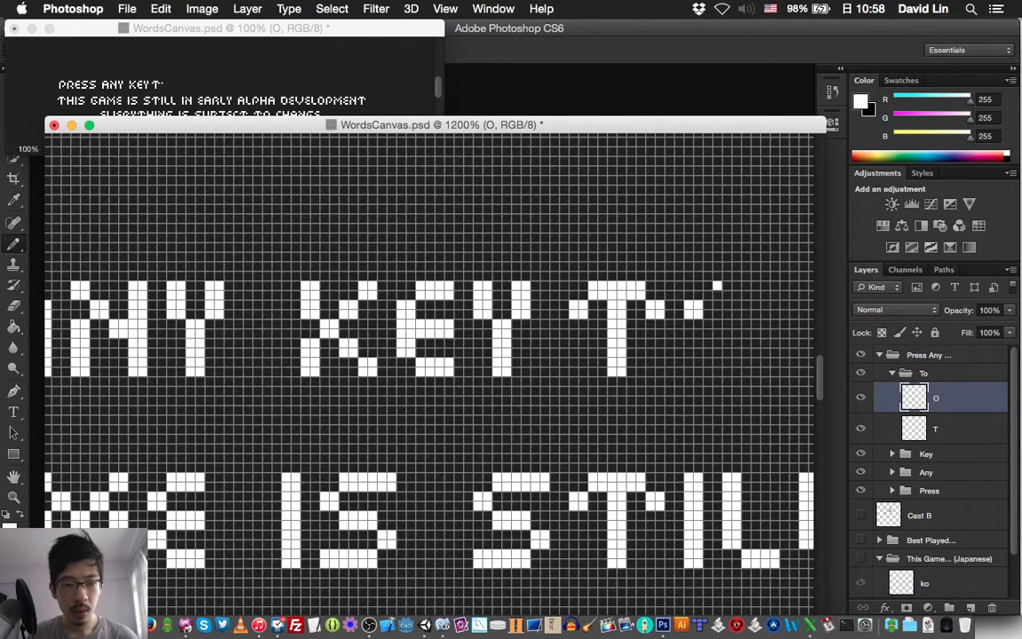
pyautogui.click(713, 289)
pyautogui.click(731, 289)
pyautogui.moveTo(755, 293)
pyautogui.mouseDown()
pyautogui.moveTo(751, 367)
pyautogui.moveTo(708, 366)
pyautogui.moveTo(713, 296)
pyautogui.mouseUp()
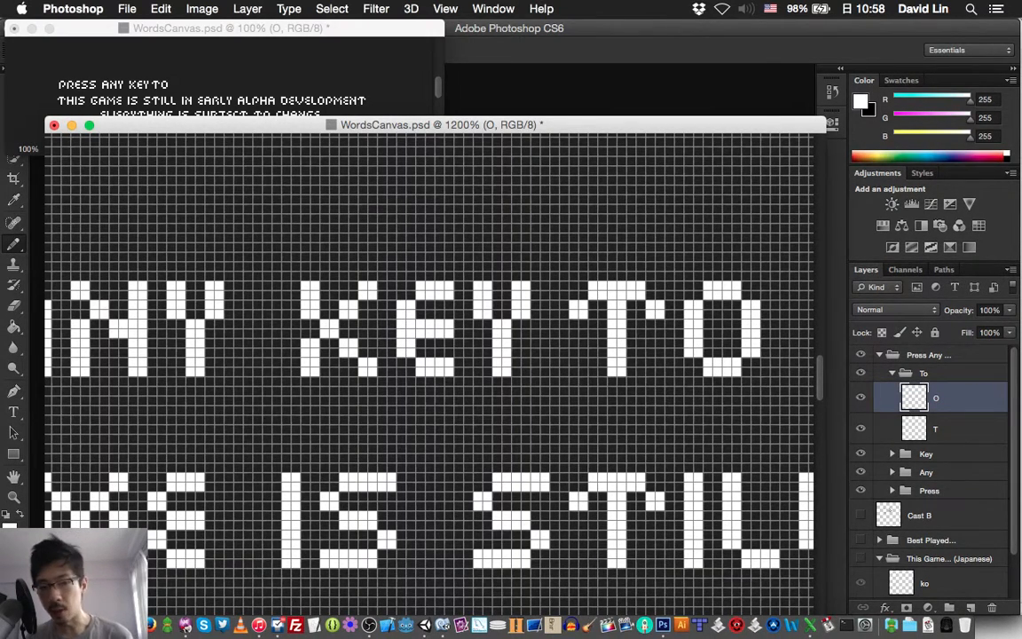
# - Select the To group and move it 4 pixels to the right to widen the gap after KEY
pyautogui.click(924, 374)
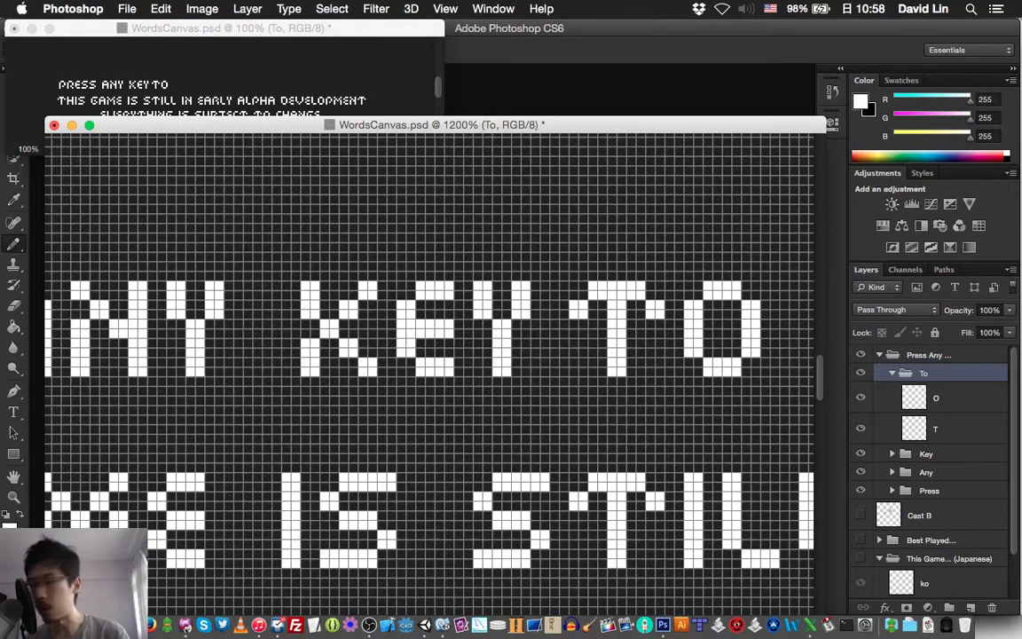
pyautogui.press('v')
pyautogui.press('Right')
pyautogui.press('Right')
pyautogui.press('Right')
pyautogui.press('Right')
pyautogui.press('Right')
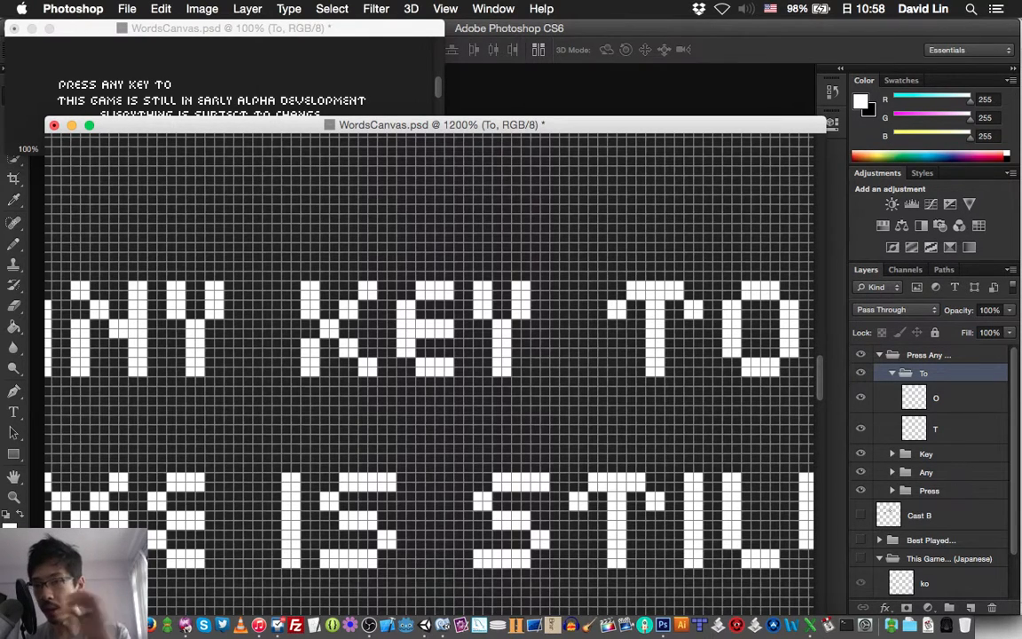
# - Switch to Excel to check the "Press any key to start" wording in UITextTranslations.xlsx, and return to Photoshop
pyautogui.hscroll(5, 426, 354)
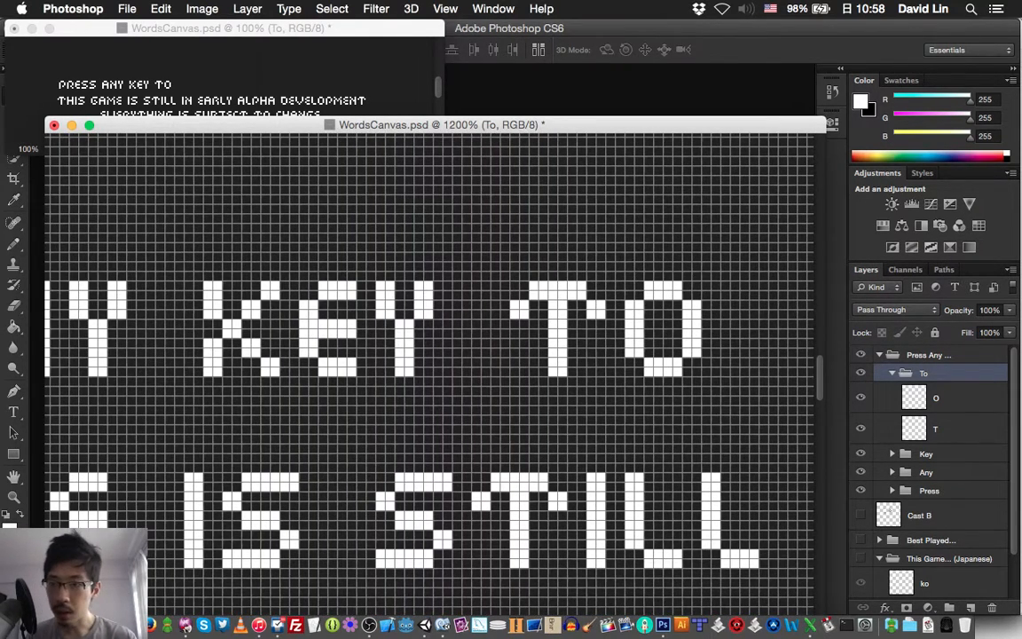
pyautogui.hscroll(2, 426, 355)
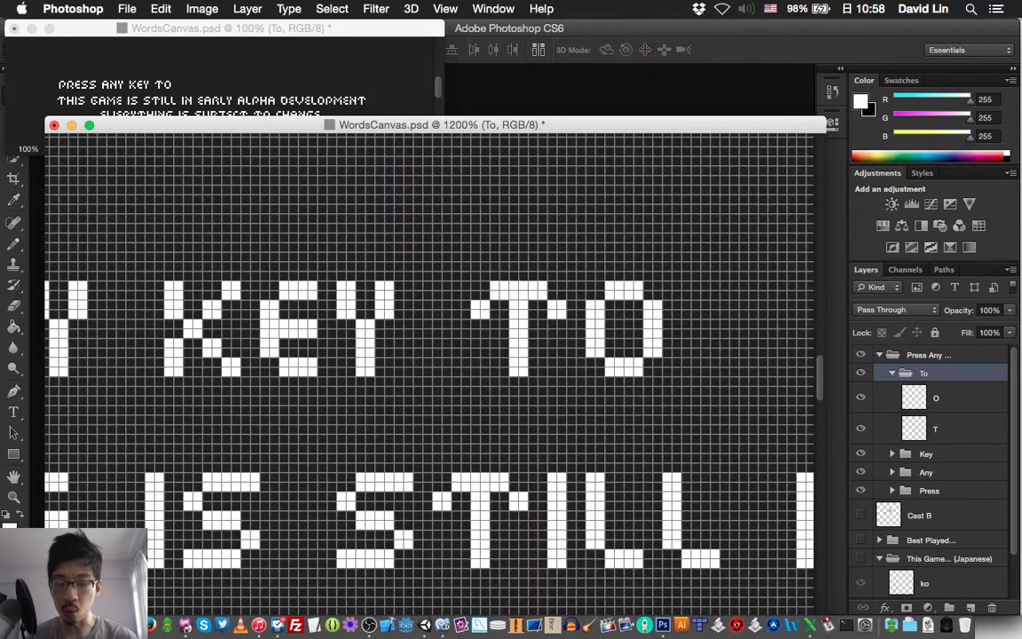
pyautogui.click(803, 608)
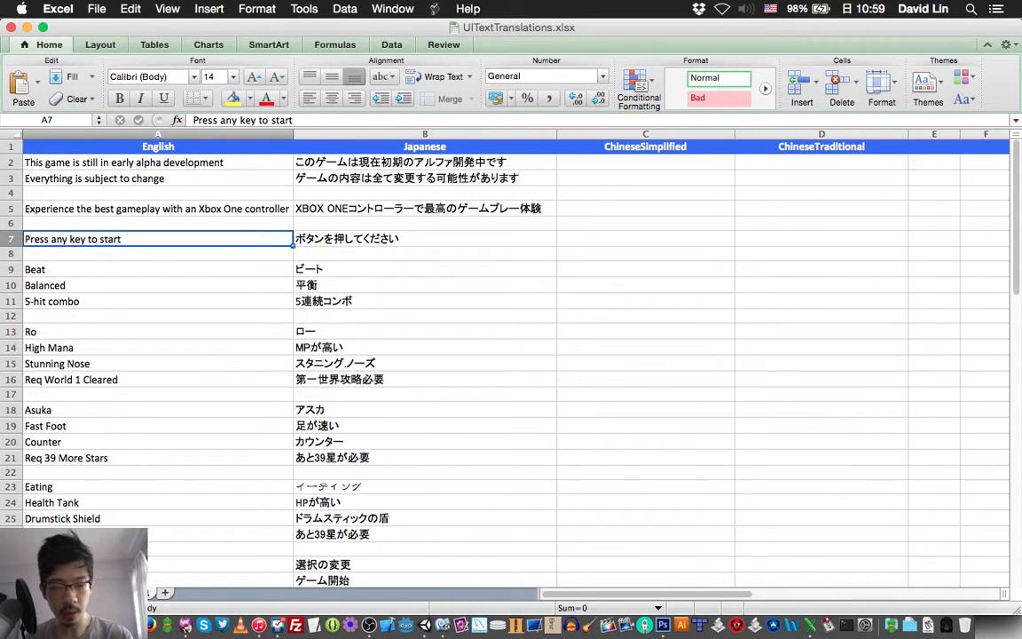
pyautogui.click(661, 617)
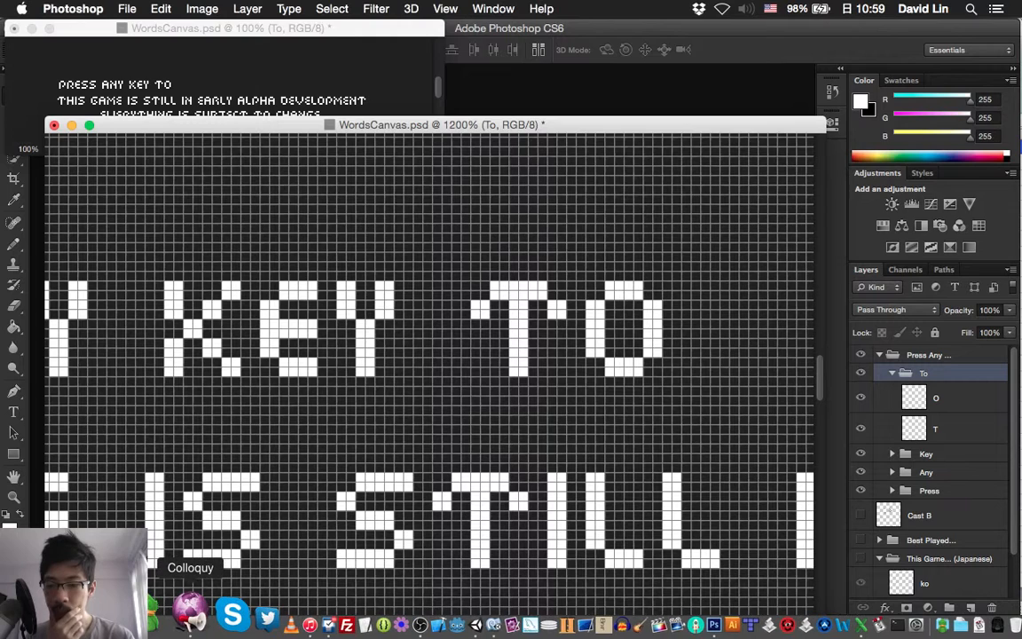
# - Switch to Colloquy to check the chat room for messages, and return to WordsCanvas.psd in Photoshop
pyautogui.click(189, 612)
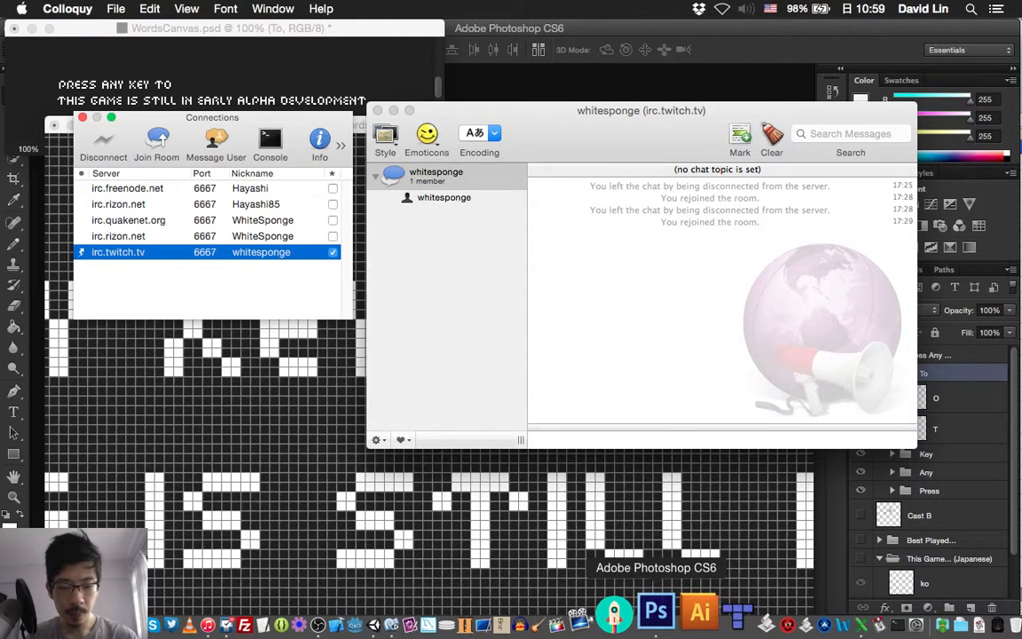
pyautogui.click(662, 624)
pyautogui.hscroll(5, 429, 364)
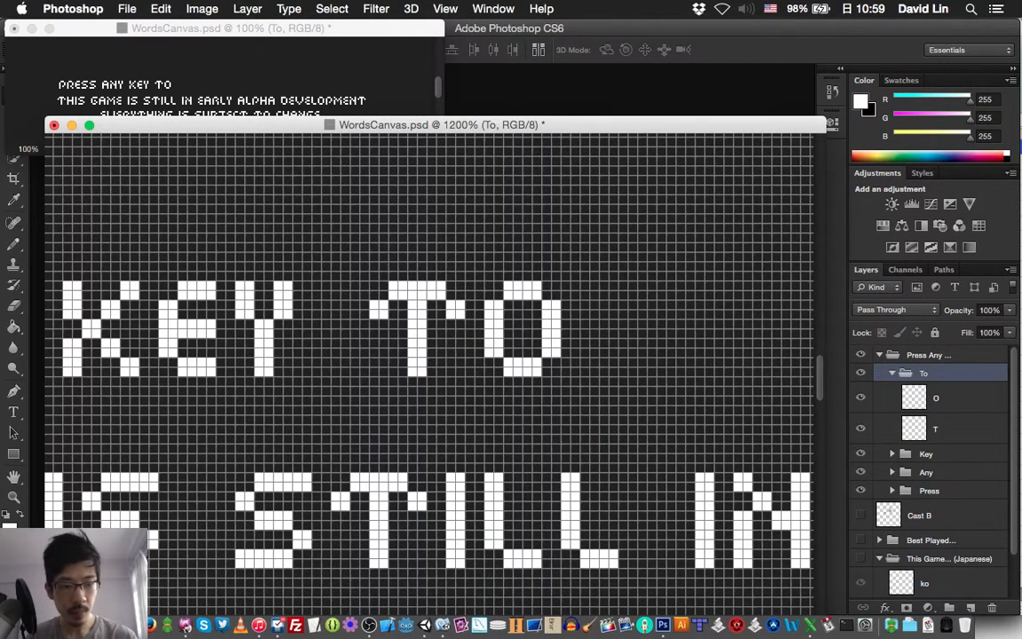
# - Collapse the To group and create a group named Start above it, without adding a blank layer
pyautogui.click(892, 373)
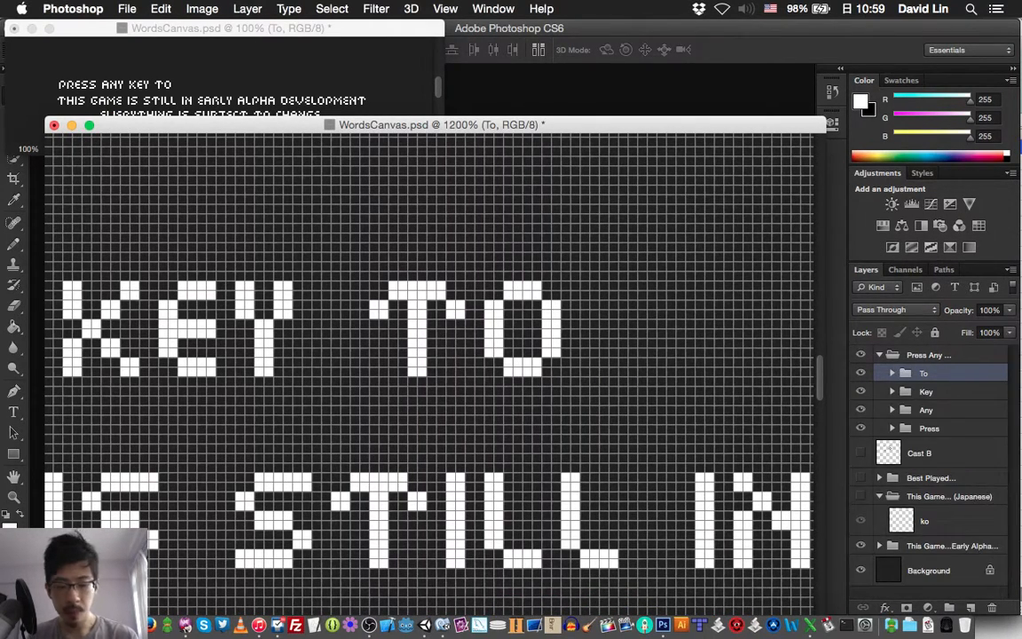
pyautogui.press('super+g')
pyautogui.write('Sta')
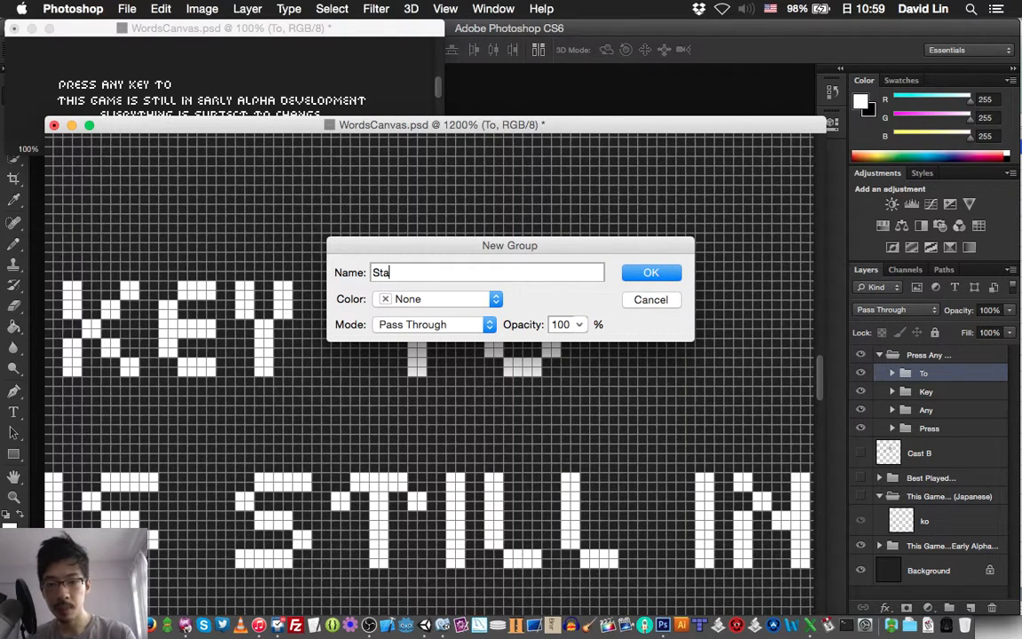
pyautogui.write('rt')
pyautogui.press('Return')
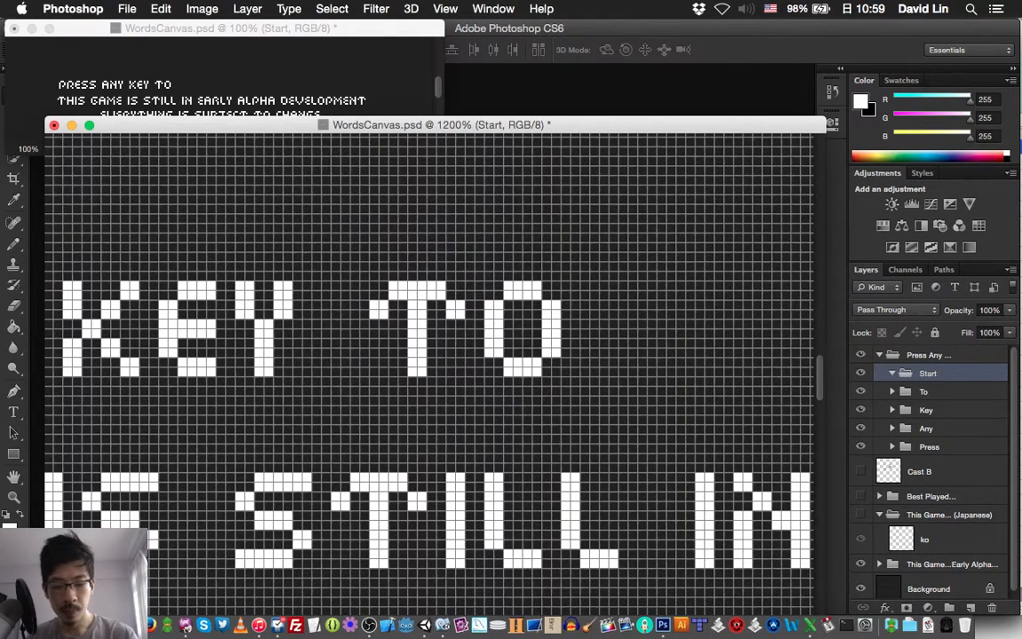
pyautogui.press('shift+super+n')
pyautogui.press('Escape')
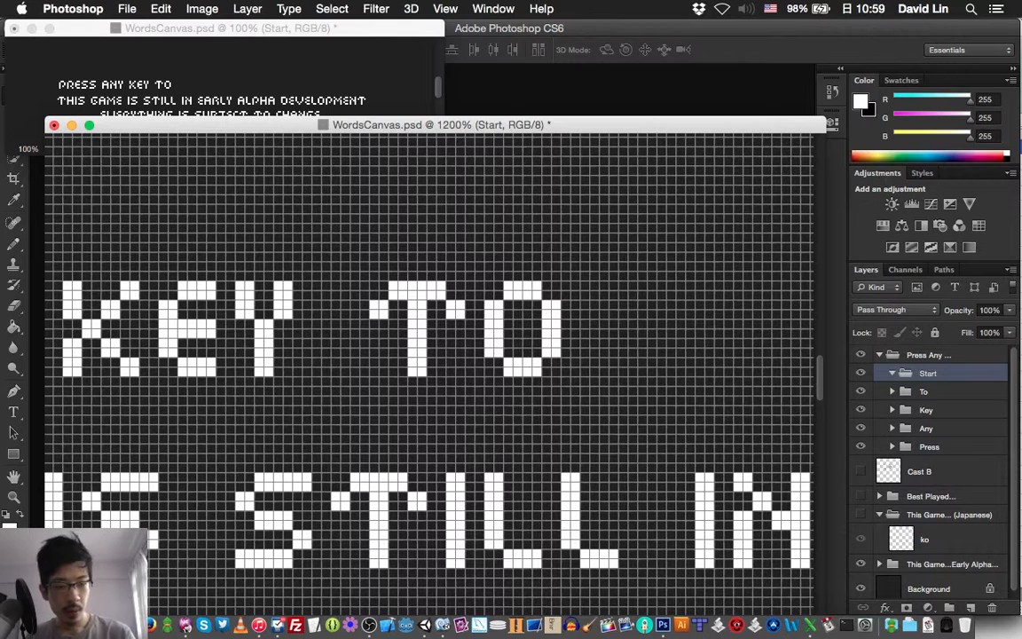
# - Duplicate the Press group's last S layer, S copy 4, and raise the copy into the Start group
pyautogui.click(891, 446)
pyautogui.click(948, 472)
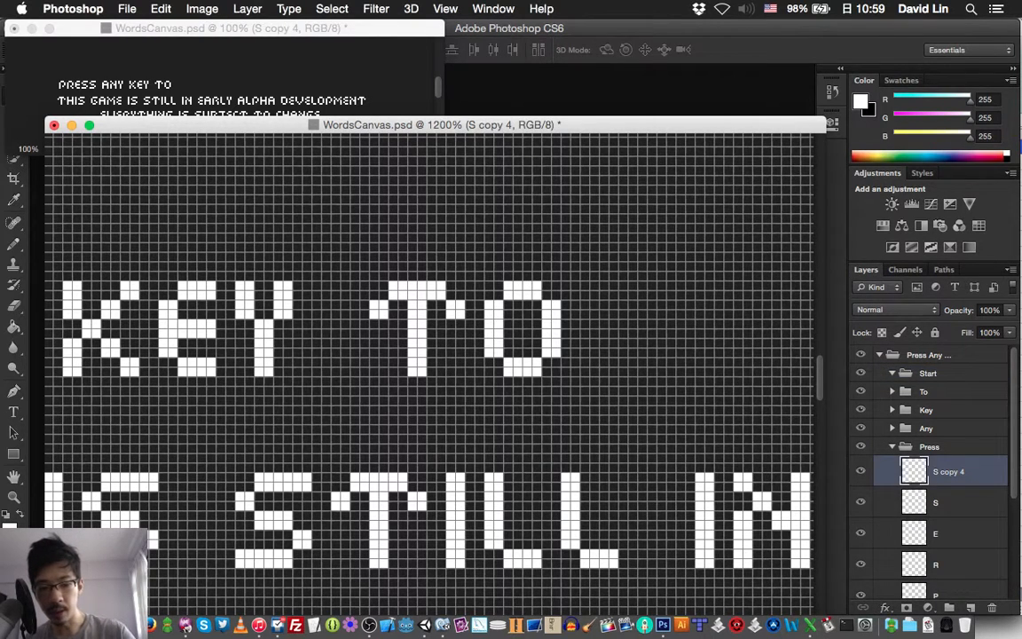
pyautogui.press('super+j')
pyautogui.press('super+bracketright')
pyautogui.press('super+bracketright')
pyautogui.press('super+bracketright')
pyautogui.press('super+bracketright')
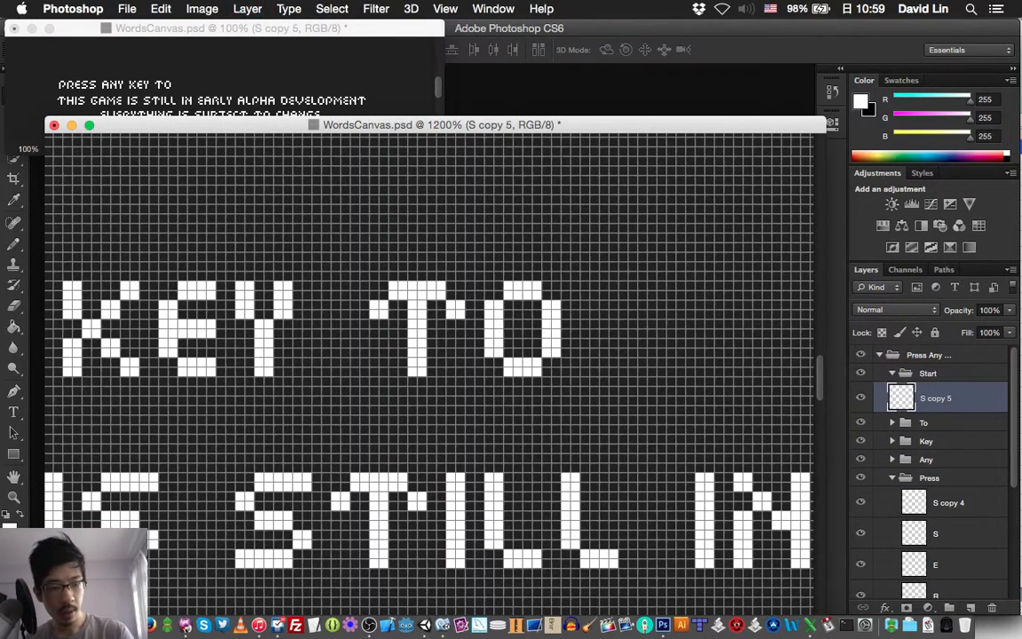
pyautogui.press('super+bracketright')
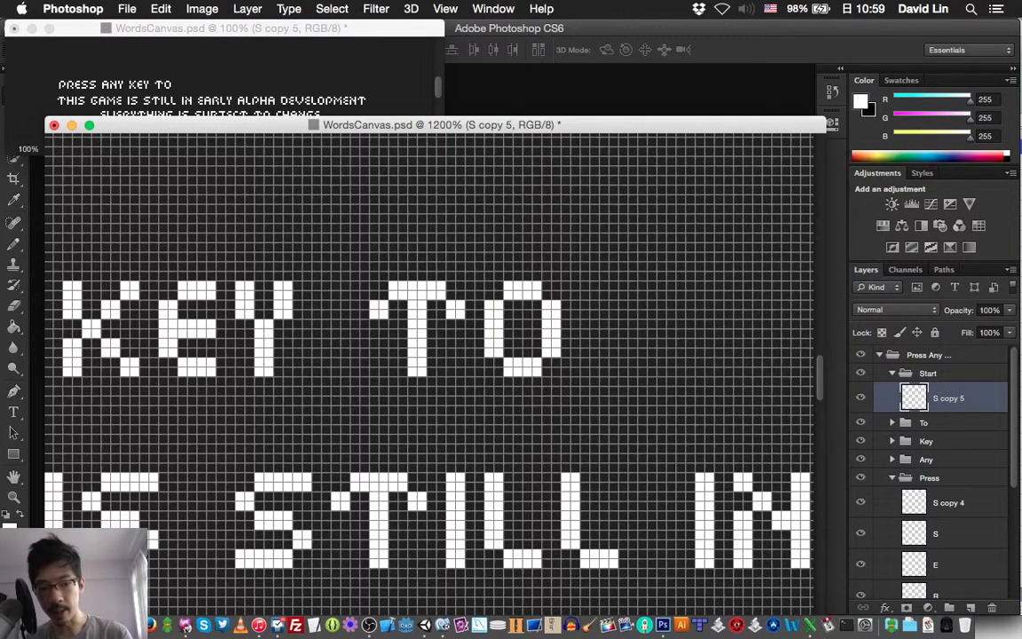
# - Collapse the Press group and move the Start group's S to the right until it sits after the word TO
pyautogui.click(891, 478)
pyautogui.hotkey('shift', 'Right')
pyautogui.hotkey('shift', 'Right')
pyautogui.hotkey('shift', 'Right')
pyautogui.hotkey('shift', 'Right')
pyautogui.hotkey('shift', 'Right')
pyautogui.hotkey('shift', 'Right')
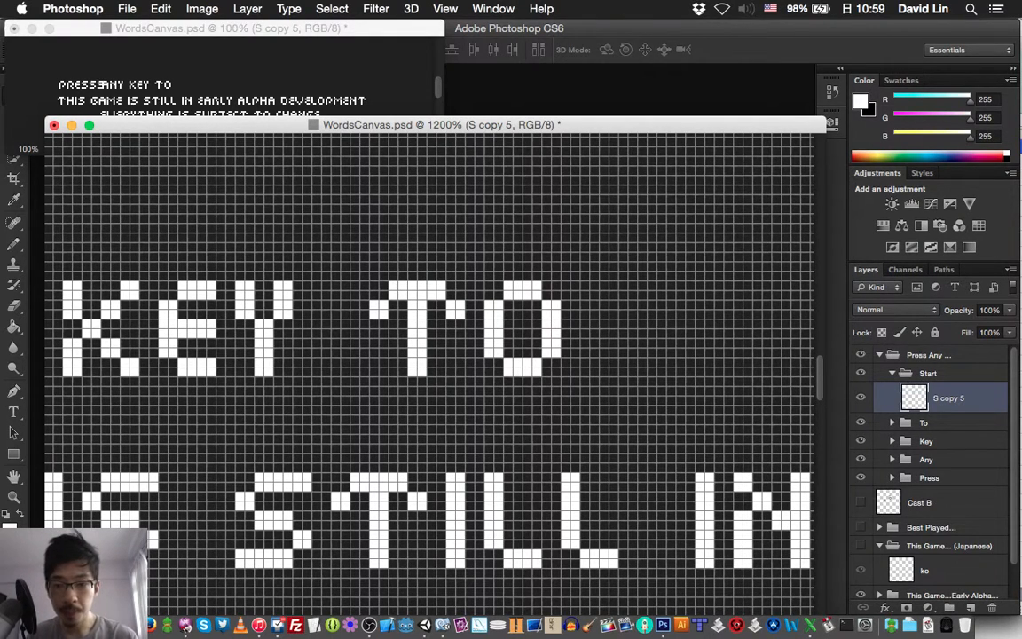
pyautogui.hotkey('shift', 'Right')
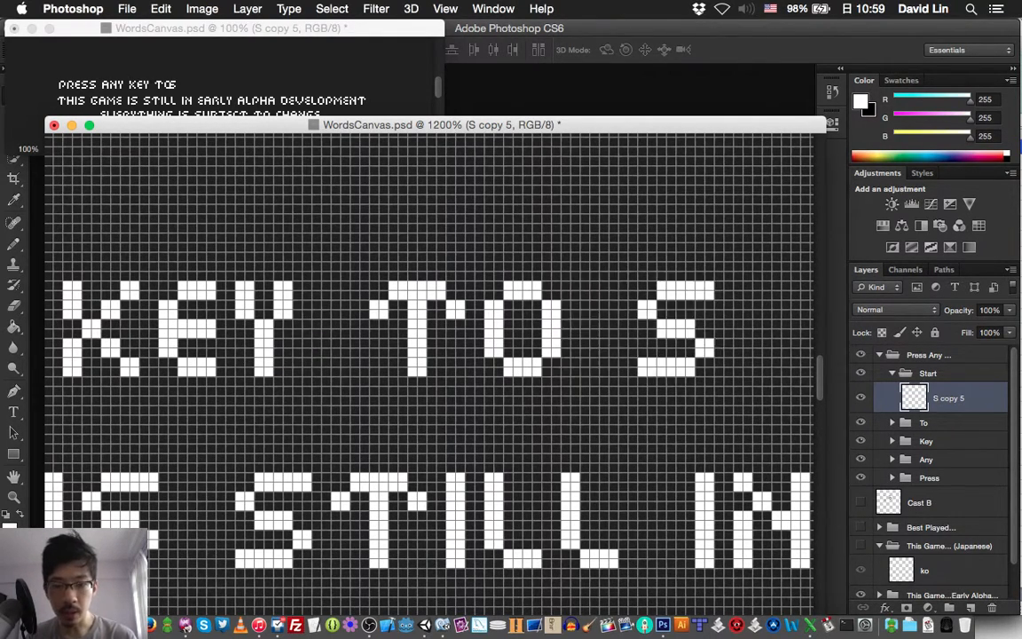
pyautogui.press('Right')
pyautogui.press('Right')
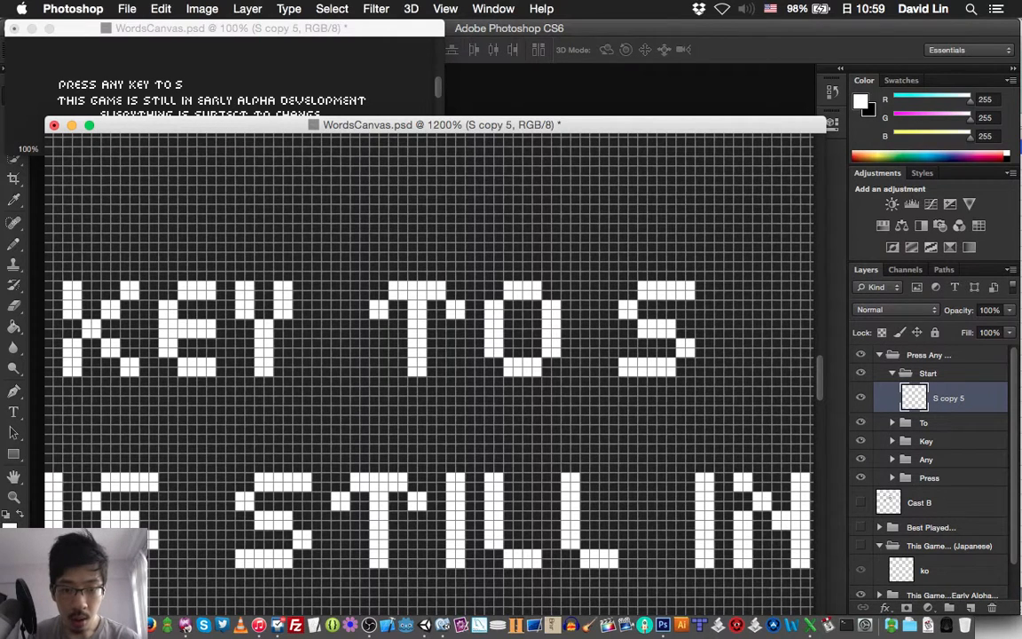
# - Nudge the Start group's S two pixels right, and duplicate the To group's T into the Start group above the S
pyautogui.press('Right')
pyautogui.press('Right')
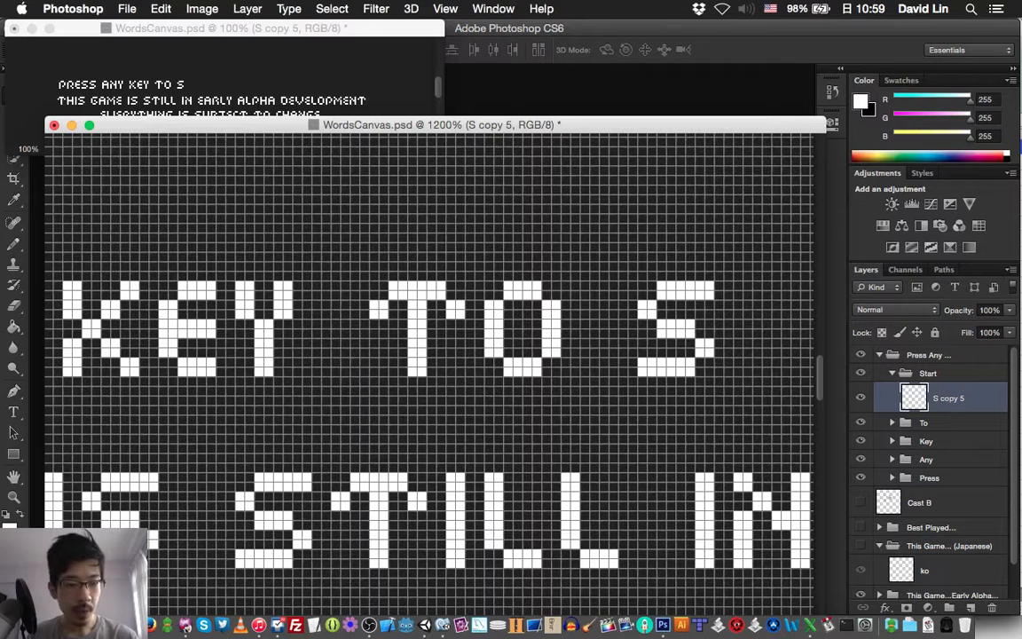
pyautogui.click(893, 423)
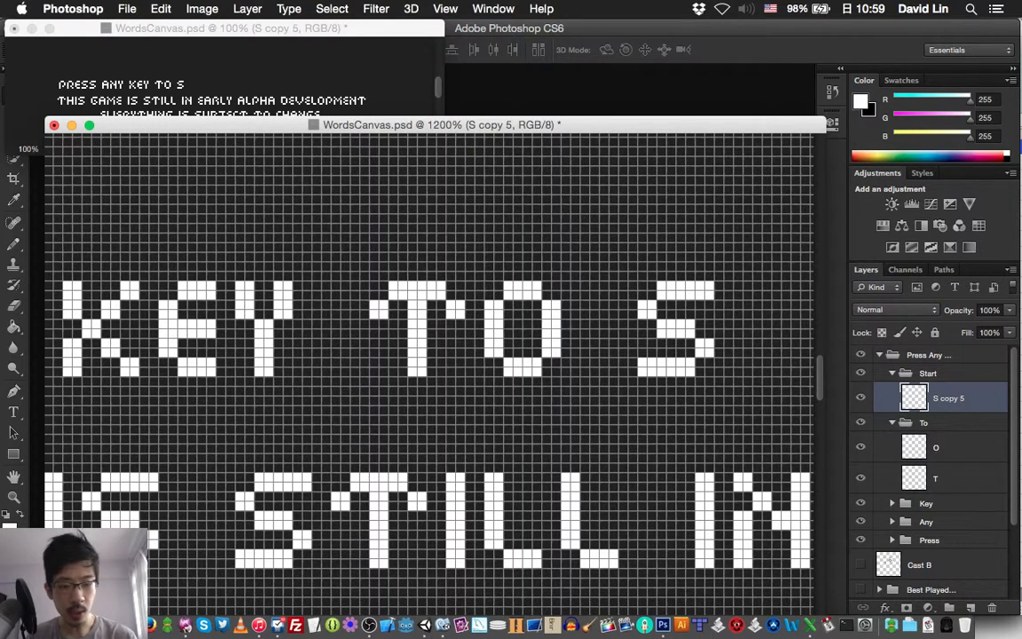
pyautogui.click(940, 478)
pyautogui.press('super+j')
pyautogui.press('super+bracketright')
pyautogui.press('super+bracketright')
pyautogui.press('super+bracketright')
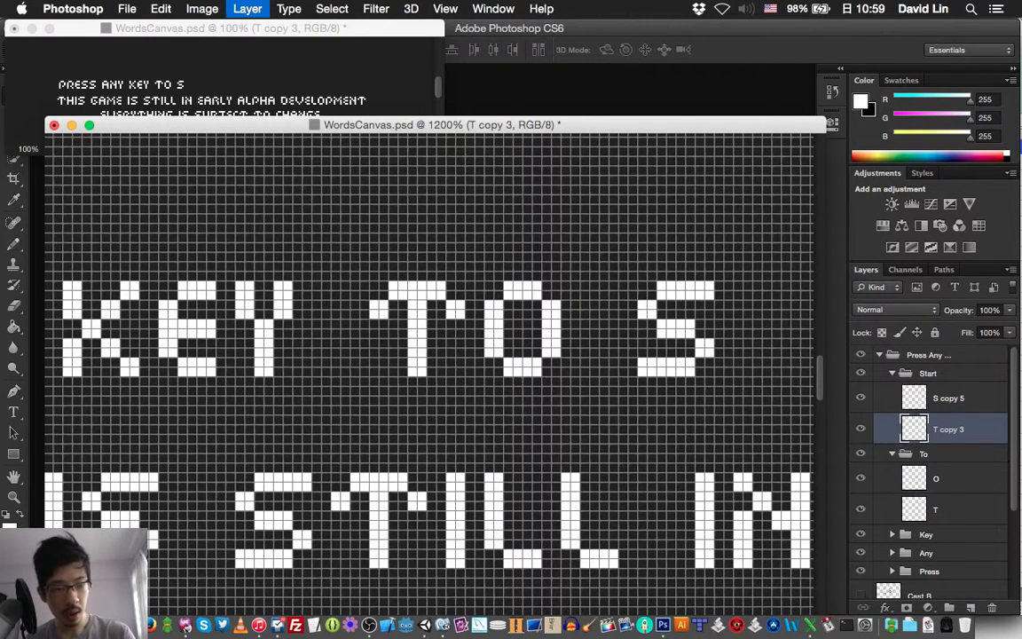
pyautogui.press('super+bracketright')
# - Move the Start group's T copy to the right until it sits directly after the S
pyautogui.hotkey('shift', 'Right')
pyautogui.hotkey('shift', 'Right')
pyautogui.hotkey('shift', 'Right')
pyautogui.hotkey('shift', 'Right')
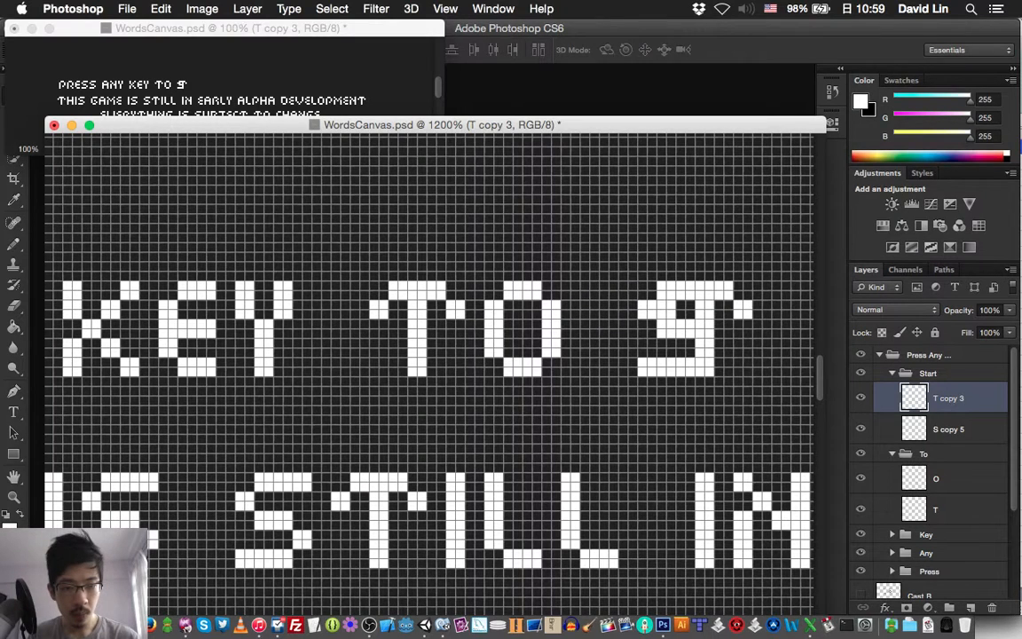
pyautogui.press('Left')
pyautogui.hscroll(5, 428, 364)
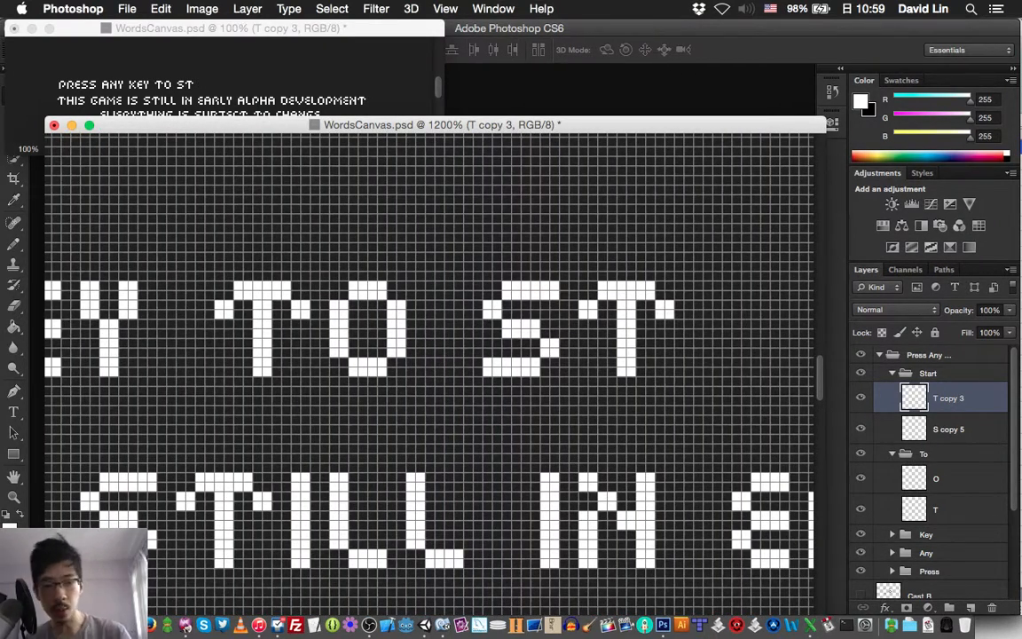
# - Collapse the To group, duplicate the Any group's A layer, and raise the copy to just above the T in the Start group
pyautogui.click(891, 453)
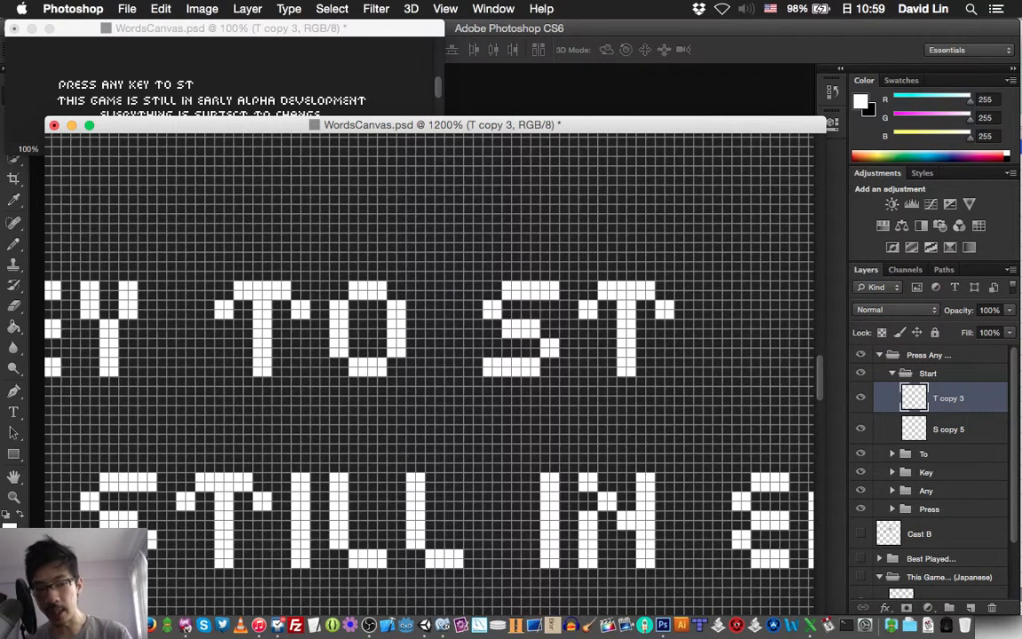
pyautogui.click(892, 490)
pyautogui.scroll(-5, 894, 490)
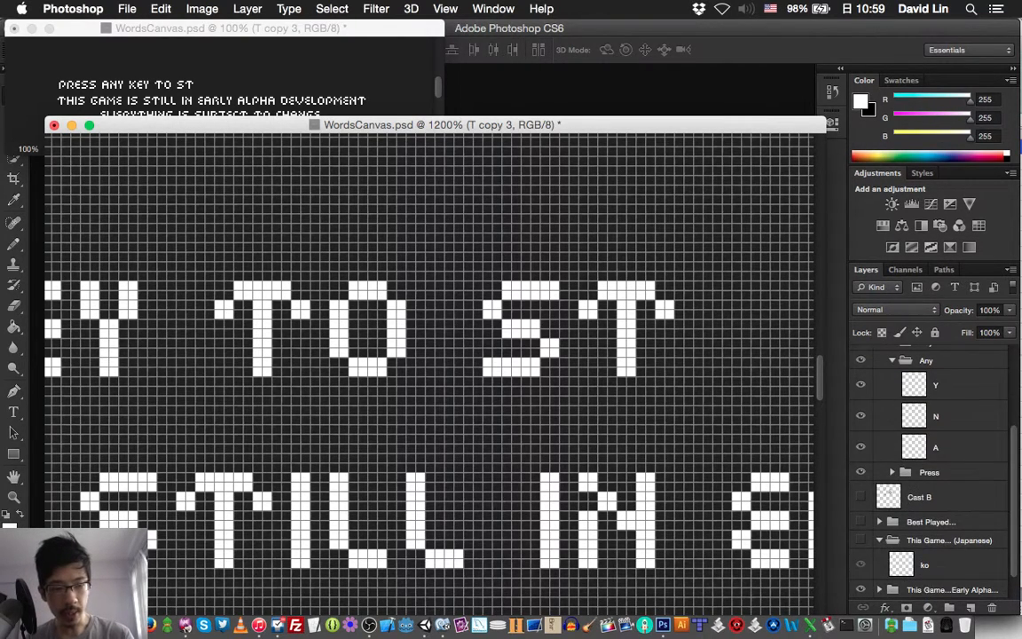
pyautogui.click(922, 446)
pyautogui.press('super+j')
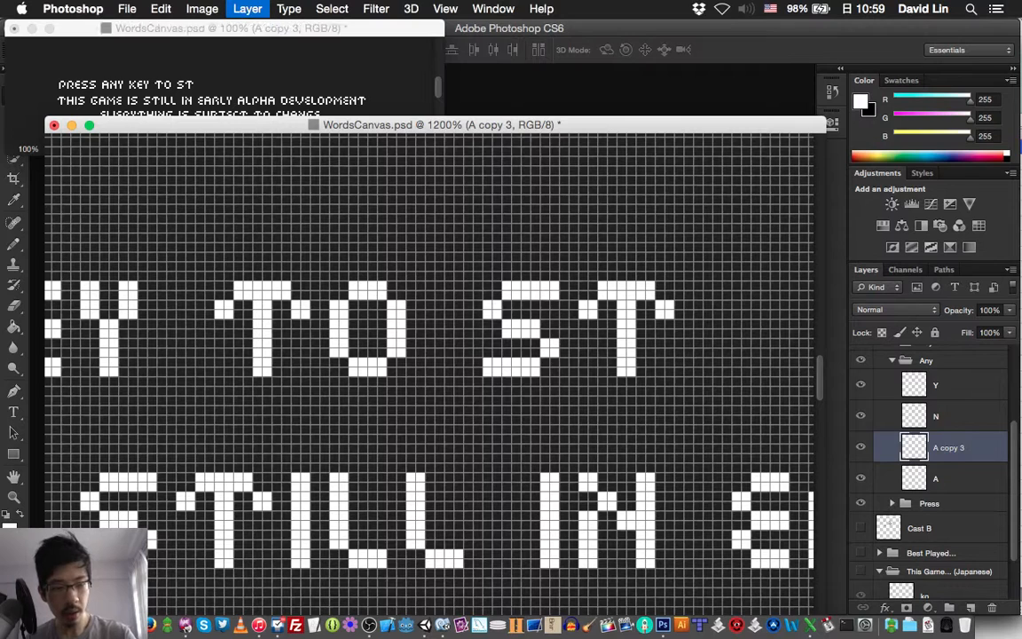
pyautogui.press('super+shift+bracketright')
pyautogui.press('super+bracketright')
pyautogui.press('super+bracketright')
pyautogui.press('super+bracketright')
pyautogui.press('super+bracketright')
pyautogui.press('super+bracketright')
pyautogui.press('super+bracketright')
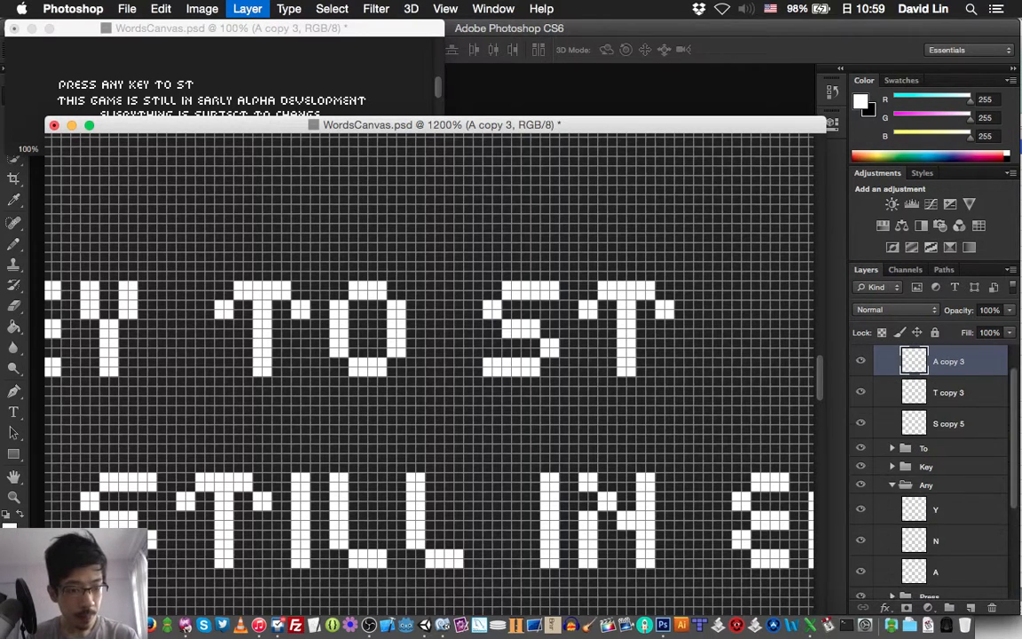
pyautogui.press('super+bracketleft')
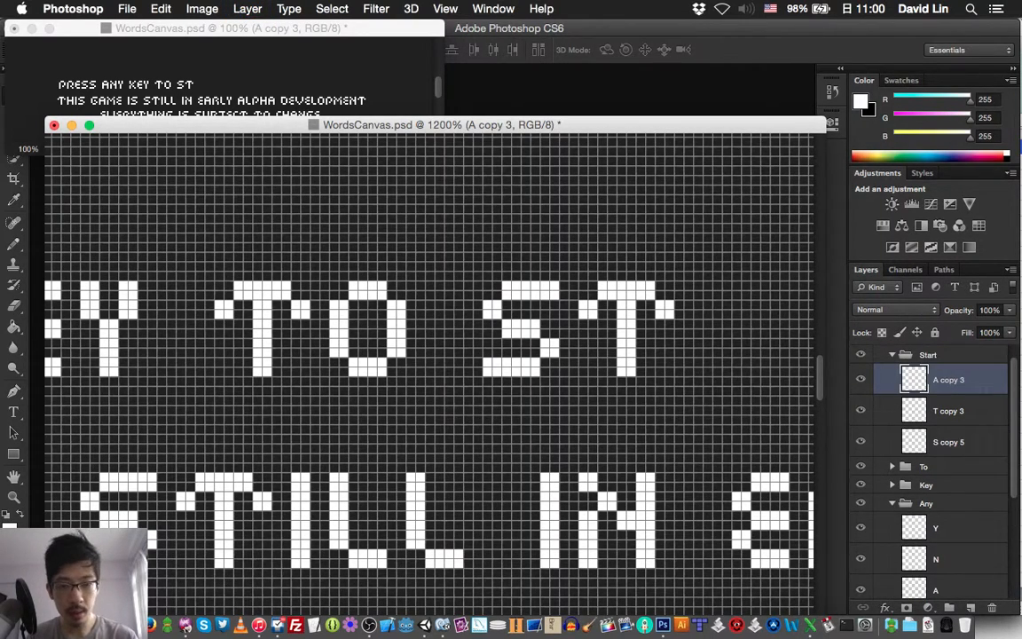
# - Move the Start group's A copy to the right until it follows the T with normal letter spacing
pyautogui.hotkey('shift', 'Right')
pyautogui.hotkey('shift', 'Right')
pyautogui.hotkey('shift', 'Right')
pyautogui.hotkey('shift', 'Right')
pyautogui.hotkey('shift', 'Right')
pyautogui.hotkey('shift', 'Right')
pyautogui.hotkey('shift', 'Right')
pyautogui.hotkey('shift', 'Right')
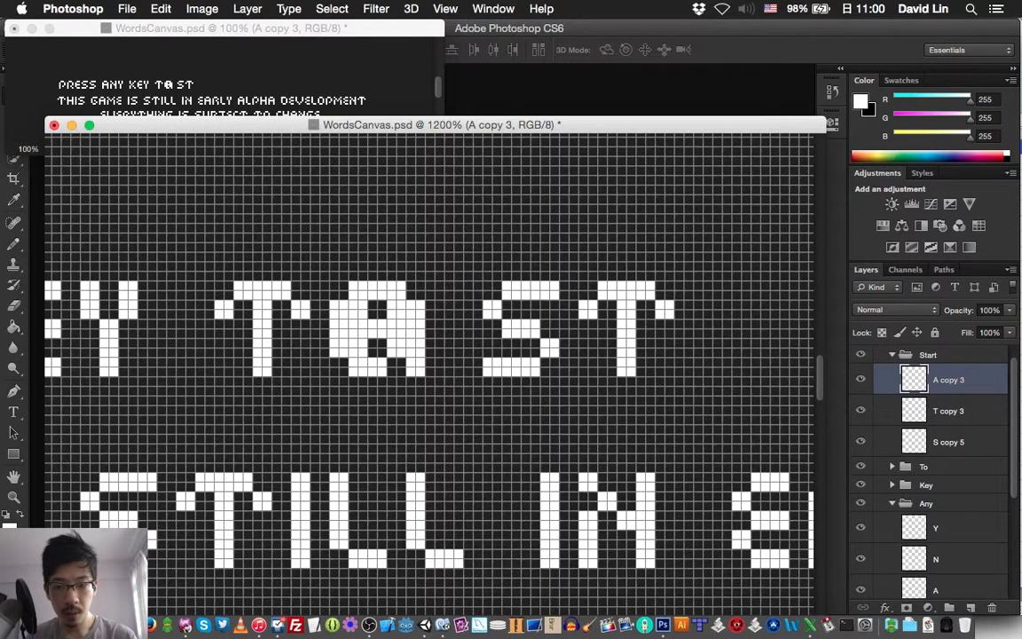
pyautogui.hotkey('shift', 'Right')
pyautogui.hotkey('shift', 'Right')
pyautogui.hotkey('shift', 'Right')
pyautogui.hotkey('shift', 'Right')
pyautogui.press('Left')
pyautogui.press('Left')
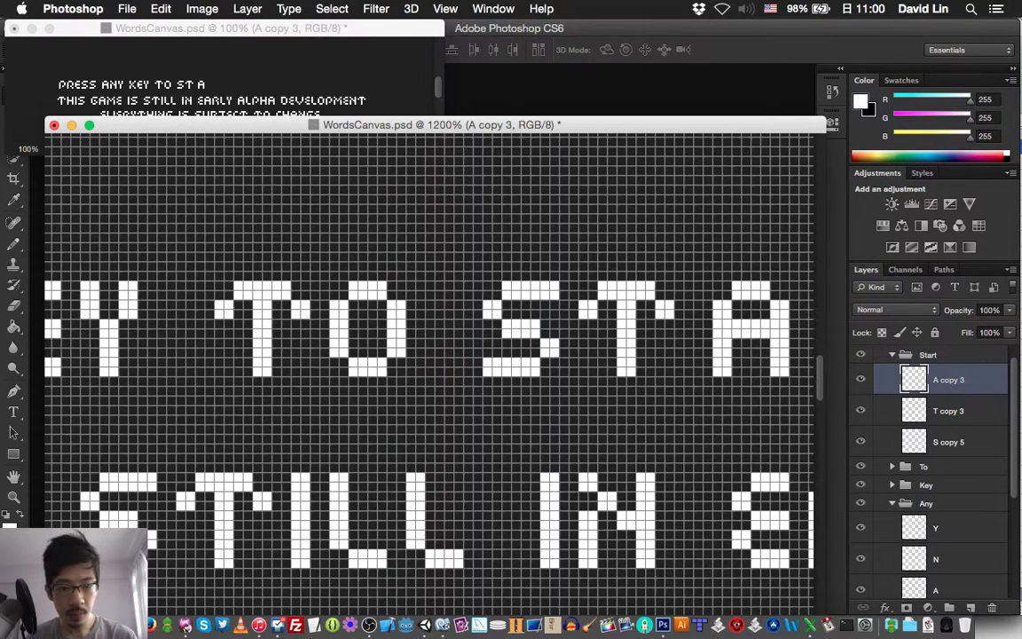
pyautogui.press('Left')
pyautogui.press('Left')
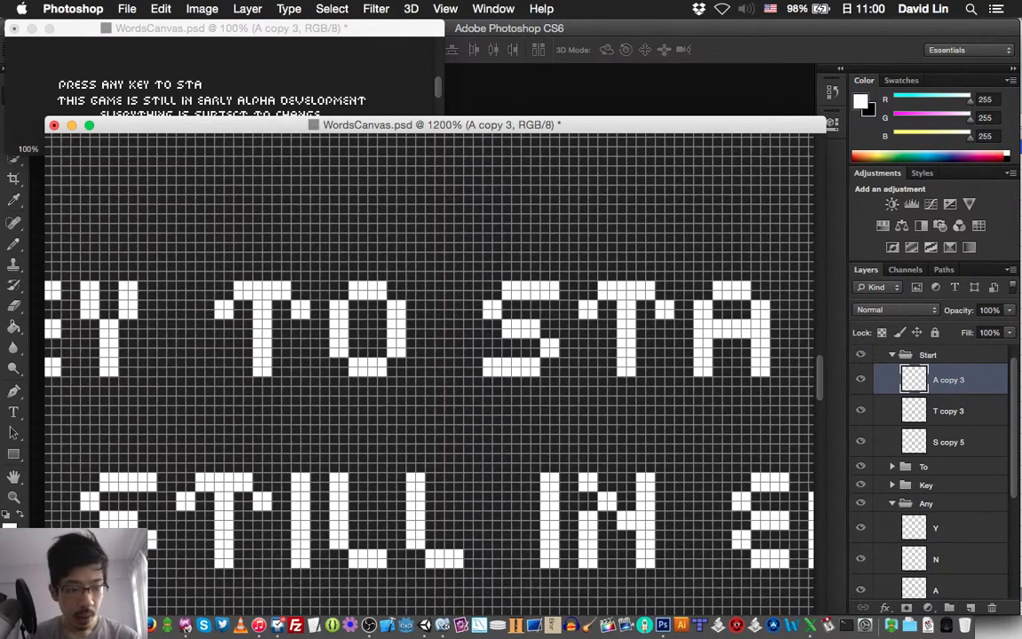
# - Collapse the Any group, duplicate the Press group's R layer, and raise the copy to the top of the Start group
pyautogui.click(892, 503)
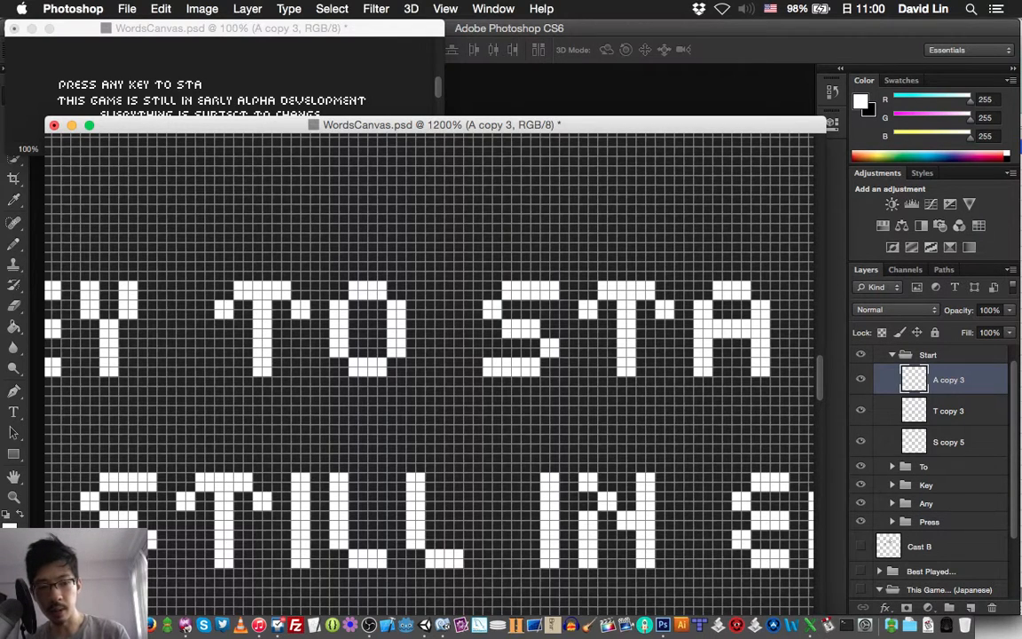
pyautogui.click(893, 521)
pyautogui.scroll(-5, 894, 520)
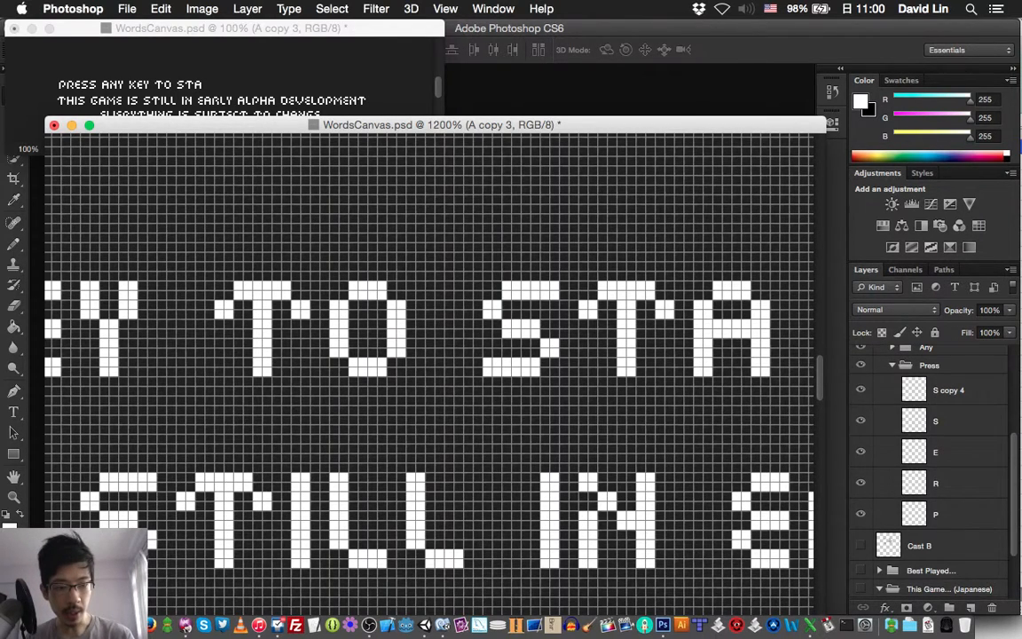
pyautogui.click(937, 514)
pyautogui.click(937, 483)
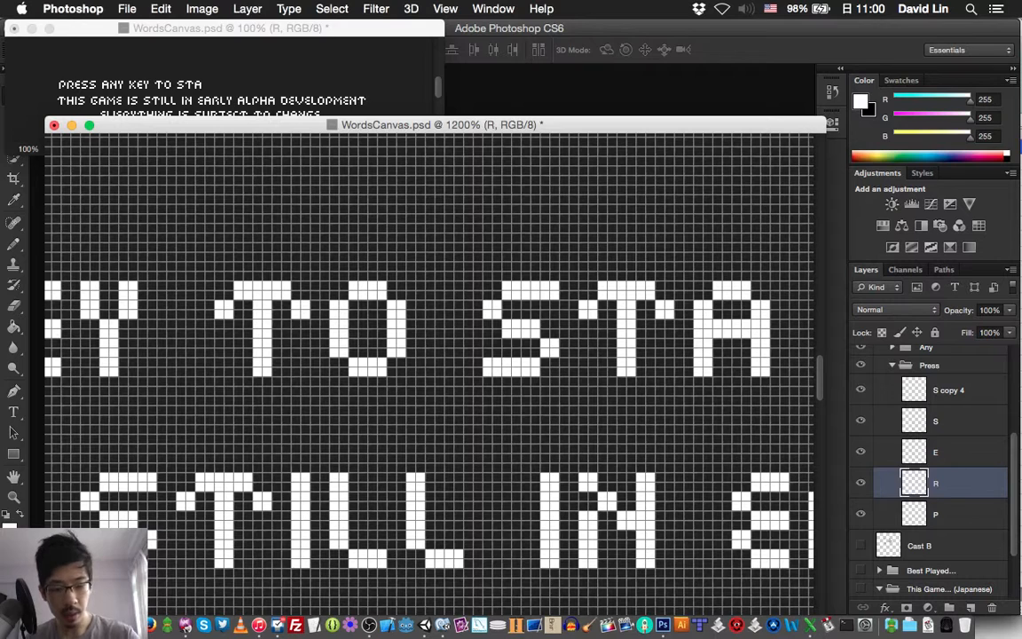
pyautogui.press('super+j')
pyautogui.press('super+bracketright')
pyautogui.press('super+bracketright')
pyautogui.press('super+bracketright')
pyautogui.press('super+bracketright')
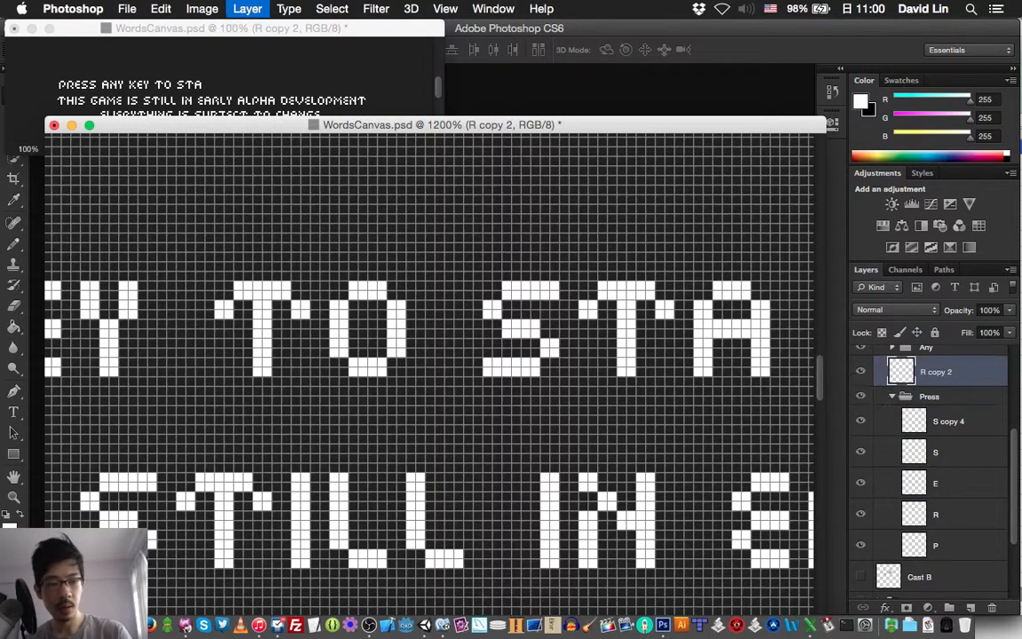
pyautogui.press('super+bracketright')
pyautogui.press('super+bracketright')
pyautogui.press('super+bracketright')
pyautogui.press('super+bracketright')
pyautogui.press('super+bracketright')
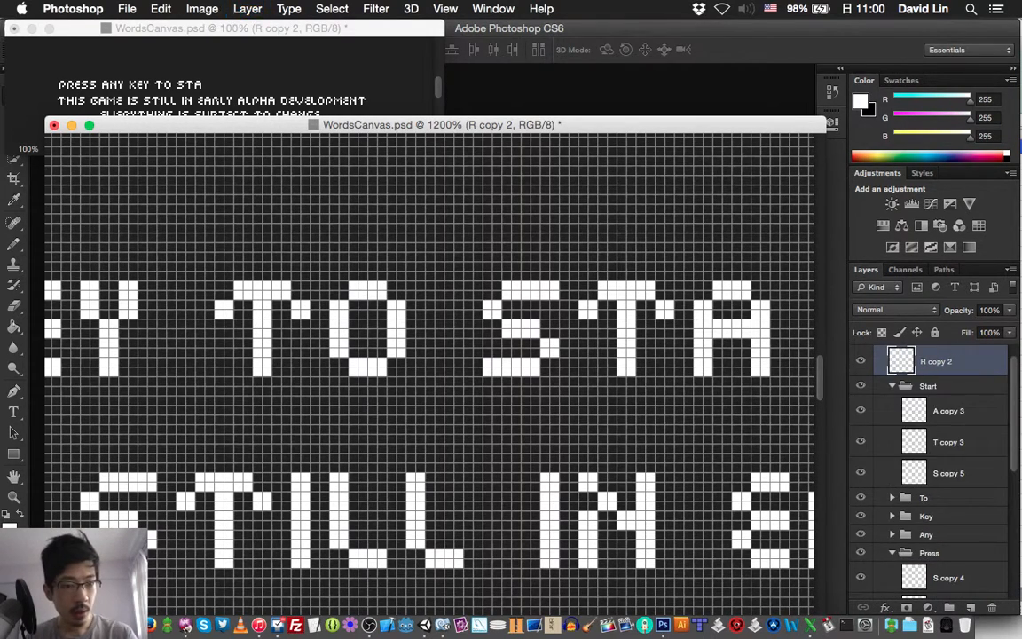
pyautogui.press('super+bracketleft')
# - Move the Start group's R copy to the right until it sits directly after the A
pyautogui.hscroll(5, 426, 346)
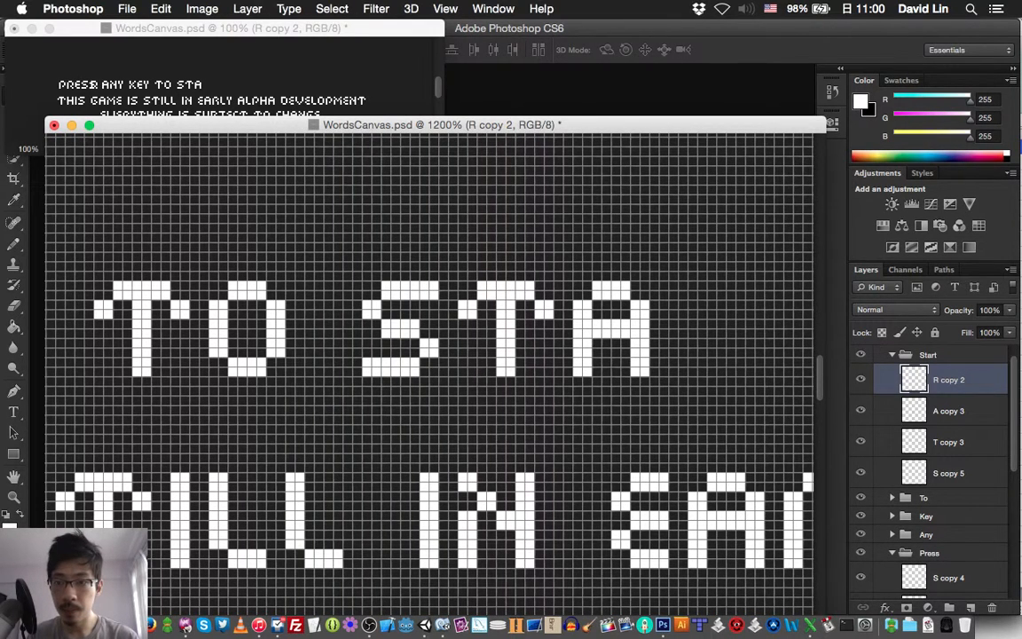
pyautogui.hotkey('shift', 'Right')
pyautogui.hotkey('shift', 'Right')
pyautogui.hotkey('shift', 'Right')
pyautogui.hotkey('shift', 'Right')
pyautogui.hotkey('shift', 'Right')
pyautogui.hotkey('shift', 'Right')
pyautogui.hotkey('shift', 'Right')
pyautogui.hotkey('shift', 'Right')
pyautogui.hotkey('shift', 'Right')
pyautogui.hotkey('shift', 'Right')
pyautogui.hotkey('shift', 'Right')
pyautogui.hotkey('shift', 'Right')
pyautogui.hotkey('shift', 'Right')
pyautogui.hotkey('shift', 'Right')
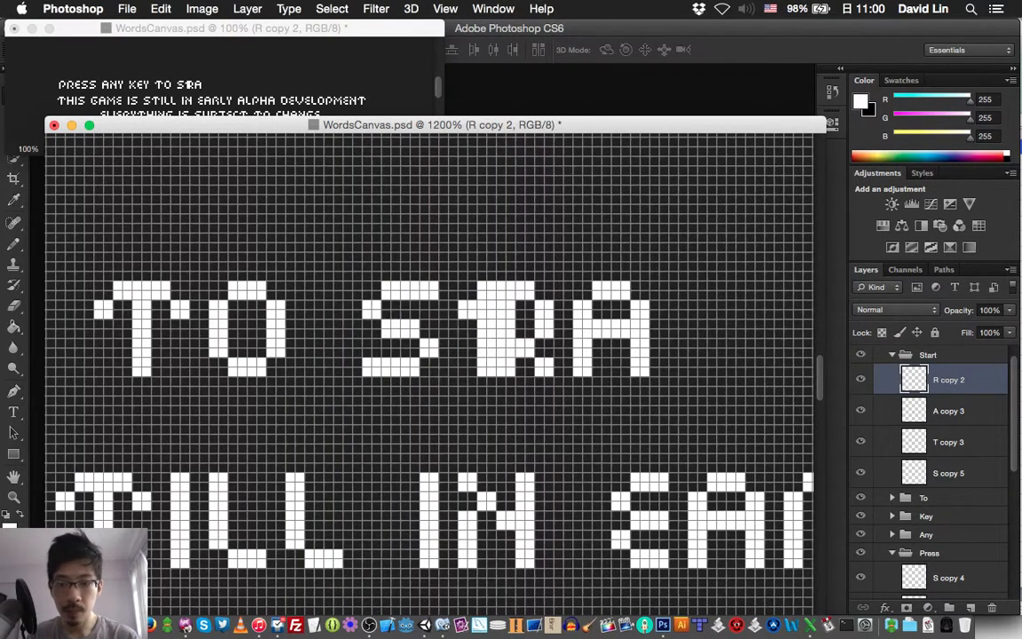
pyautogui.hotkey('shift', 'Right')
pyautogui.hotkey('shift', 'Right')
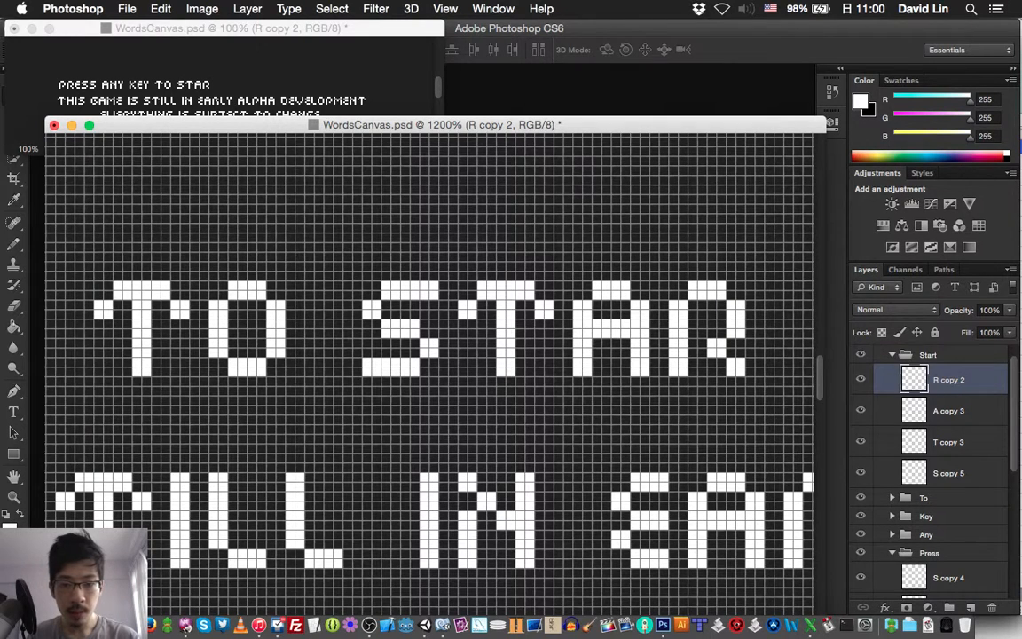
# - Duplicate the Start group's T layer, T copy 3, and raise the copy above the R
pyautogui.hscroll(2, 425, 372)
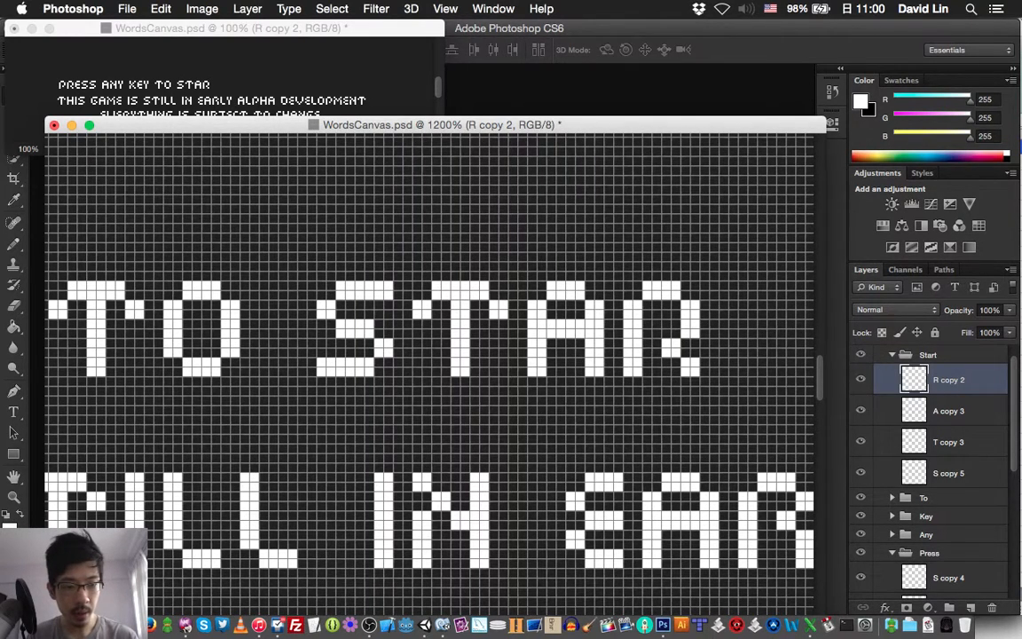
pyautogui.click(948, 442)
pyautogui.press('super+j')
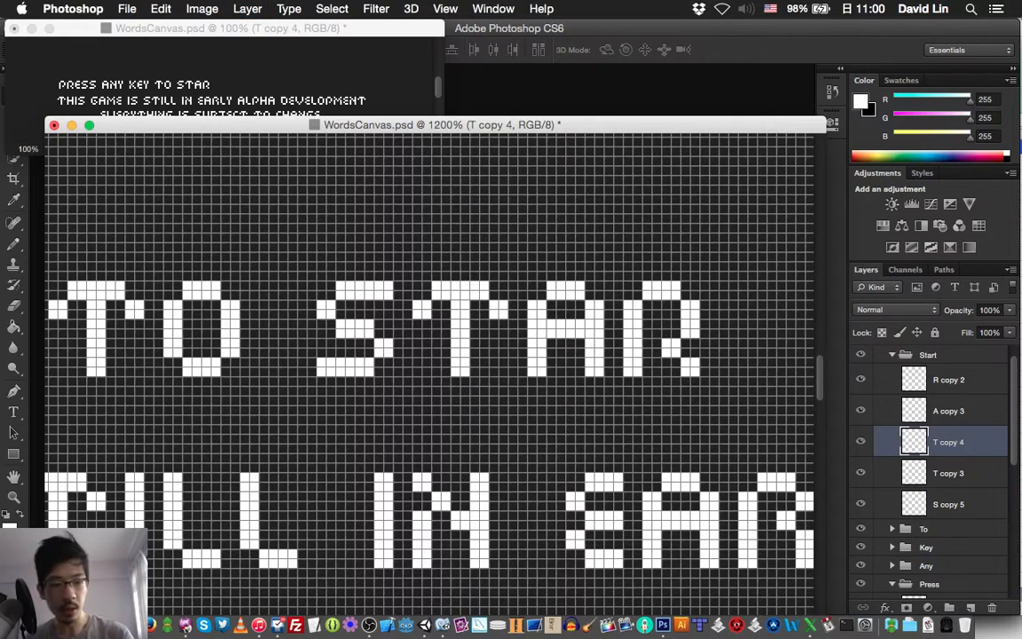
pyautogui.press('super+bracketright')
pyautogui.press('super+bracketright')
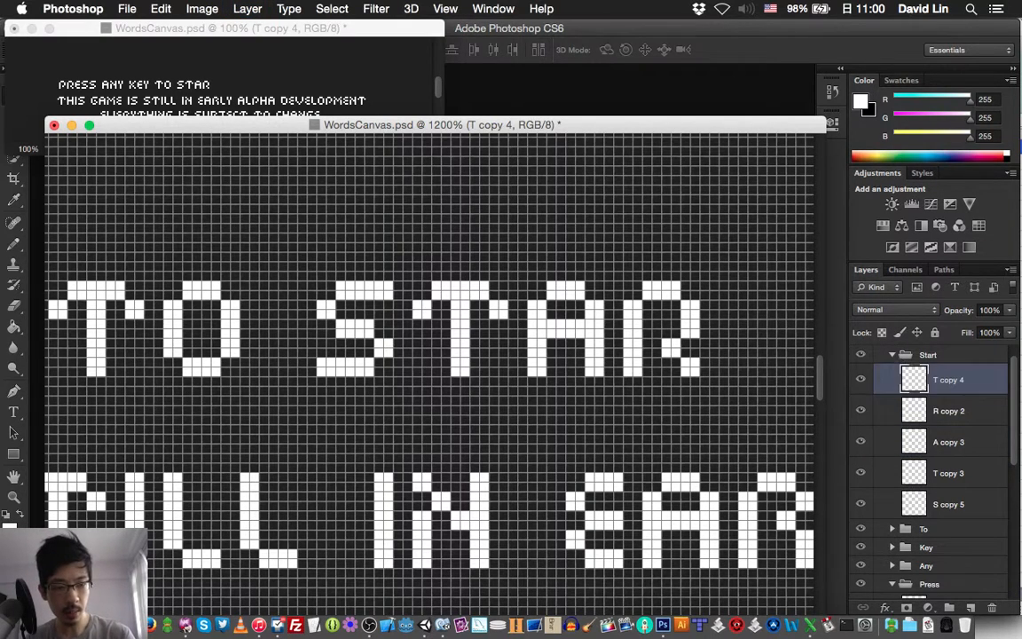
# - Move the second T to the right until it completes the word START, and save the document
pyautogui.hotkey('shift', 'Right')
pyautogui.hotkey('shift', 'Right')
pyautogui.hotkey('shift', 'Right')
pyautogui.press('Right')
pyautogui.press('Right')
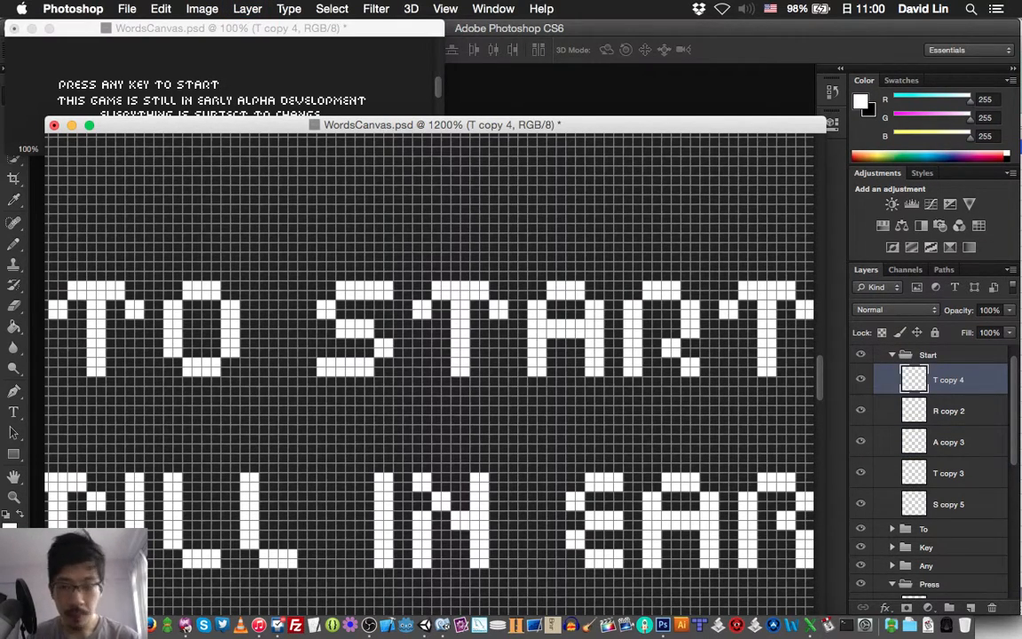
pyautogui.press('super+s')
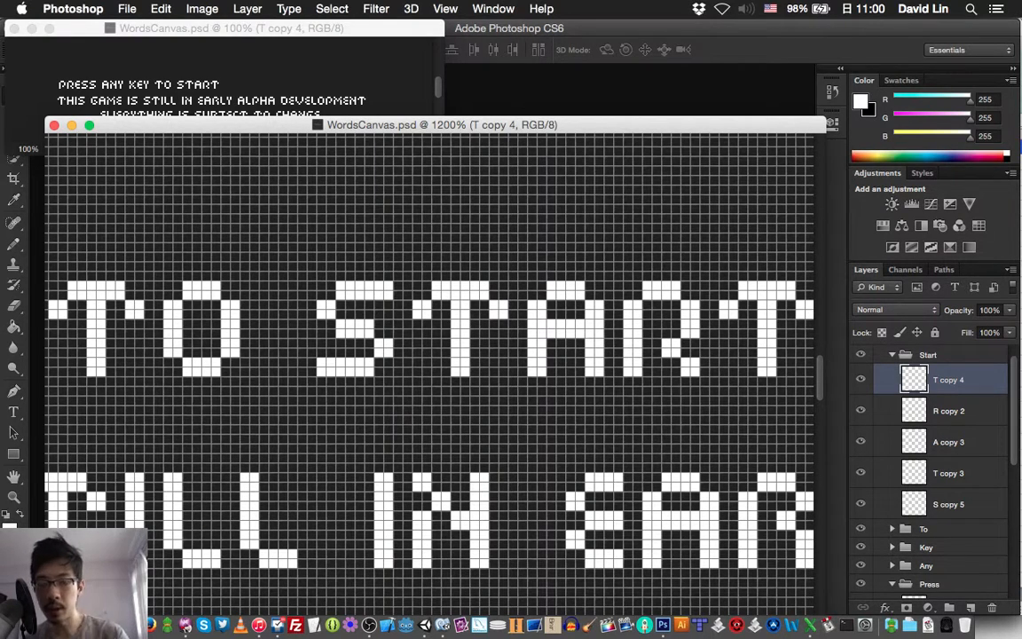
# - Bring the 100% WordsCanvas.psd window forward and create a new document 120 pixels wide and 12 pixels high
pyautogui.hscroll(-5, 429, 354)
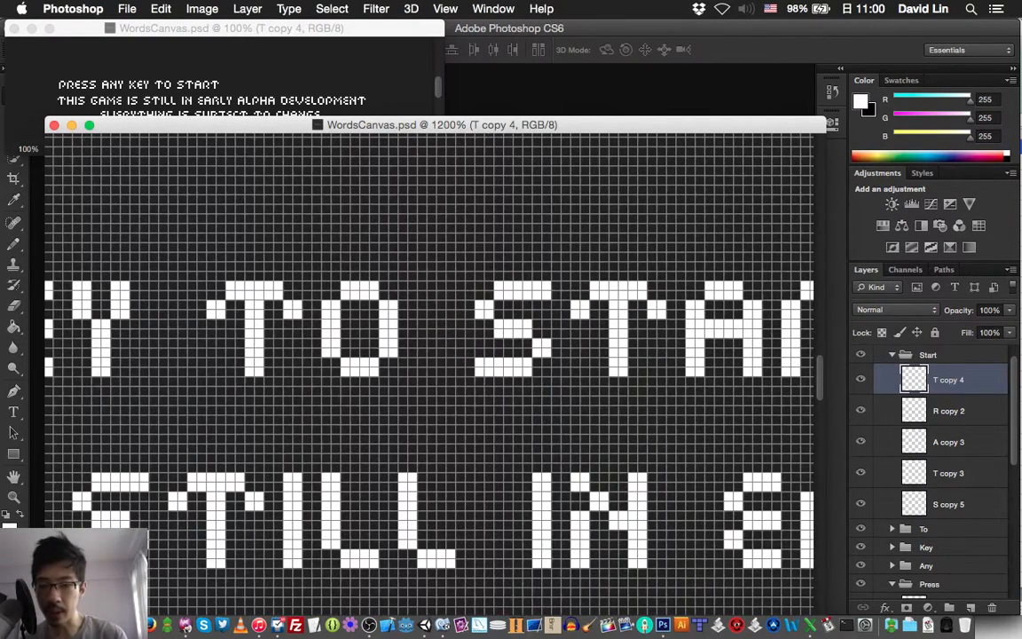
pyautogui.press('super+grave')
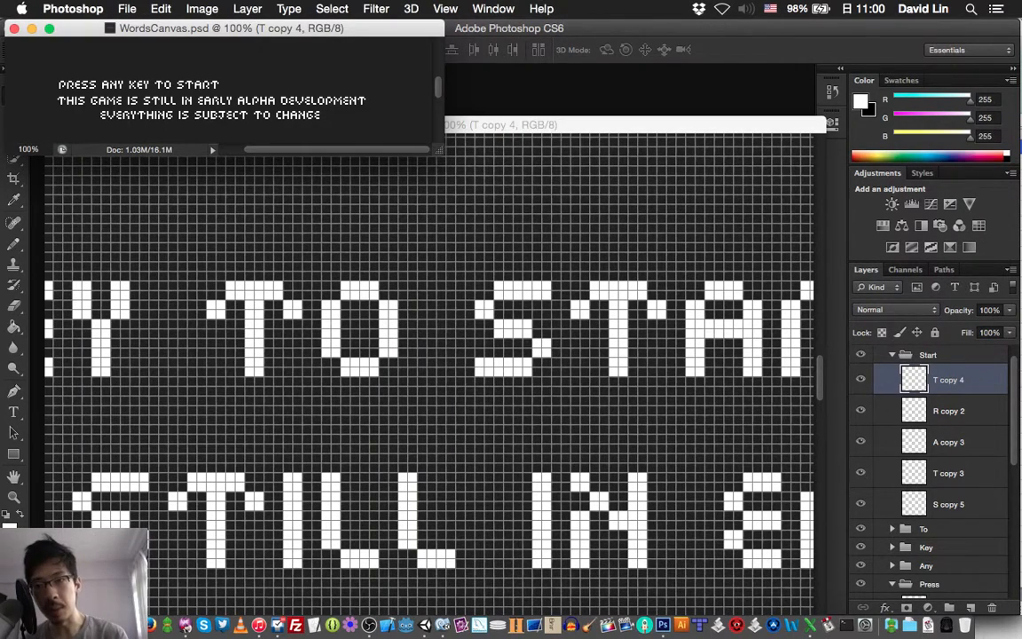
pyautogui.press('super+n')
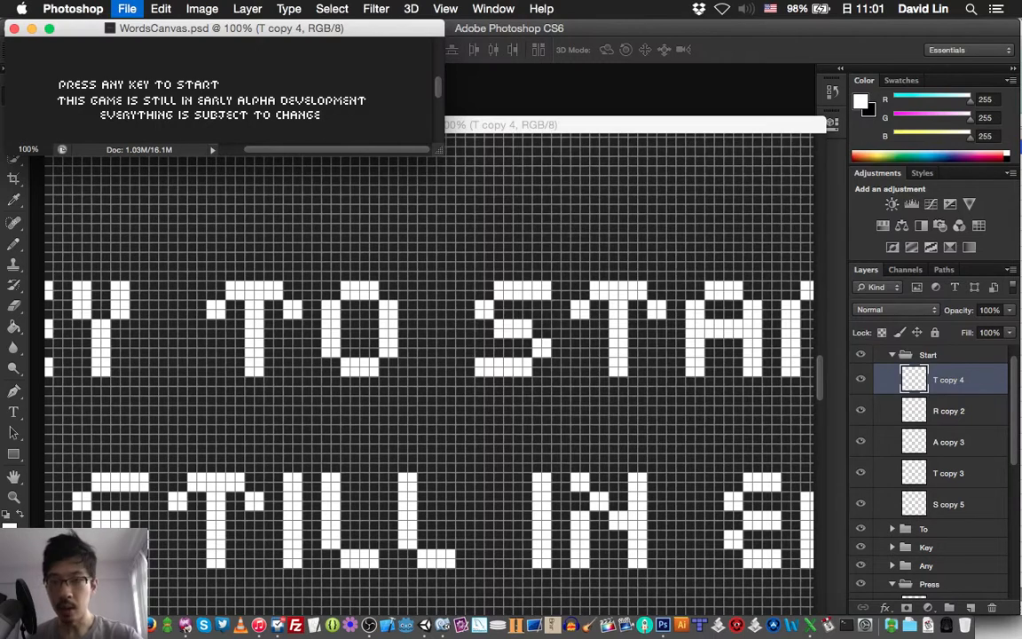
pyautogui.press('Tab')
pyautogui.write('120')
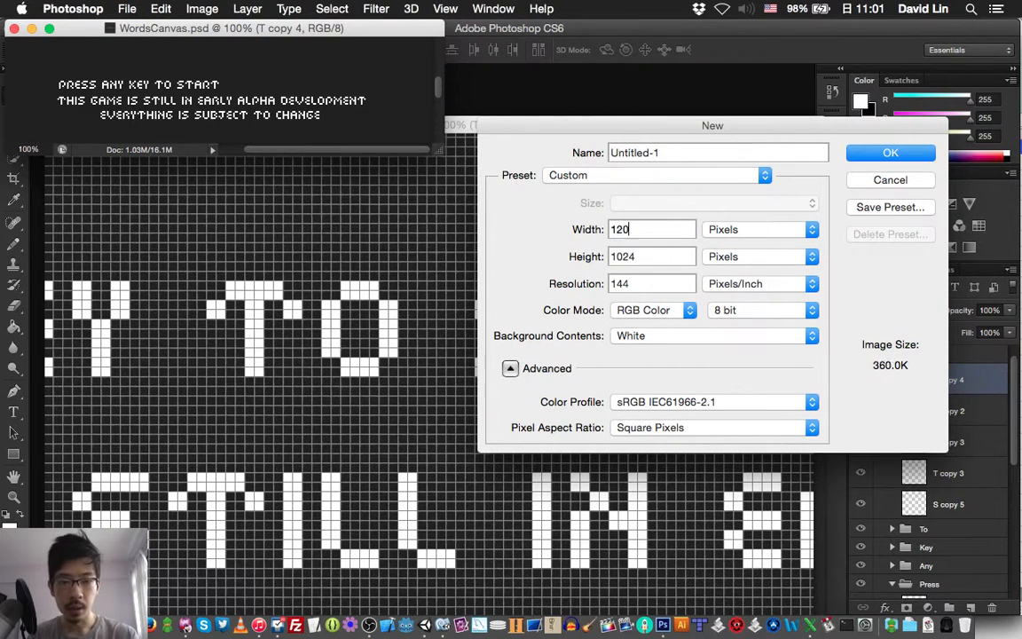
pyautogui.press('Tab')
pyautogui.write('1')
pyautogui.press('Return')
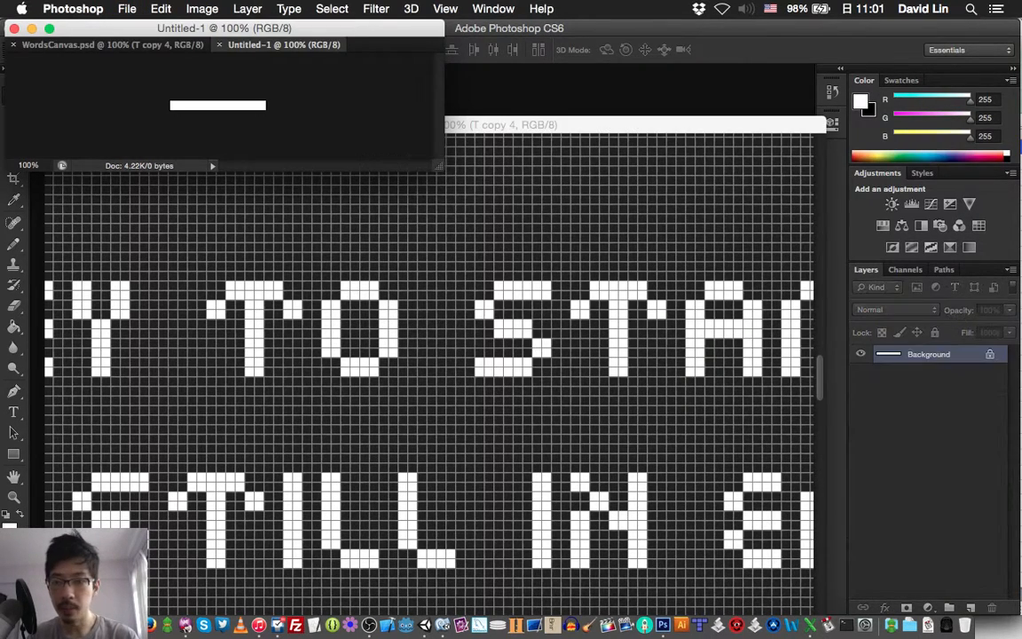
# - Reset the colours to default and fill the new document's background with black using the Paint Bucket
pyautogui.press('d')
pyautogui.press('g')
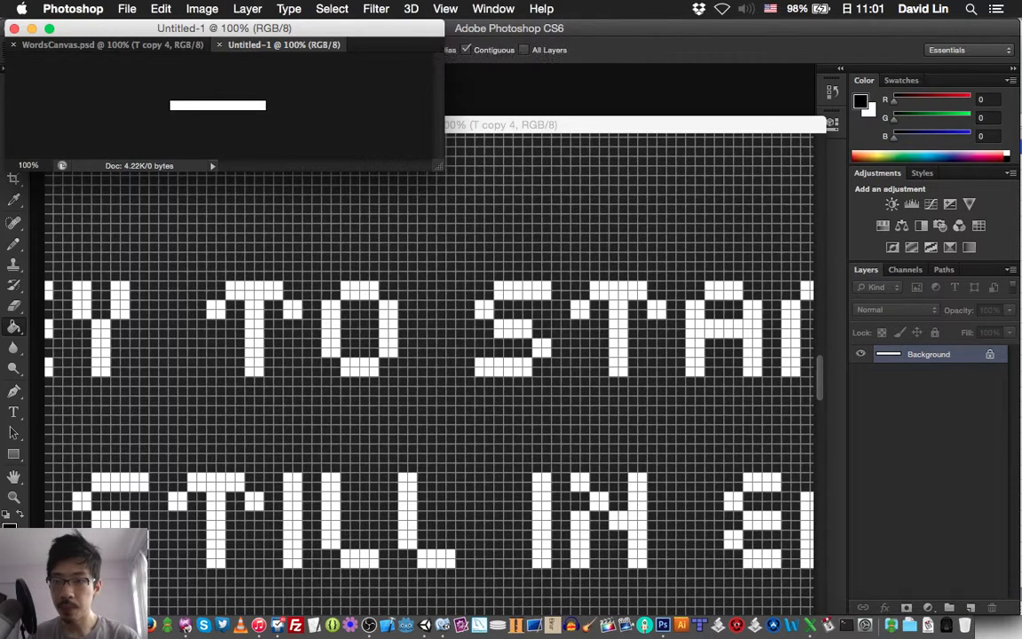
pyautogui.click(218, 105)
# - With the Move tool active, float the new black document in its own window and return to the 100% WordsCanvas.psd window
pyautogui.press('v')
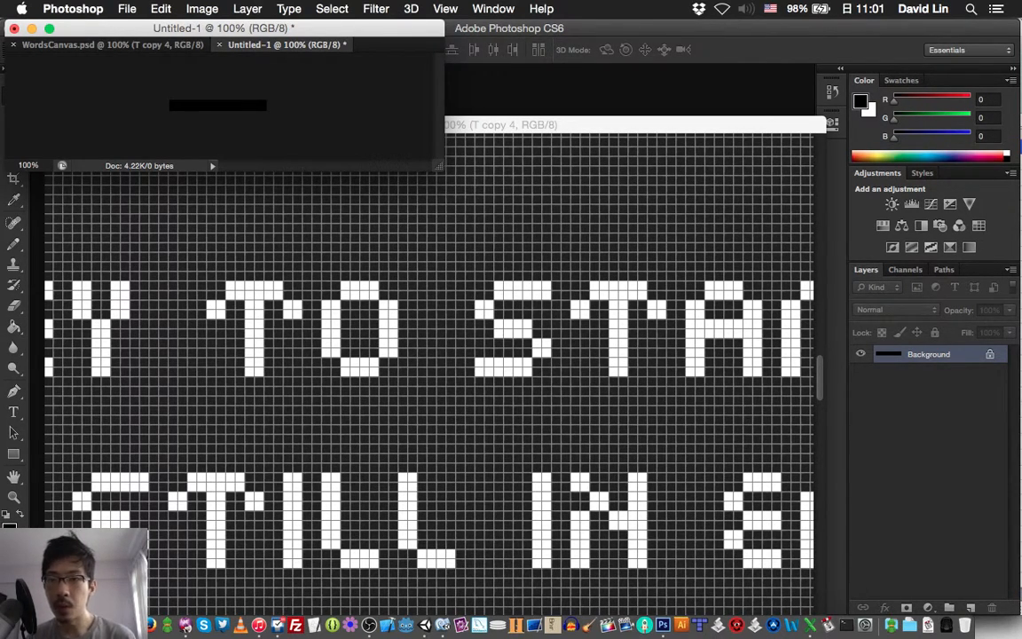
pyautogui.moveTo(284, 44); pyautogui.dragTo(499, 75)
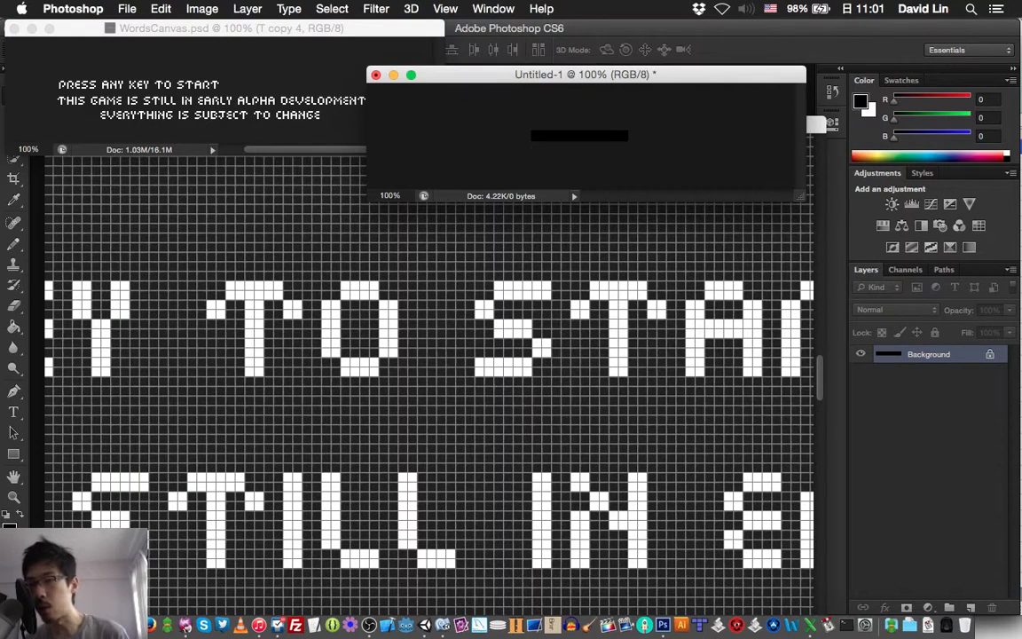
pyautogui.click(233, 28)
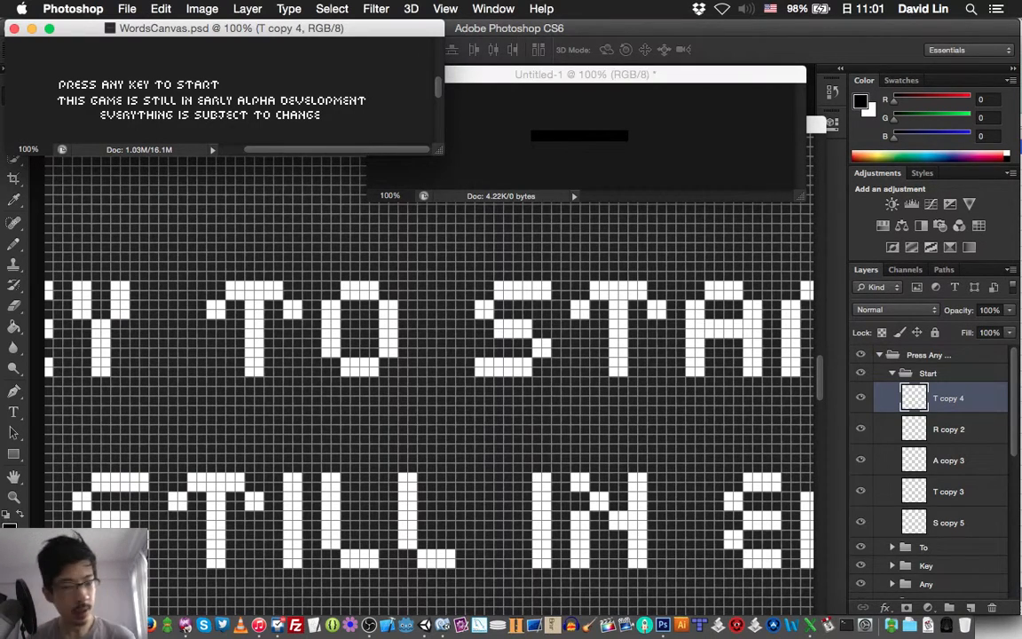
# - Collapse the Press Any... group, copy it into the 120-pixel-wide black document and shift it right until KEY TO START fills the canvas
pyautogui.click(879, 355)
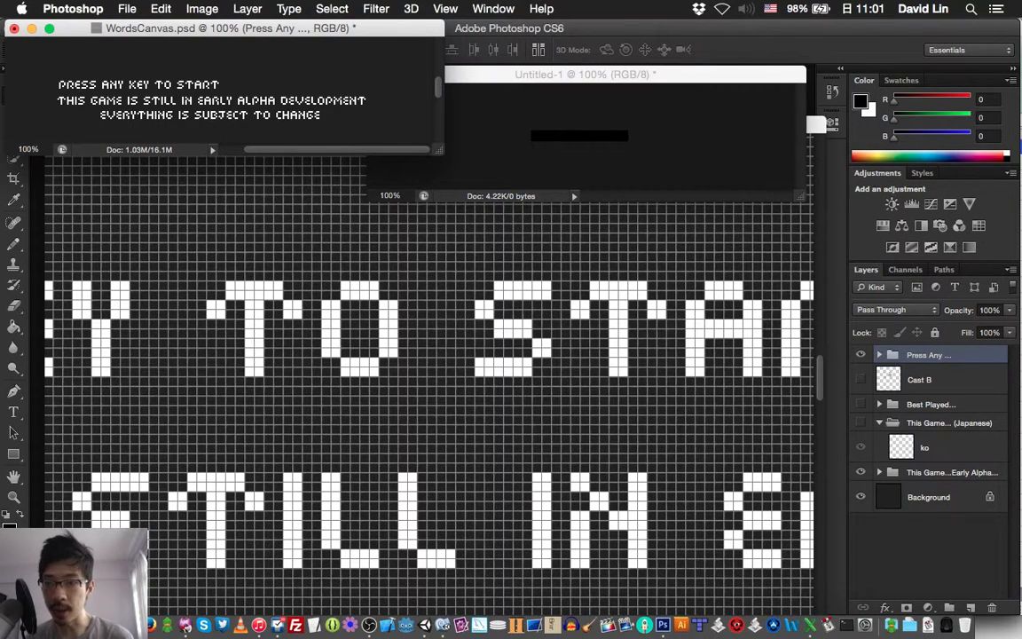
pyautogui.moveTo(326, 103); pyautogui.dragTo(660, 154)
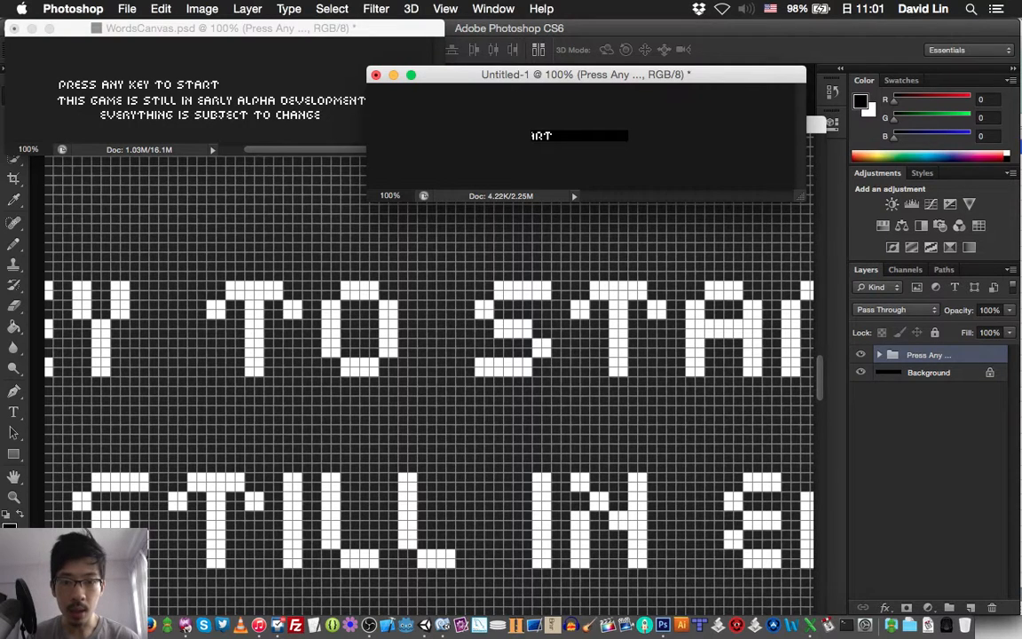
pyautogui.hotkey('shift', 'Right')
pyautogui.hotkey('shift', 'Right')
pyautogui.hotkey('shift', 'Right')
pyautogui.hotkey('shift', 'Right')
pyautogui.hotkey('shift', 'Right')
pyautogui.hotkey('shift', 'Right')
pyautogui.hotkey('shift', 'Right')
pyautogui.hotkey('shift', 'Right')
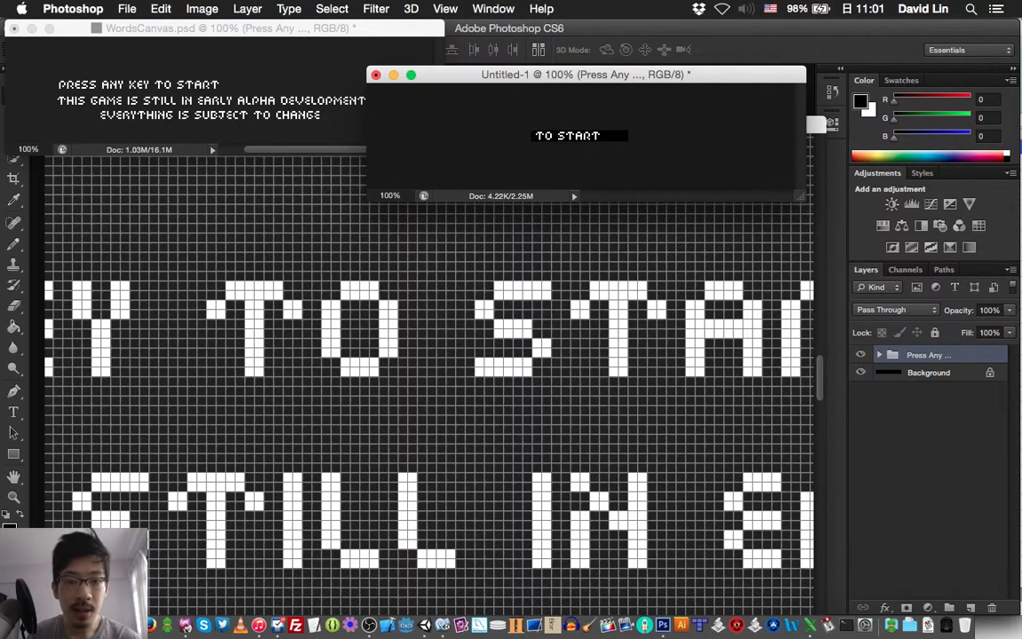
pyautogui.hotkey('shift', 'Right')
pyautogui.hotkey('shift', 'Right')
pyautogui.hotkey('shift', 'Left')
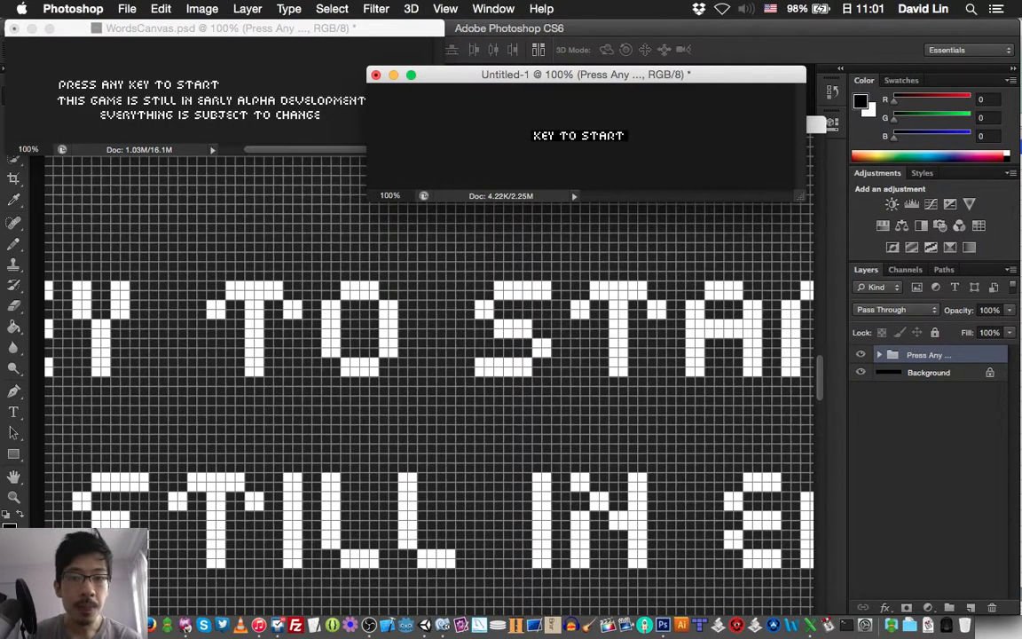
# - Create a new document 240 pixels wide and 12 pixels high
pyautogui.press('super+n')
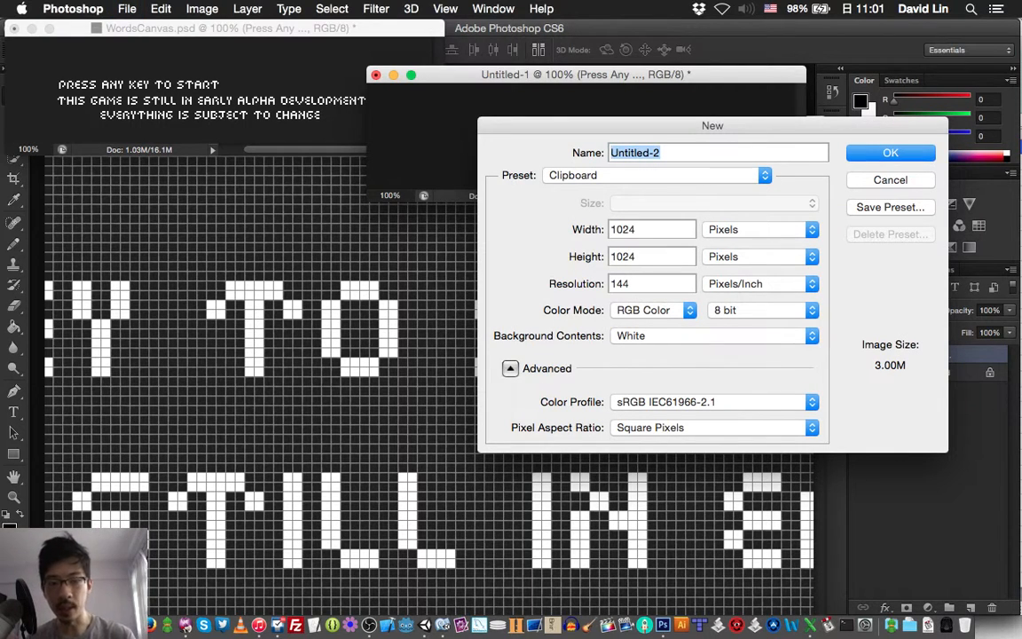
pyautogui.press('Tab')
pyautogui.write('240')
pyautogui.press('Tab')
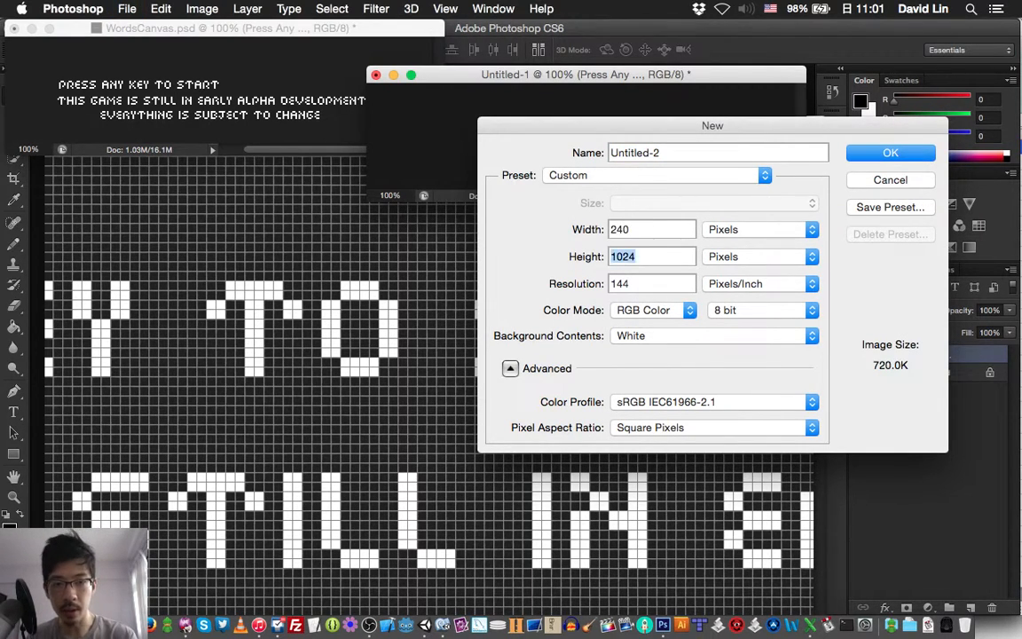
pyautogui.write('12')
pyautogui.press('Return')
# - Fill the 240-pixel-wide document's background with black using the Paint Bucket, and show the grid at 400% zoom
pyautogui.press('g')
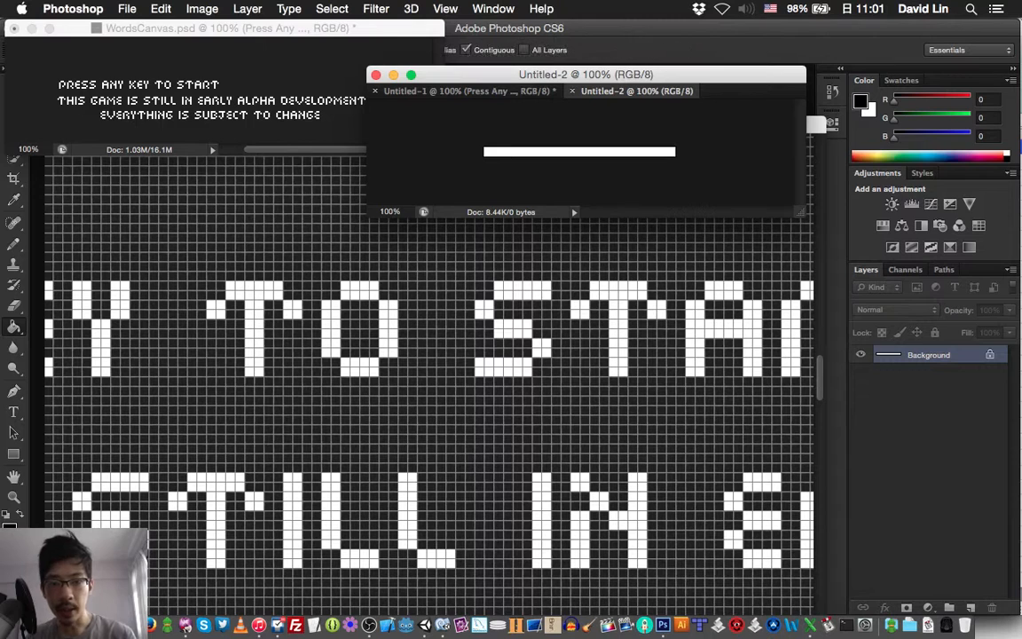
pyautogui.click(579, 152)
pyautogui.press('super+apostrophe')
pyautogui.press('super+plus')
pyautogui.press('super+plus')
pyautogui.press('super+plus')
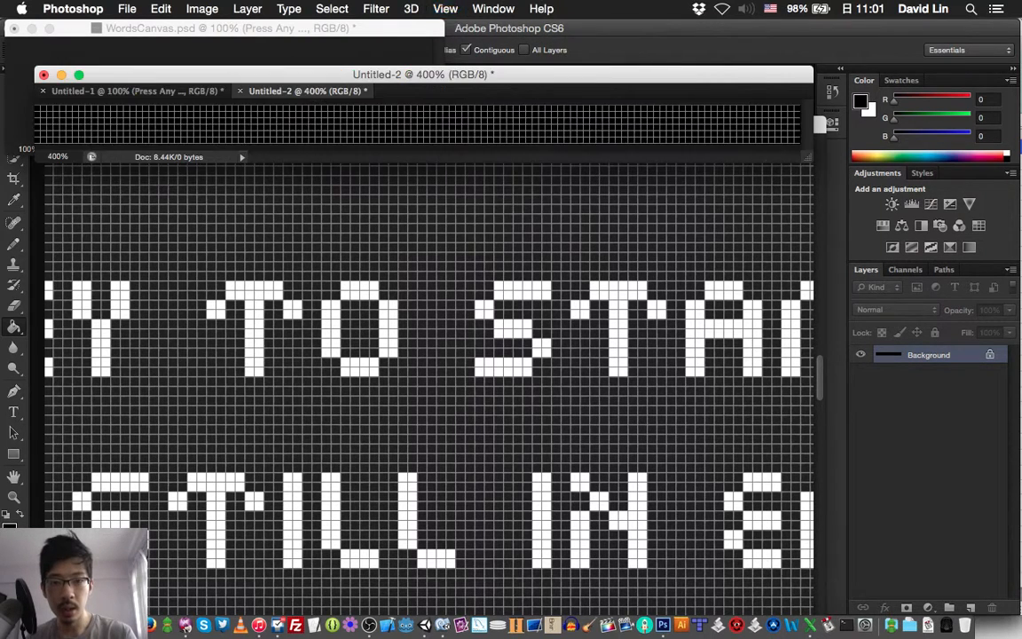
pyautogui.press('super+minus')
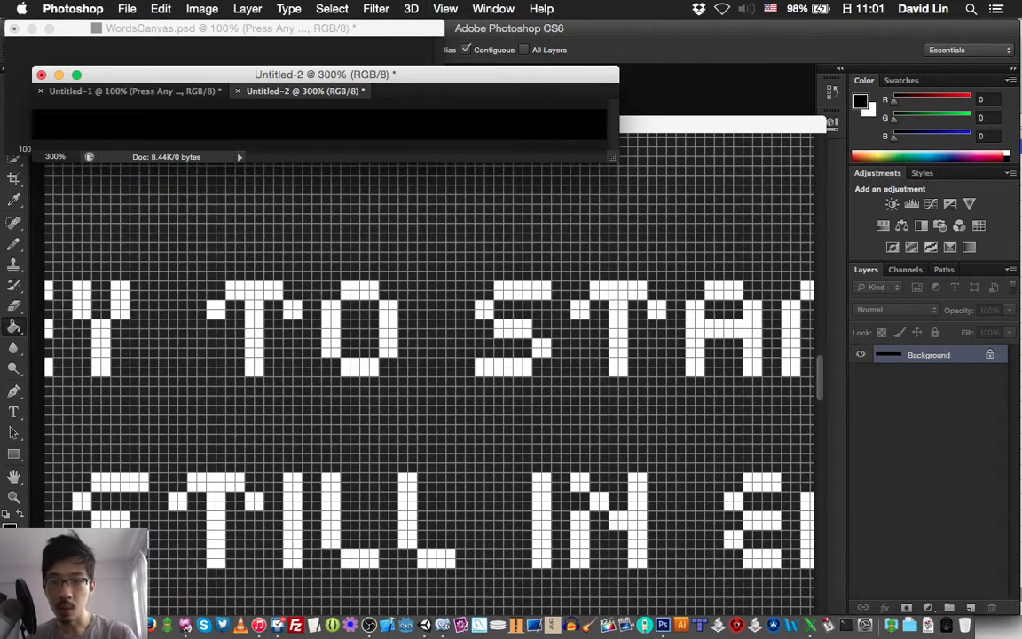
pyautogui.press('super+plus')
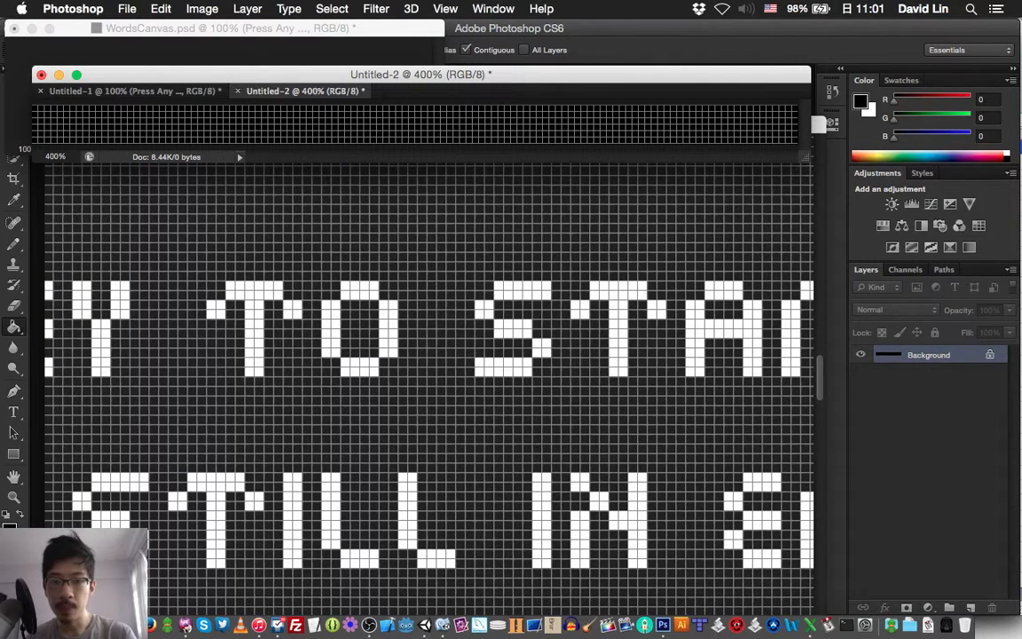
# - Copy the Press Any... group from Untitled-1 into the 240-pixel-wide document with the Move tool
pyautogui.press('v')
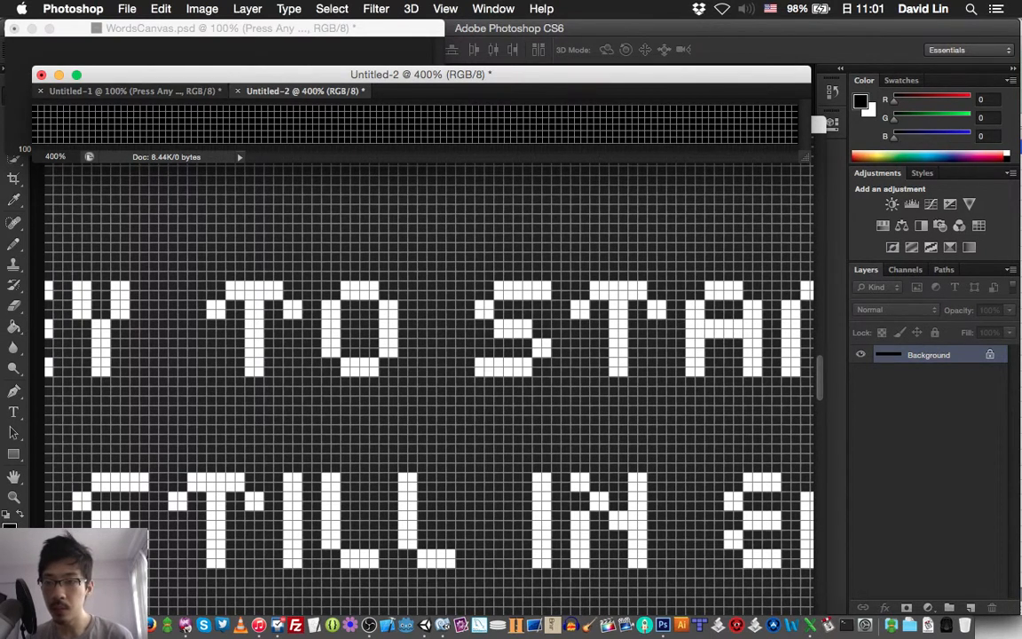
pyautogui.hotkey('ctrl', 'Tab')
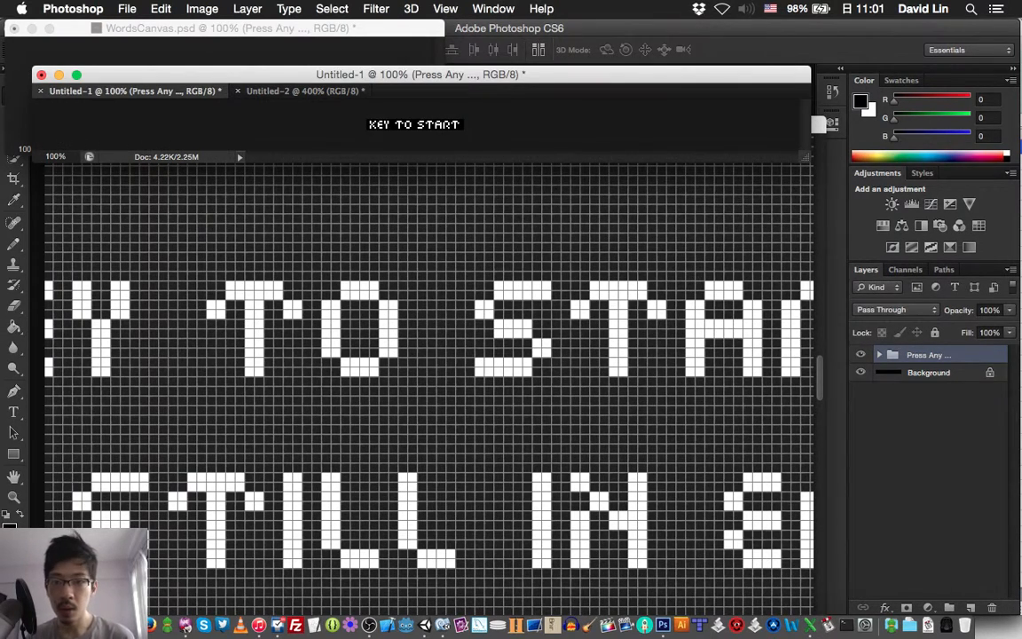
pyautogui.moveTo(301, 113)
pyautogui.mouseDown()
pyautogui.moveTo(293, 88)
pyautogui.moveTo(311, 113)
pyautogui.mouseUp()
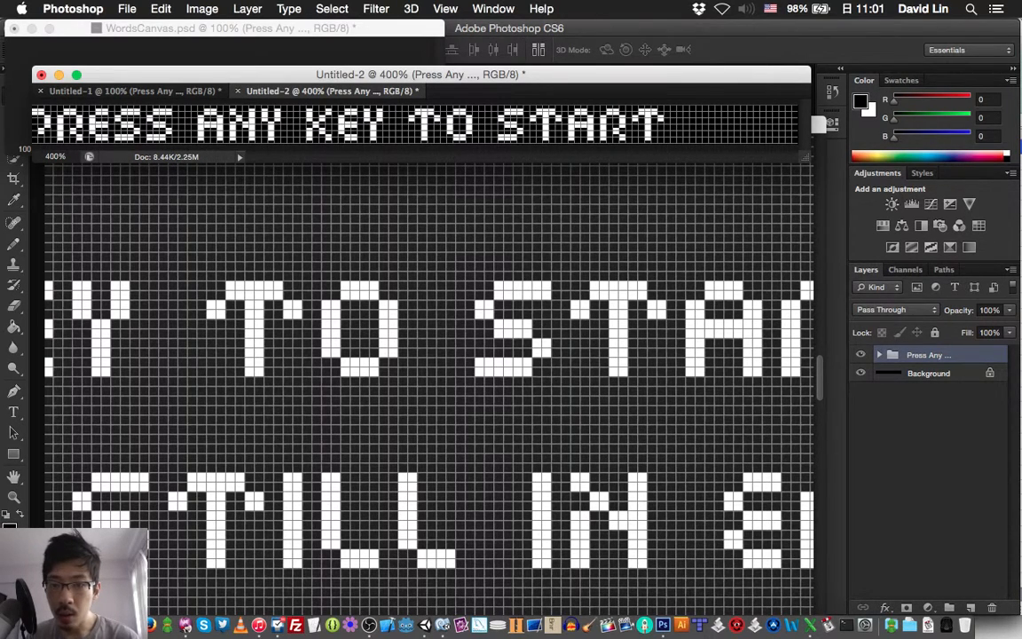
# - Move the copied text right until the whole phrase PRESS ANY KEY TO START sits inside the 240-pixel-wide canvas
pyautogui.press('super+equal')
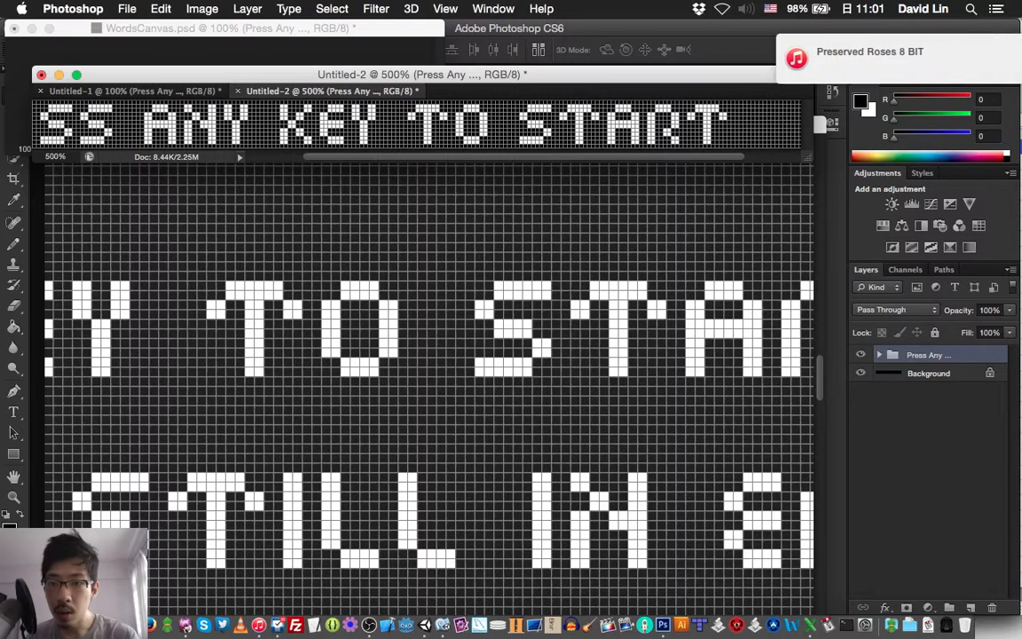
pyautogui.press('super+equal')
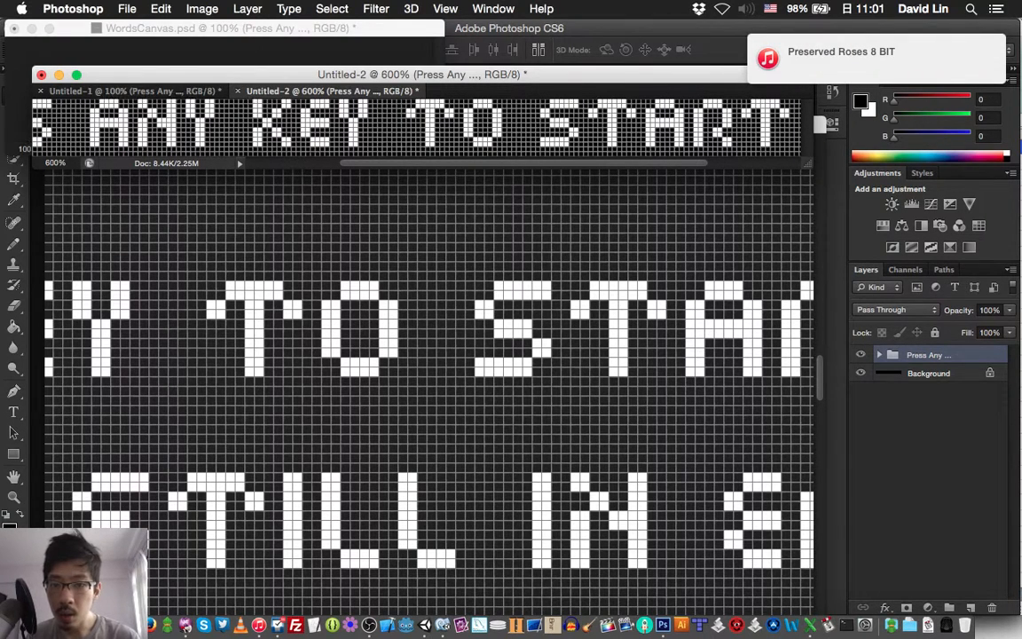
pyautogui.hscroll(3, 240, 146)
pyautogui.hscroll(2, 221, 145)
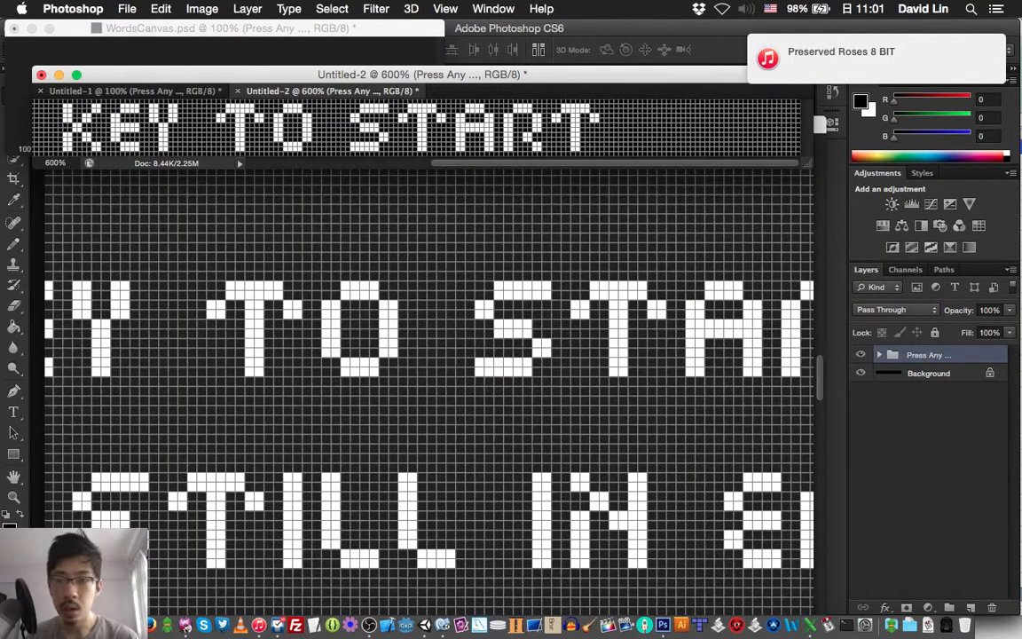
pyautogui.press('super+minus')
pyautogui.press('super+minus')
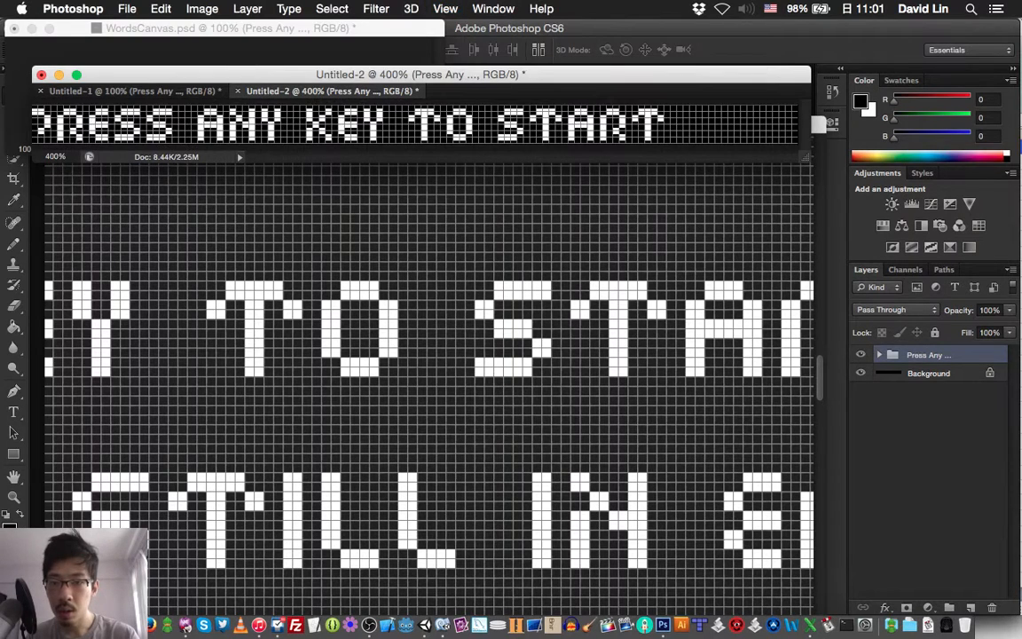
pyautogui.press('super+minus')
pyautogui.hscroll(-2, 320, 125)
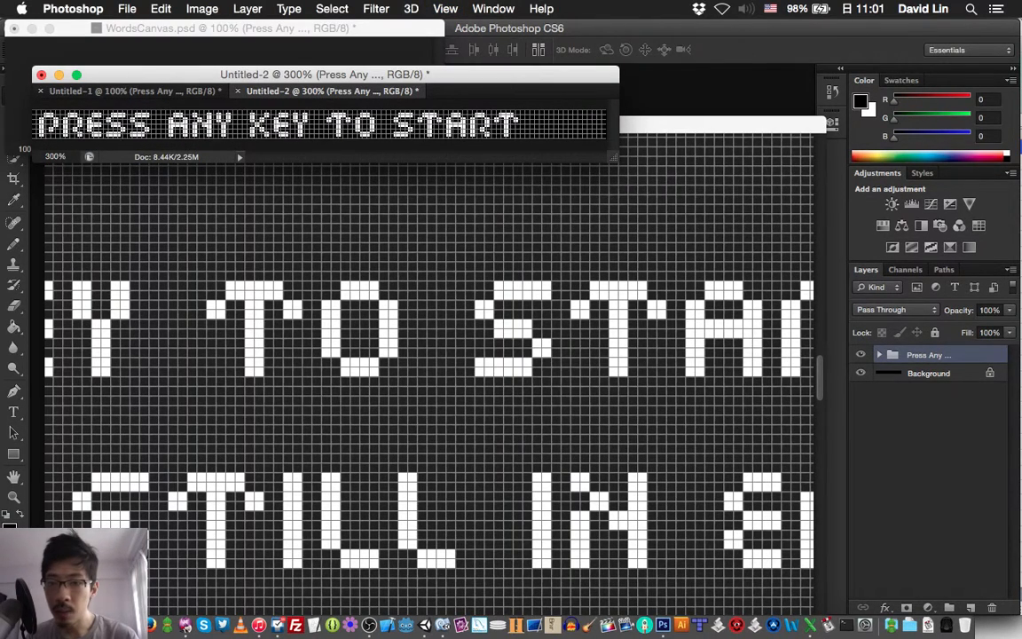
pyautogui.hscroll(-2, 320, 124)
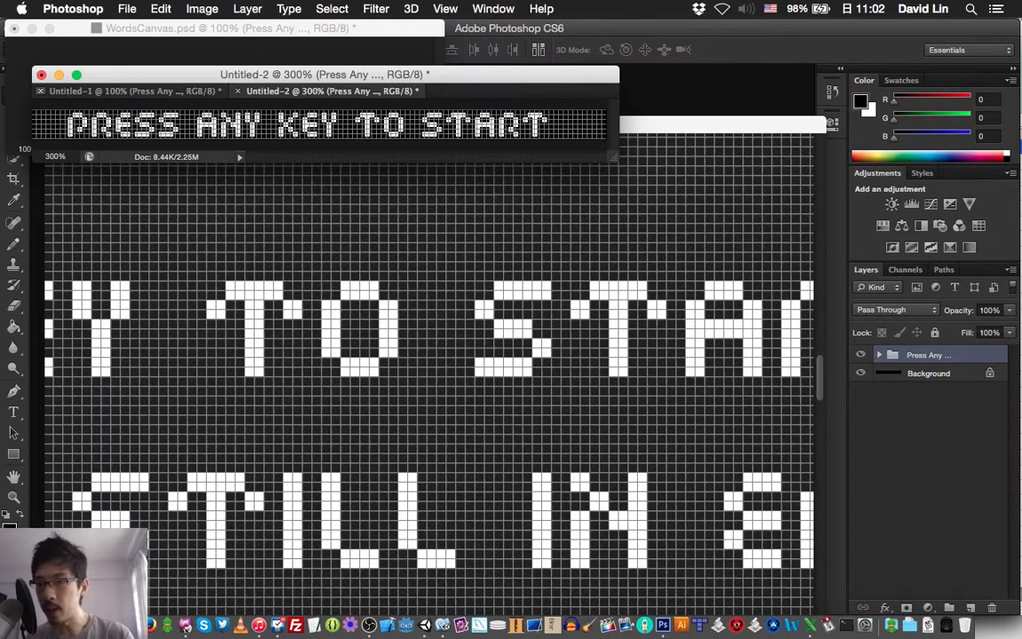
# - Close Untitled-1 without saving, and create a new document 200 pixels wide and 12 pixels high
pyautogui.click(40, 90)
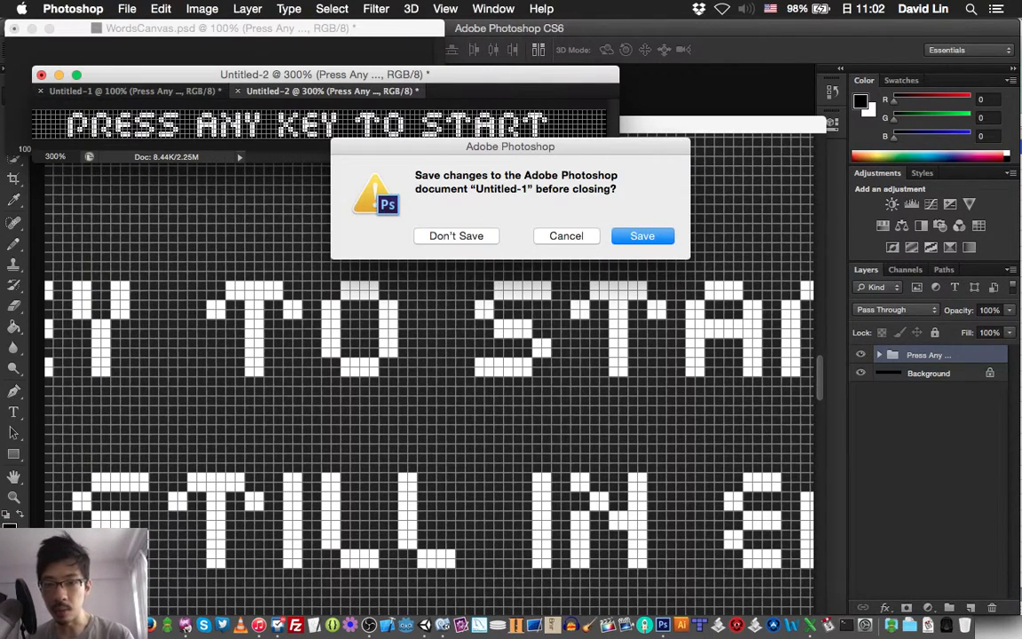
pyautogui.press('super+d')
pyautogui.press('super+n')
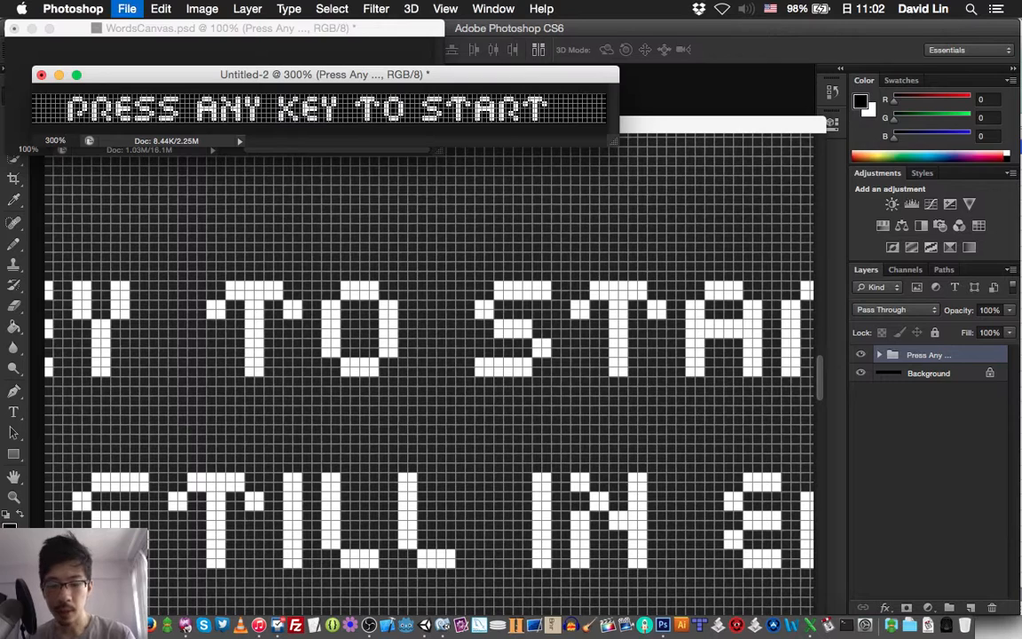
pyautogui.press('Tab')
pyautogui.write('200')
pyautogui.press('Tab')
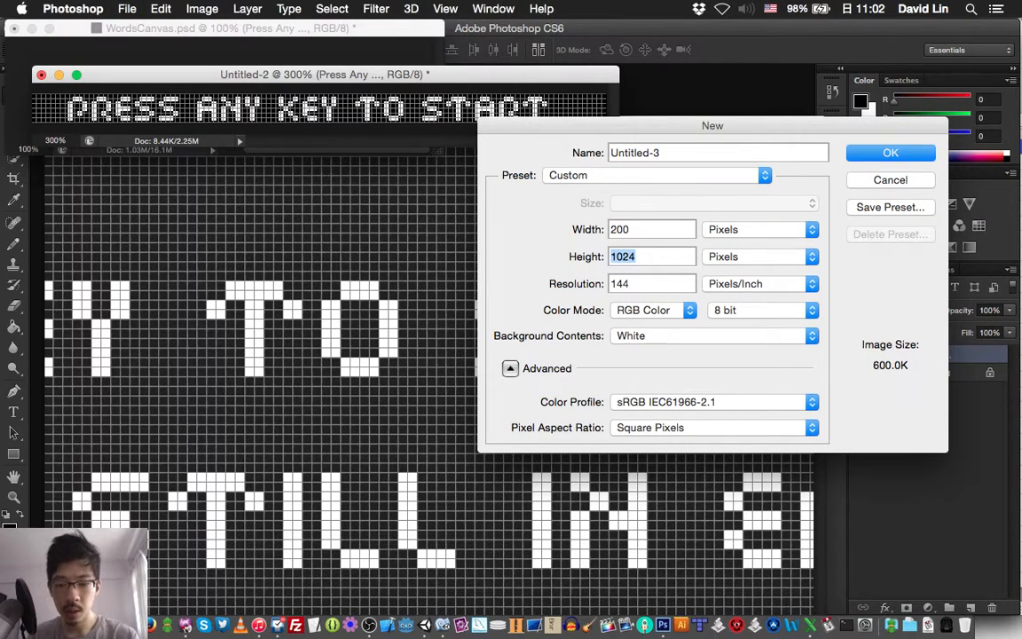
pyautogui.write('12')
pyautogui.press('Return')
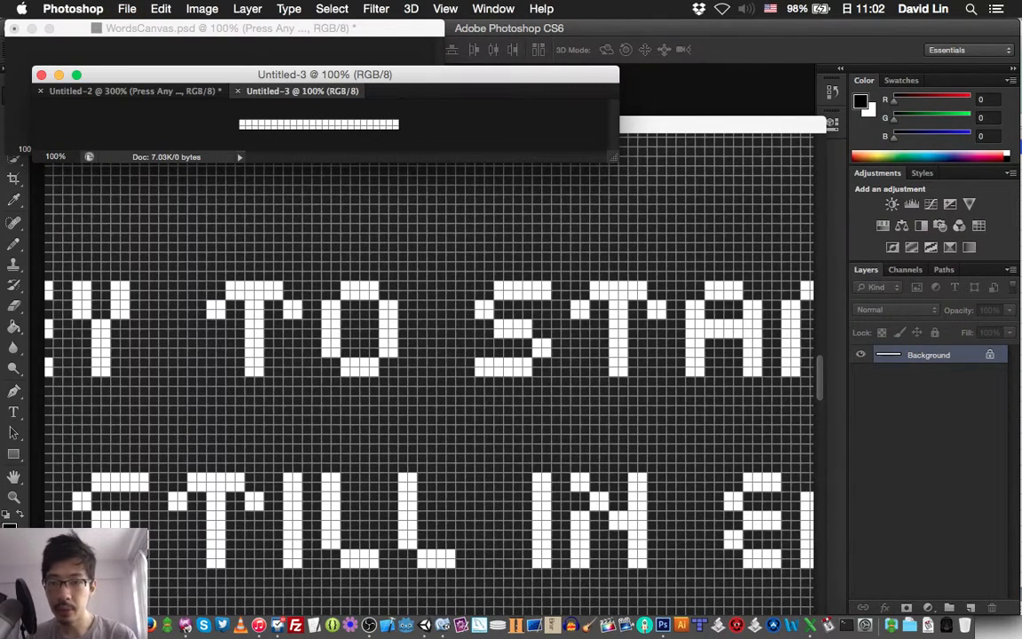
# - Fill the 200-pixel-wide document with black and copy the Press Any... group into it from Untitled-2
pyautogui.press('g')
pyautogui.hotkey('alt', 'Delete')
pyautogui.press('v')
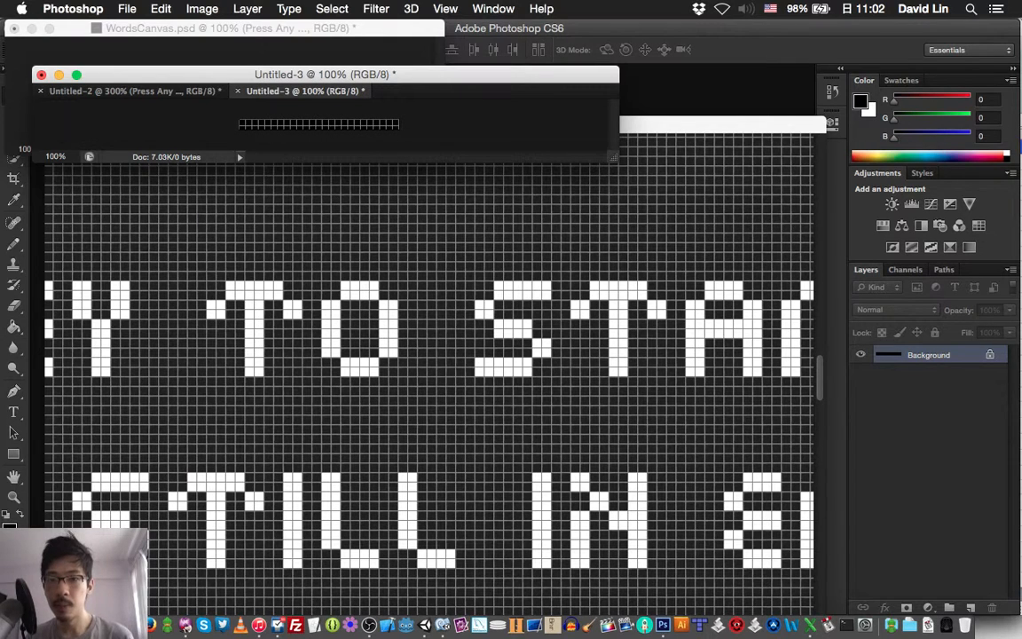
pyautogui.hotkey('ctrl', 'Tab')
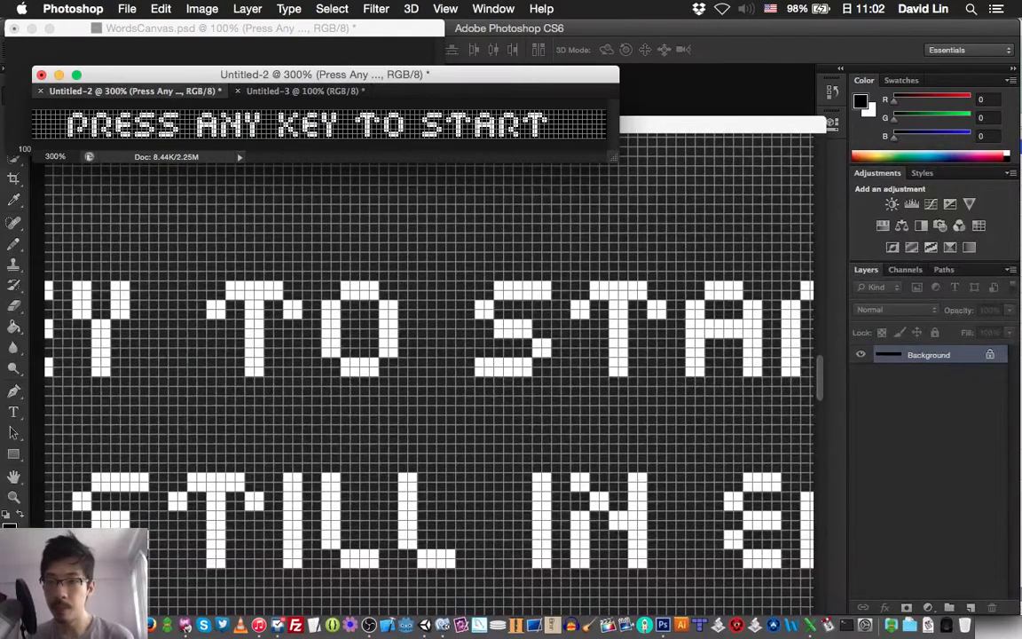
pyautogui.hotkey('ctrl', 'Tab')
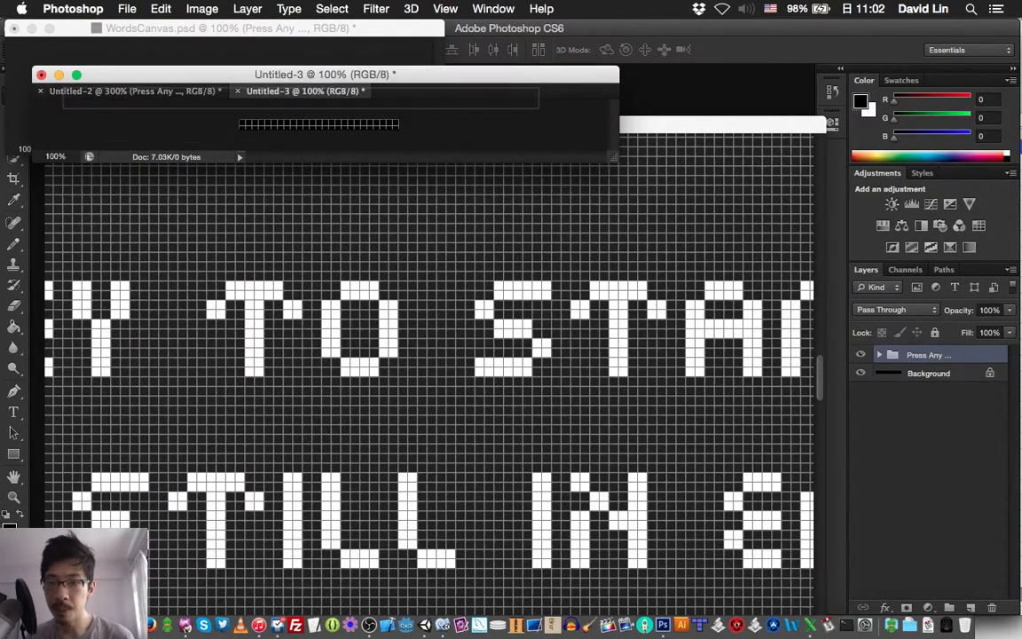
pyautogui.moveTo(288, 130); pyautogui.dragTo(281, 124)
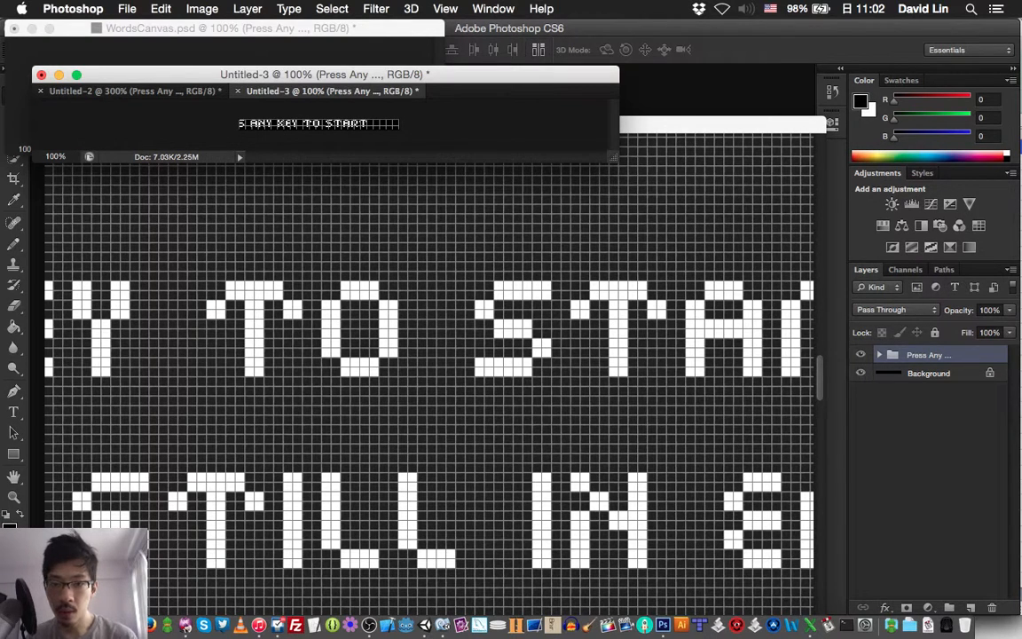
# - Nudge the text down and move it right until the whole phrase spans the 200-pixel-wide canvas from edge to edge
pyautogui.press('Down')
pyautogui.press('Down')
pyautogui.press('super+equal')
pyautogui.press('super+equal')
pyautogui.press('super+equal')
pyautogui.press('super+equal')
pyautogui.press('super+equal')
pyautogui.press('super+equal')
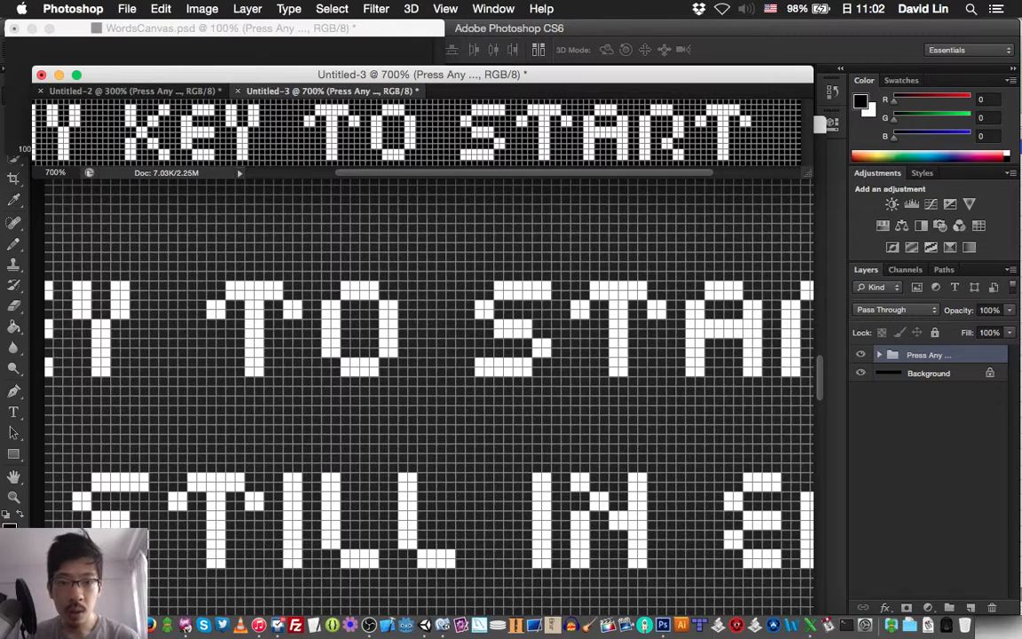
pyautogui.hscroll(-3, 206, 154)
pyautogui.press('super+minus')
pyautogui.press('super+minus')
pyautogui.press('super+minus')
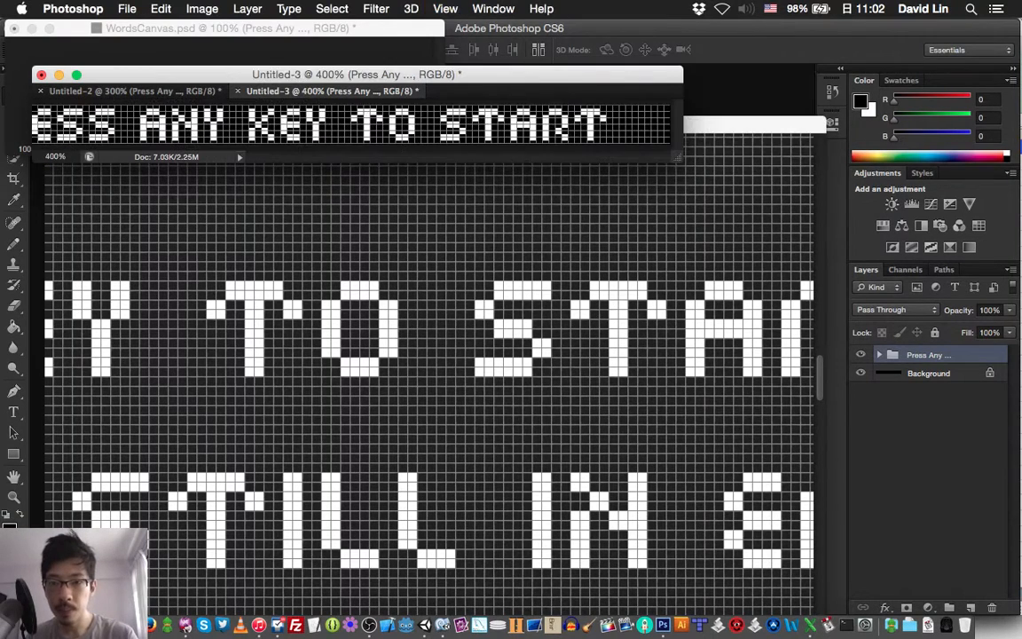
pyautogui.hscroll(-3, 350, 124)
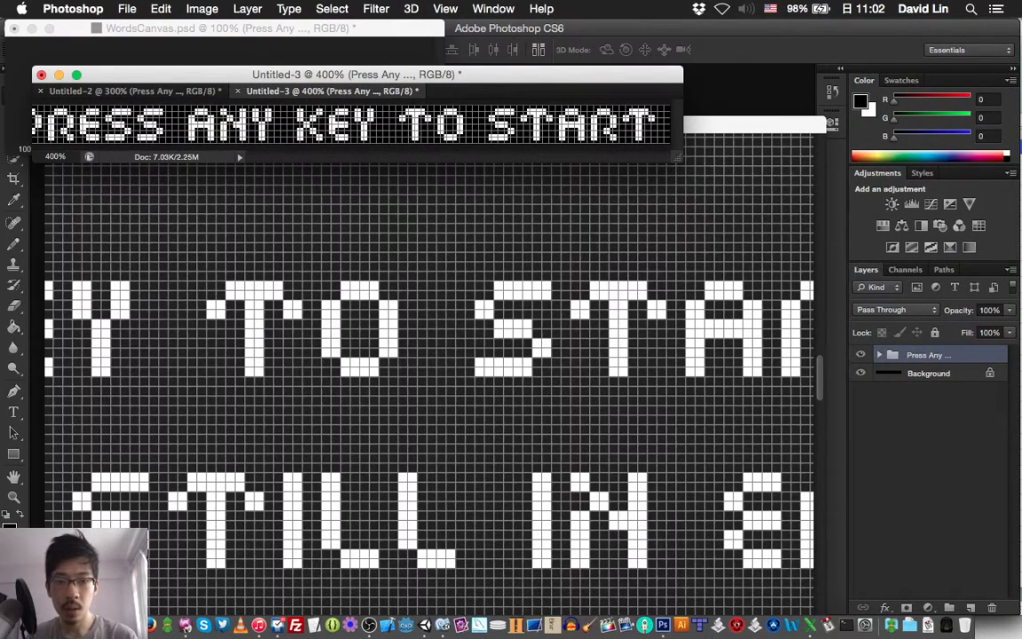
pyautogui.hscroll(-2, 350, 124)
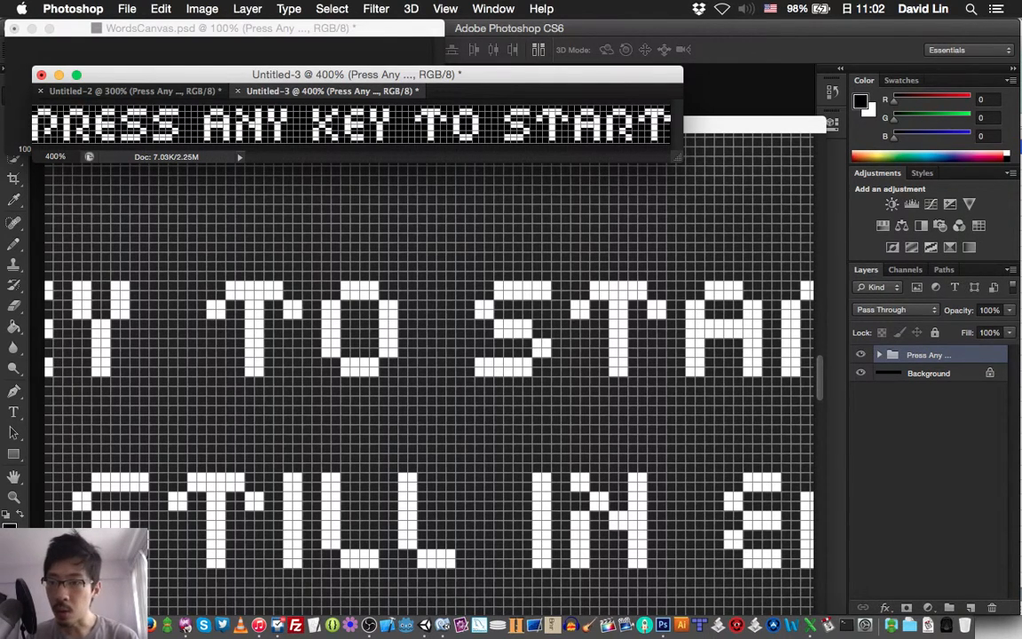
# - Check the fit of the text at both ends of the 200-pixel-wide canvas at 1600% zoom, and hide the Background layer
pyautogui.press('super+equal')
pyautogui.press('super+equal')
pyautogui.press('super+equal')
pyautogui.press('super+equal')
pyautogui.press('super+equal')
pyautogui.press('super+equal')
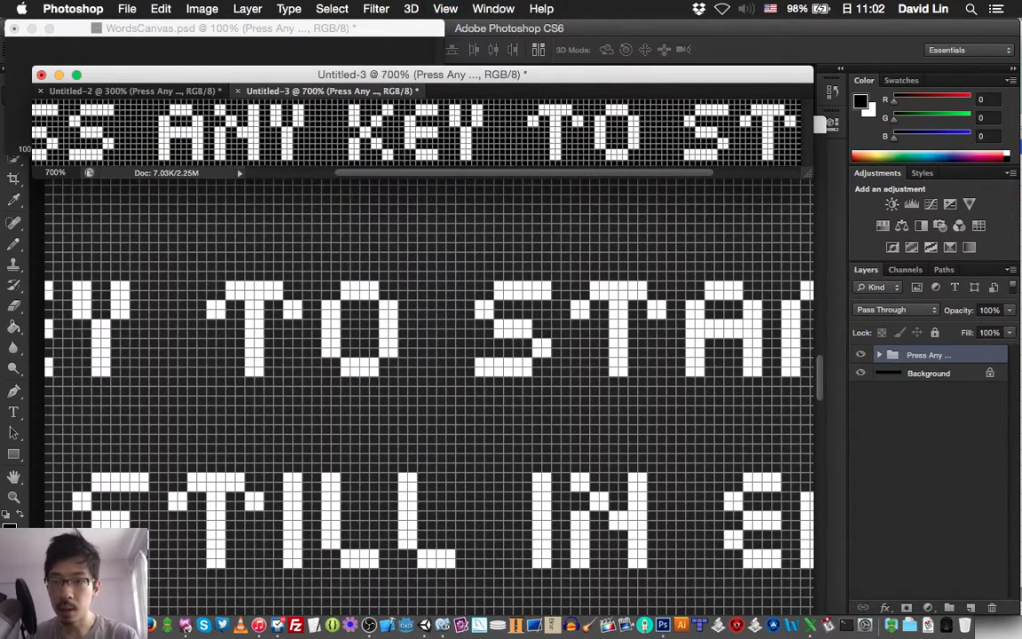
pyautogui.hscroll(10, 196, 231)
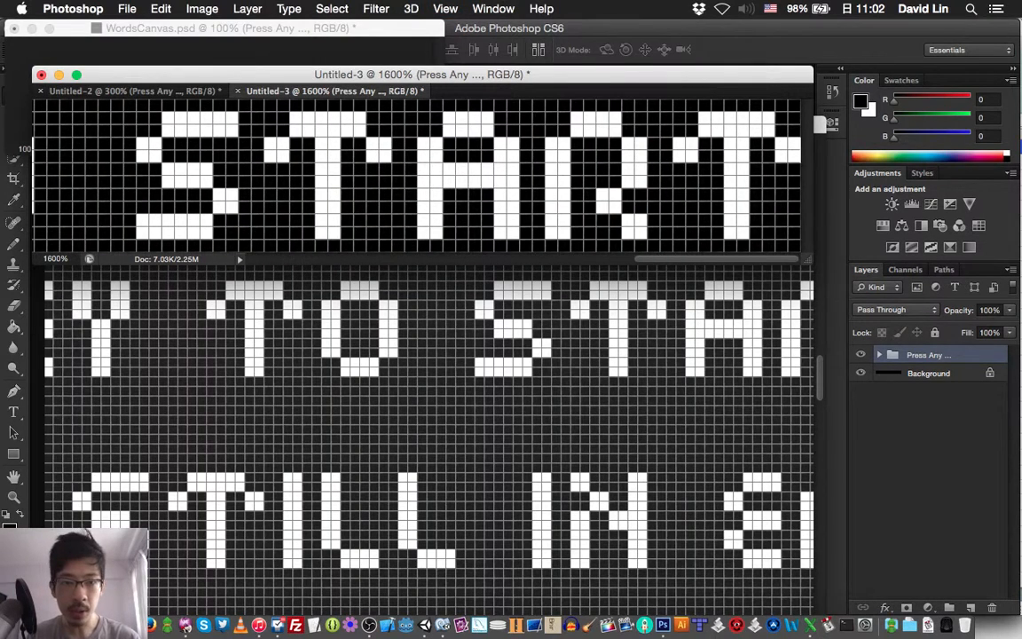
pyautogui.hscroll(-10, 206, 231)
pyautogui.hscroll(-15, 206, 231)
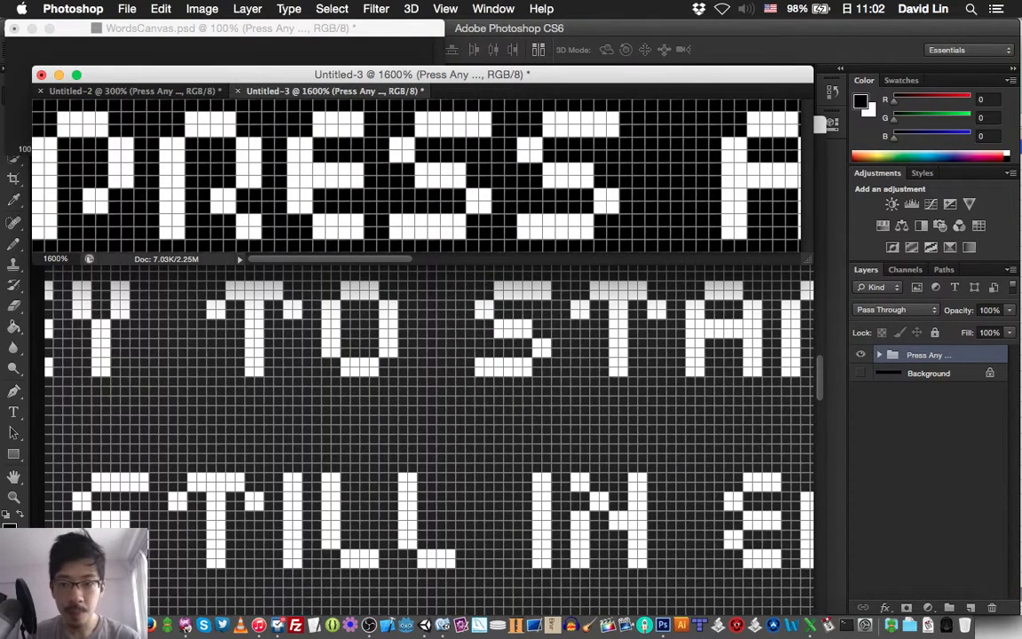
pyautogui.click(860, 373)
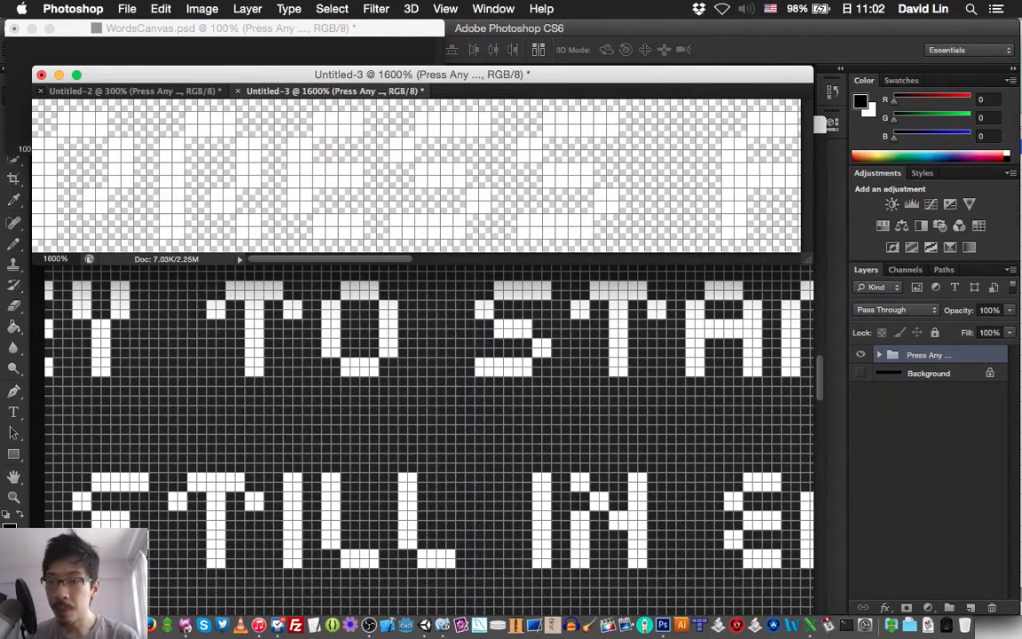
# - Close Untitled-2 without saving, and name the remaining document word_PressAnyKeyToStart.psd for saving in the Design/Words folder
pyautogui.click(40, 91)
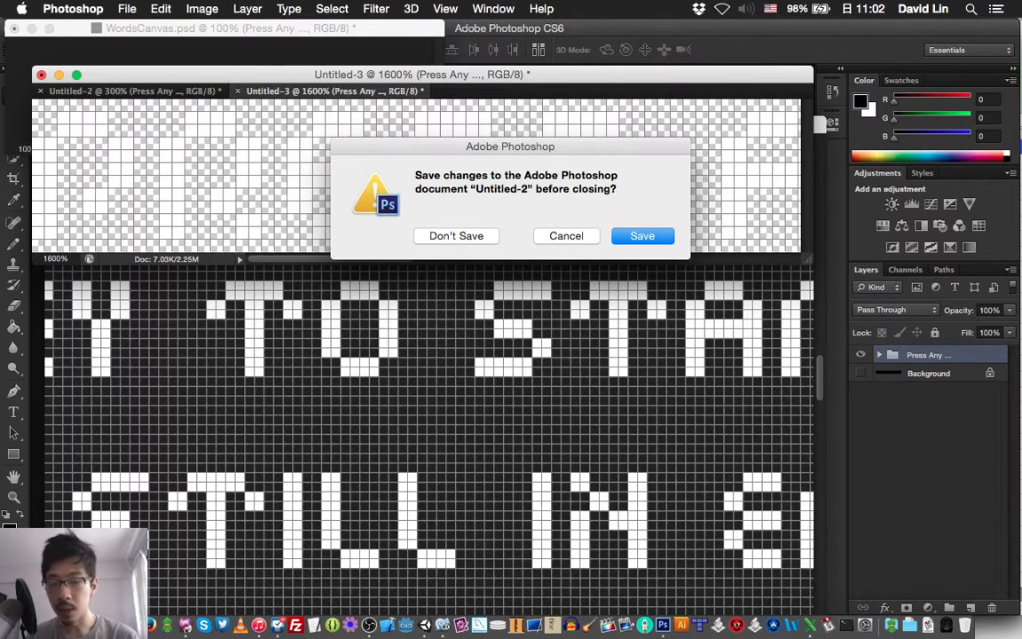
pyautogui.press('d')
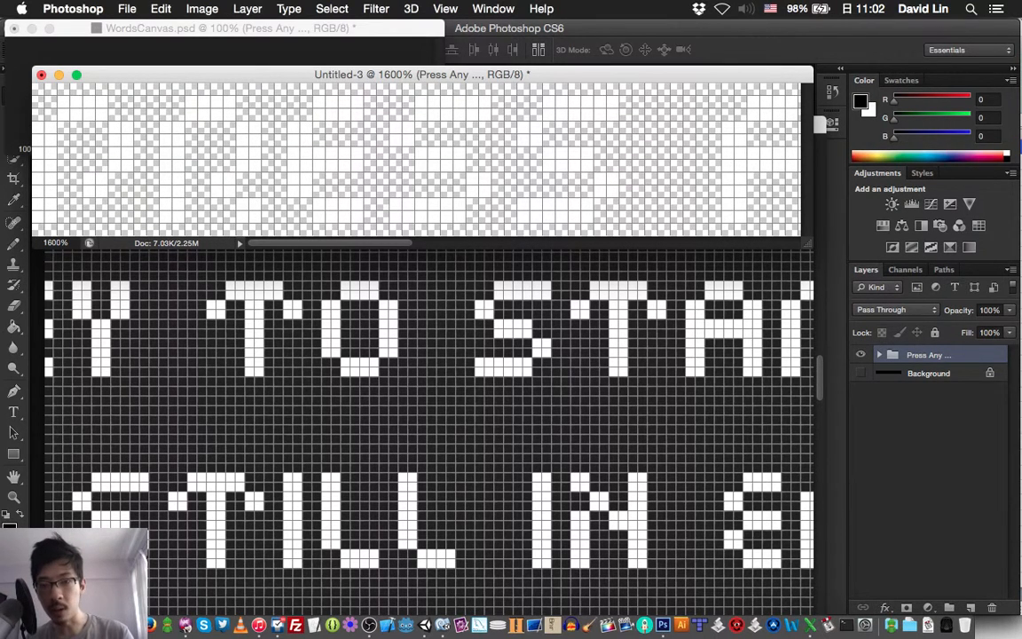
pyautogui.click(126, 9)
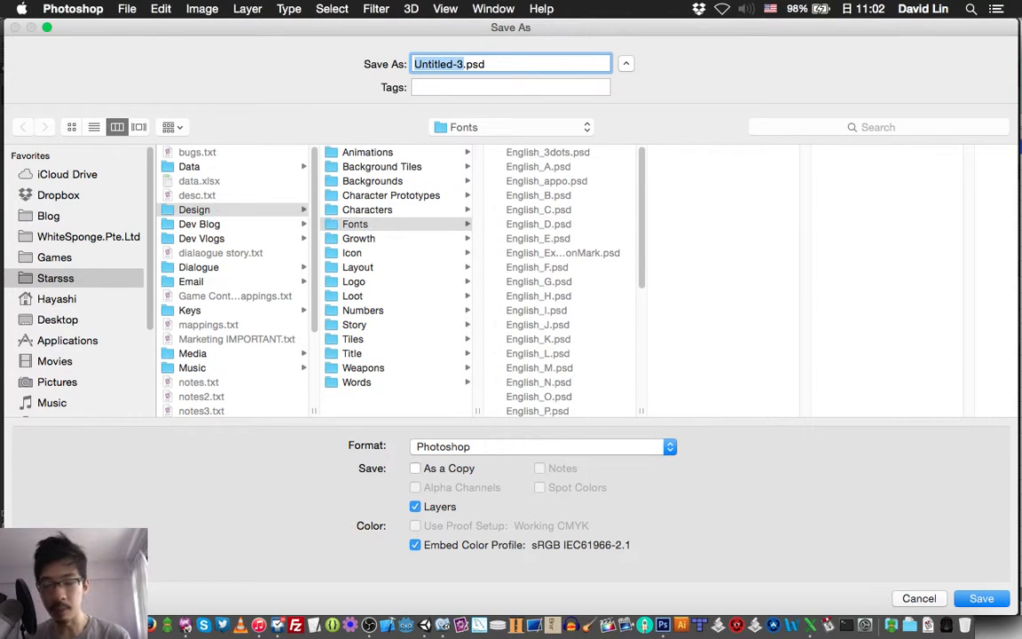
pyautogui.click(356, 381)
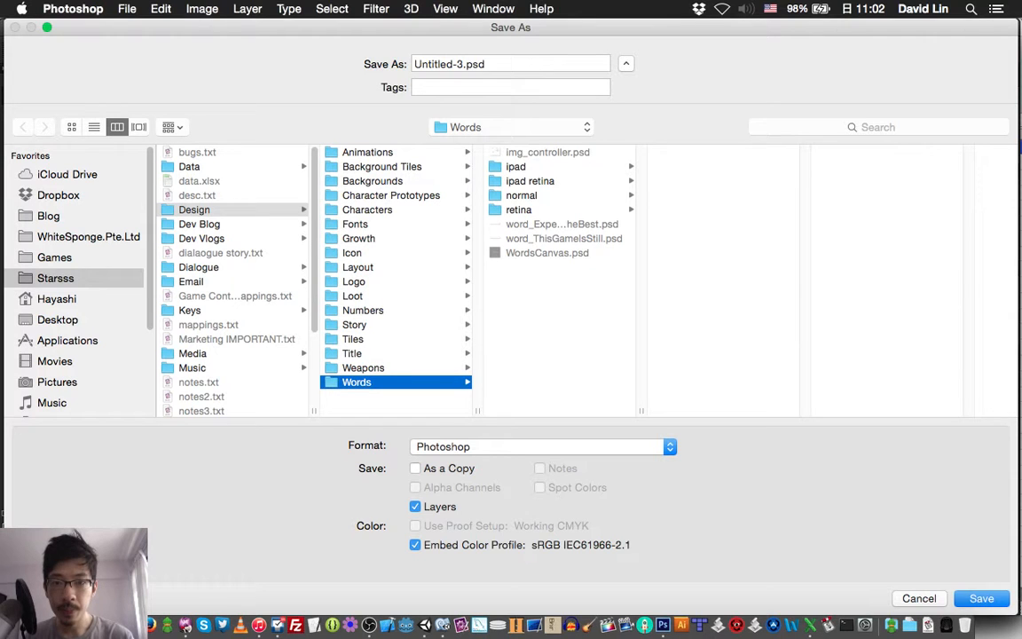
pyautogui.click(464, 64)
pyautogui.press('super+shift+Left')
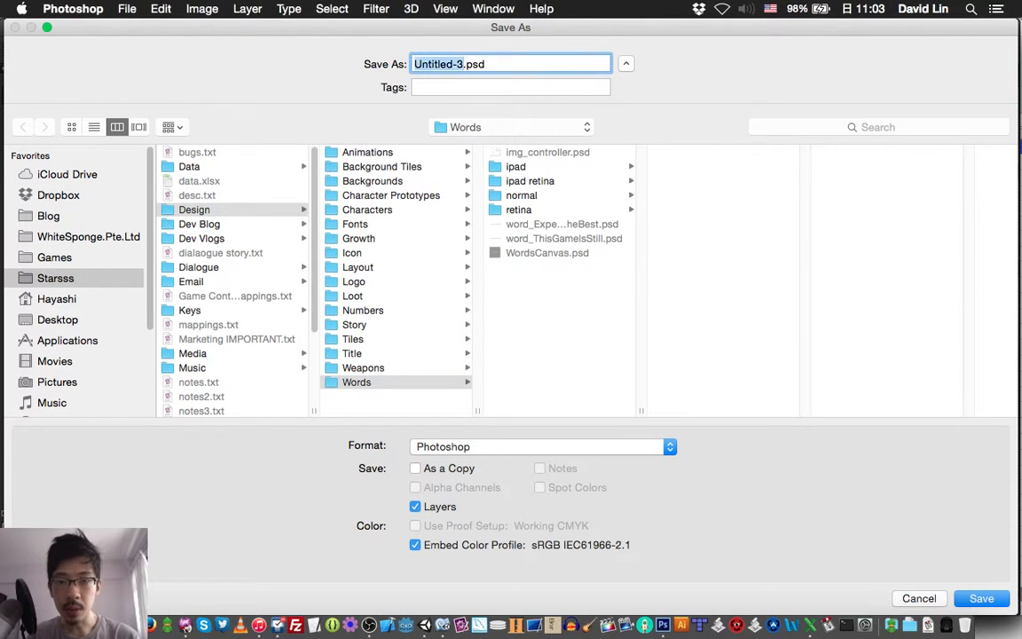
pyautogui.write('word_')
pyautogui.write('PressAnyK')
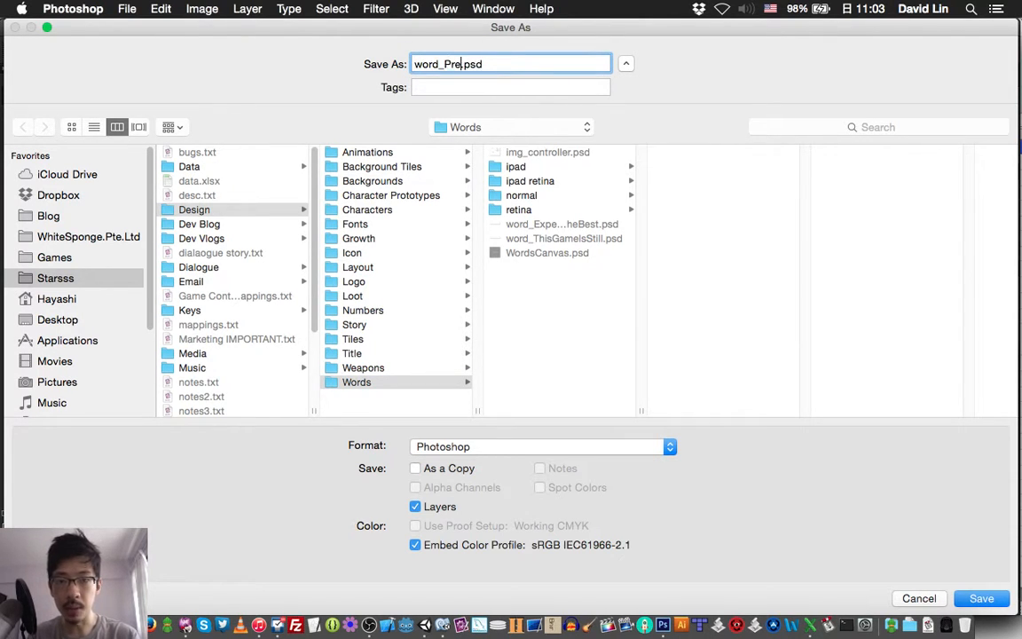
pyautogui.write('eyToStart')
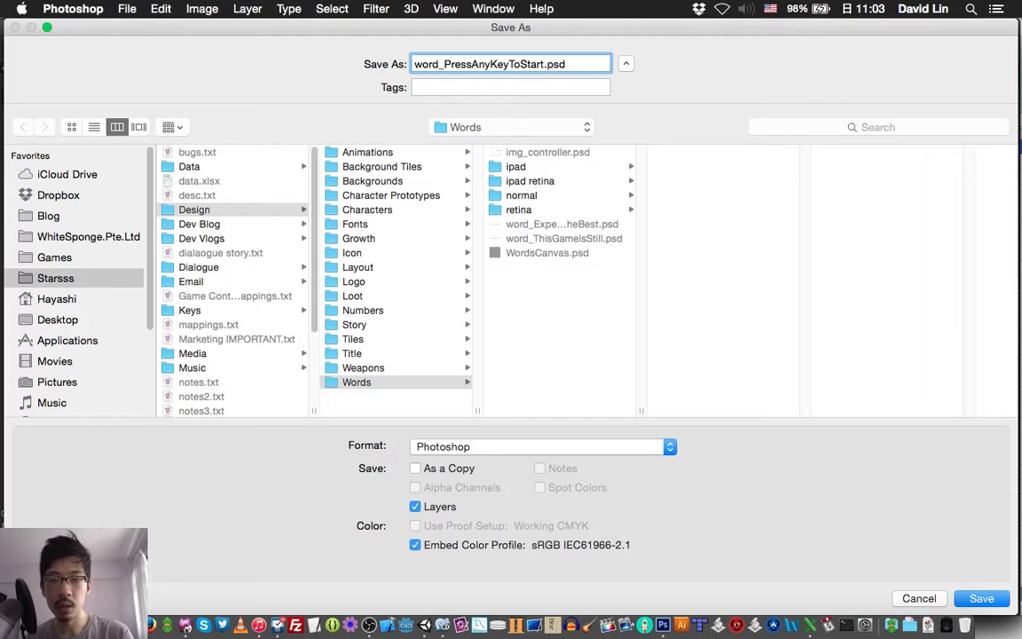
# - Check the existing file names in Layout/Main Scene, and save the document as word_PressAnyKey.psd in the Words folder
pyautogui.click(357, 267)
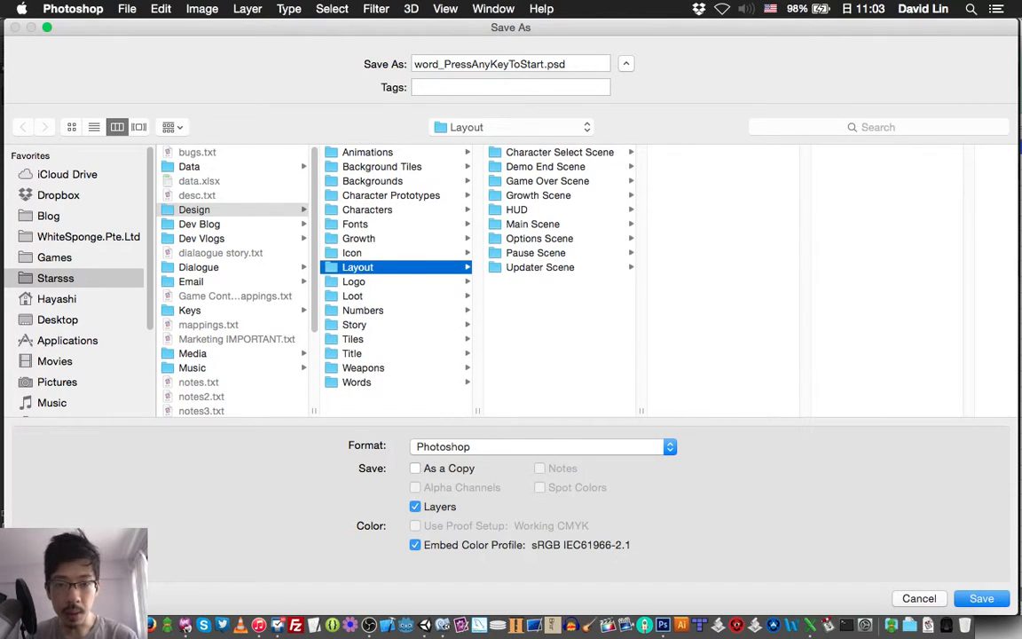
pyautogui.click(533, 224)
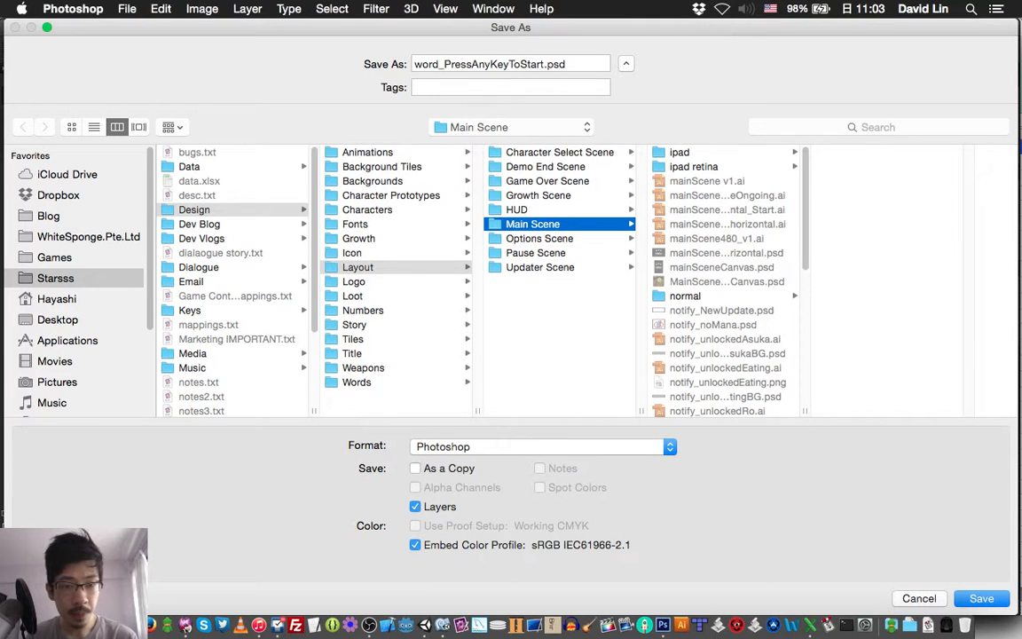
pyautogui.scroll(-15, 741, 280)
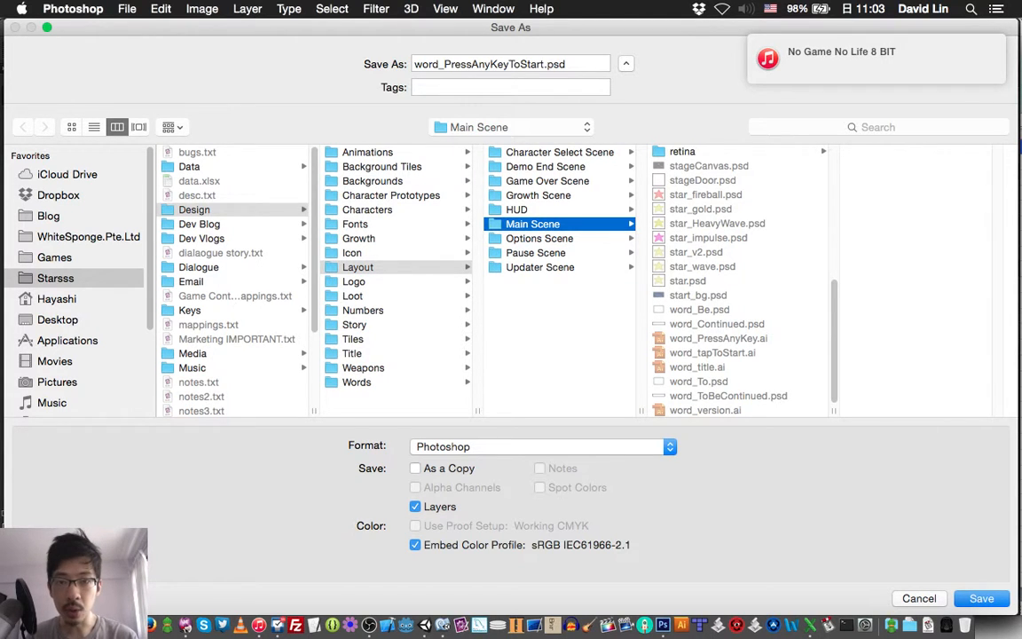
pyautogui.moveTo(508, 64); pyautogui.dragTo(541, 64)
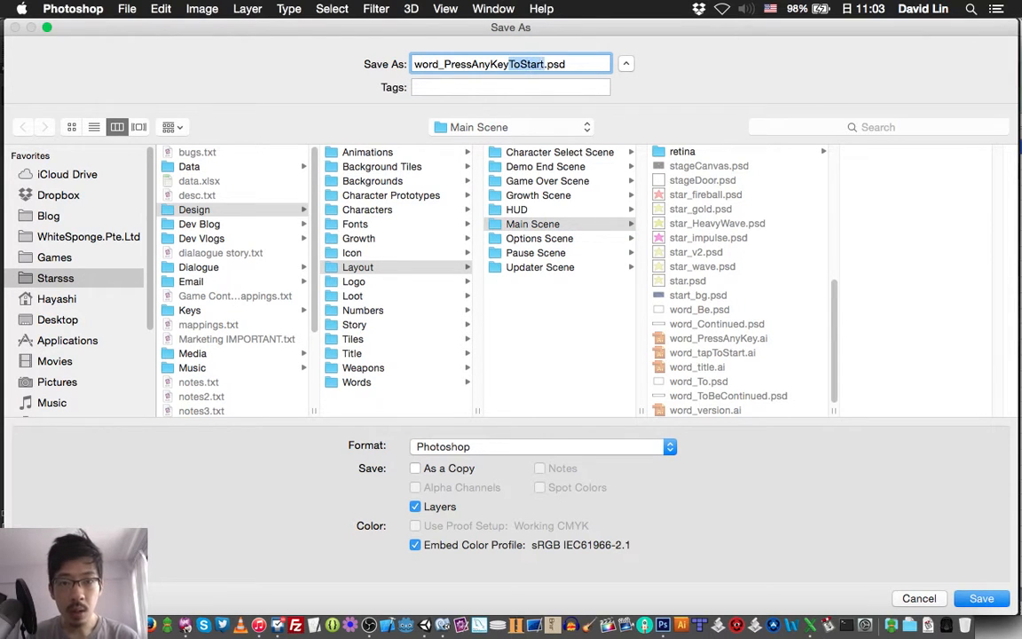
pyautogui.press('BackSpace')
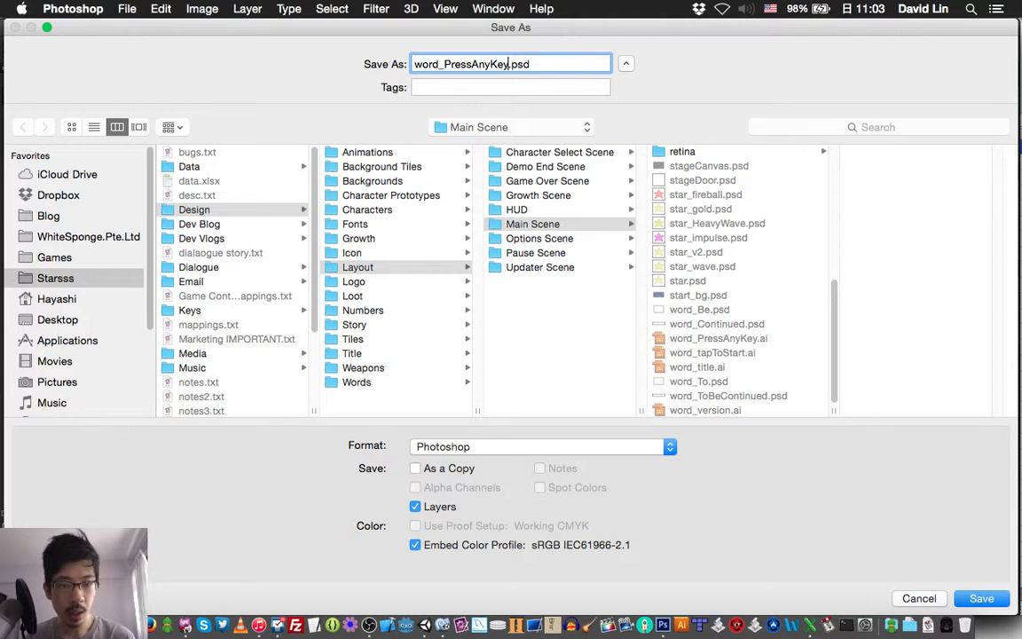
pyautogui.click(357, 382)
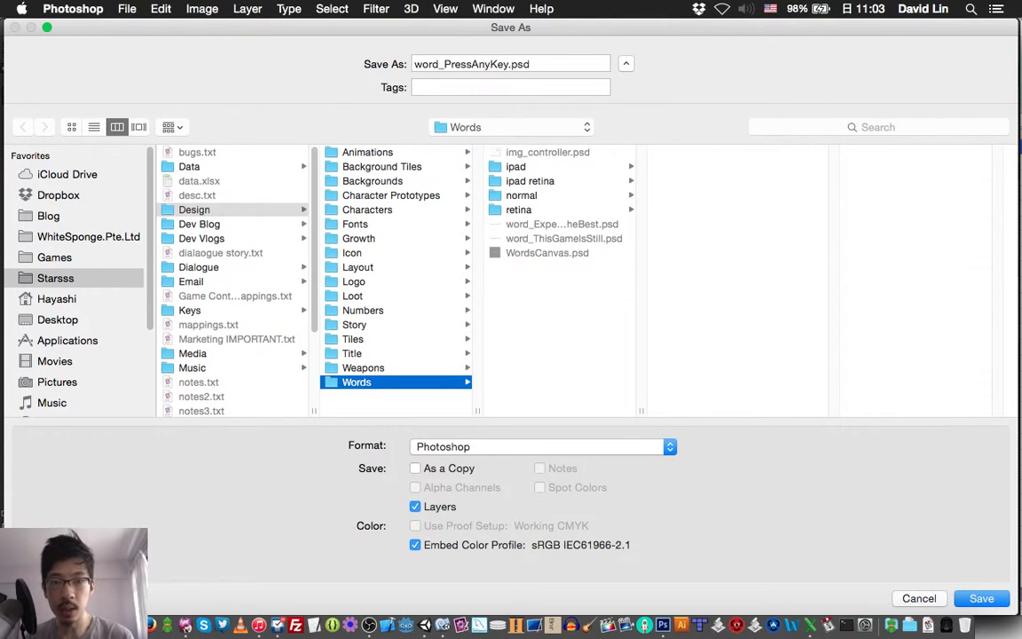
pyautogui.press('Return')
pyautogui.press('Return')
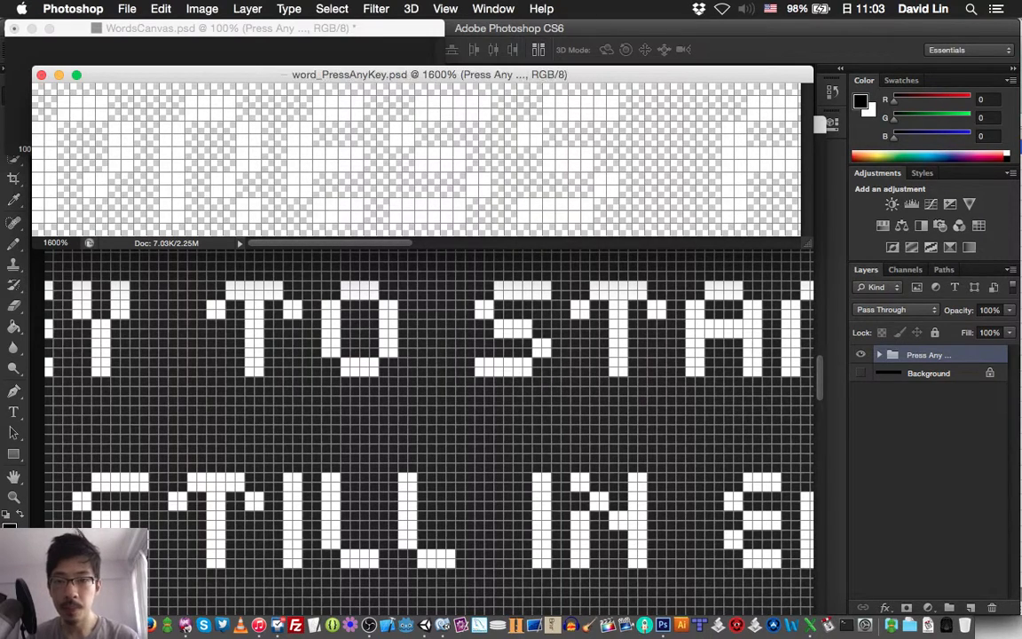
# - Export the document for web as a PNG-24 scaled to 200 percent, saved as word_PressAnyKey.png in the Words/retina folder
pyautogui.press('super+alt+shift+s')
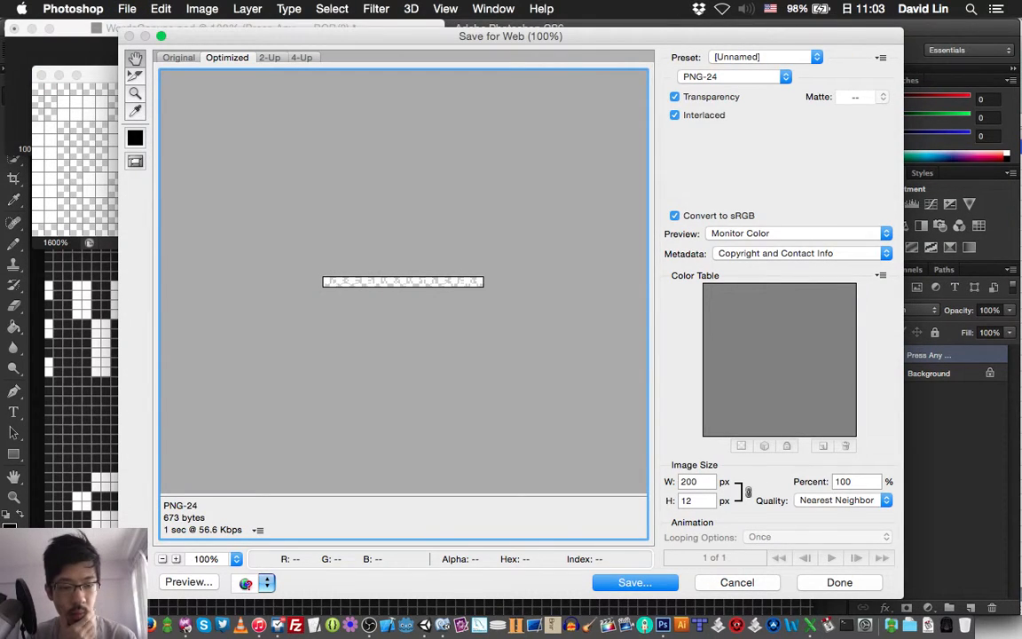
pyautogui.press('Tab')
pyautogui.write('200')
pyautogui.press('Tab')
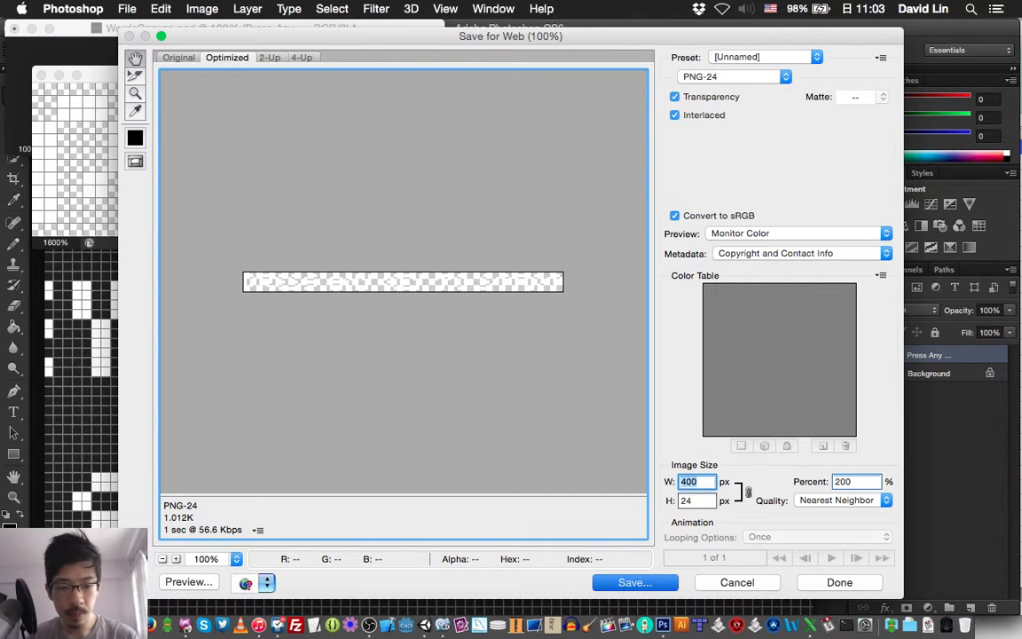
pyautogui.press('Return')
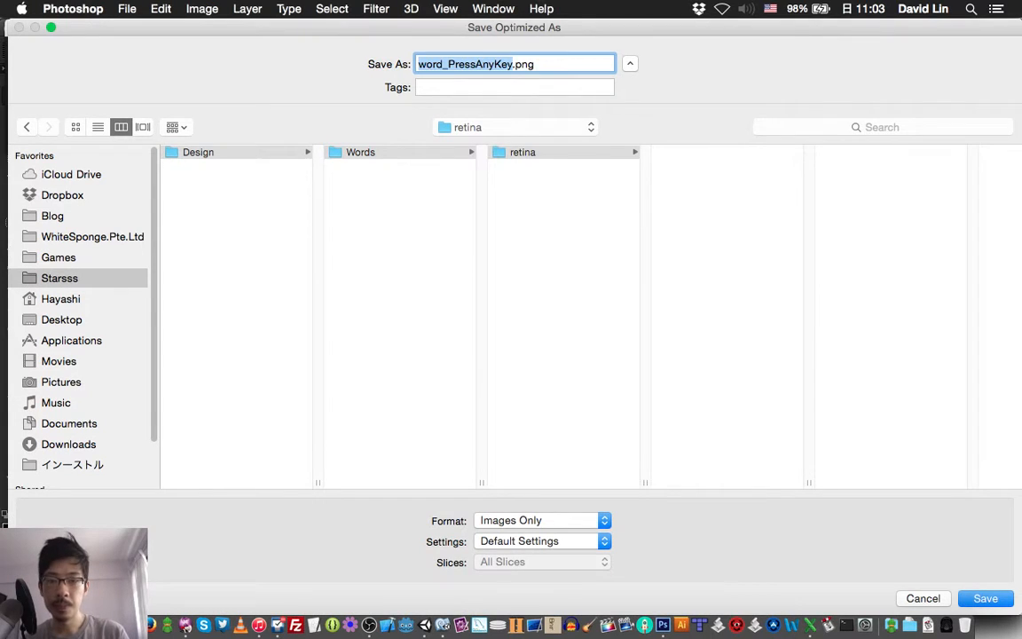
pyautogui.press('Return')
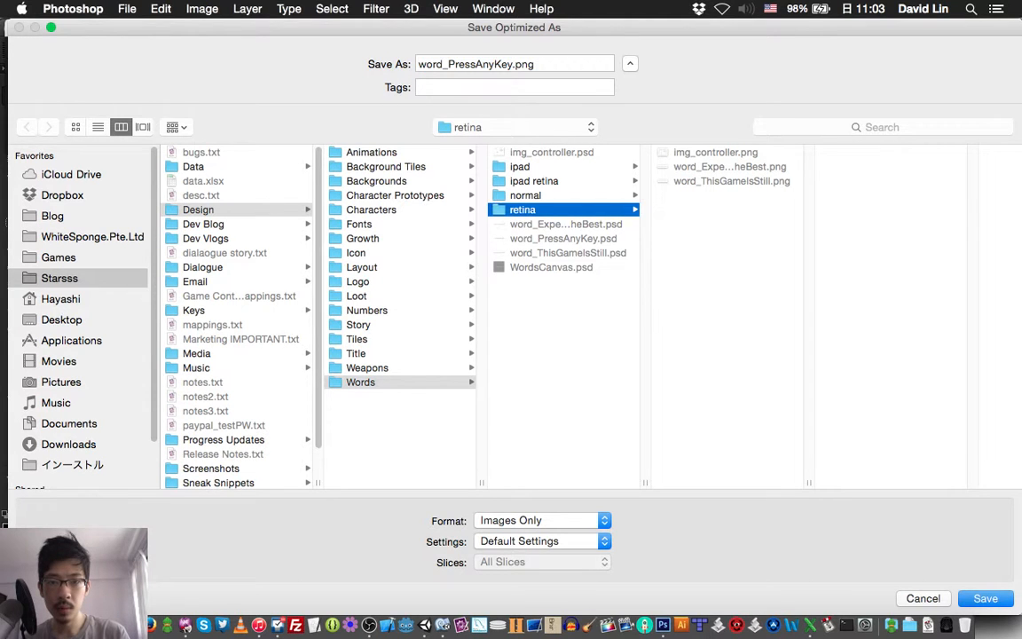
pyautogui.press('Return')
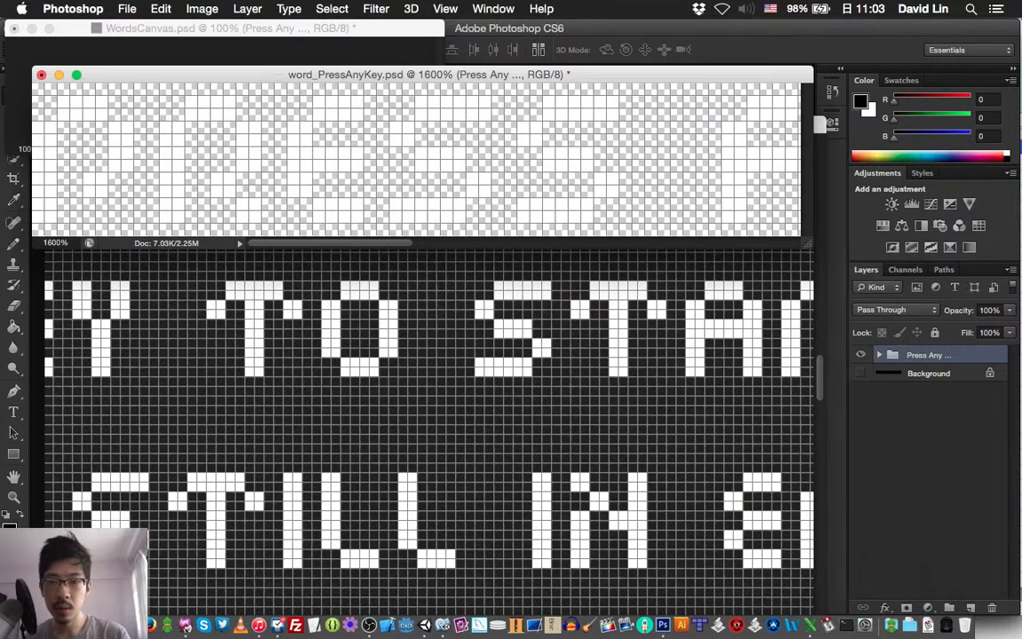
# - Reveal the Words folder of word_PressAnyKey.psd in Finder, and open its retina subfolder
pyautogui.keyDown('super'); pyautogui.click(345, 75); pyautogui.keyUp('super')
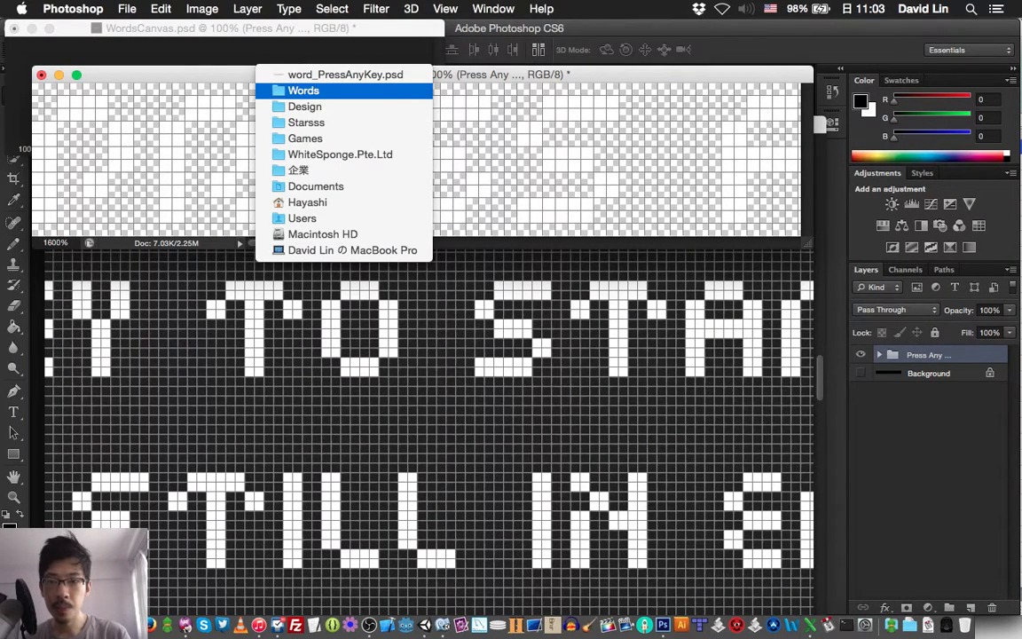
pyautogui.click(303, 90)
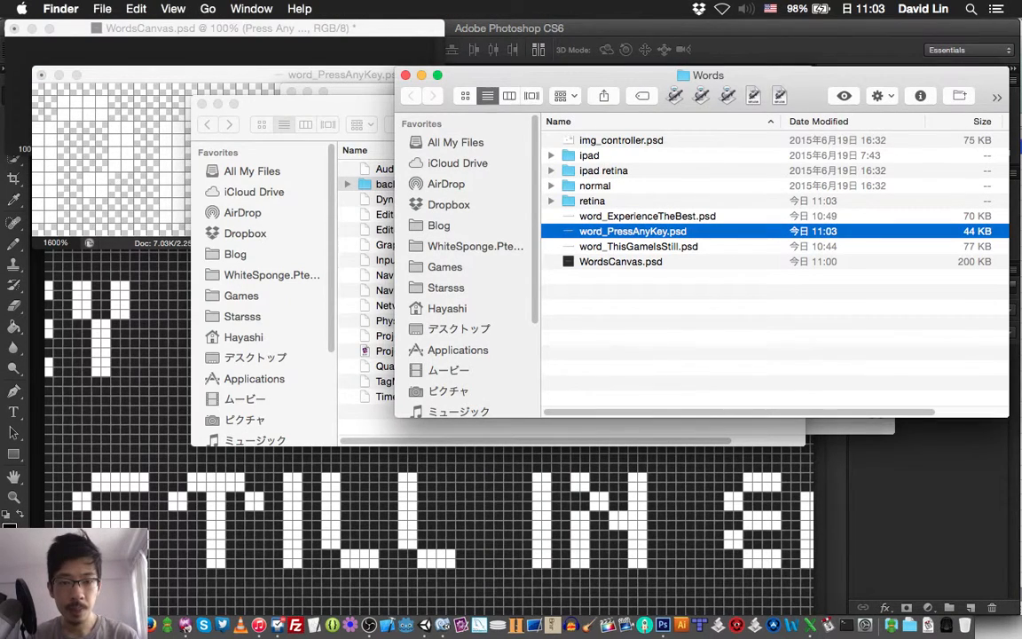
pyautogui.click(592, 201)
pyautogui.doubleClick(593, 202)
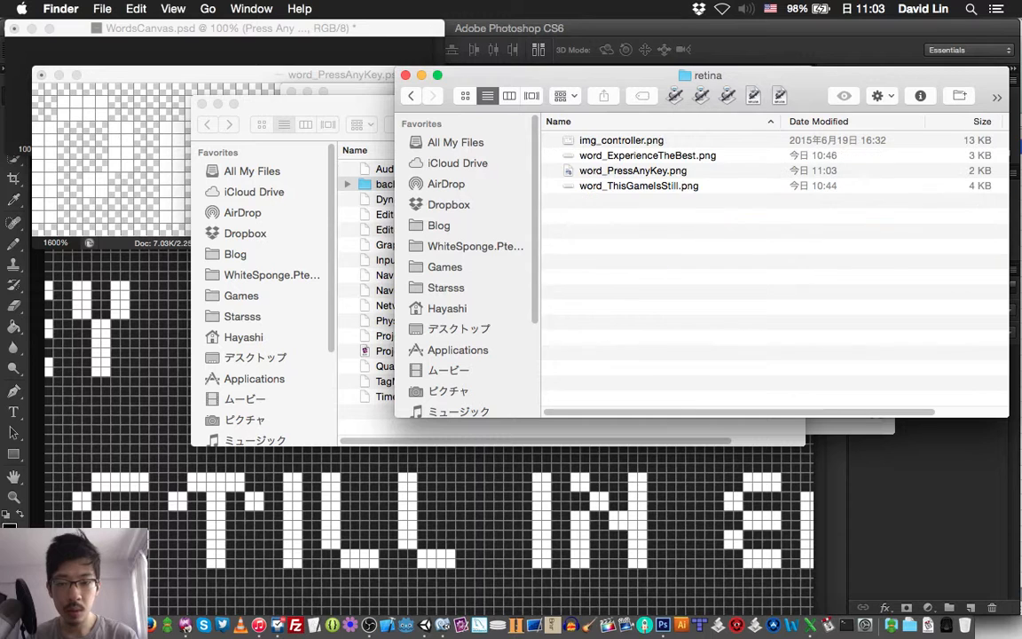
# - Switch to OBS to check the stream status, and look at the Twitch chat room in Colloquy
pyautogui.click(376, 626)
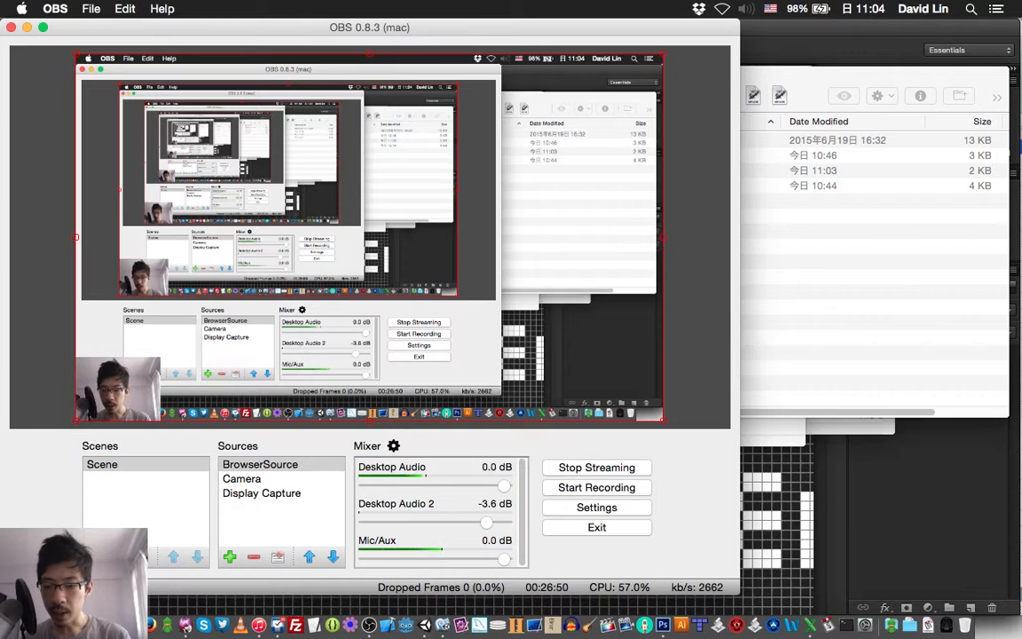
pyautogui.click(183, 624)
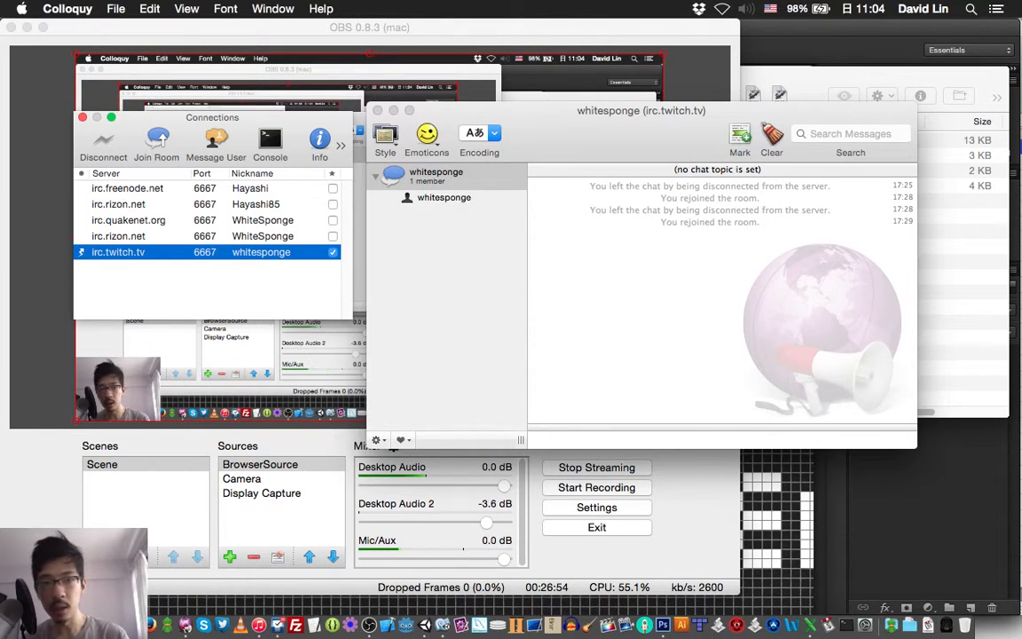
pyautogui.press('super+Tab')
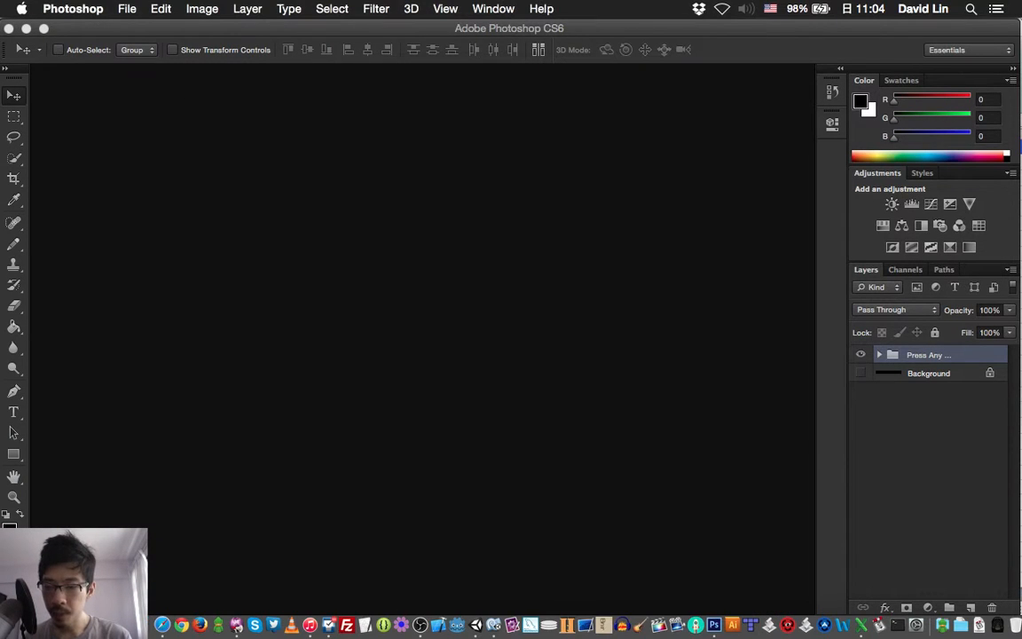
# - Switch back to Finder and copy word_PressAnyKey.png from the retina folder
pyautogui.press('super+Tab')
pyautogui.click(632, 170)
pyautogui.press('super+c')
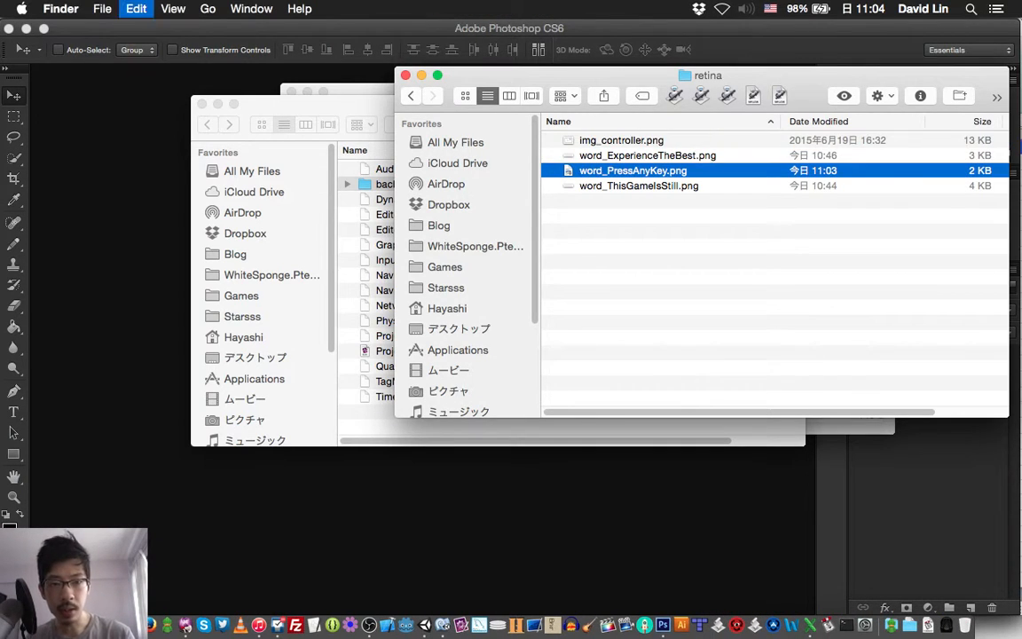
pyautogui.press('super+c')
# - In the ProjectSettings Finder window, go up to the Starsss project folder and open its Assets folder
pyautogui.press('super+grave')
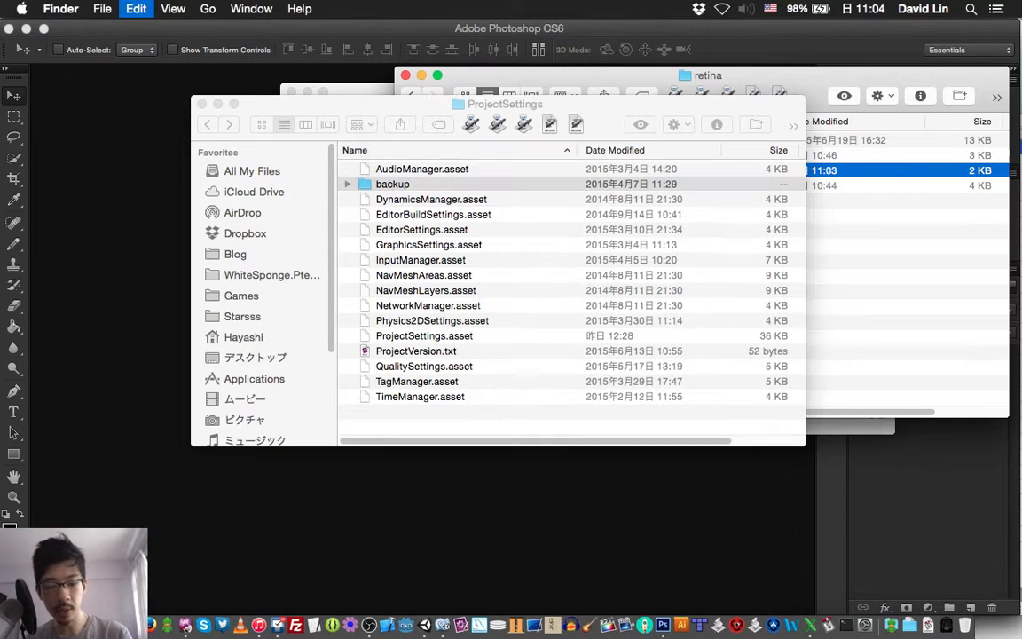
pyautogui.press('super+c')
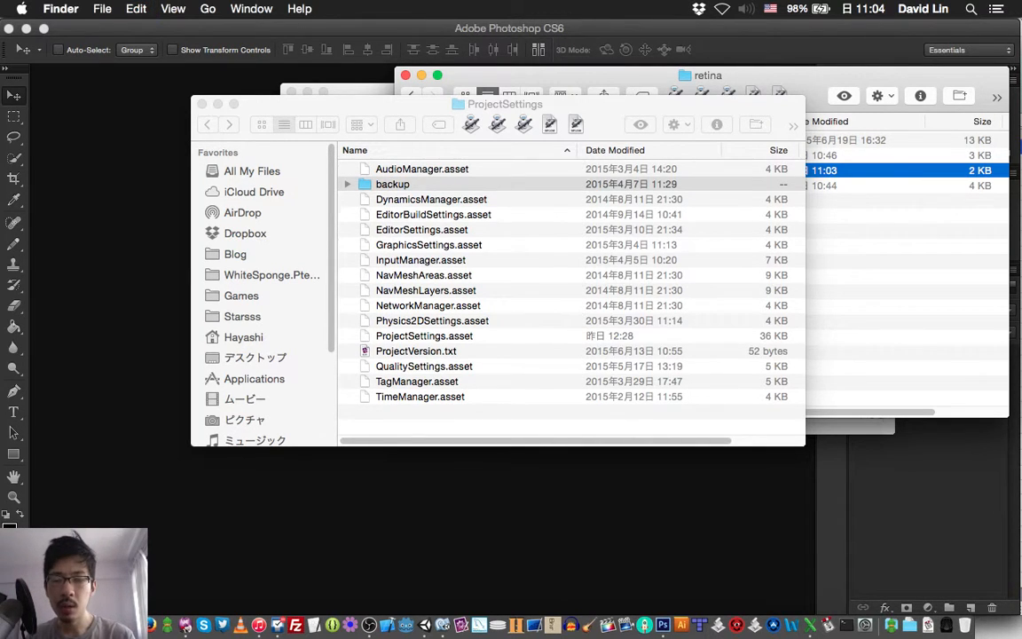
pyautogui.press('super+shift+g')
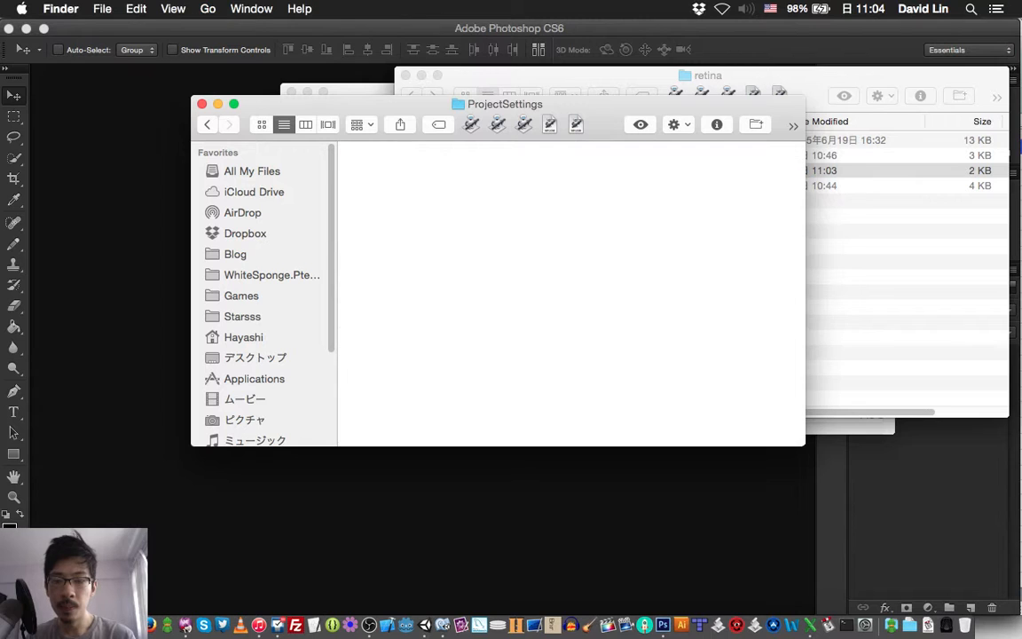
pyautogui.press('Up')
pyautogui.press('Up')
pyautogui.press('Up')
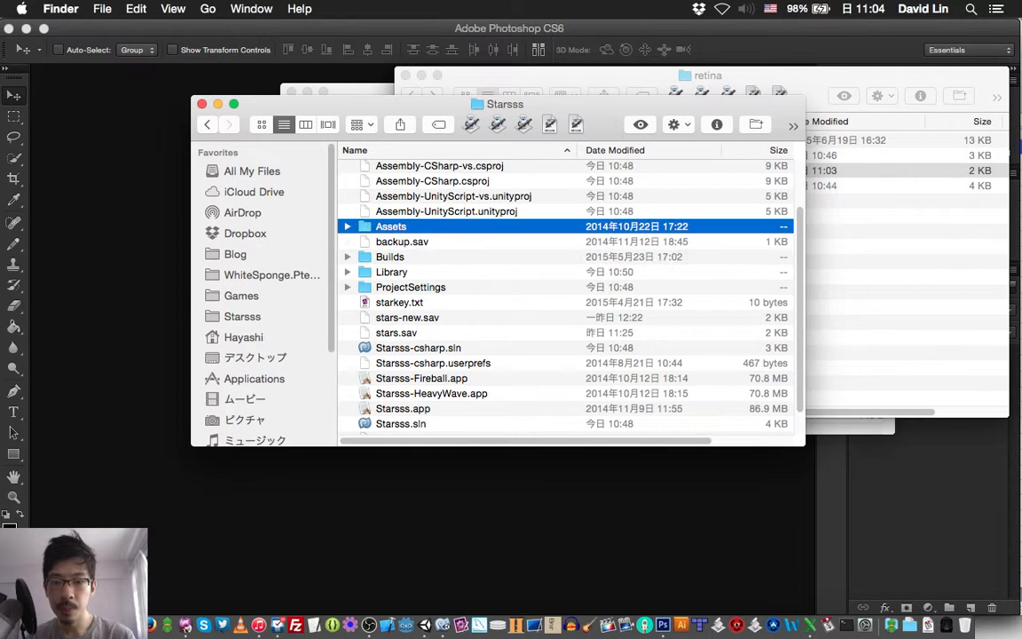
pyautogui.press('super+Down')
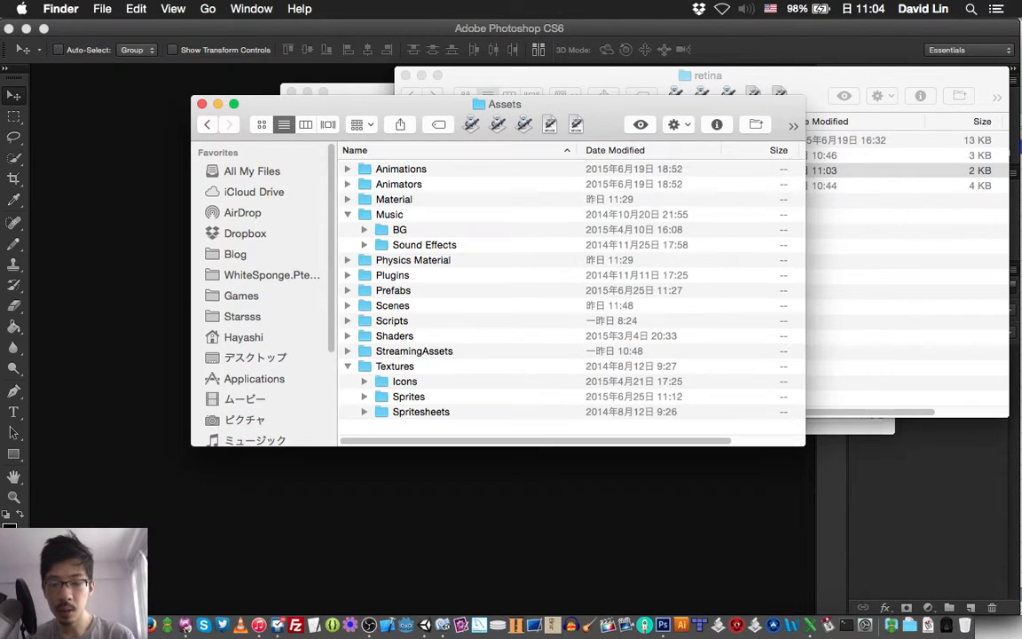
# - Open the Words folder inside Textures/Sprites, and select the existing word_PressAnyKey.png there
pyautogui.press('Up')
pyautogui.press('Up')
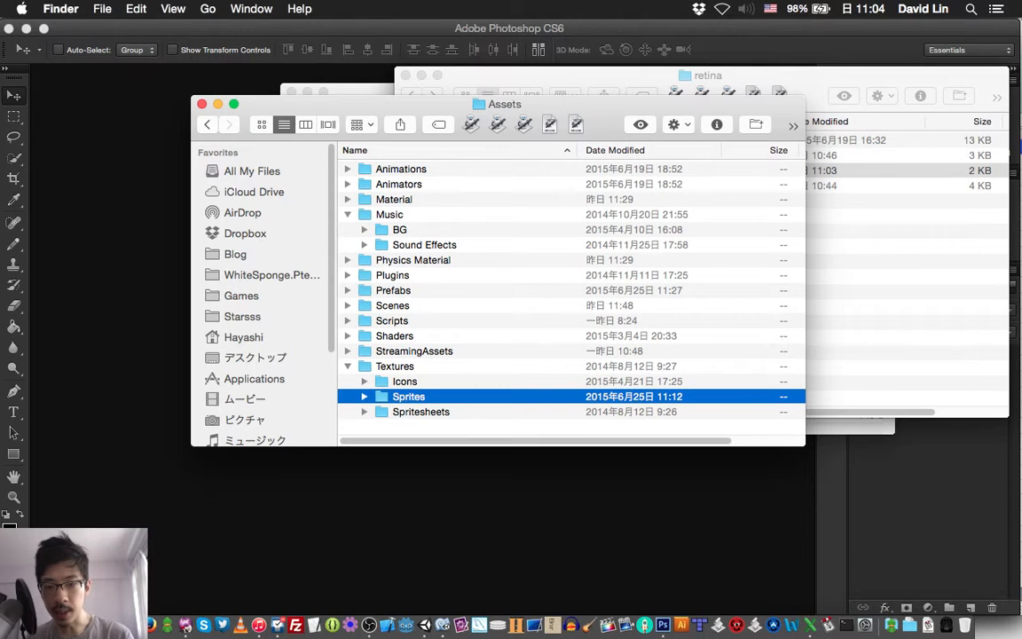
pyautogui.press('super+Down')
pyautogui.press('Up')
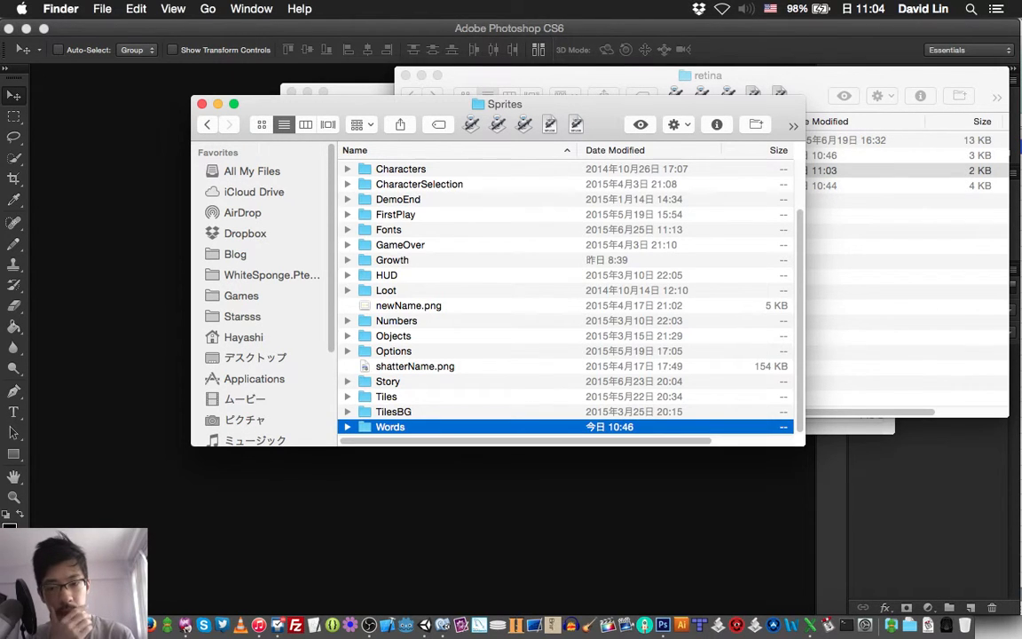
pyautogui.press('super+Down')
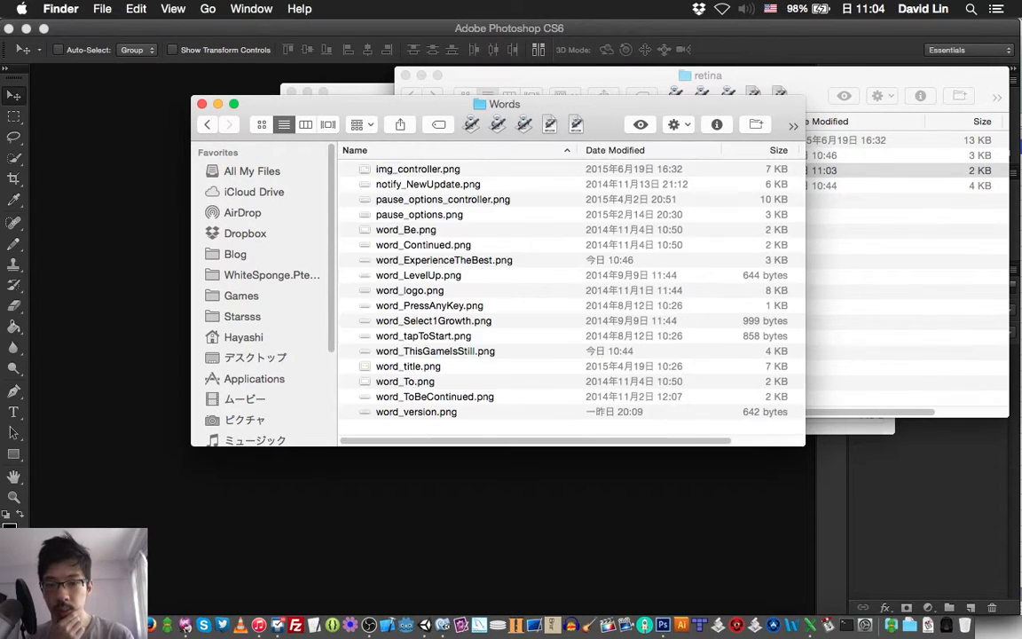
pyautogui.click(429, 306)
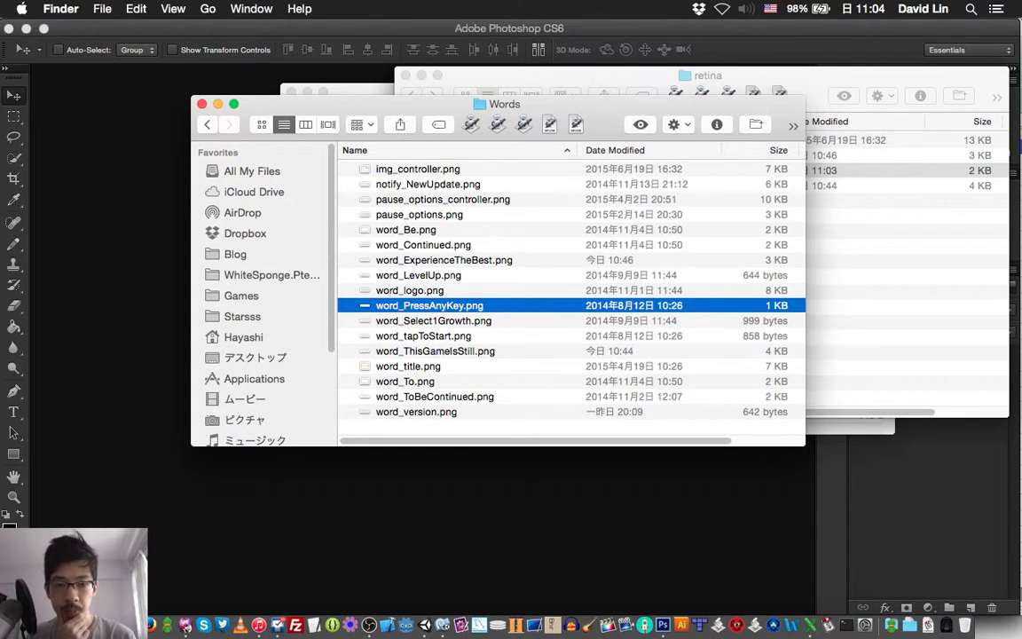
# - Replace word_PressAnyKey.png in the Words folder with the copied retina version, previewing the file before and after
pyautogui.press('space')
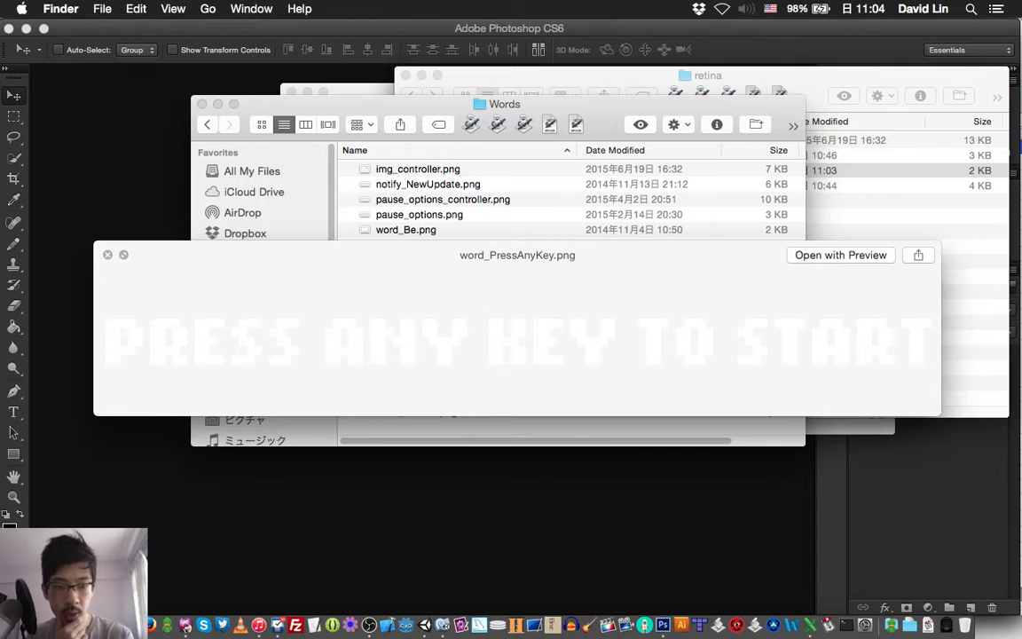
pyautogui.press('space')
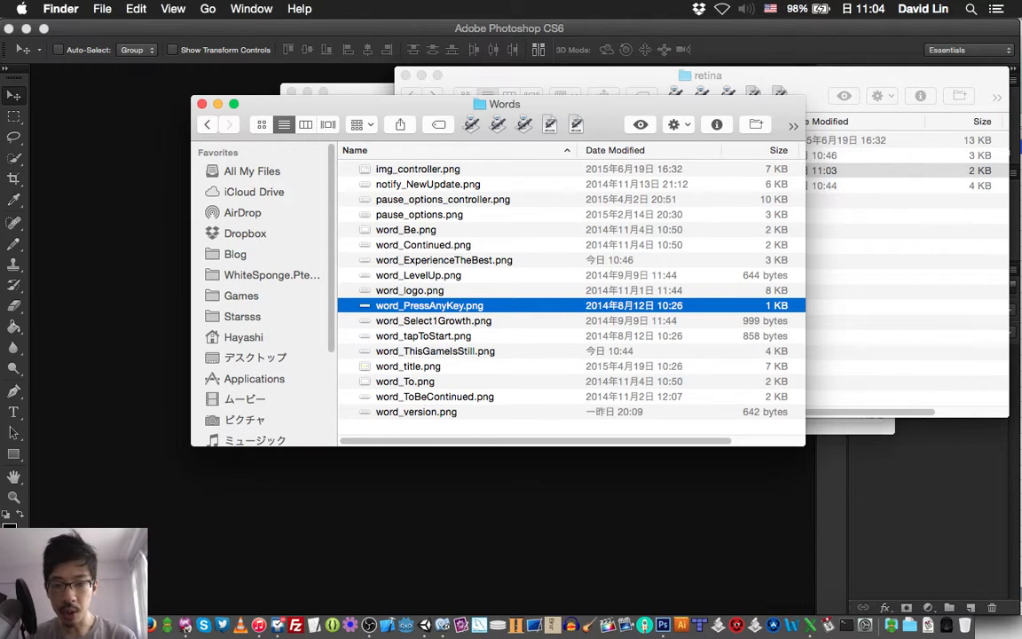
pyautogui.press('super+v')
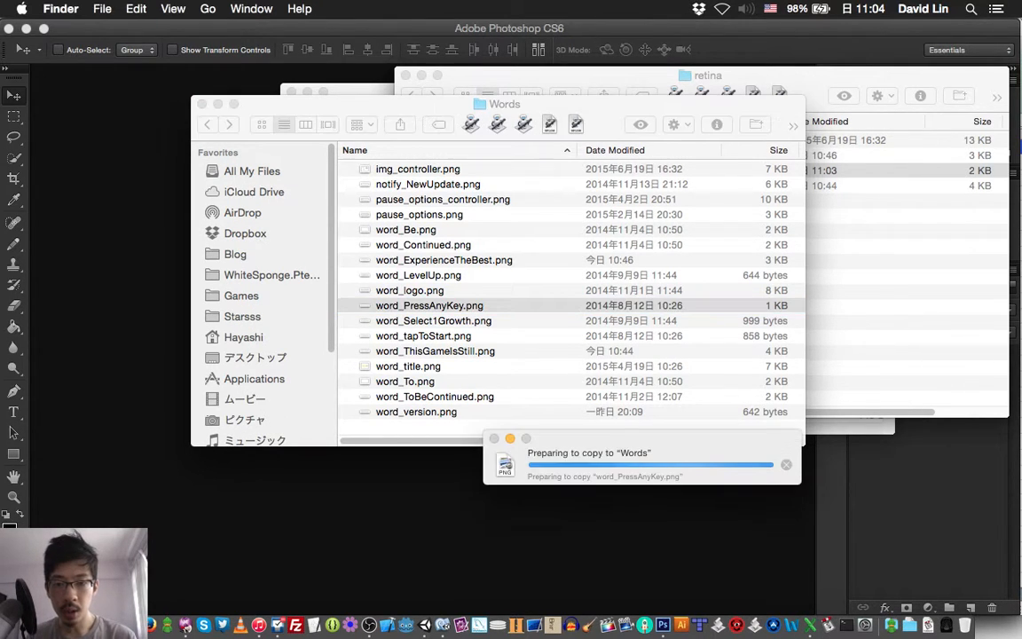
pyautogui.press('Return')
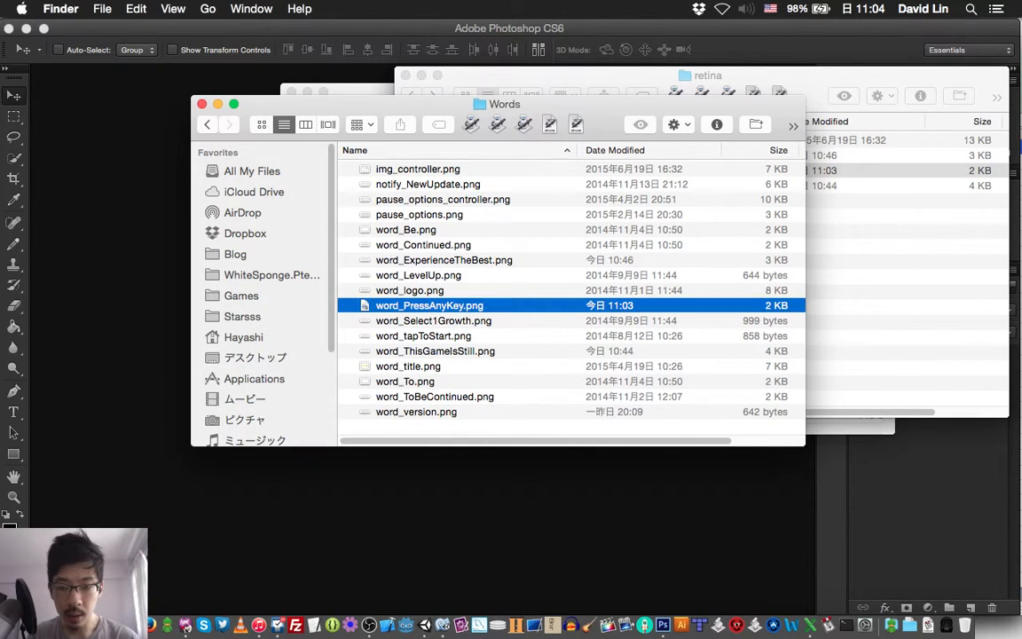
pyautogui.press('space')
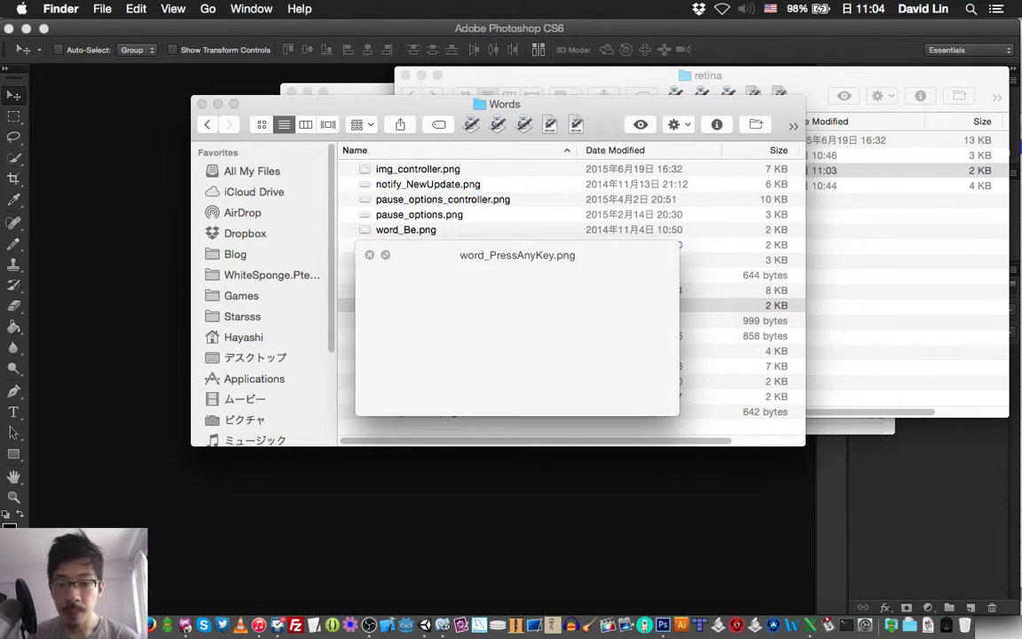
pyautogui.press('space')
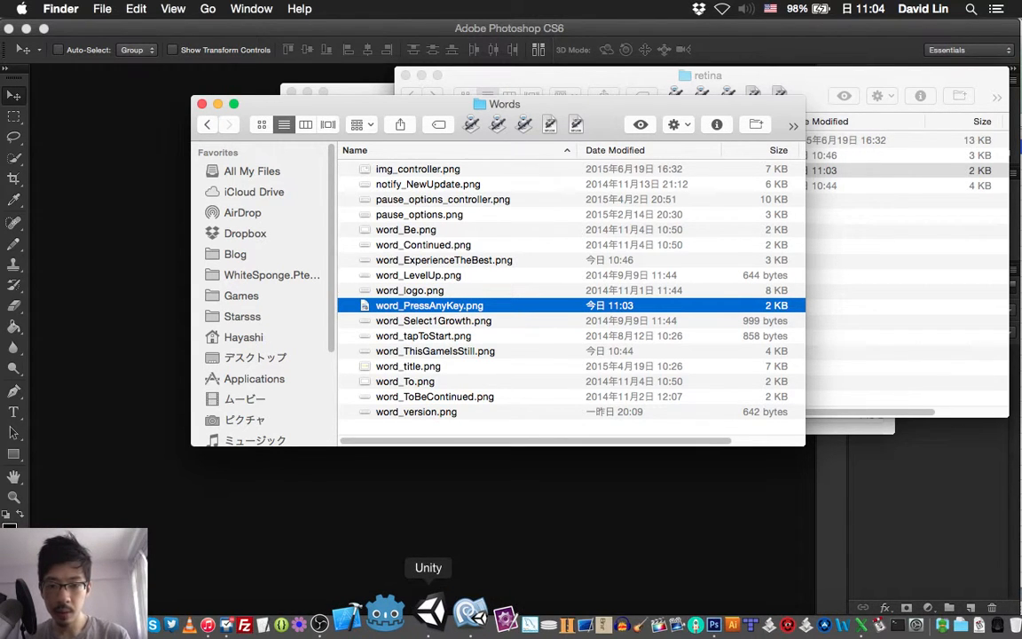
# - Switch to Unity, show the Scene view, and select and frame the word_PressAnyKey object of MainScene
pyautogui.click(431, 612)
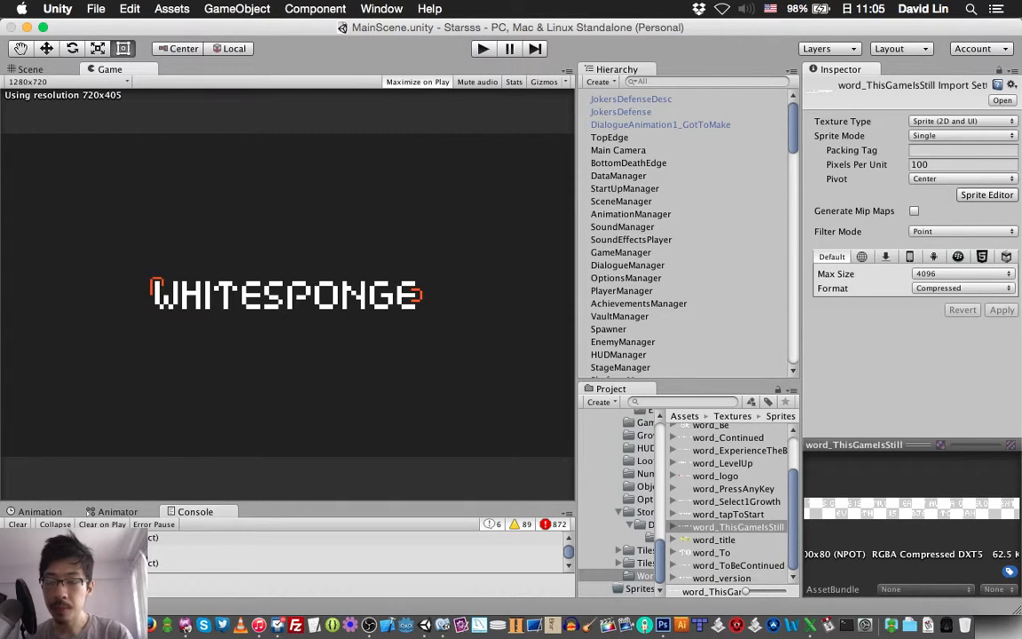
pyautogui.press('super+1')
pyautogui.scroll(-20, 683, 235)
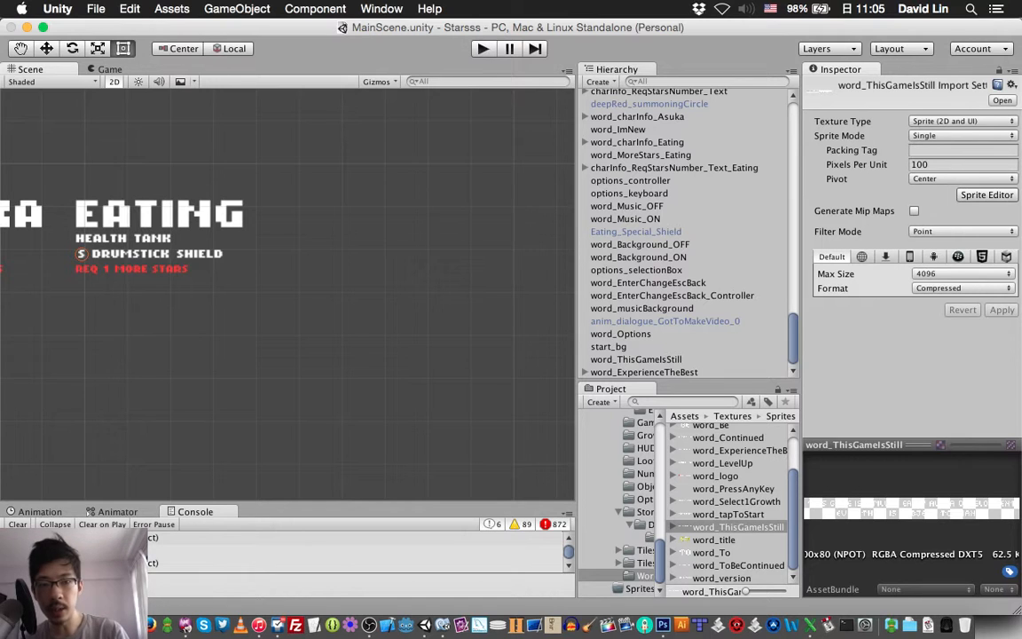
pyautogui.scroll(3, 683, 231)
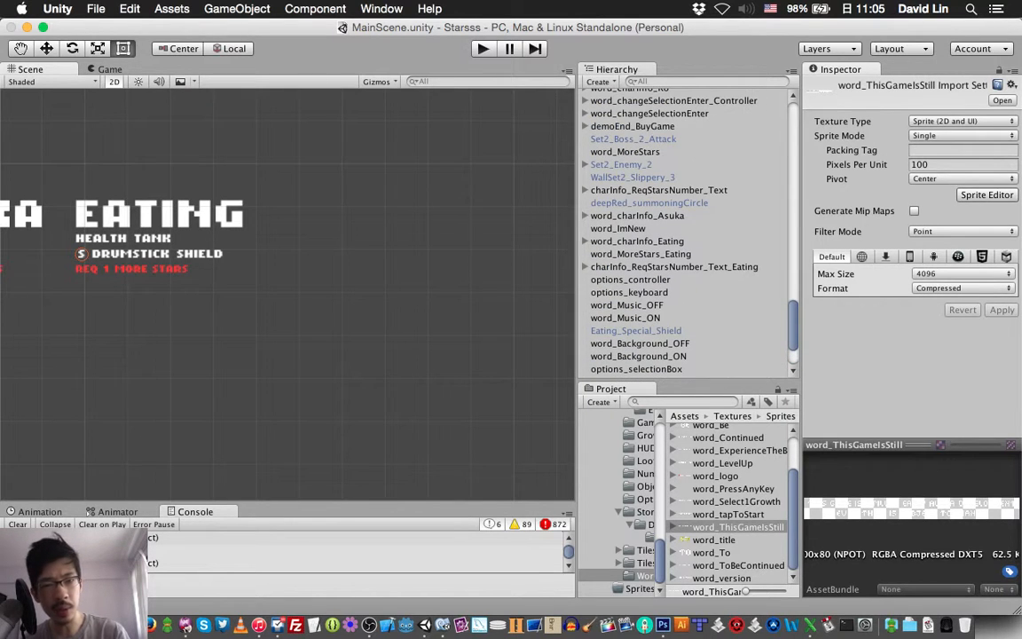
pyautogui.scroll(10, 683, 230)
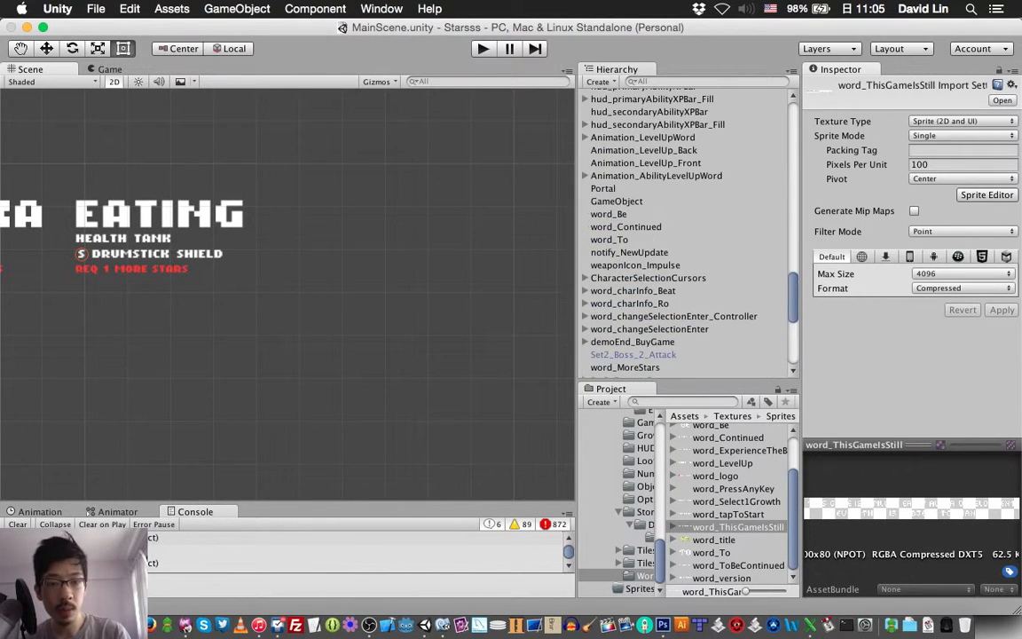
pyautogui.scroll(10, 683, 231)
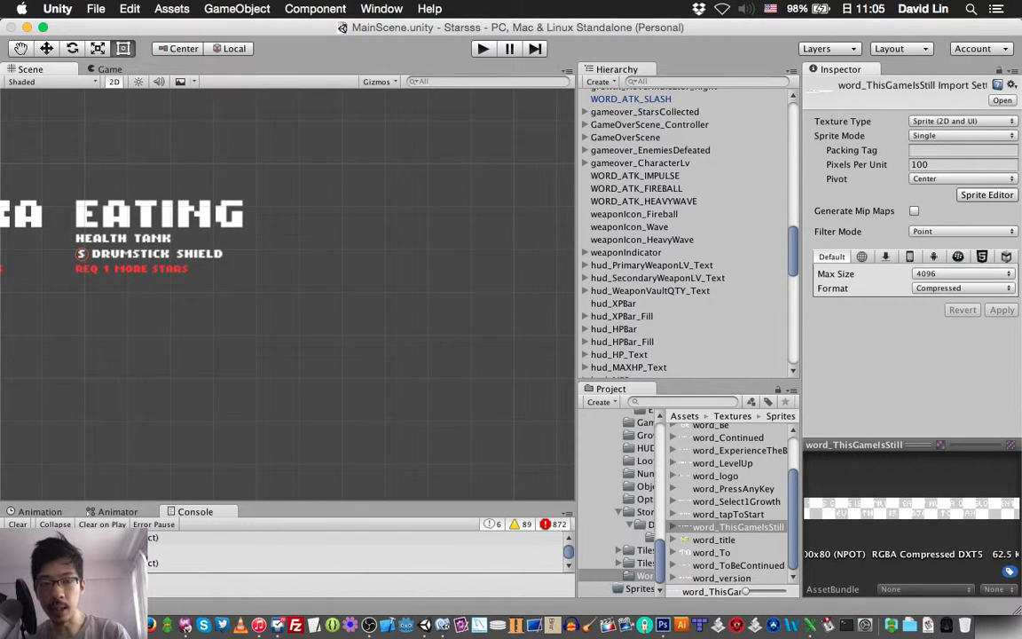
pyautogui.scroll(2, 683, 231)
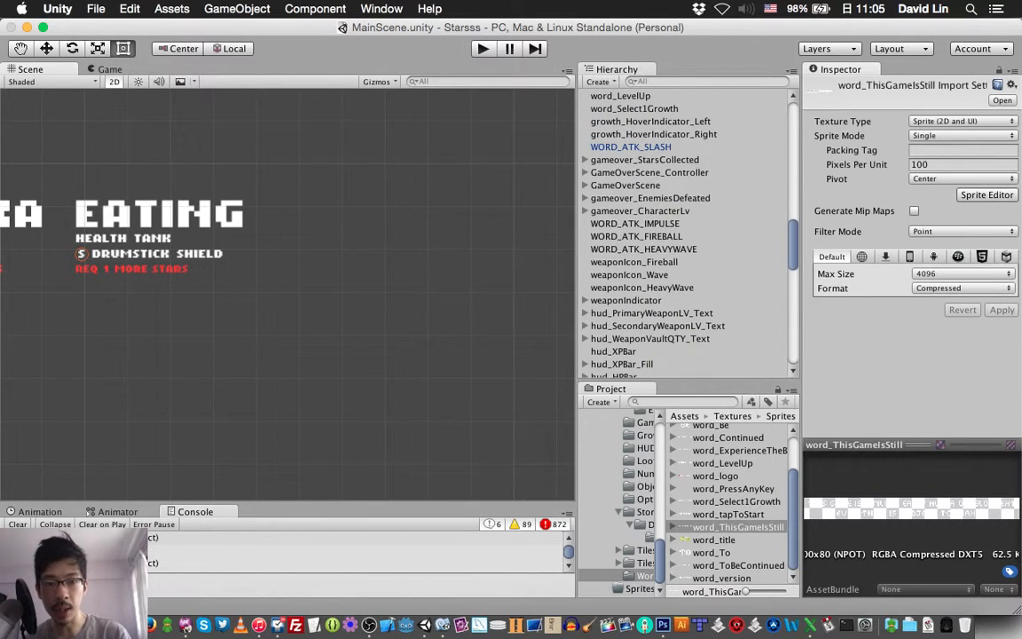
pyautogui.scroll(3, 683, 230)
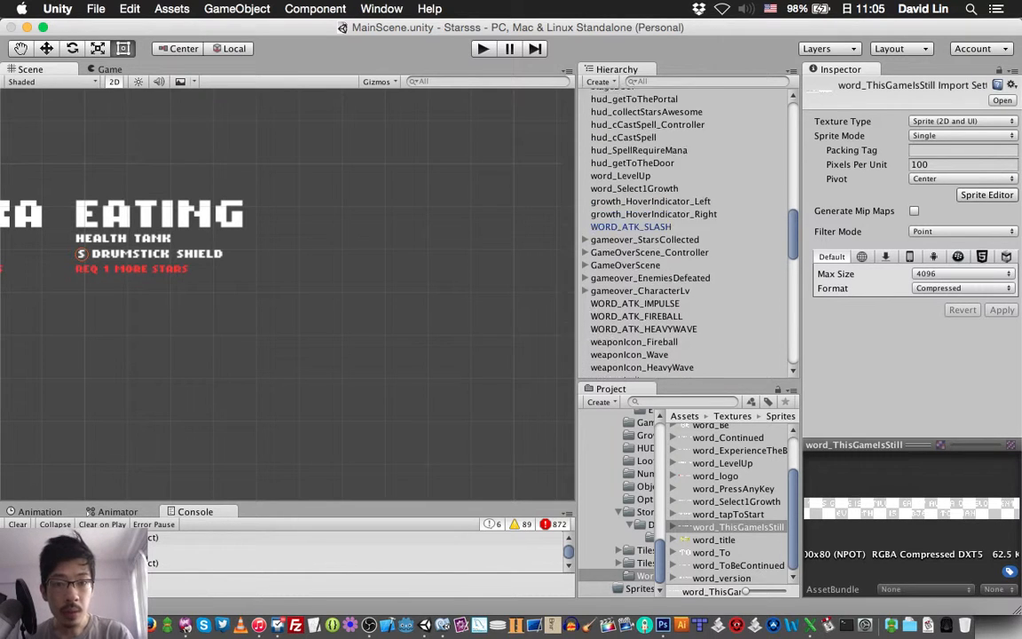
pyautogui.scroll(1, 683, 231)
pyautogui.scroll(5, 683, 231)
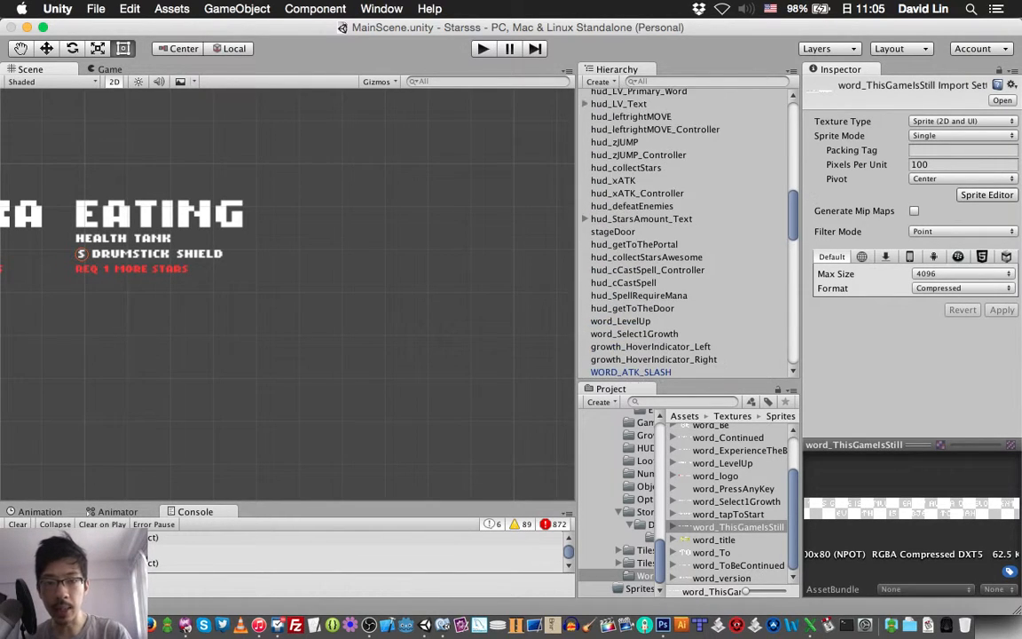
pyautogui.scroll(6, 683, 230)
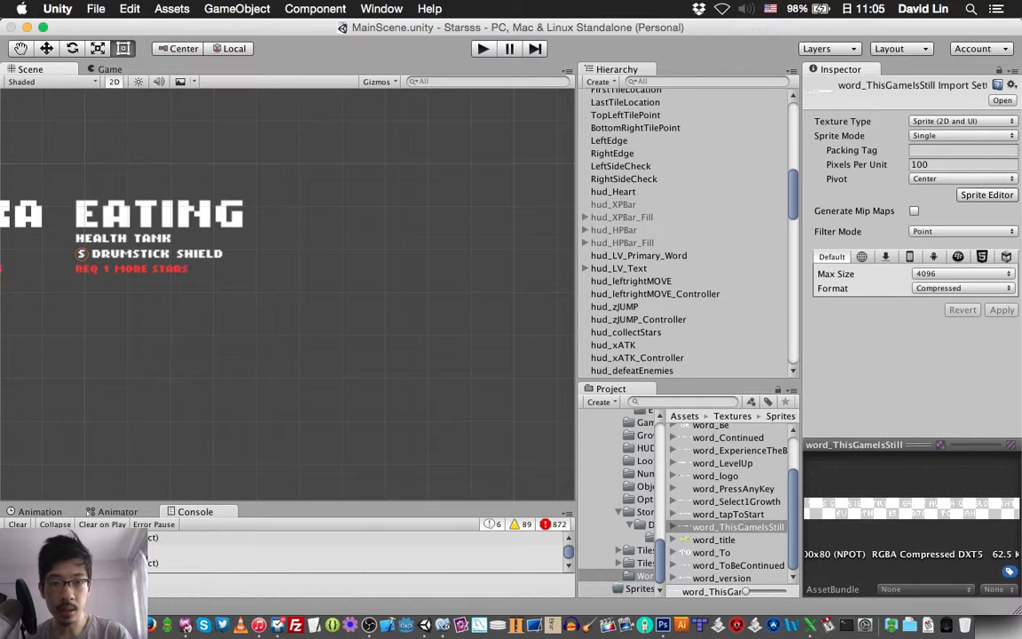
pyautogui.scroll(9, 683, 231)
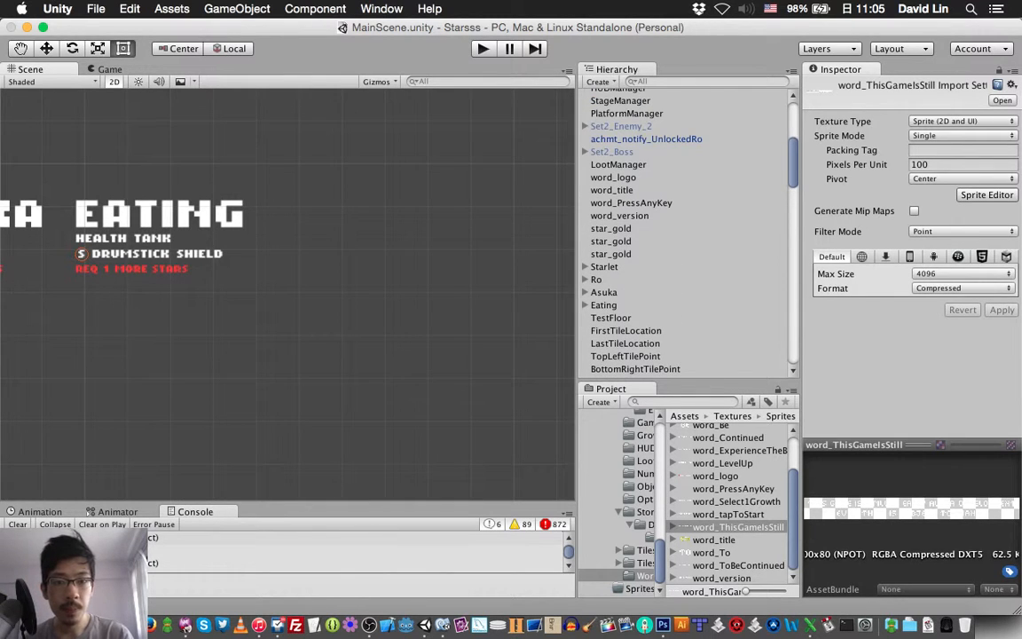
pyautogui.scroll(1, 683, 231)
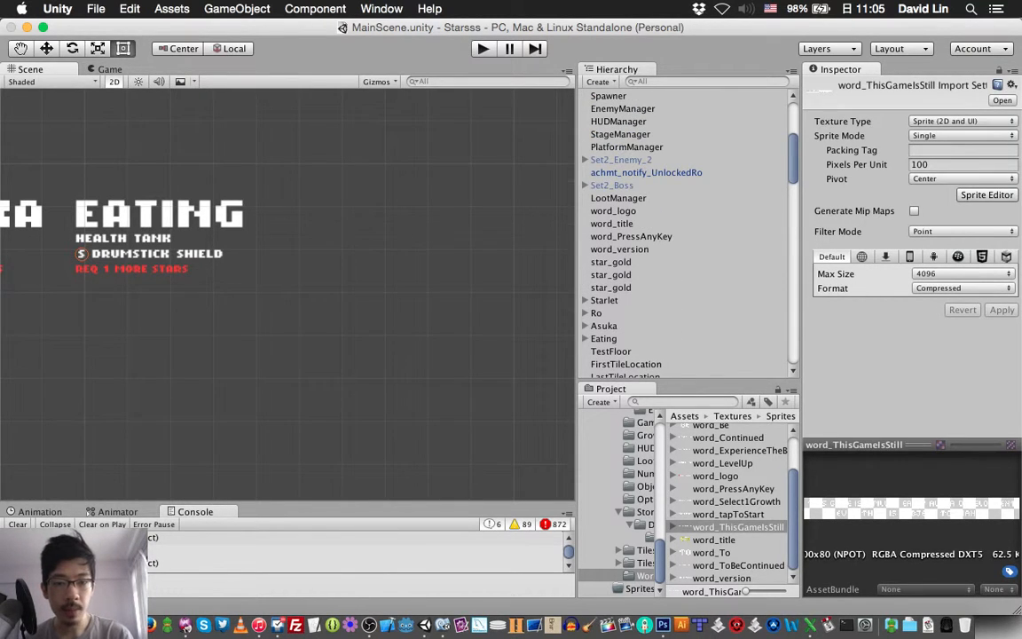
pyautogui.click(630, 237)
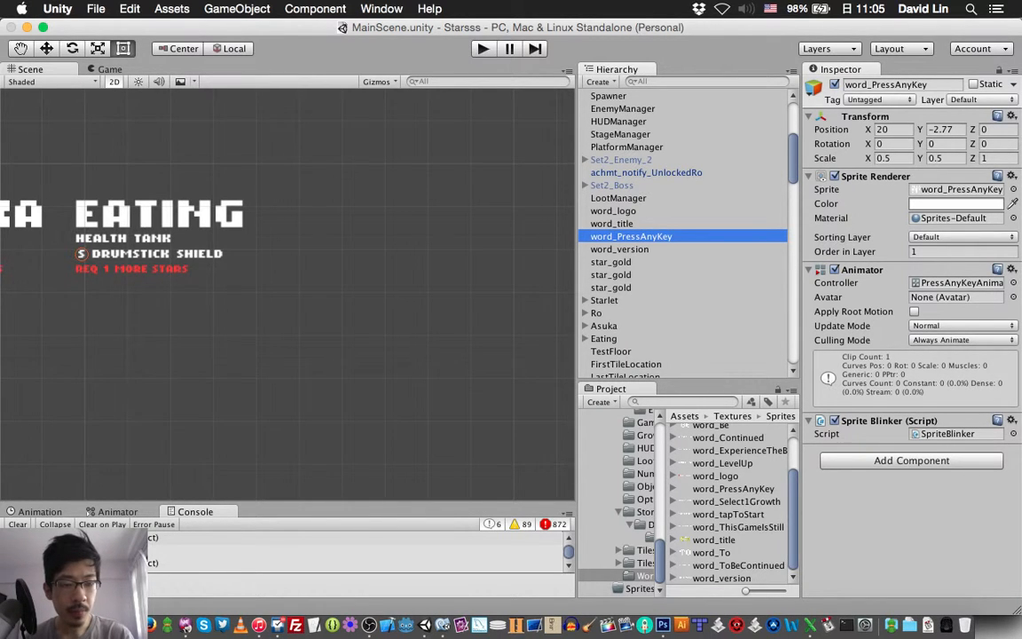
pyautogui.press('f')
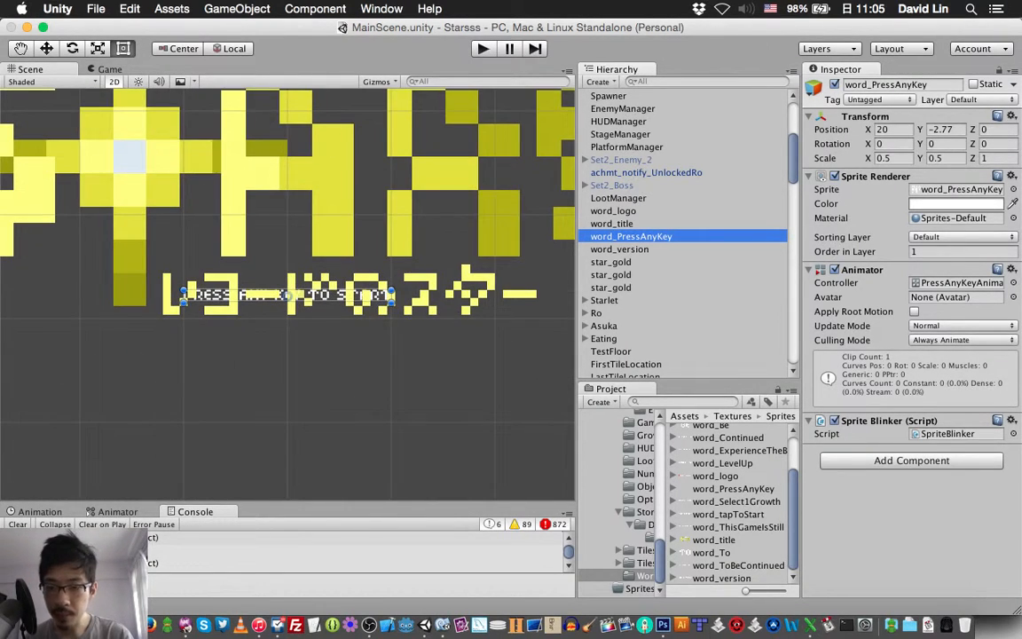
# - Set the word_PressAnyKey object's X and Y scale to 1 and save the scene
pyautogui.doubleClick(888, 158)
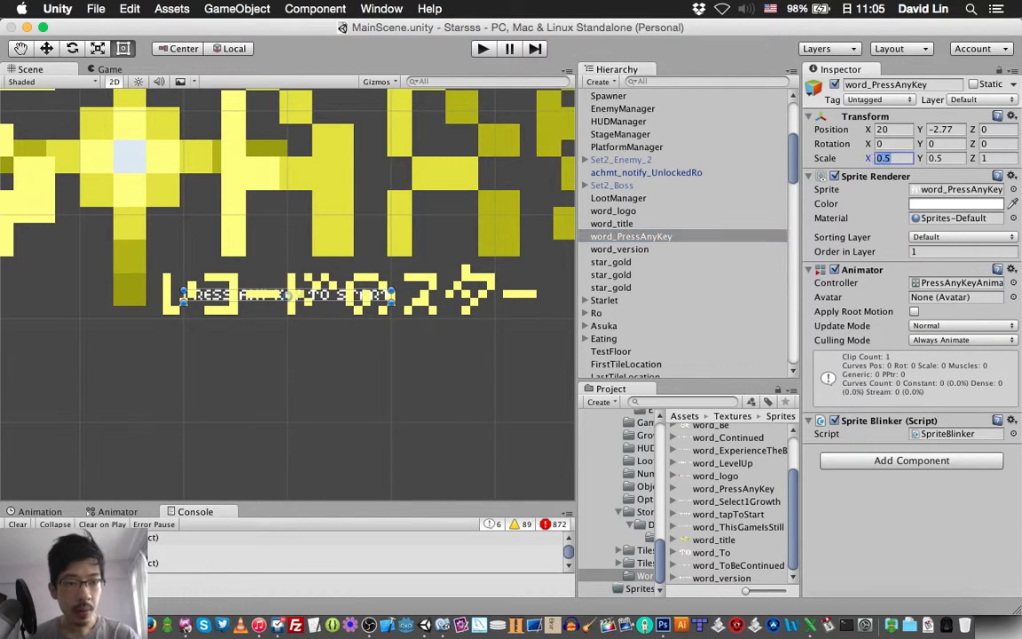
pyautogui.write('1')
pyautogui.press('Tab')
pyautogui.moveTo(895, 158); pyautogui.dragTo(875, 158)
pyautogui.write('1')
pyautogui.press('Tab')
pyautogui.write('1')
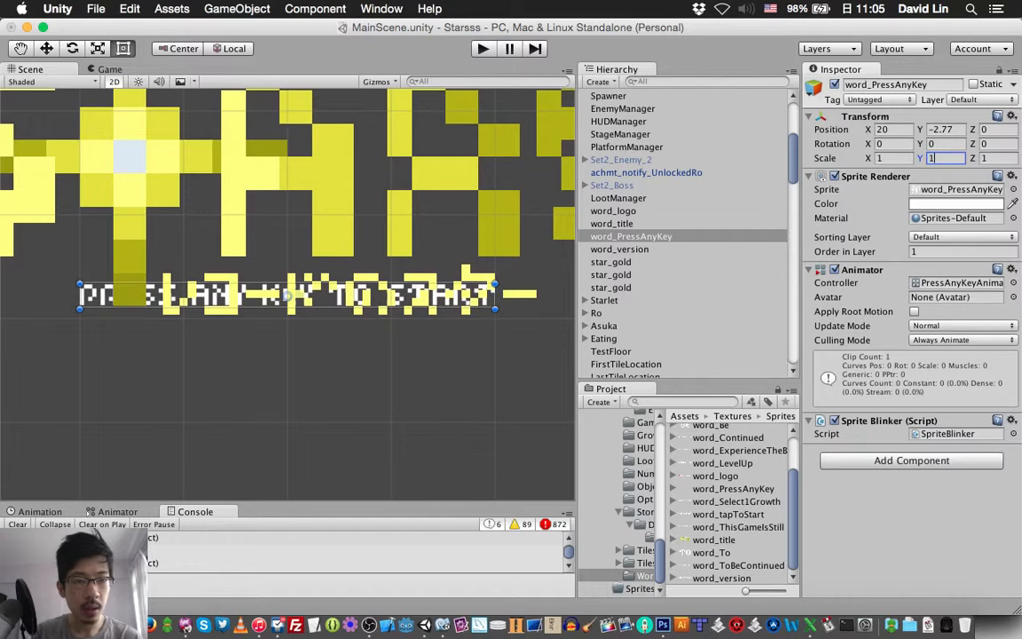
pyautogui.press('Tab')
pyautogui.press('super+s')
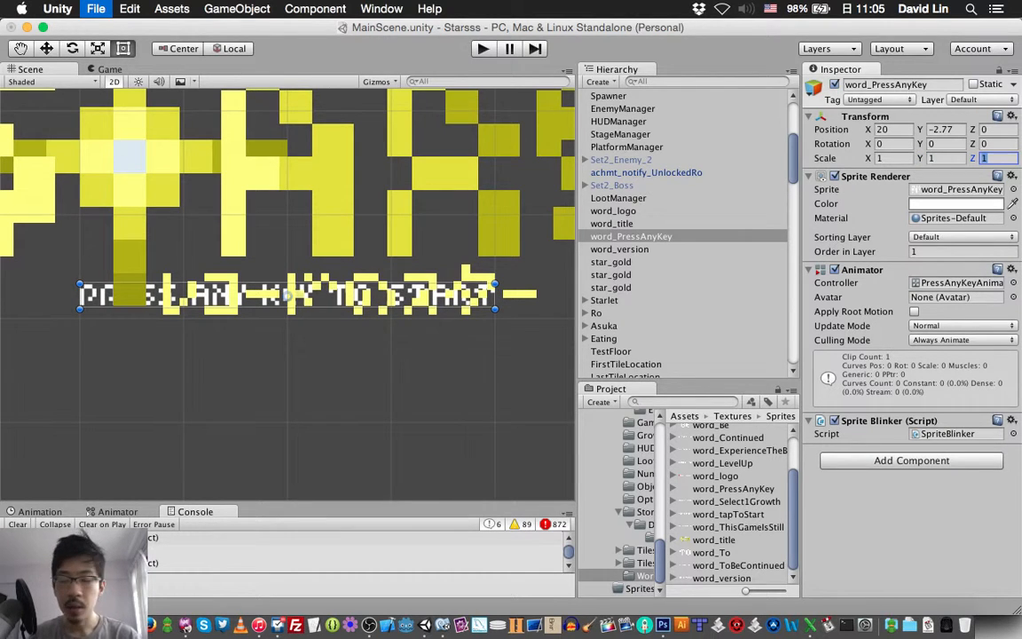